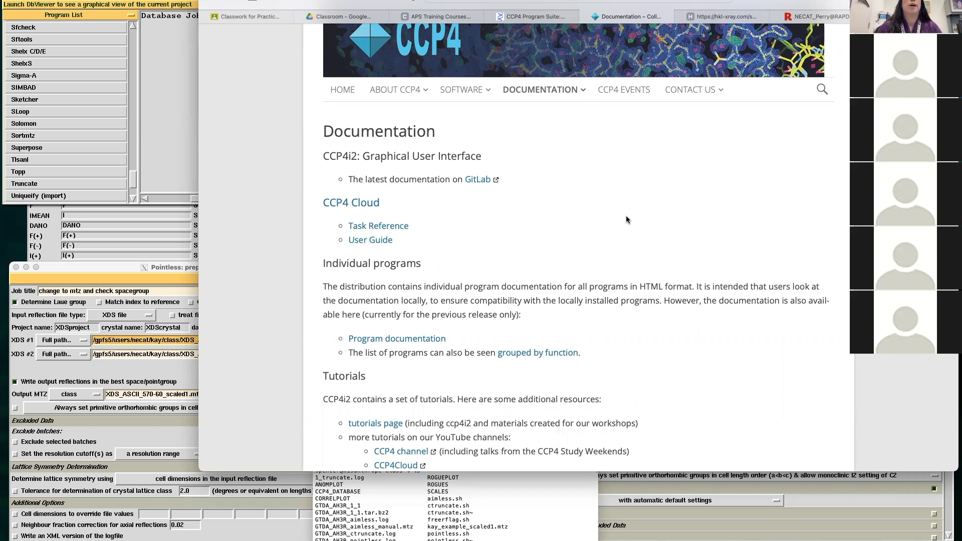
# - Show the Software List material under Computing Resources in the Practical Crystallography classwork
pyautogui.scroll(2, 626, 220)
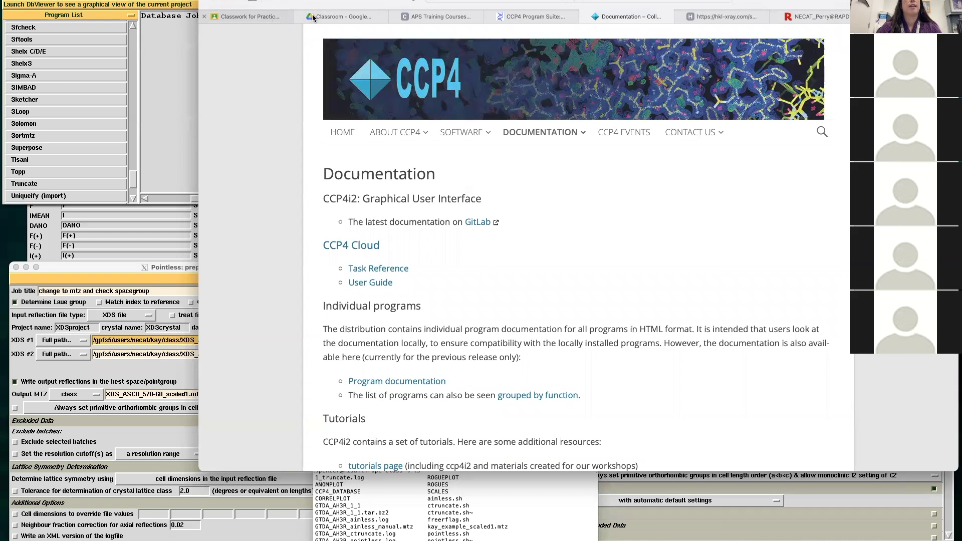
pyautogui.click(337, 18)
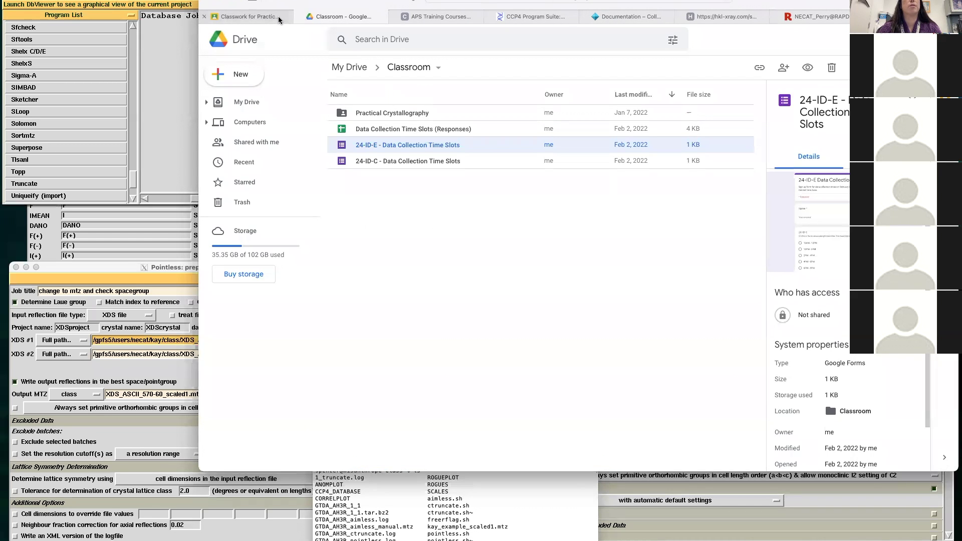
pyautogui.click(248, 16)
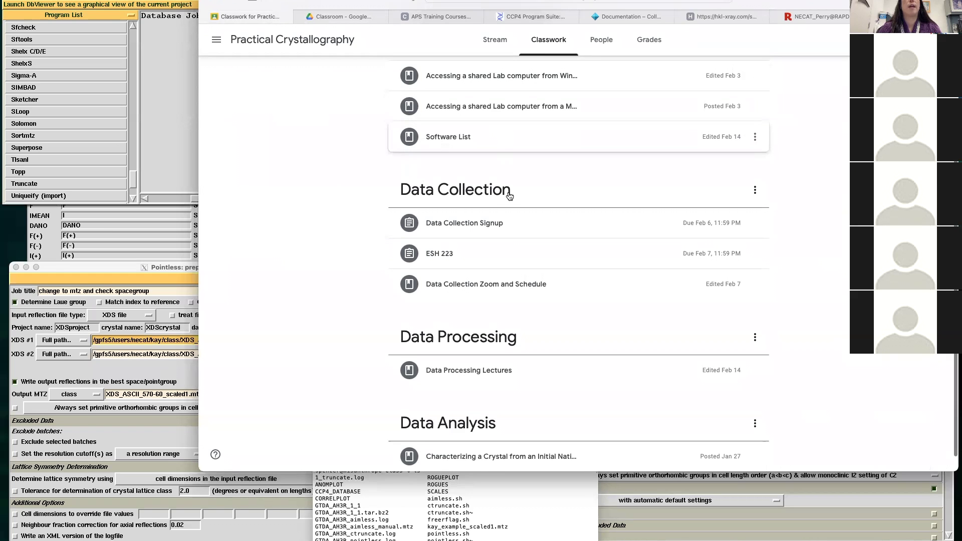
pyautogui.scroll(2, 509, 197)
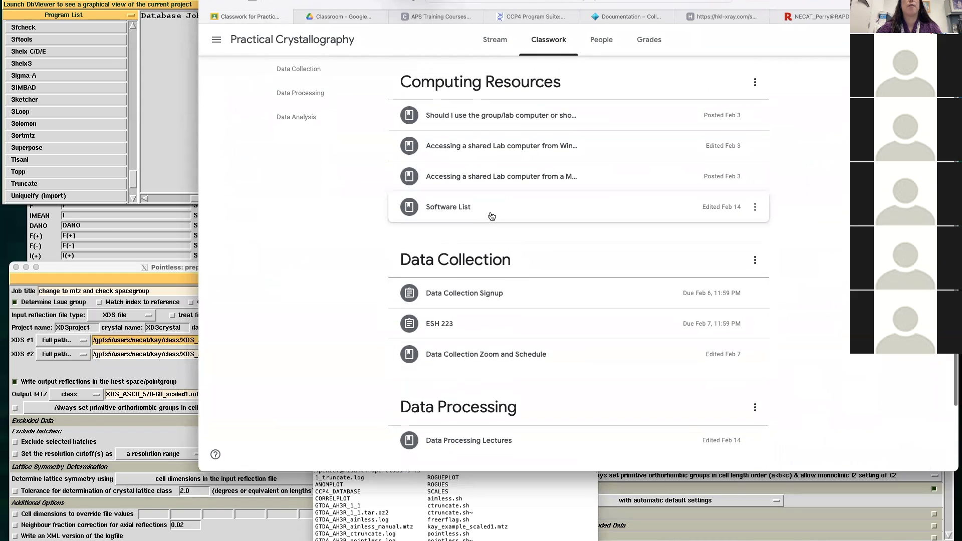
pyautogui.click(489, 214)
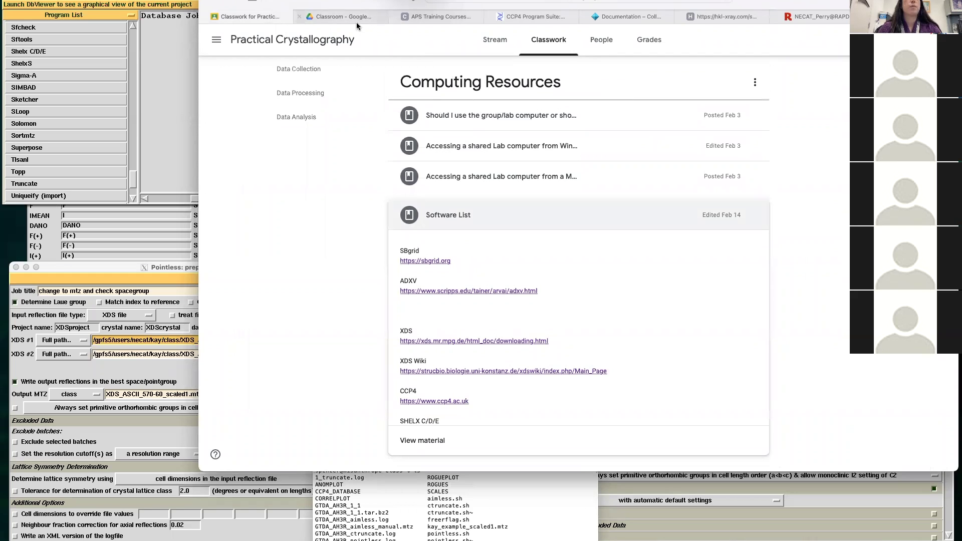
# - Return to the CCP4 Documentation page and bring the CCP4Interface window to the front
pyautogui.click(617, 17)
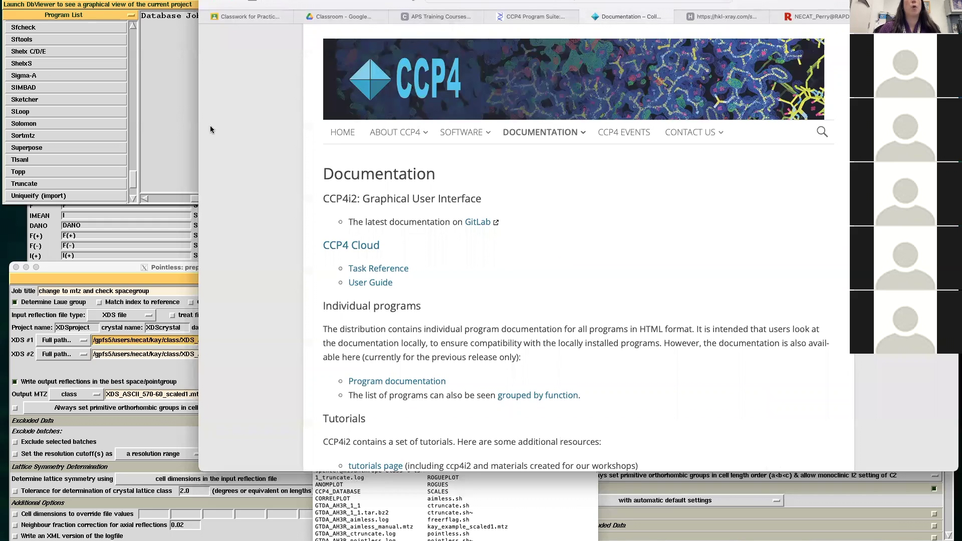
pyautogui.click(183, 103)
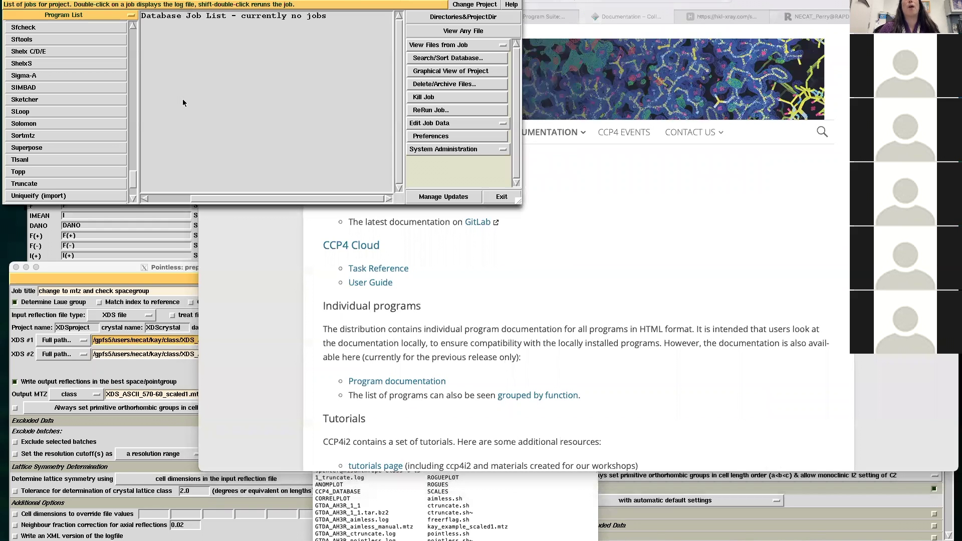
pyautogui.click(467, 494)
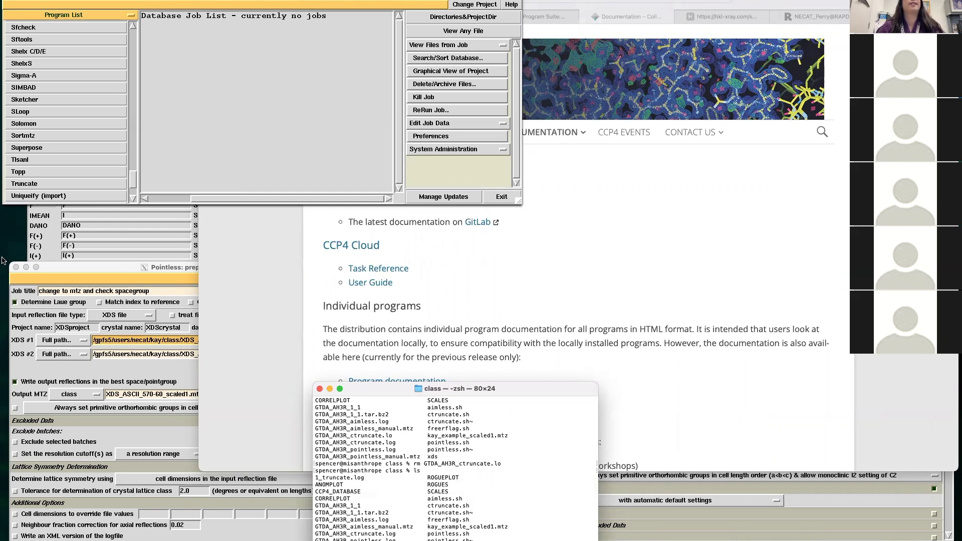
pyautogui.click(406, 1)
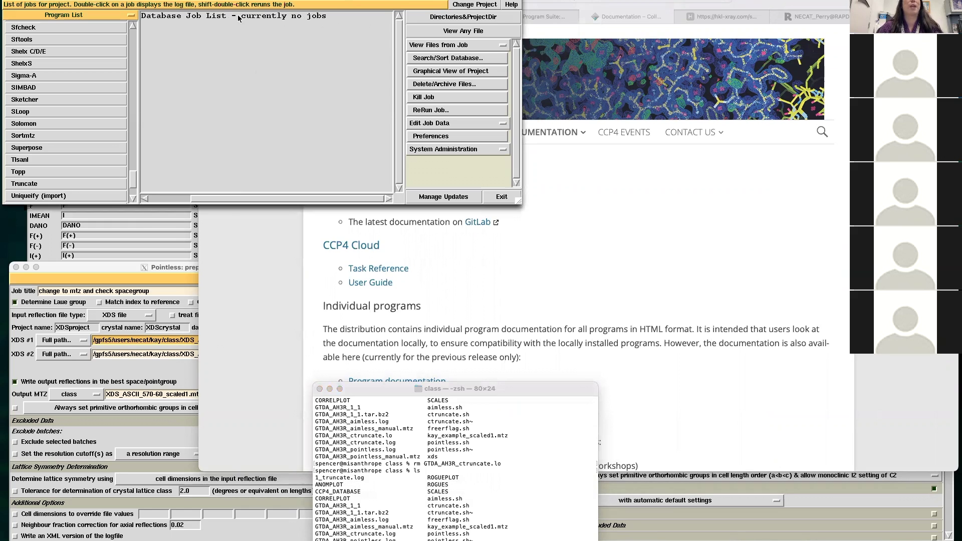
pyautogui.click(593, 275)
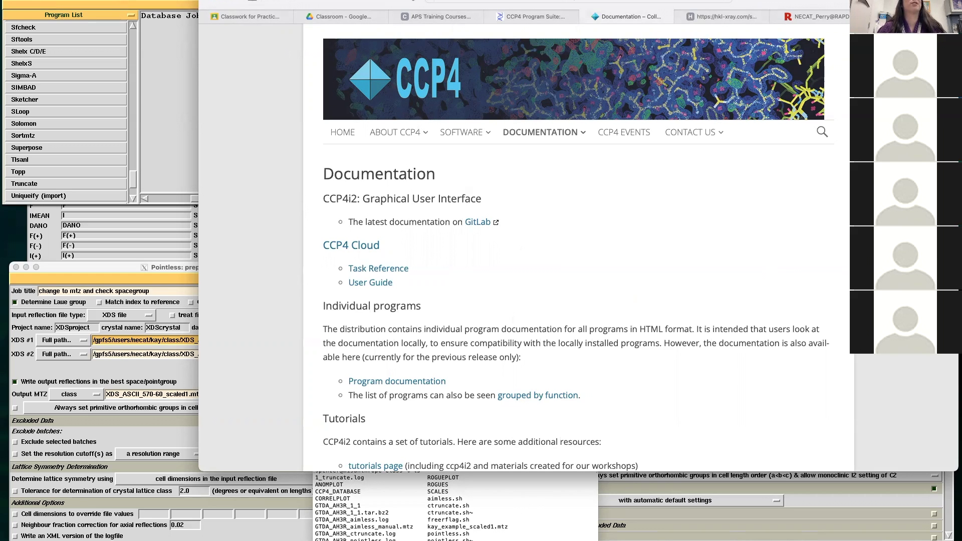
pyautogui.click(48, 5)
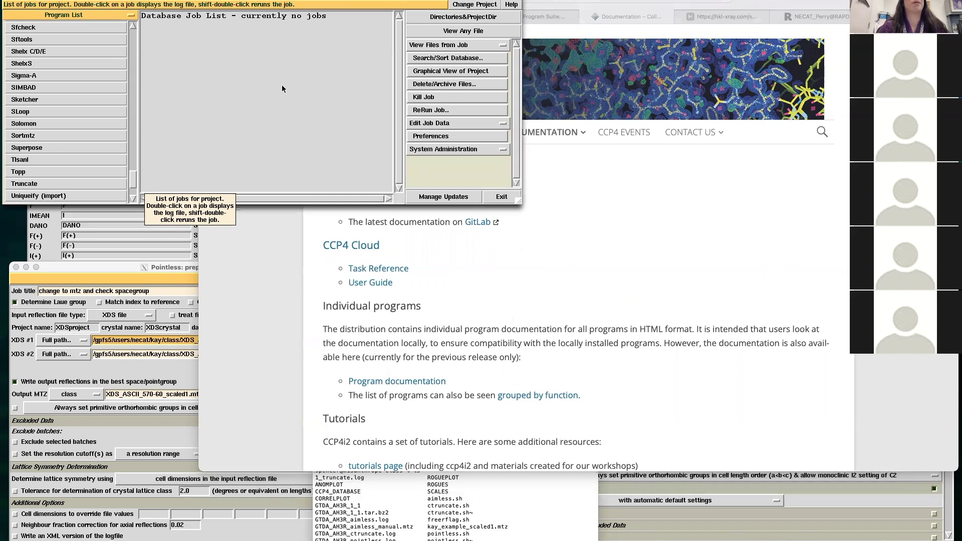
# - Launch the CCP4i2 interface from the terminal in the class directory and dismiss its startup tip
pyautogui.click(509, 515)
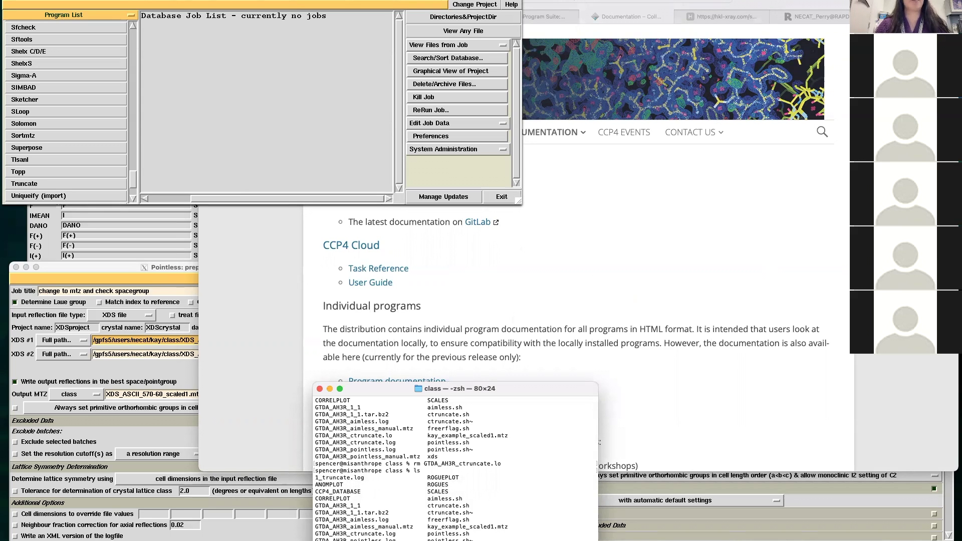
pyautogui.press('Return')
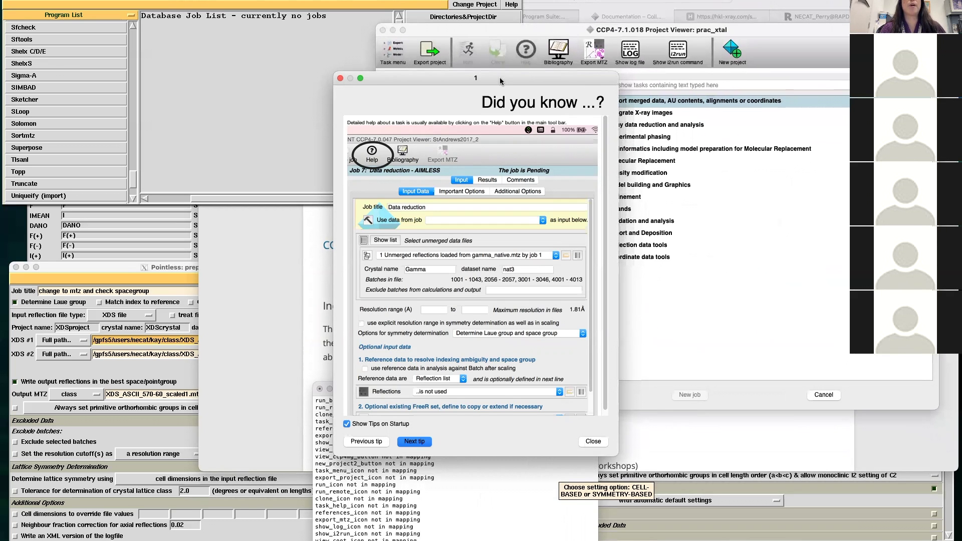
pyautogui.moveTo(500, 77); pyautogui.dragTo(383, 118)
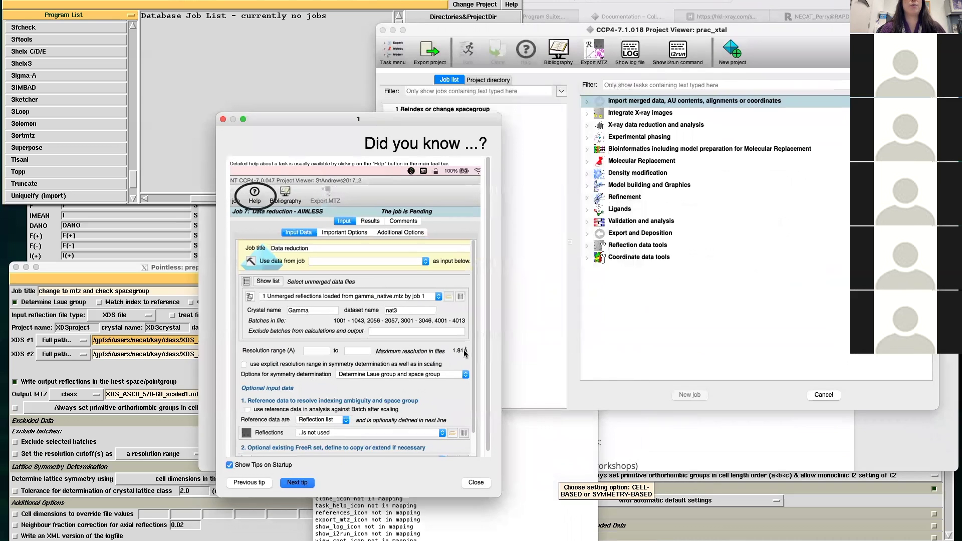
pyautogui.click(468, 483)
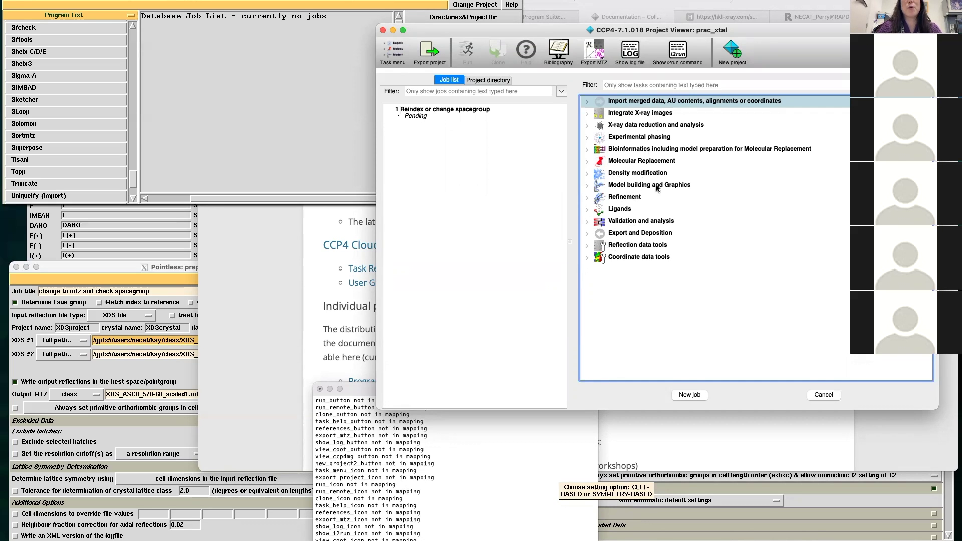
# - View the tasks under Reflection data tools in the prac_xtal project, including Reindex or change spacegroup, and close CCP4i2
pyautogui.click(587, 246)
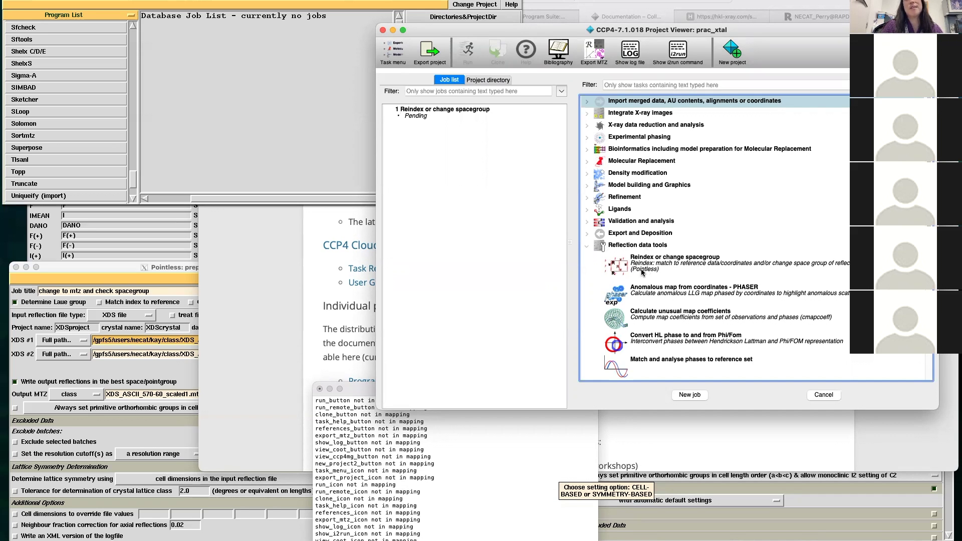
pyautogui.click(827, 394)
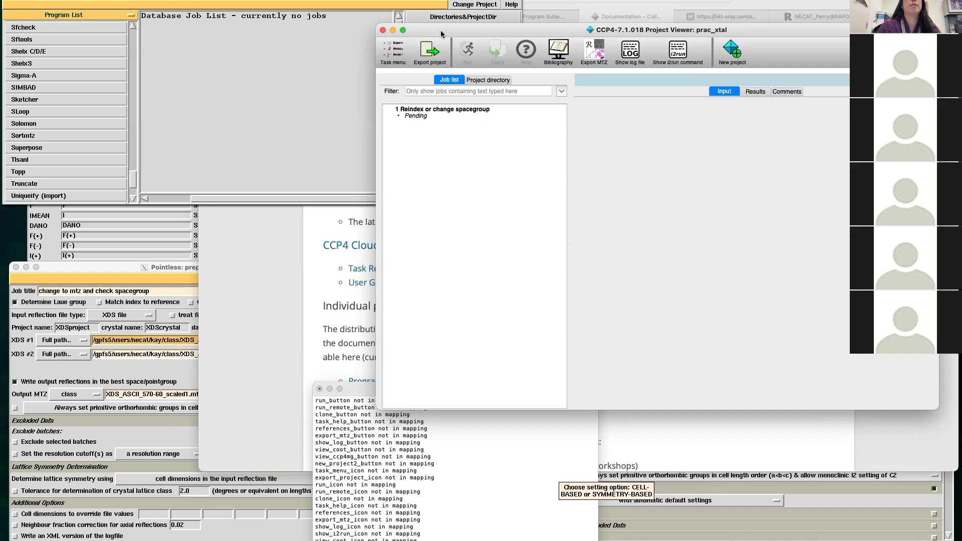
pyautogui.click(382, 31)
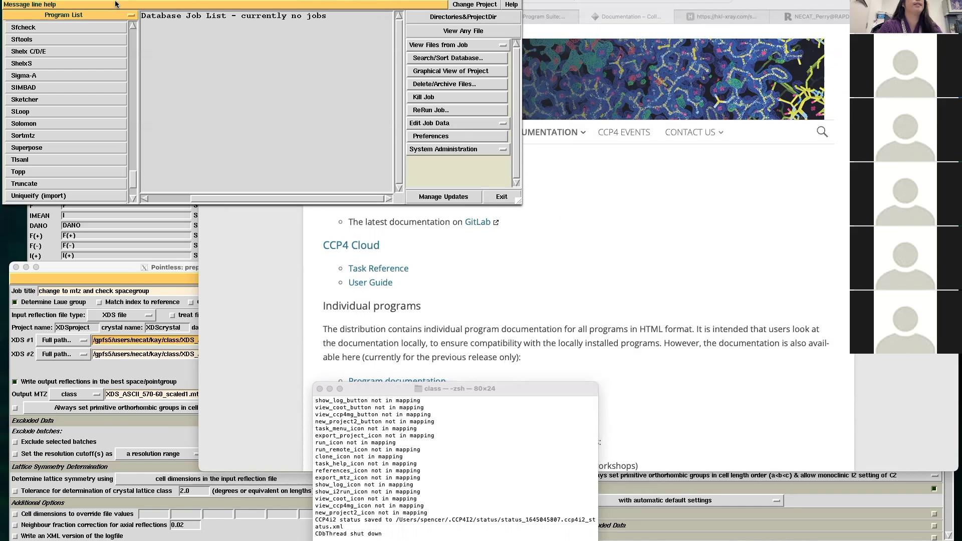
# - Move the CCP4Interface window fully into view and show its list of program modules
pyautogui.moveTo(116, 0); pyautogui.dragTo(388, 79)
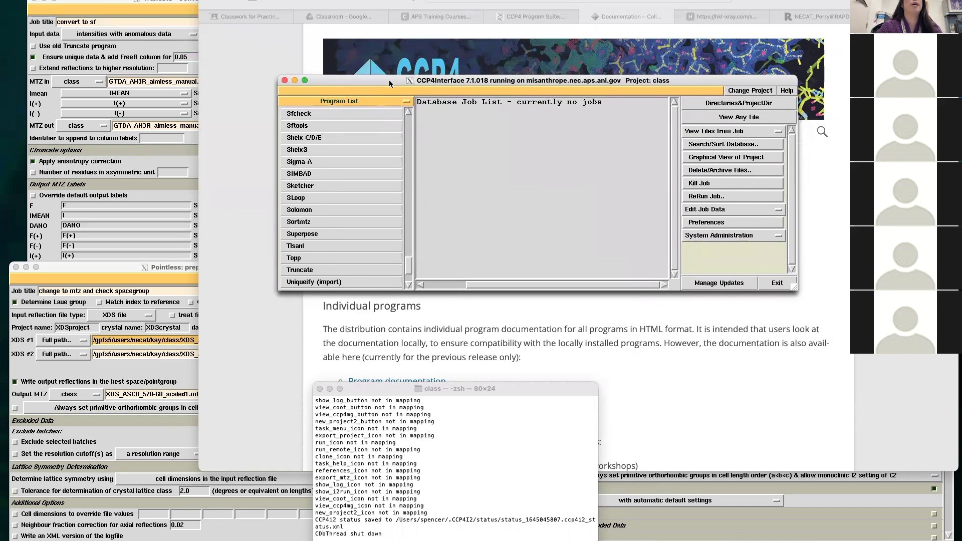
pyautogui.click(367, 101)
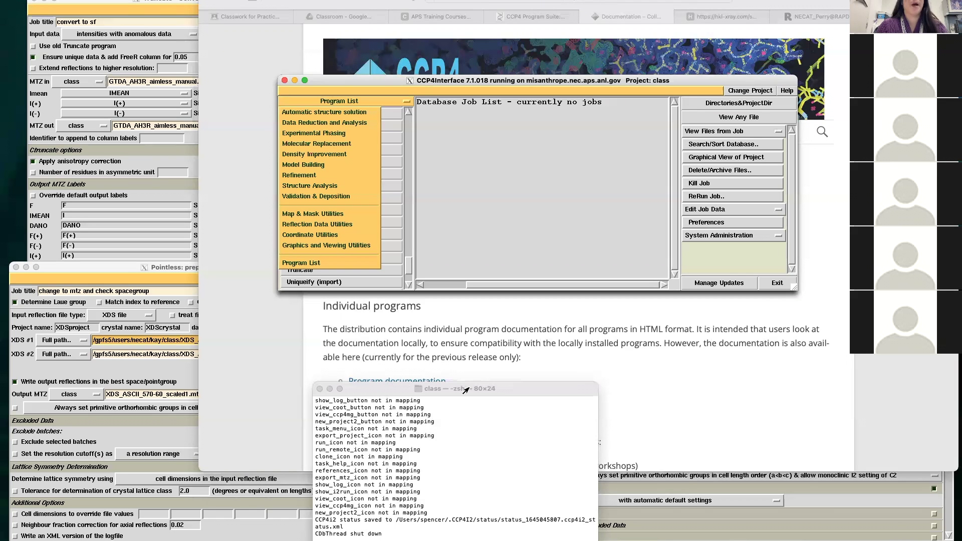
pyautogui.click(509, 395)
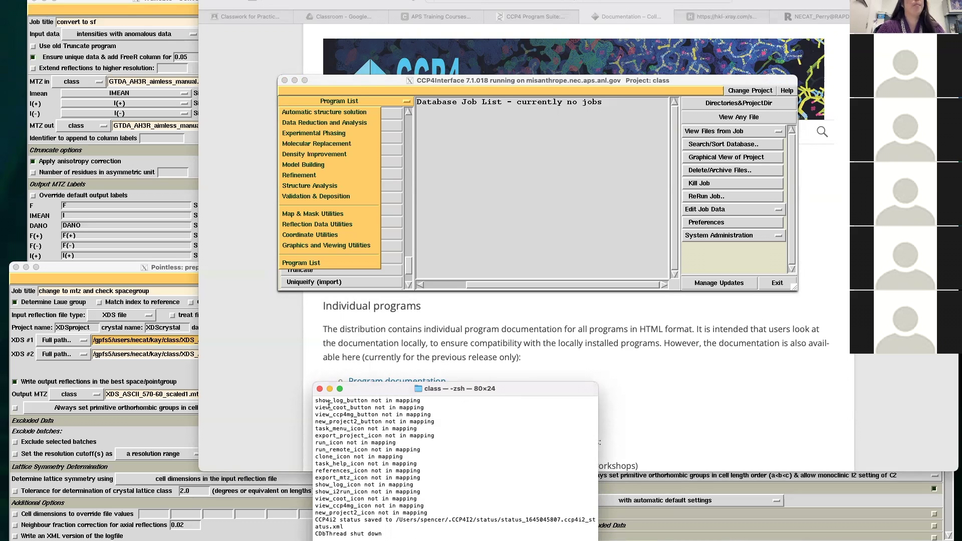
# - Bring the Pointless job window to the front and reposition it so the whole form is visible
pyautogui.click(165, 266)
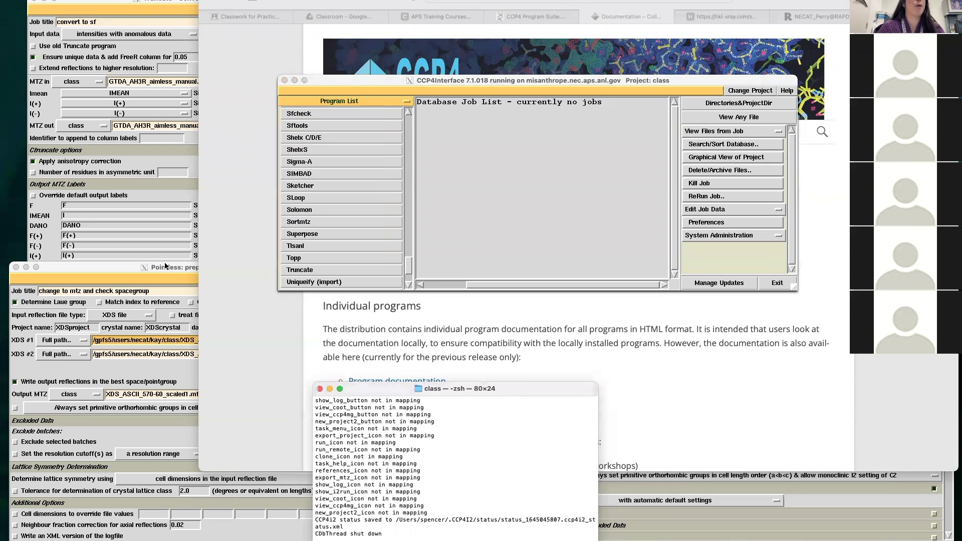
pyautogui.click(163, 267)
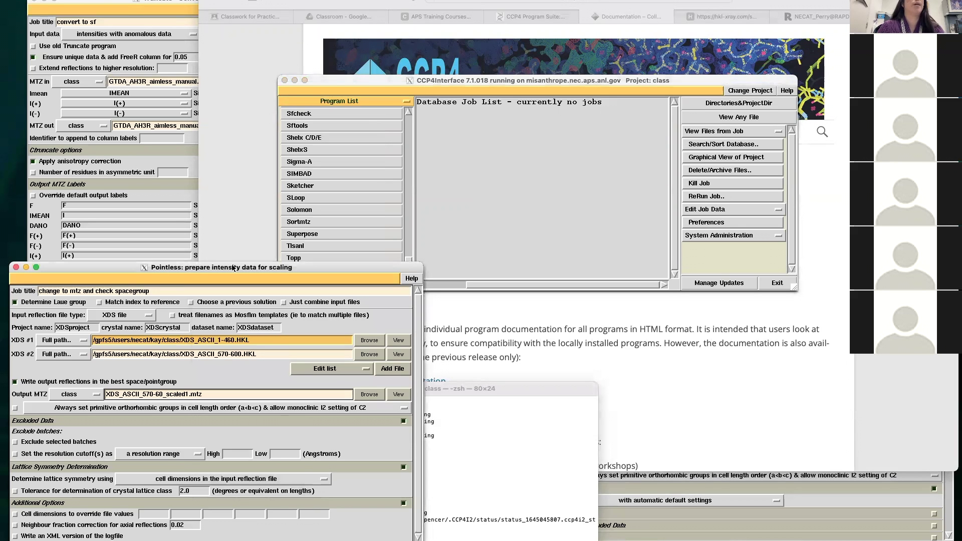
pyautogui.moveTo(266, 268); pyautogui.dragTo(282, 246)
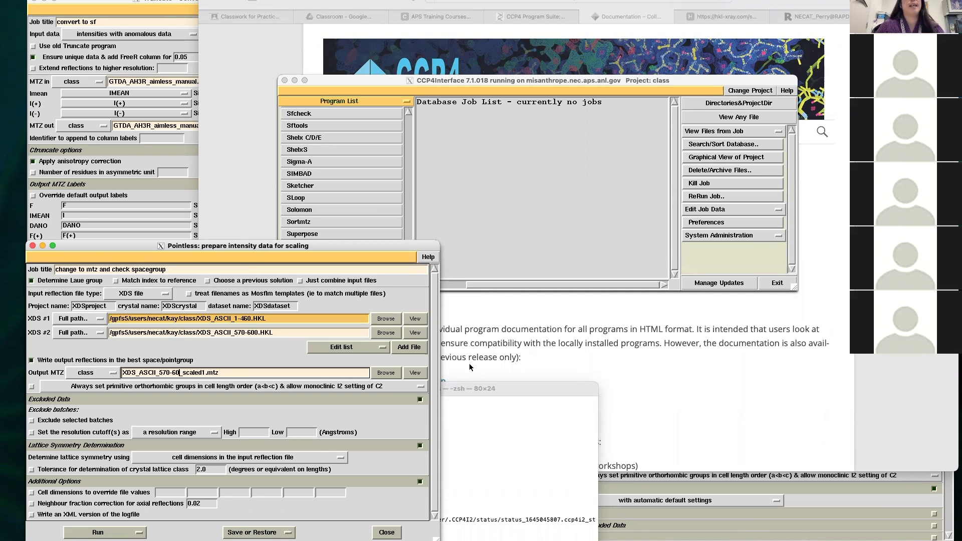
# - Look over the CCP4 Documentation page, from the interface and program documentation links to the manual and maths sections
pyautogui.click(665, 164)
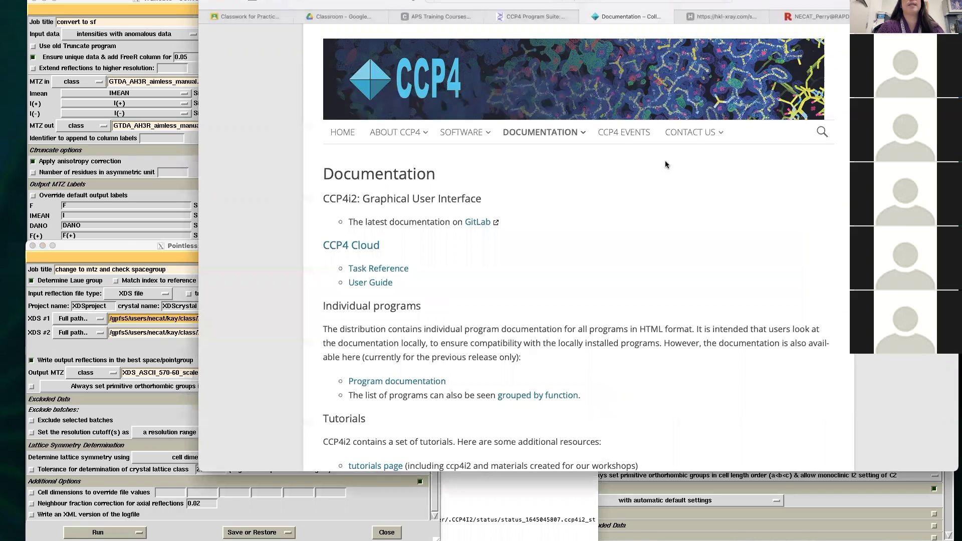
pyautogui.moveTo(562, 130)
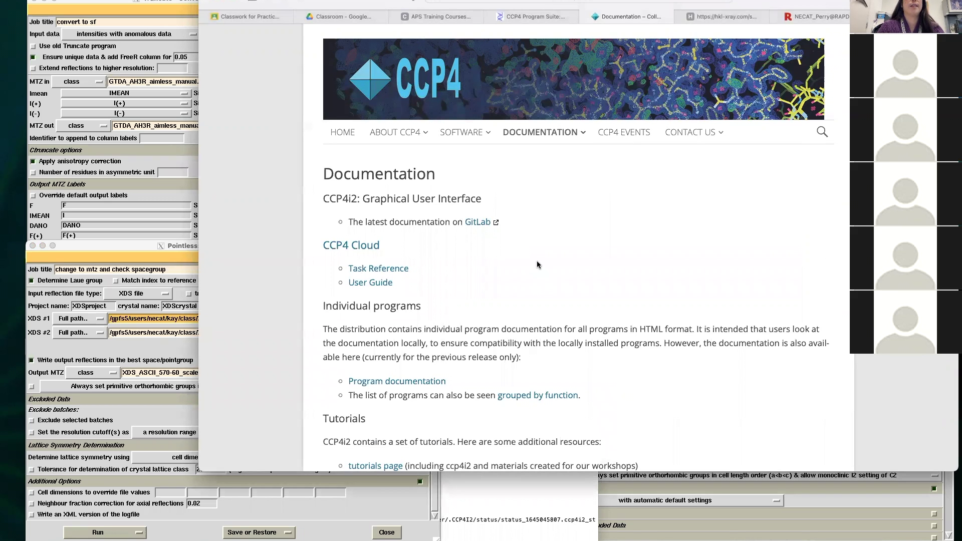
pyautogui.scroll(-5, 536, 261)
pyautogui.scroll(6, 536, 260)
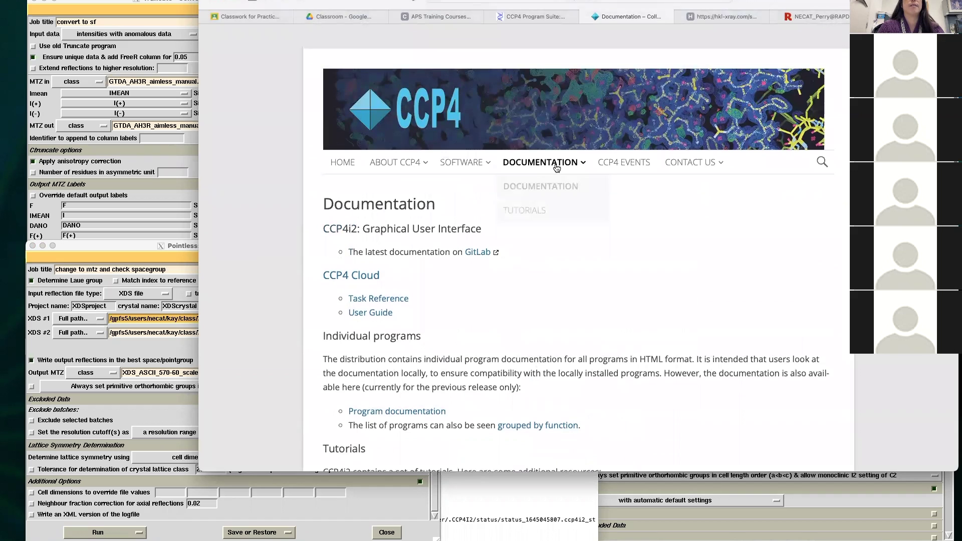
pyautogui.scroll(-4, 607, 300)
pyautogui.scroll(-10, 608, 300)
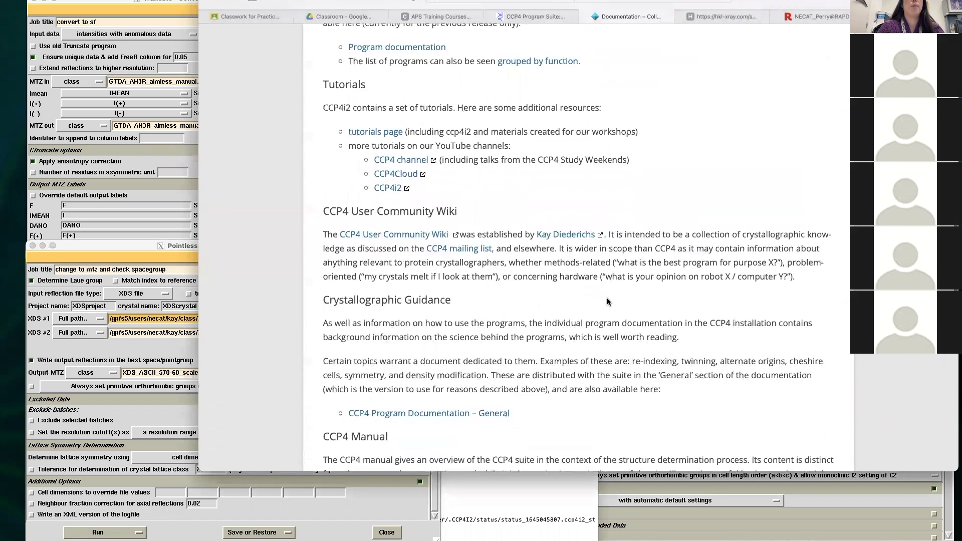
pyautogui.scroll(4, 608, 301)
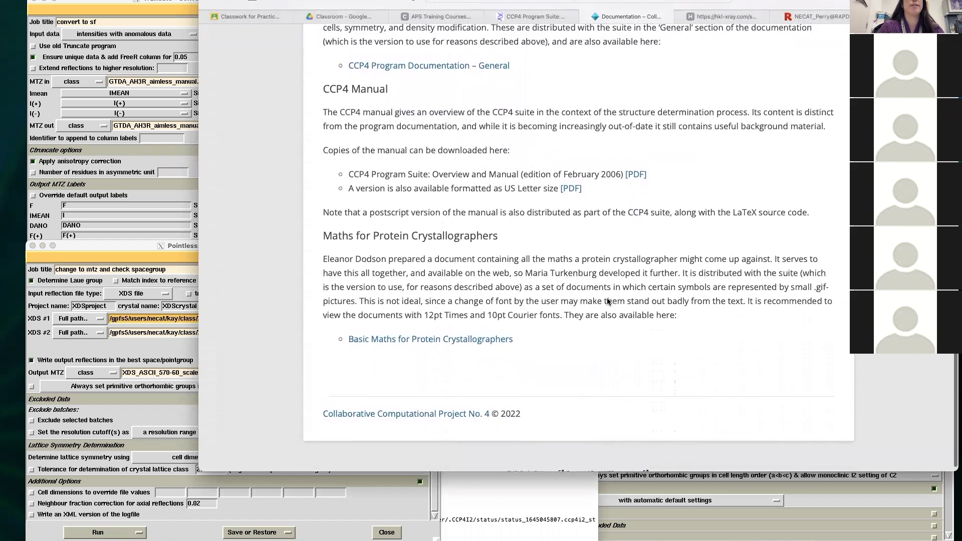
pyautogui.scroll(5, 607, 301)
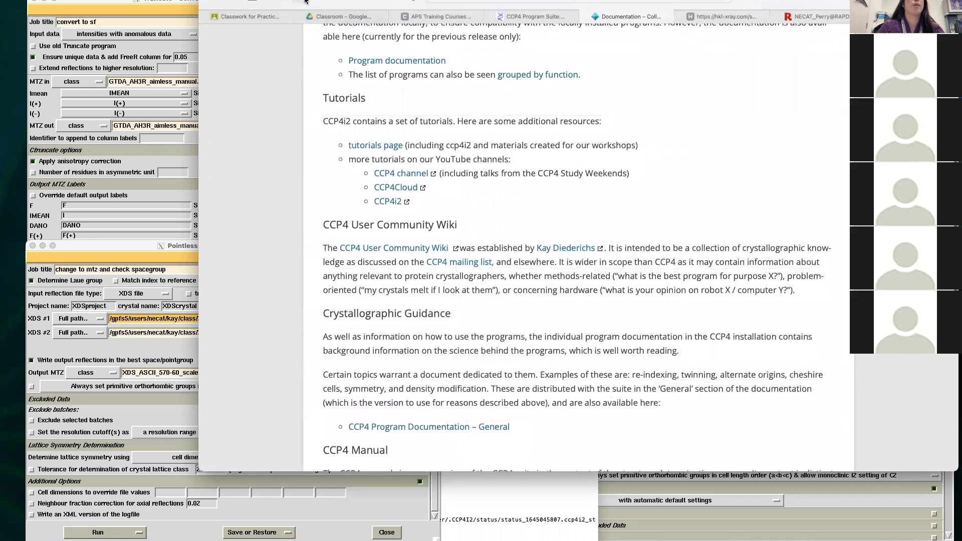
# - Browse the CCP4 v7.0 program documentation list through its basic, general and supported sections and open the pointless page
pyautogui.click(396, 60)
pyautogui.scroll(15, 391, 157)
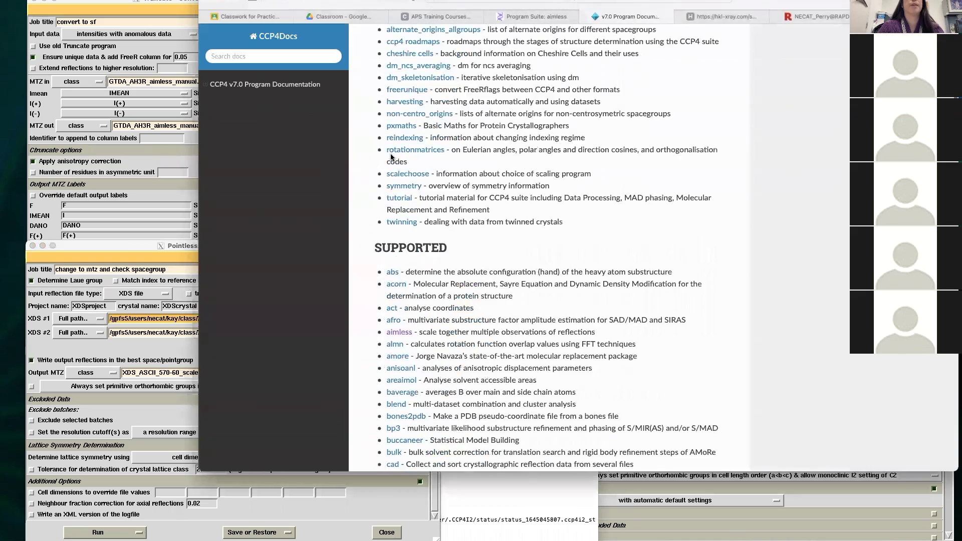
pyautogui.scroll(2, 396, 150)
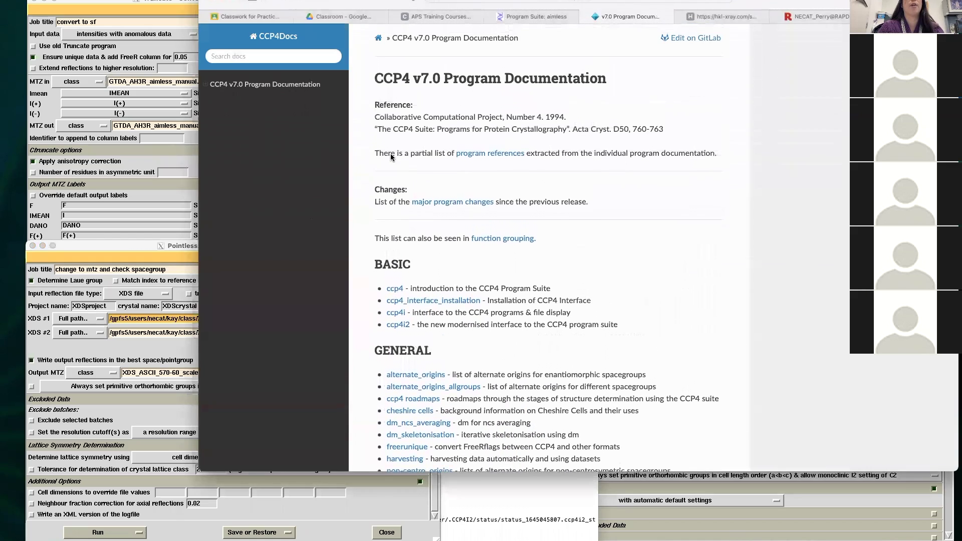
pyautogui.scroll(-3, 434, 276)
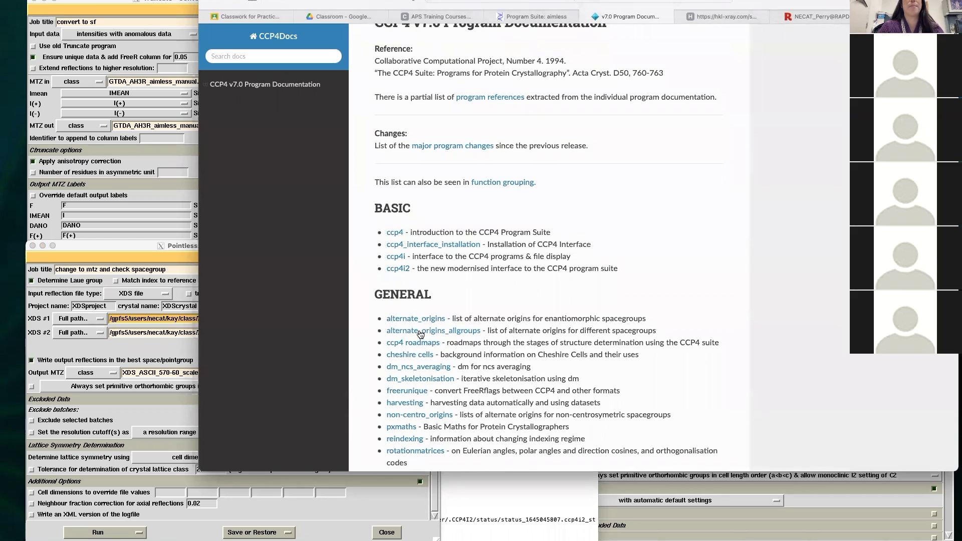
pyautogui.scroll(-9, 421, 334)
pyautogui.scroll(-15, 437, 323)
pyautogui.scroll(-20, 435, 321)
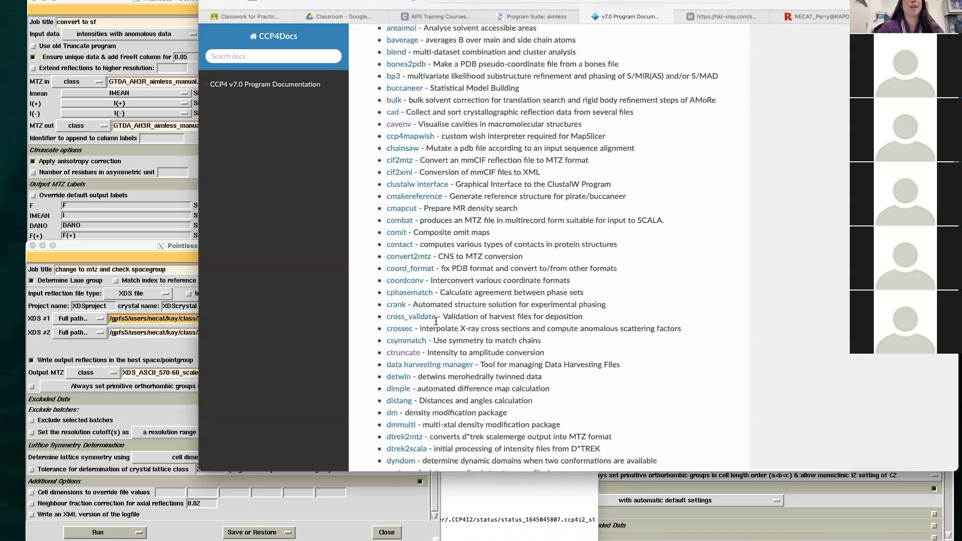
pyautogui.scroll(-14, 436, 321)
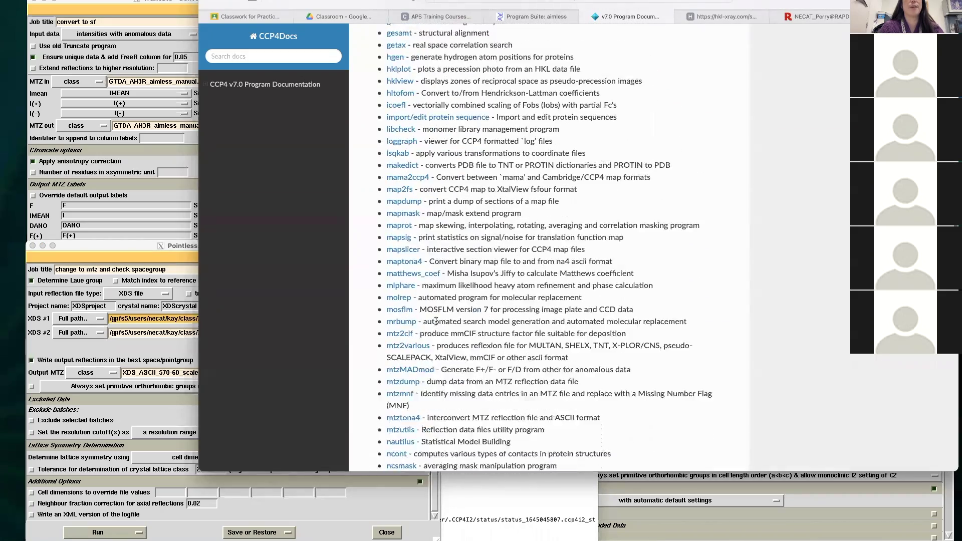
pyautogui.scroll(-7, 436, 321)
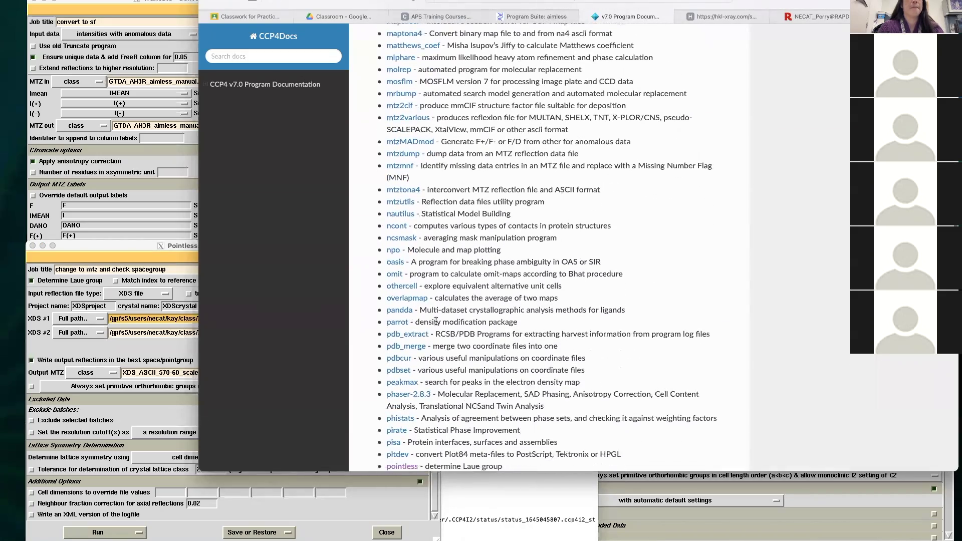
pyautogui.click(407, 397)
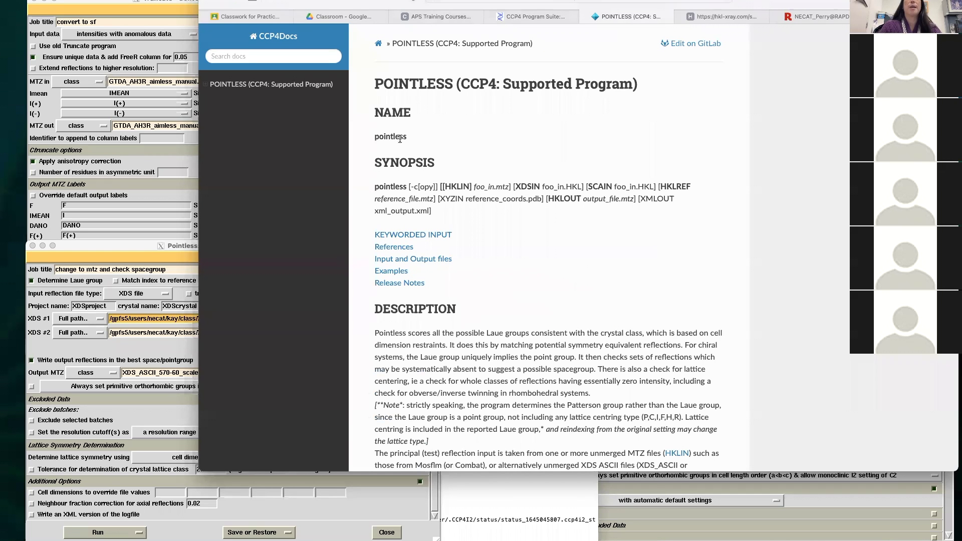
# - Read the POINTLESS page from the command synopsis through the scoring description to the keyworded input and EXCLUDE sections
pyautogui.moveTo(376, 189); pyautogui.dragTo(442, 216)
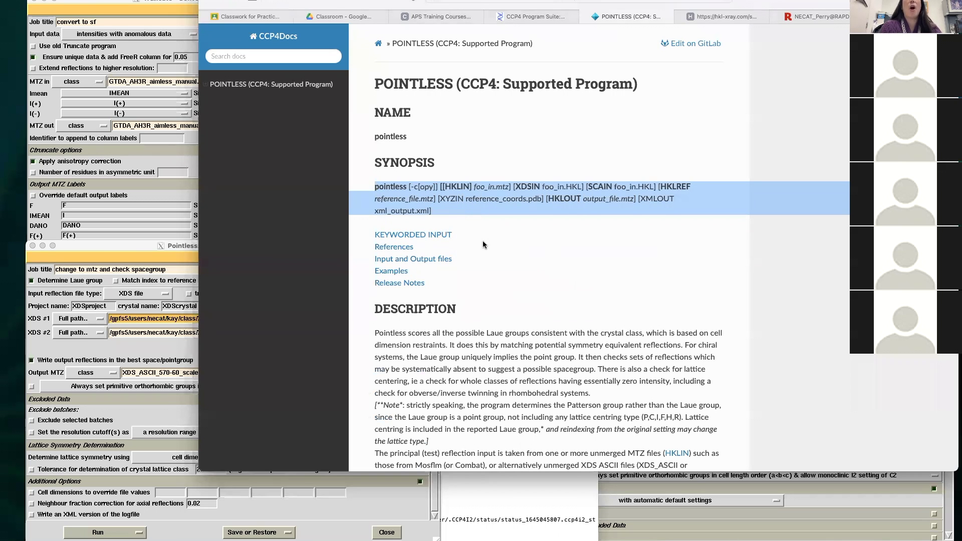
pyautogui.scroll(-8, 482, 245)
pyautogui.scroll(-20, 482, 245)
pyautogui.scroll(-1, 484, 244)
pyautogui.scroll(-20, 482, 242)
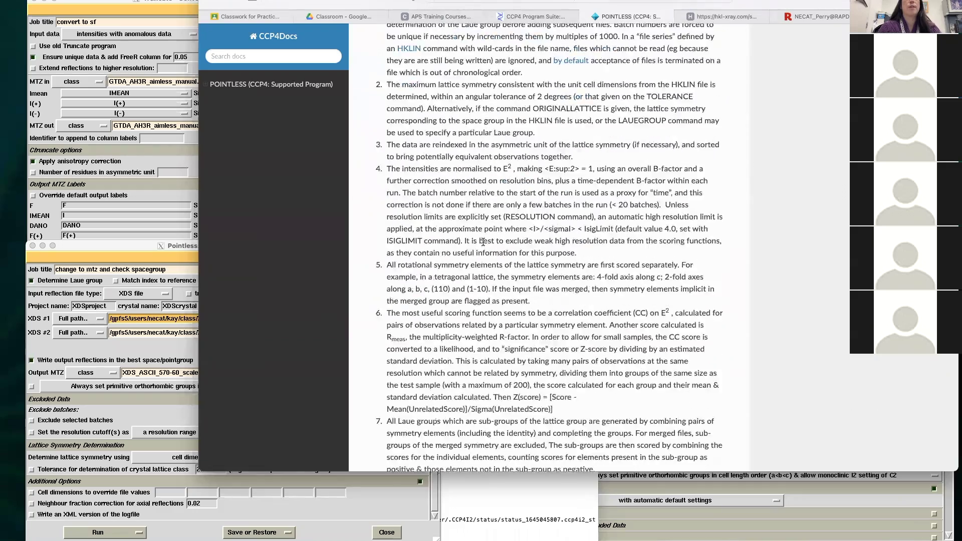
pyautogui.scroll(-12, 482, 242)
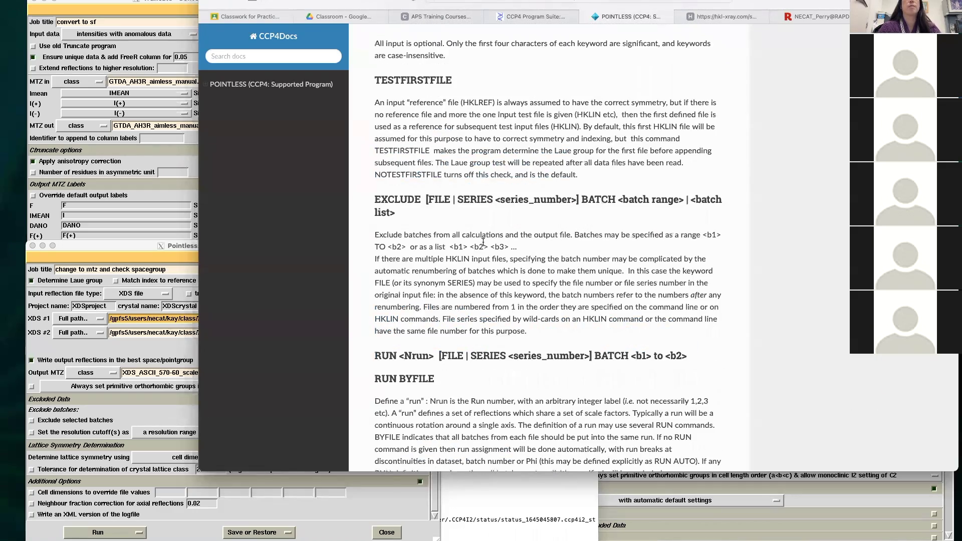
pyautogui.scroll(3, 486, 239)
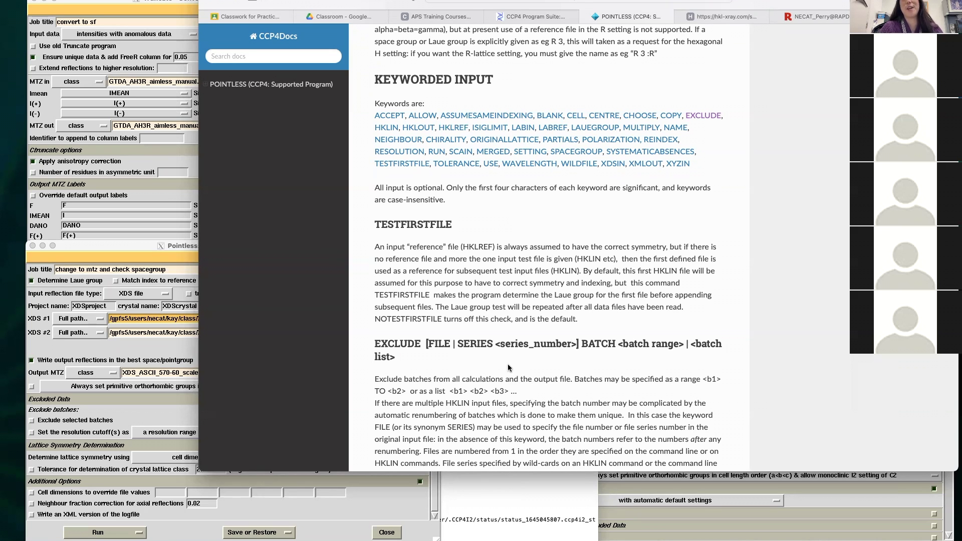
# - Switch to the terminal, list the class directory, display pointless.sh with more, and move the window clear for reading
pyautogui.click(484, 504)
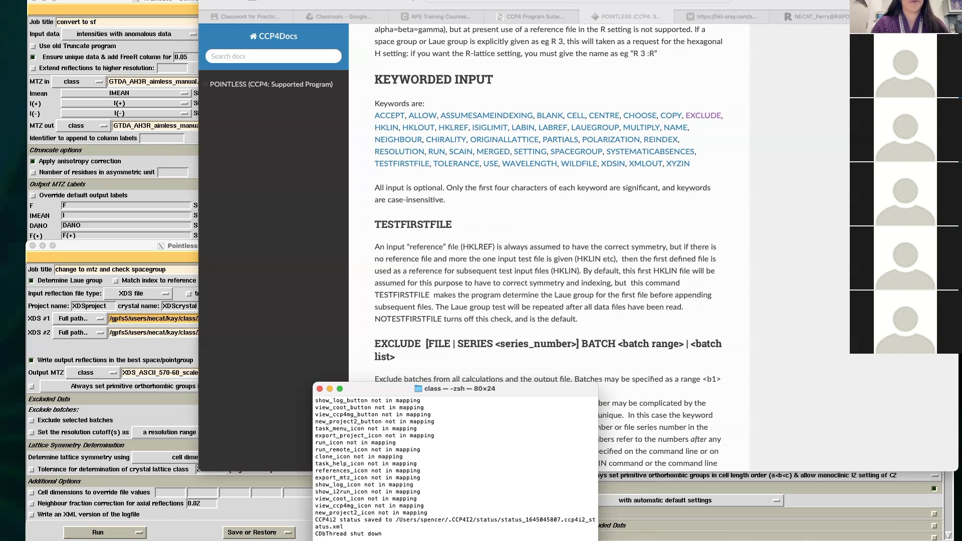
pyautogui.write('ls')
pyautogui.press('Return')
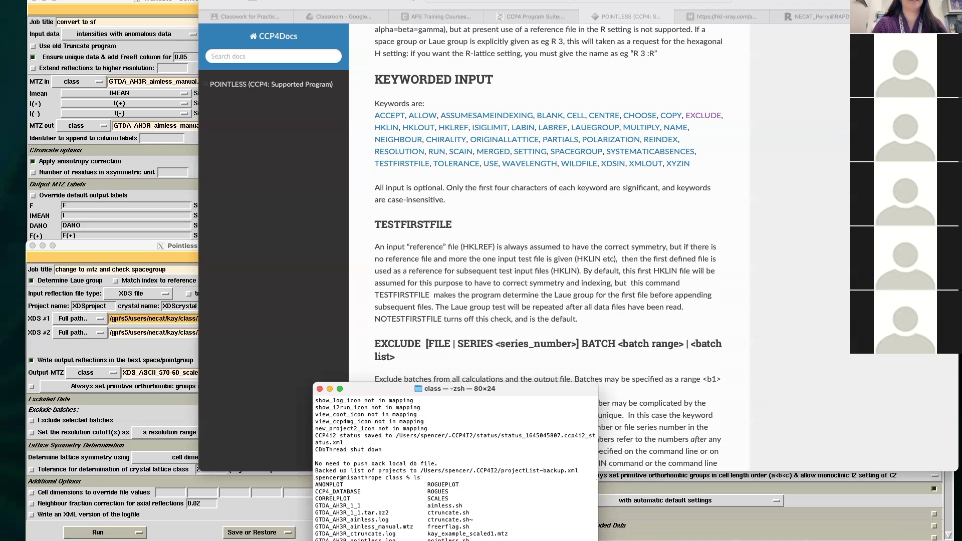
pyautogui.press('Return')
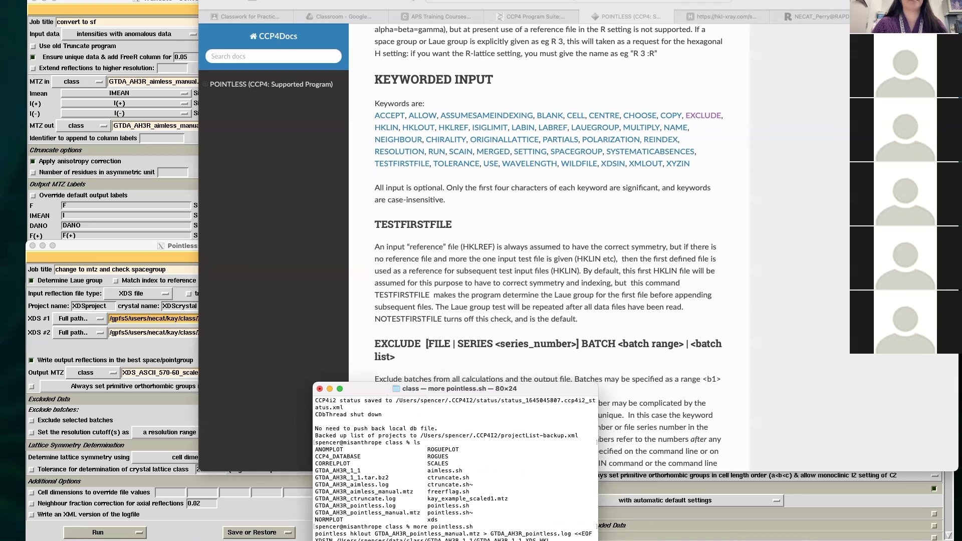
pyautogui.moveTo(527, 388); pyautogui.dragTo(503, 161)
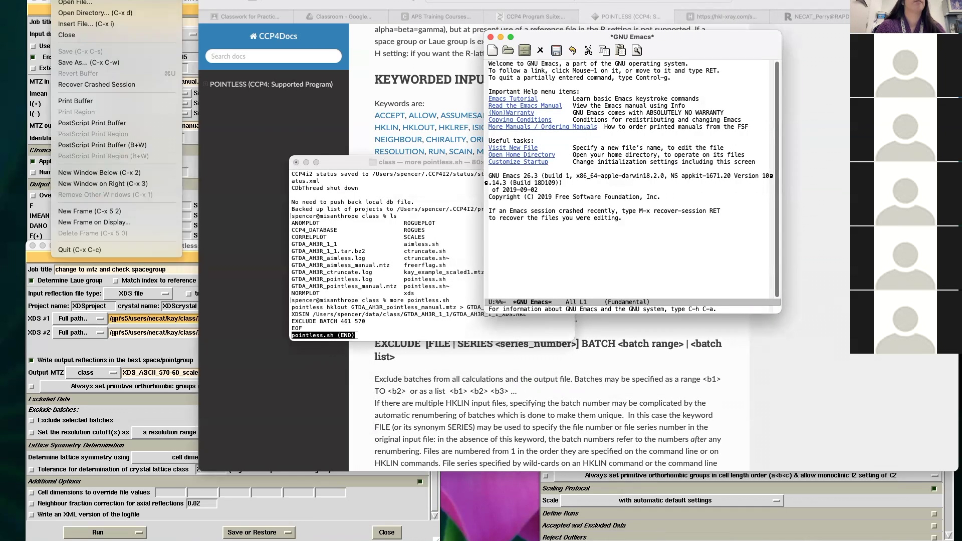
# - Open pointless.sh from the data/class folder in Emacs
pyautogui.click(70, 3)
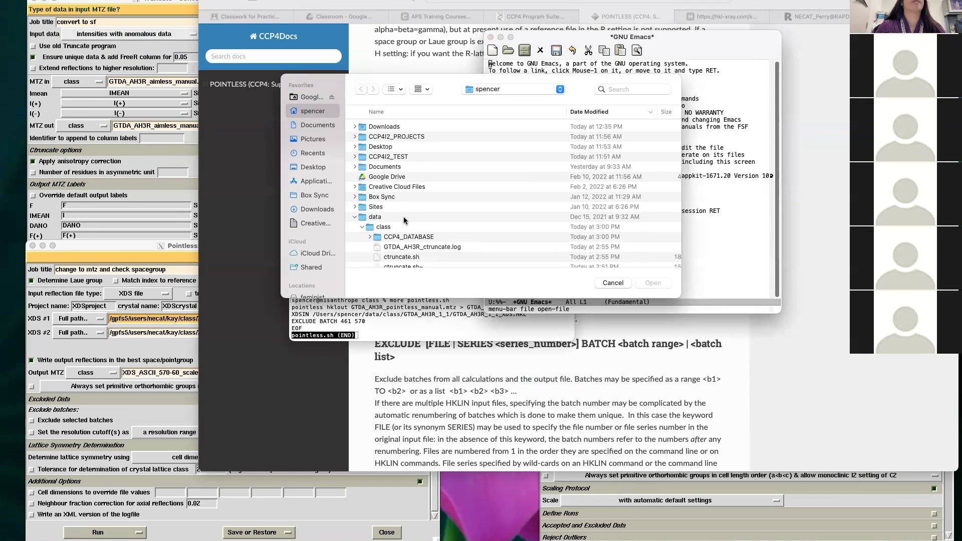
pyautogui.scroll(-3, 404, 217)
pyautogui.scroll(-5, 404, 220)
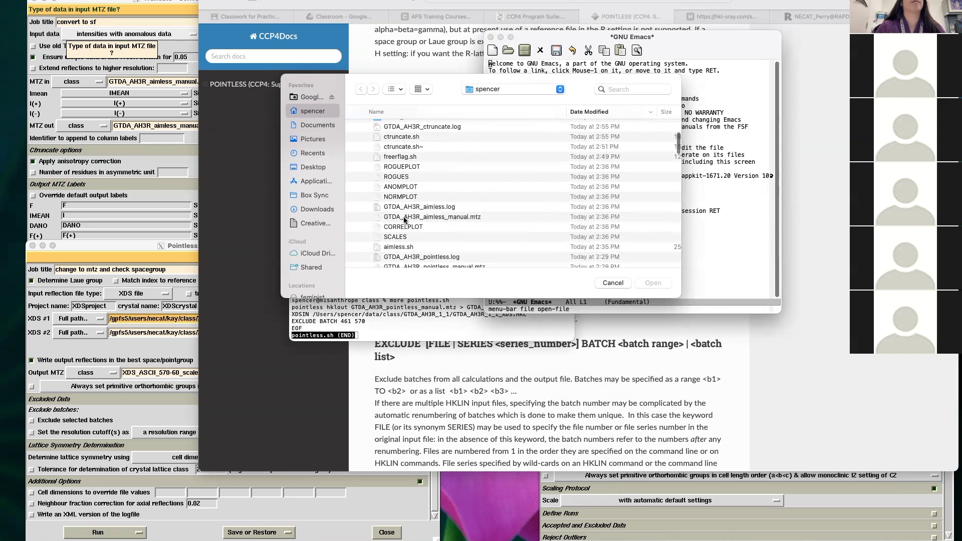
pyautogui.click(406, 210)
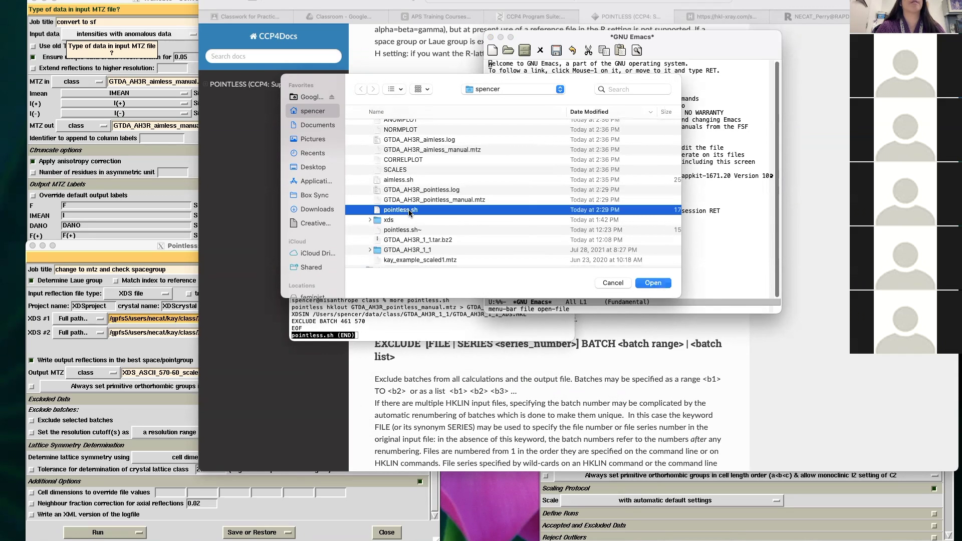
pyautogui.click(652, 283)
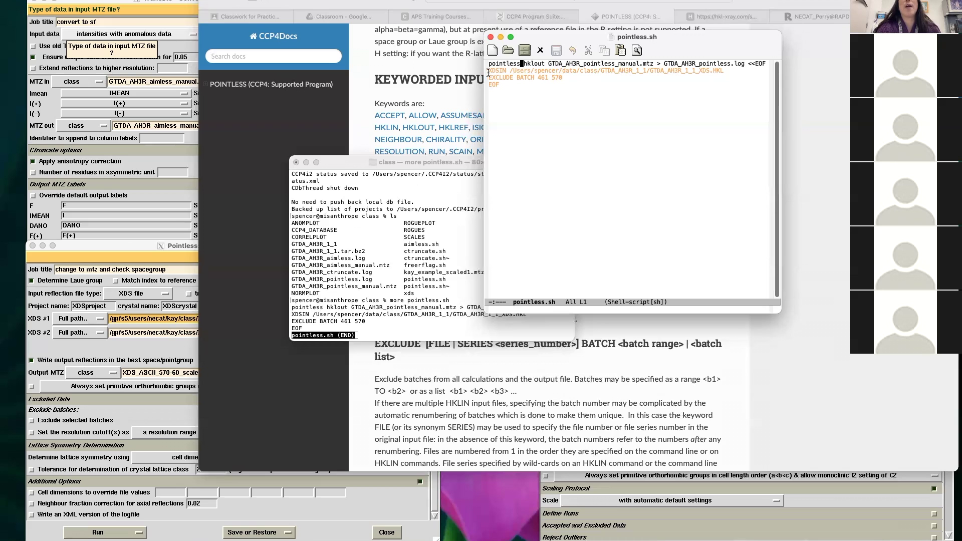
# - Add a second XDSIN line with a placeholder data path ending in ...HKL directly below the existing XDSIN line
pyautogui.click(725, 70)
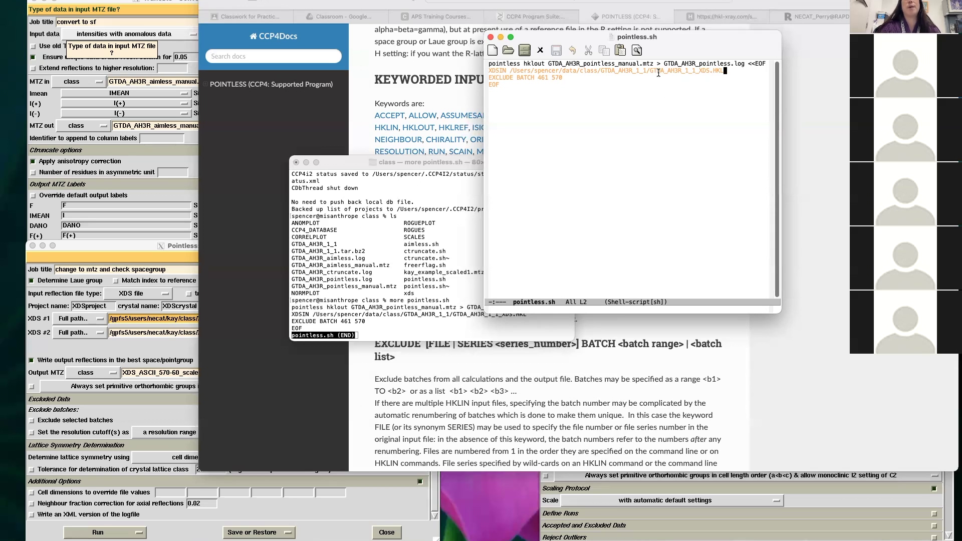
pyautogui.press('Return')
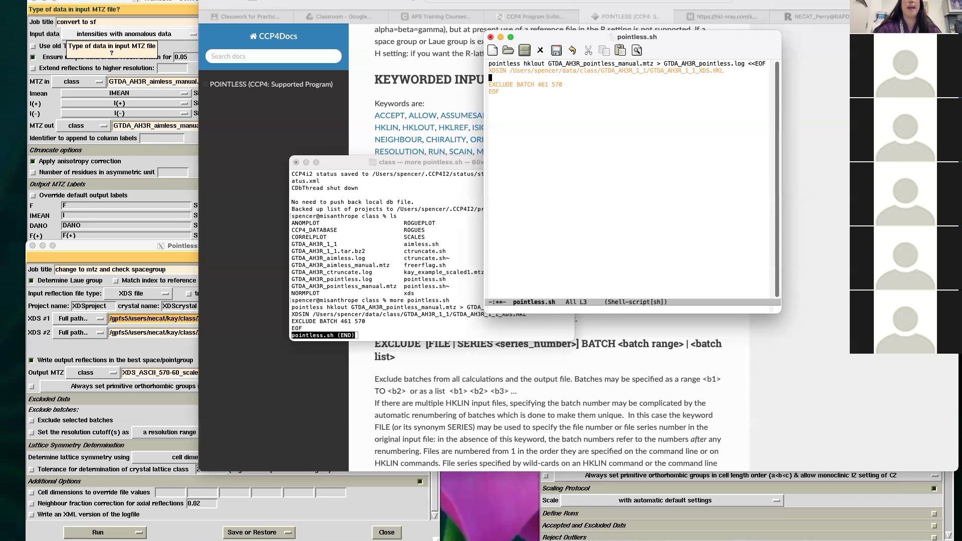
pyautogui.write('XDS')
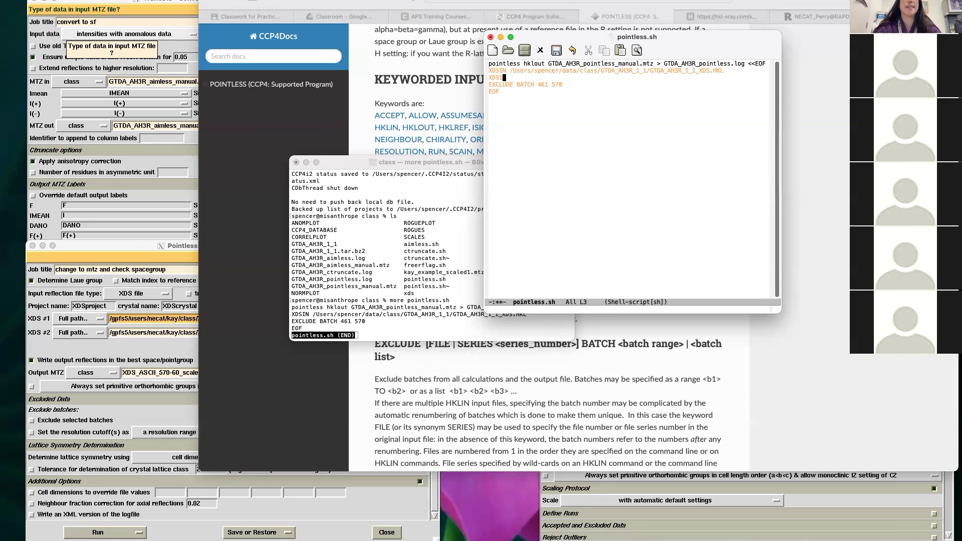
pyautogui.write('IN')
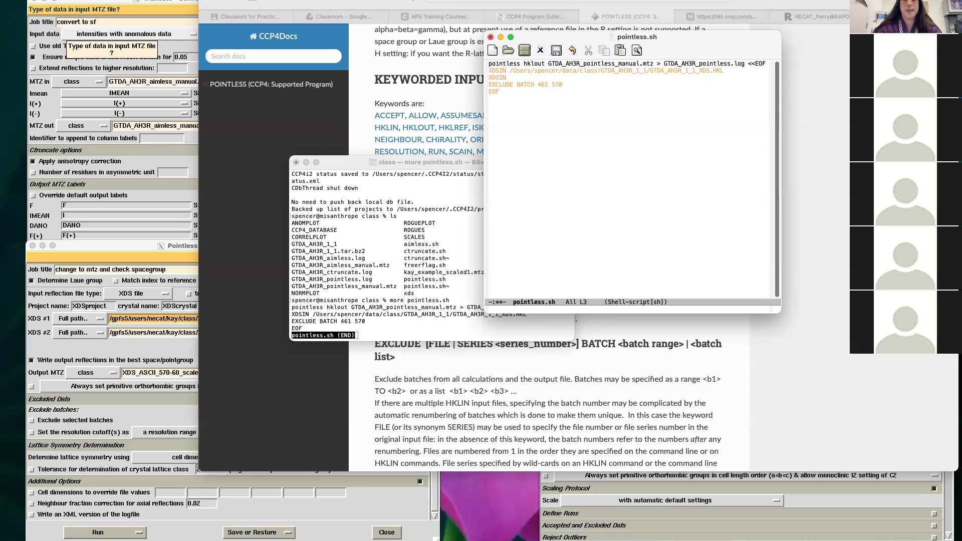
pyautogui.write(' /Users')
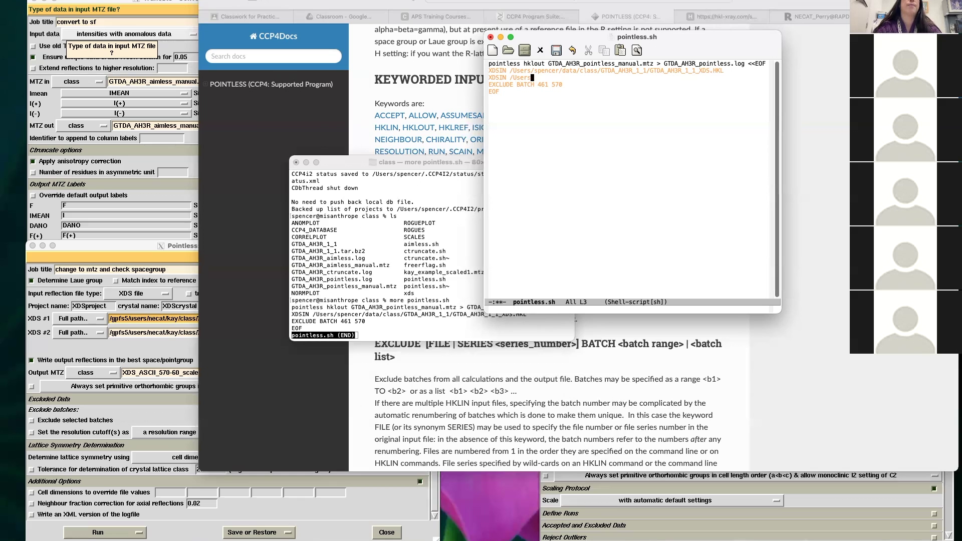
pyautogui.write('/spencer/data/...')
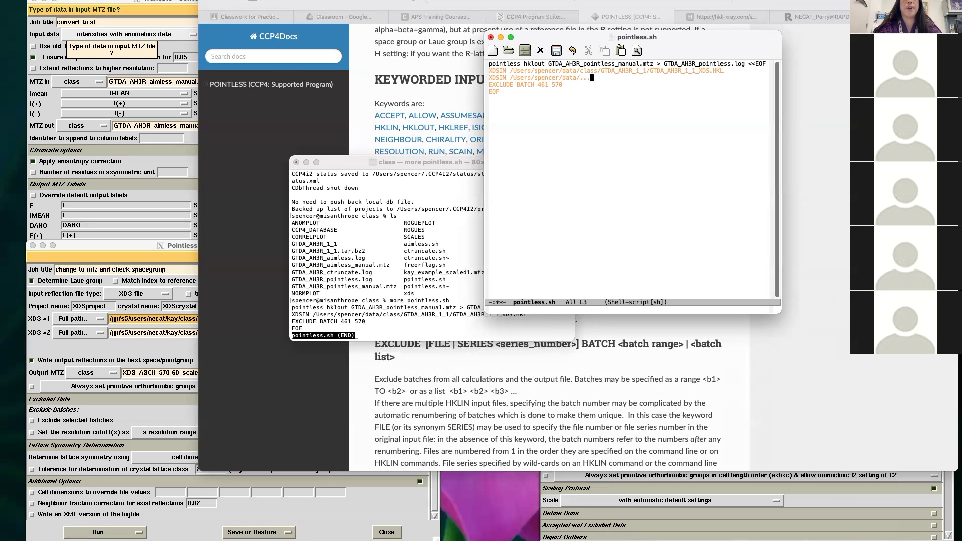
pyautogui.write('HKL')
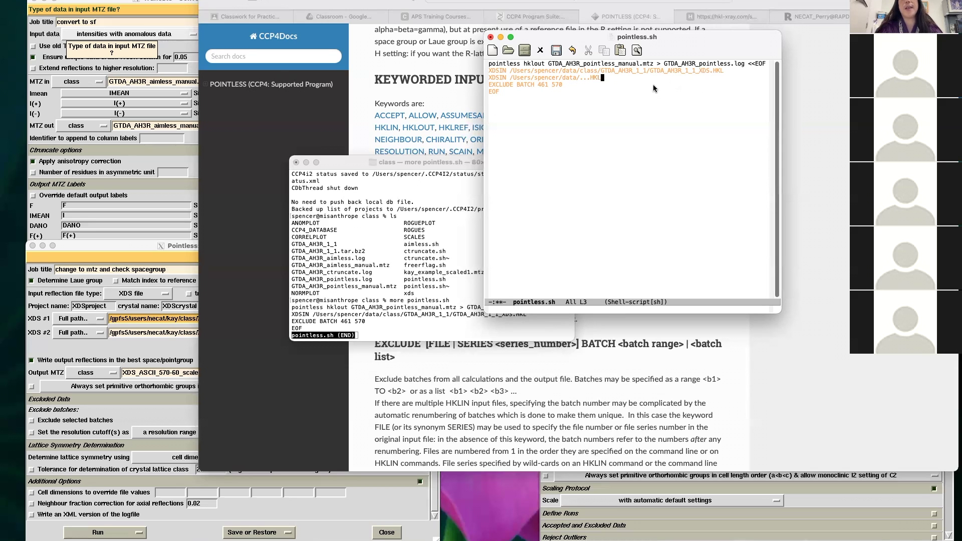
# - Delete the added second XDSIN line from pointless.sh
pyautogui.press('BackSpace')
pyautogui.press('BackSpace')
pyautogui.press('BackSpace')
pyautogui.press('BackSpace')
pyautogui.press('BackSpace')
pyautogui.press('BackSpace')
pyautogui.press('BackSpace')
pyautogui.press('BackSpace')
pyautogui.press('BackSpace')
pyautogui.press('BackSpace')
pyautogui.press('BackSpace')
pyautogui.press('BackSpace')
pyautogui.press('BackSpace')
pyautogui.press('BackSpace')
pyautogui.press('BackSpace')
pyautogui.press('BackSpace')
pyautogui.press('BackSpace')
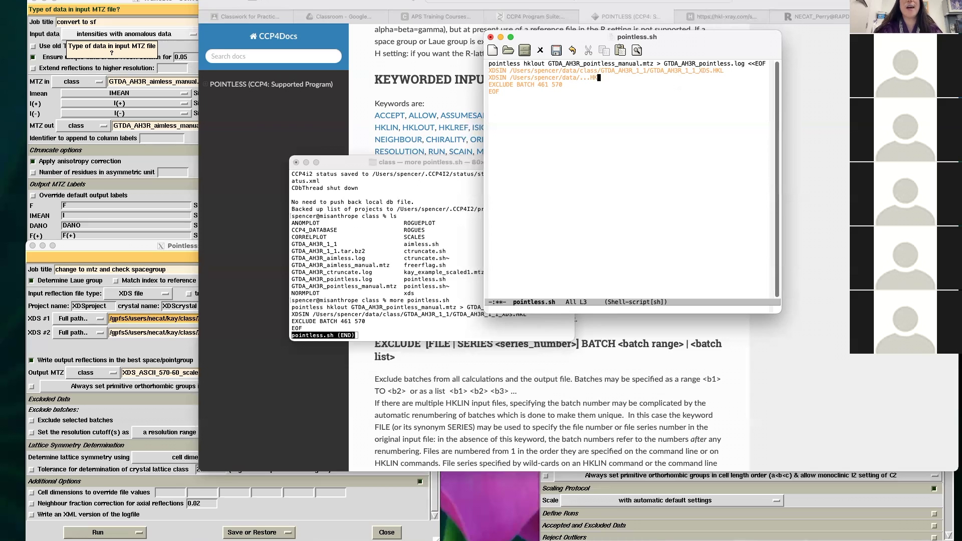
pyautogui.press('BackSpace')
pyautogui.press('BackSpace')
pyautogui.press('BackSpace')
pyautogui.press('BackSpace')
pyautogui.press('BackSpace')
pyautogui.press('BackSpace')
pyautogui.press('BackSpace')
pyautogui.press('BackSpace')
pyautogui.press('BackSpace')
pyautogui.press('BackSpace')
pyautogui.press('BackSpace')
pyautogui.press('BackSpace')
pyautogui.press('BackSpace')
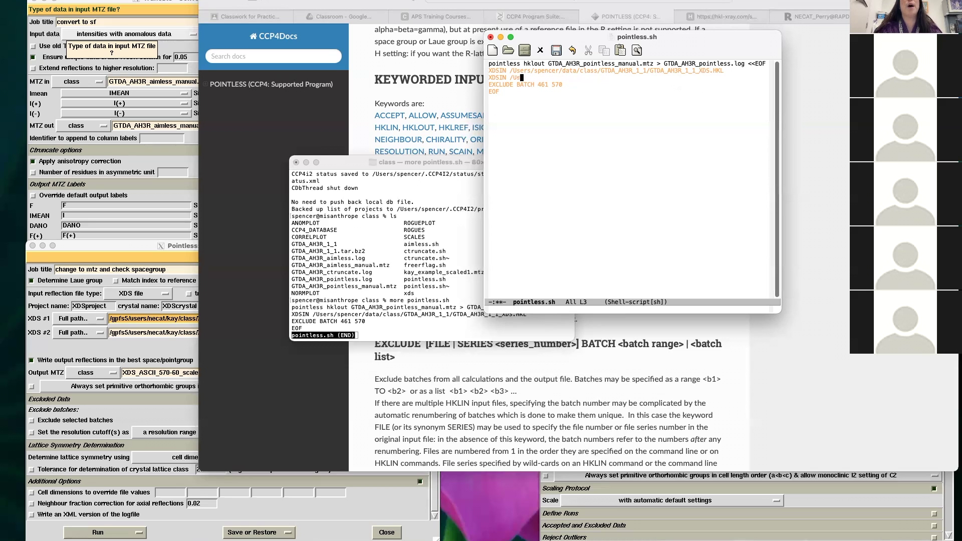
pyautogui.press('BackSpace')
pyautogui.press('BackSpace')
pyautogui.press('BackSpace')
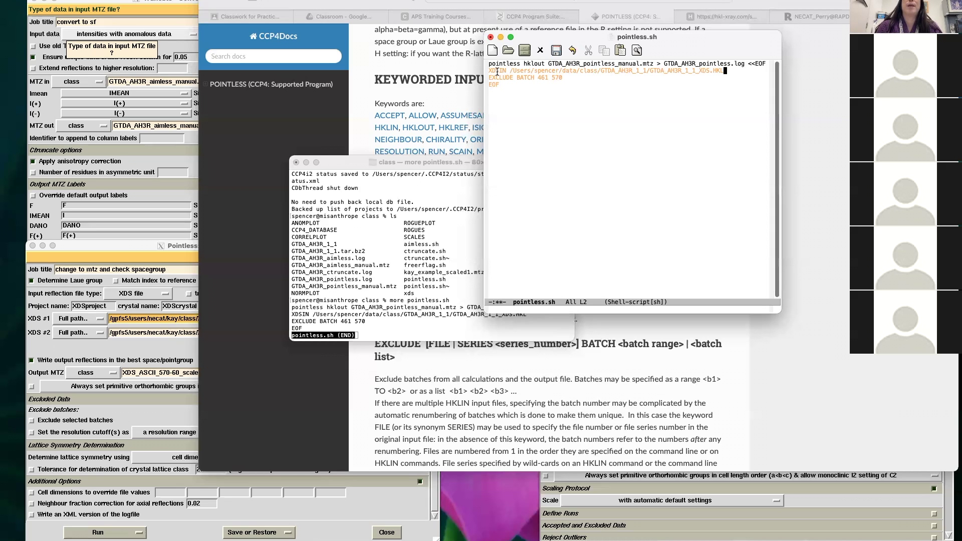
# - Exit the pager in the terminal, list the XDS class directory under /gpfs5/users/necat, and return to the XDSIN line of pointless.sh in Emacs
pyautogui.click(446, 223)
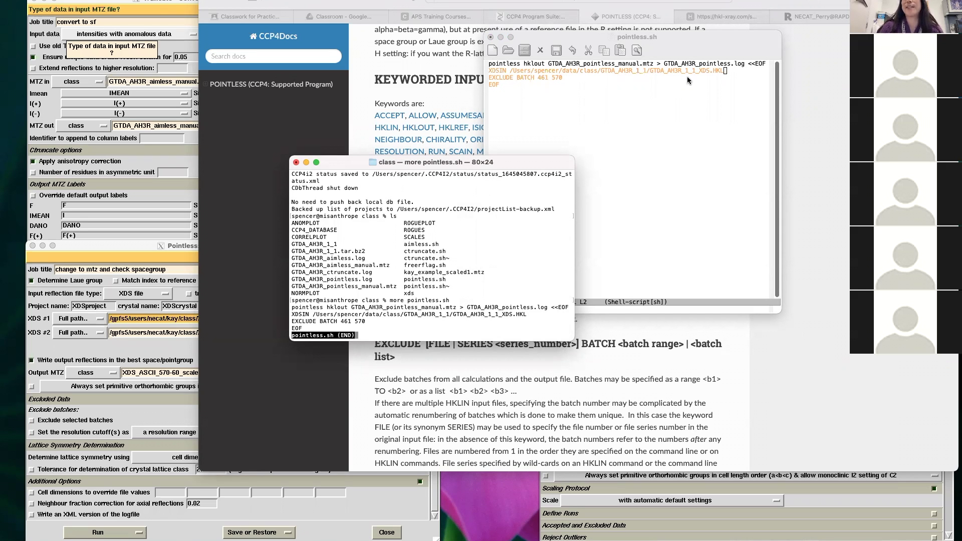
pyautogui.press('q')
pyautogui.doubleClick(469, 250)
pyautogui.write('ls /g')
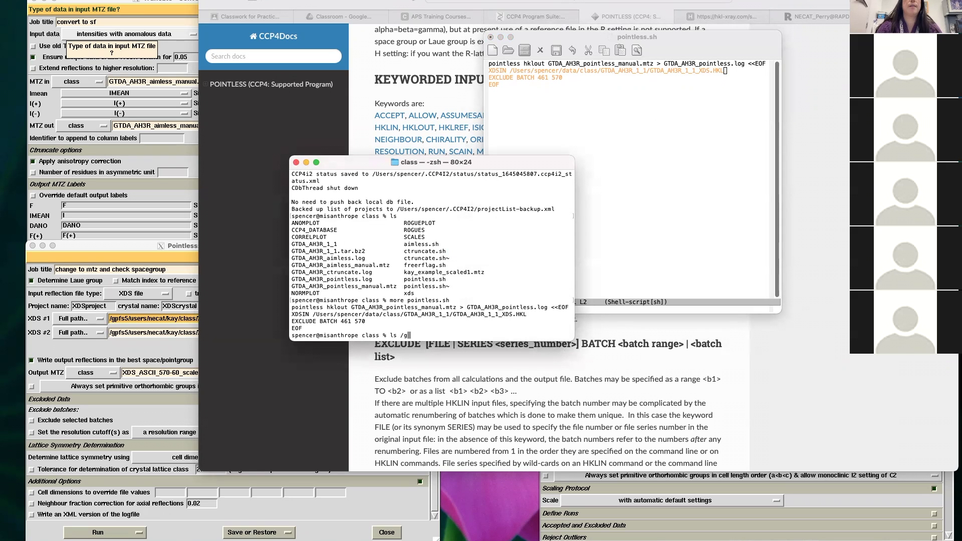
pyautogui.write('pfs5/use')
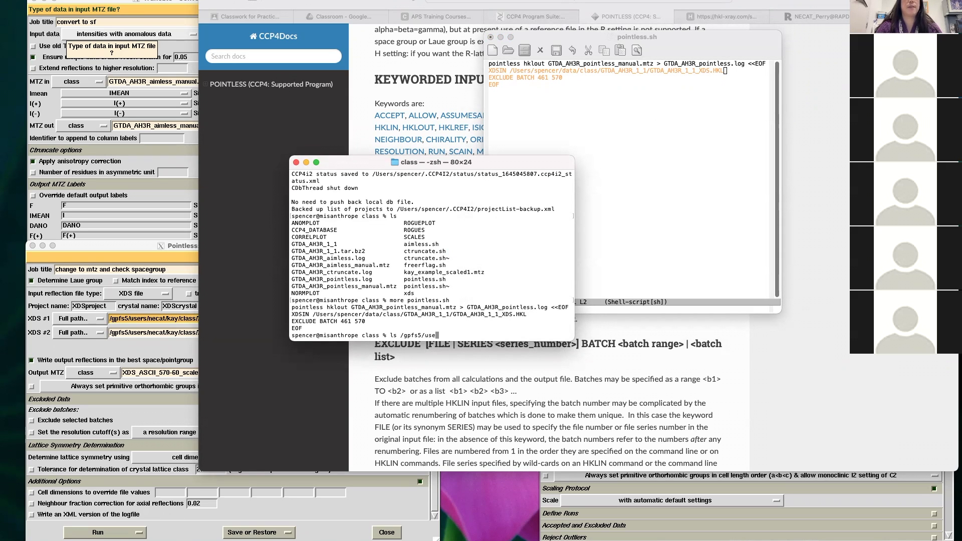
pyautogui.write('rs/necat/kay/')
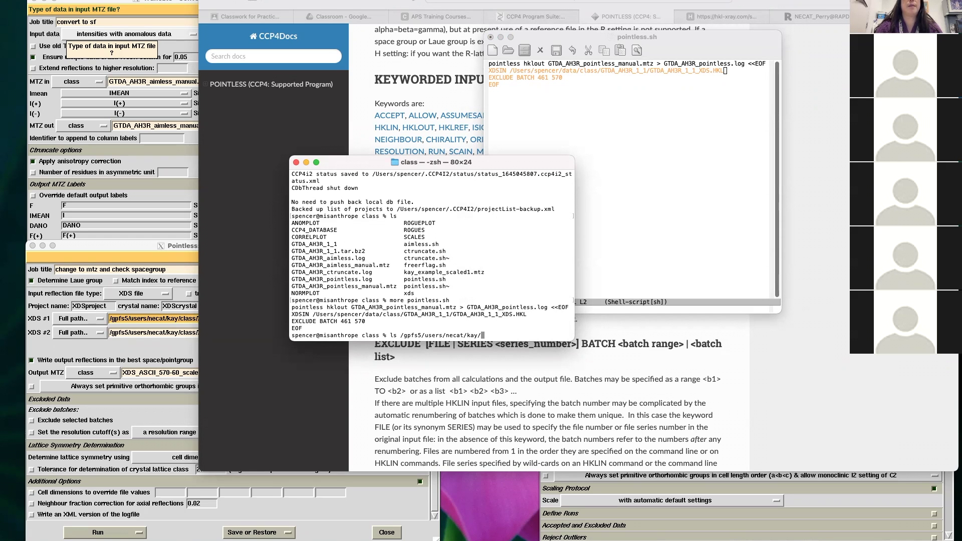
pyautogui.write('class/')
pyautogui.press('Return')
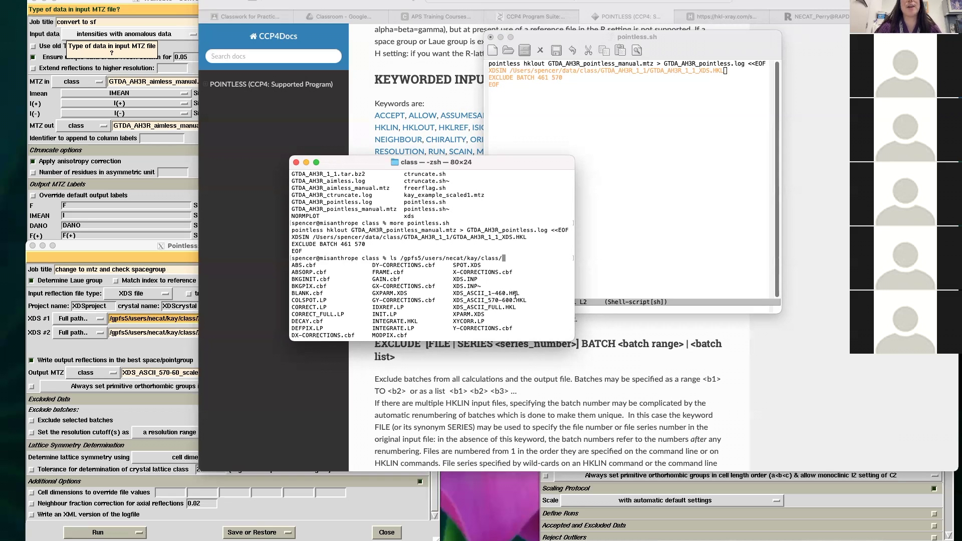
pyautogui.click(725, 69)
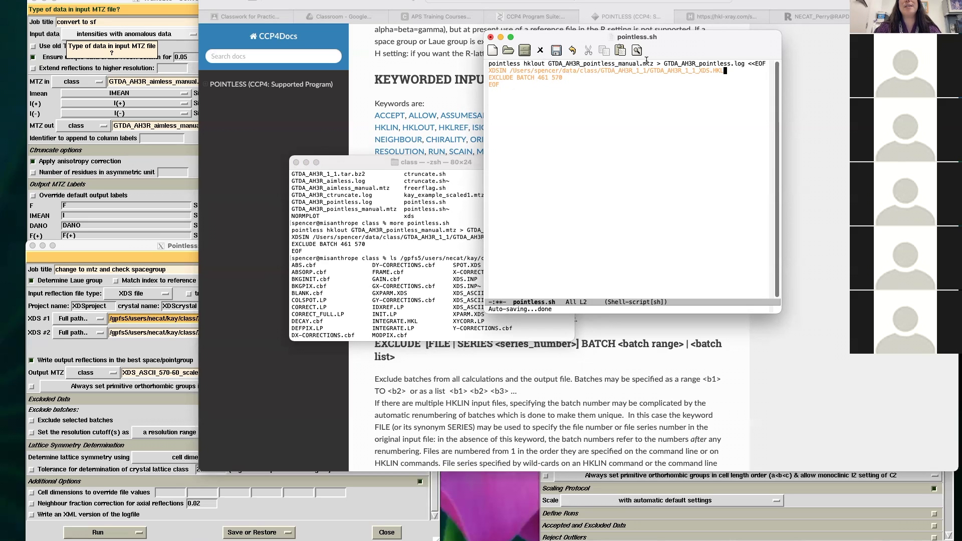
# - Save pointless.sh in Emacs
pyautogui.click(581, 141)
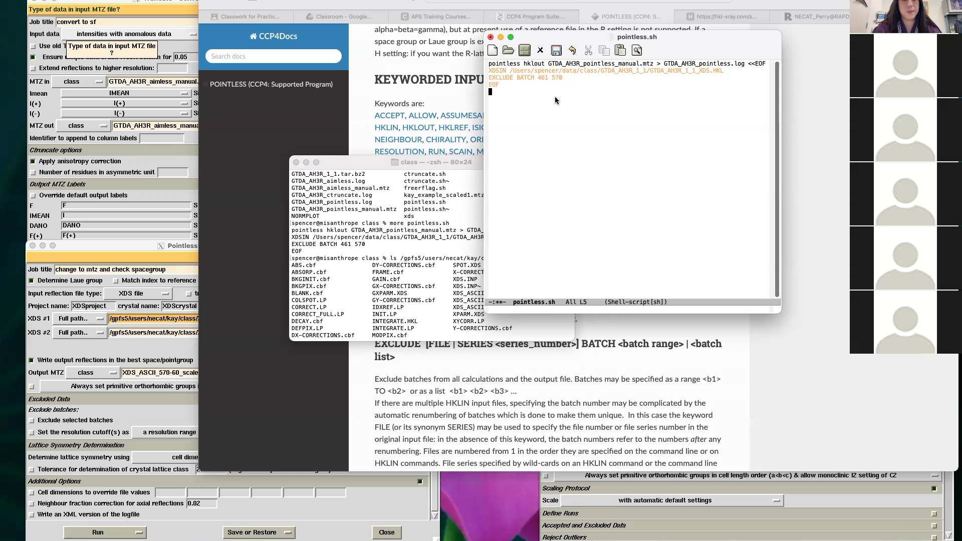
pyautogui.hotkey('ctrl', 'x')
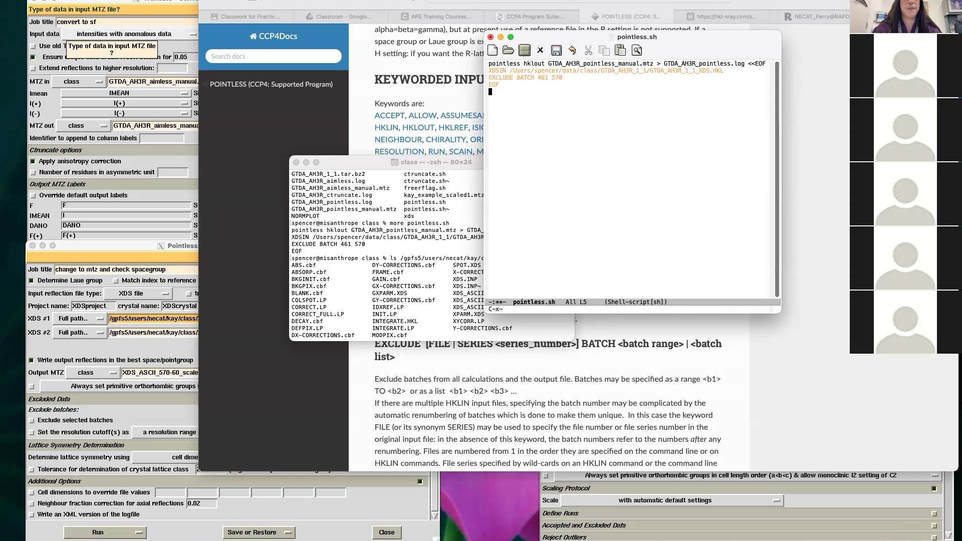
pyautogui.hotkey('ctrl', 'c')
pyautogui.press('y')
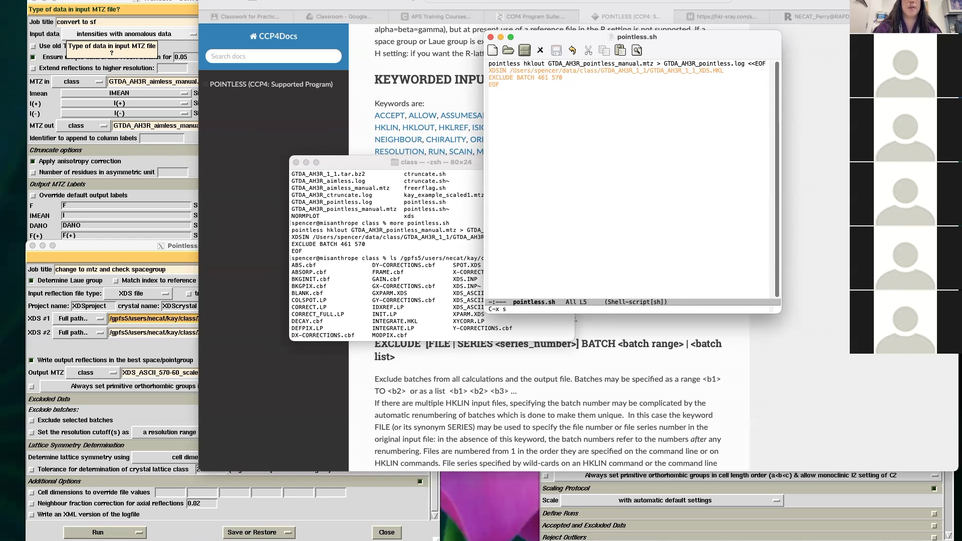
# - Switch to the terminal and list the contents of the current class directory
pyautogui.click(423, 242)
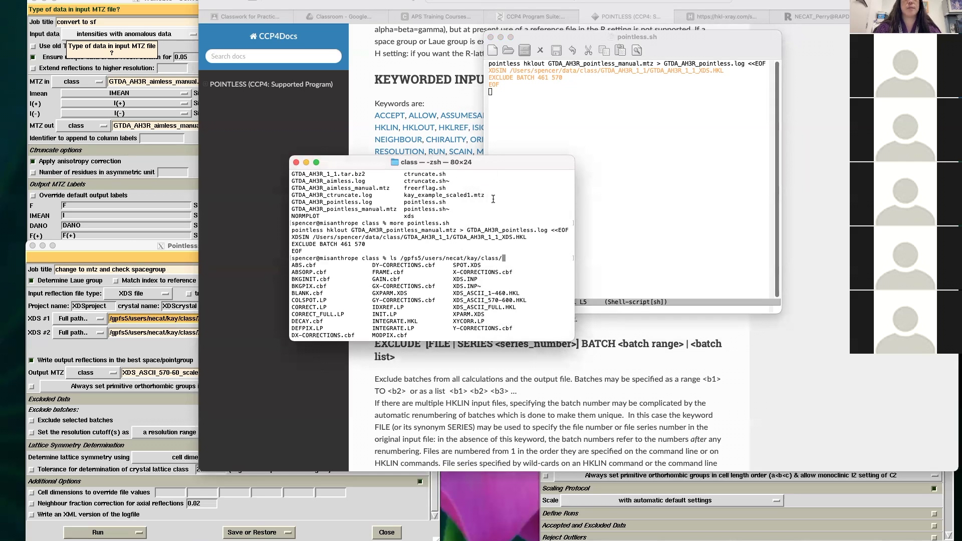
pyautogui.write('ls')
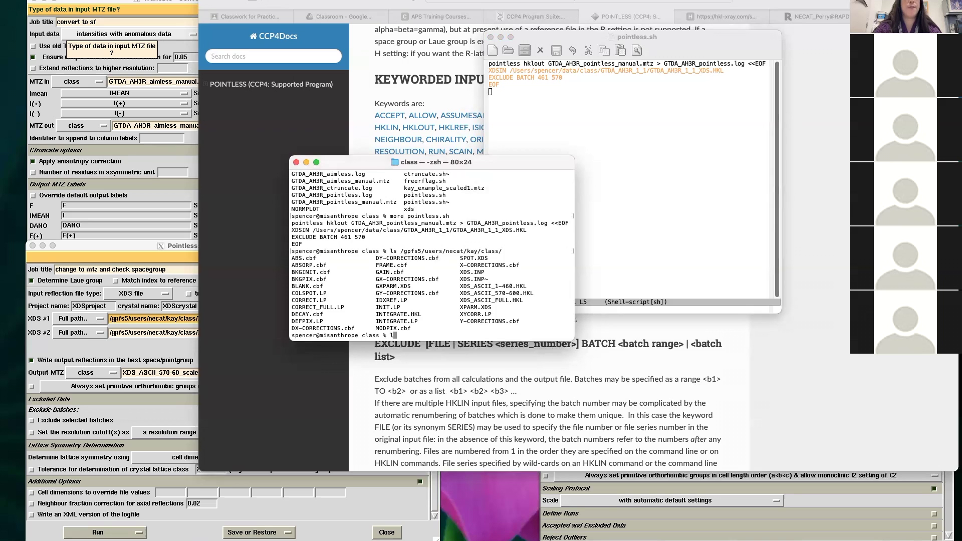
pyautogui.press('Return')
pyautogui.write('.')
pyautogui.press('BackSpace')
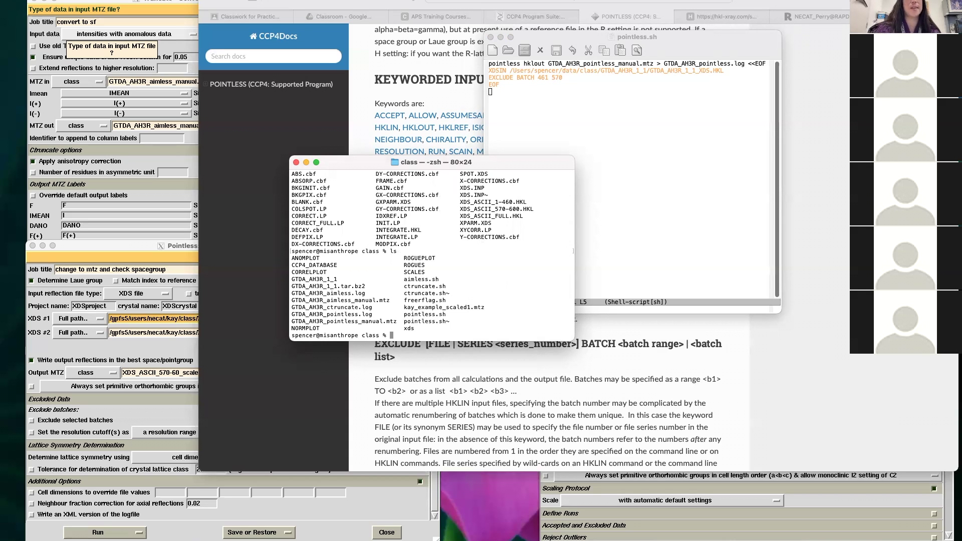
# - Check the permissions of pointless.sh with ls -al, and run the script as ./pointless.sh
pyautogui.write('ls -al')
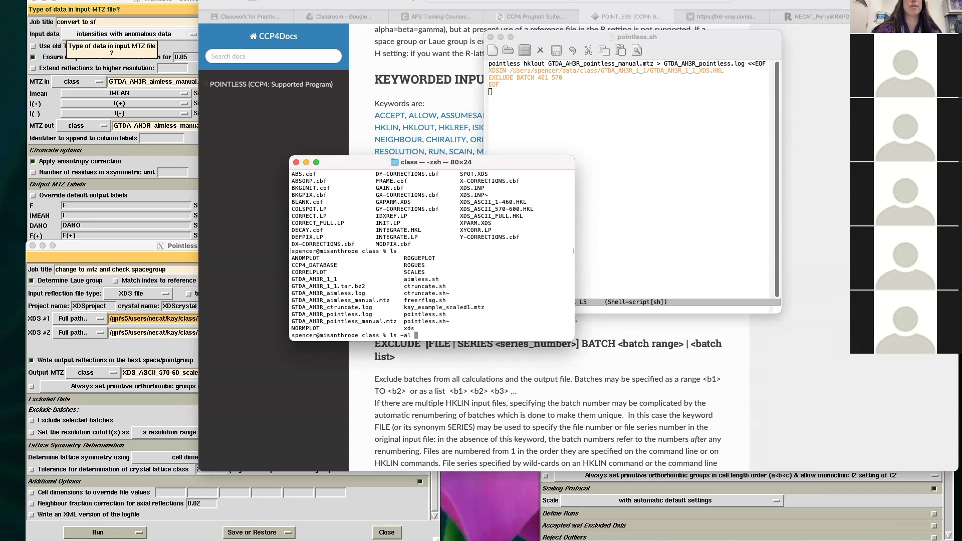
pyautogui.write(' pointless.sh')
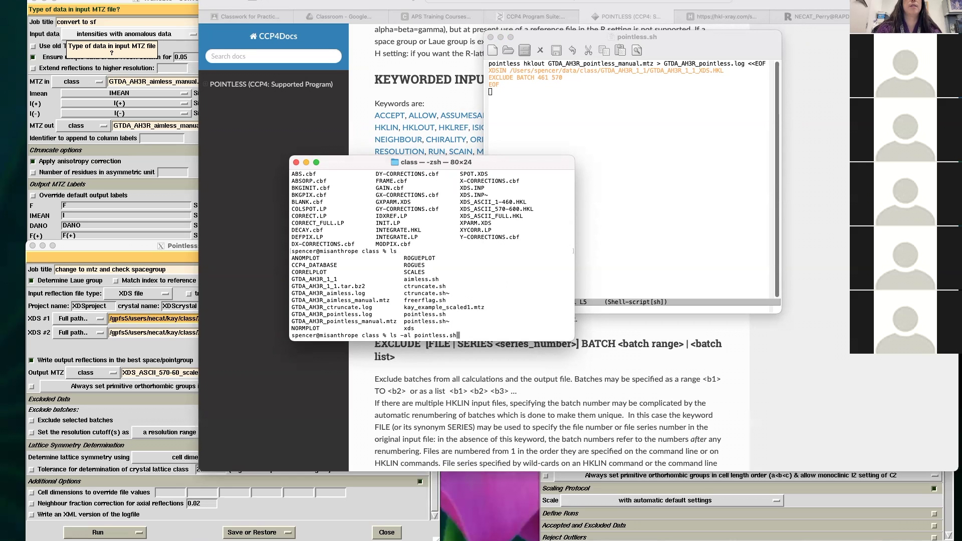
pyautogui.press('Return')
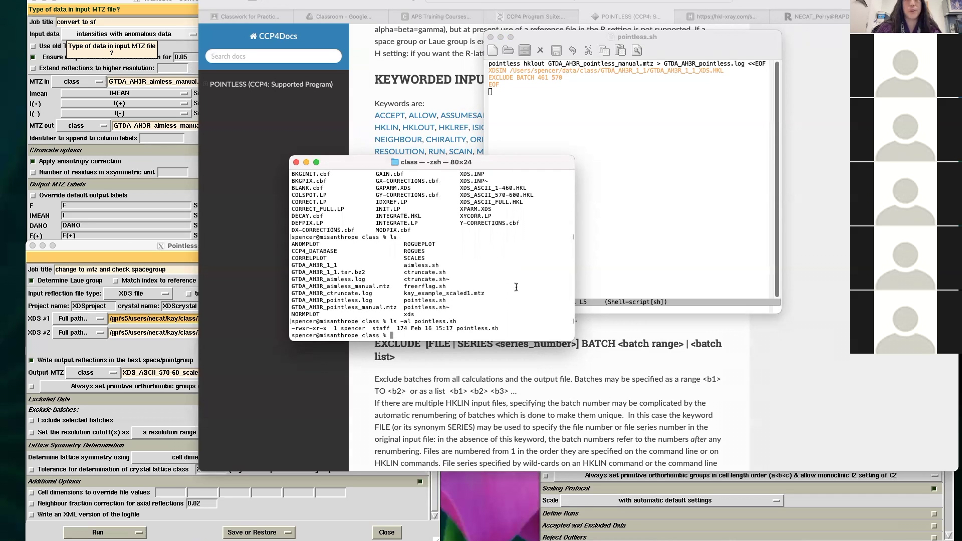
pyautogui.write('./pointless.sh')
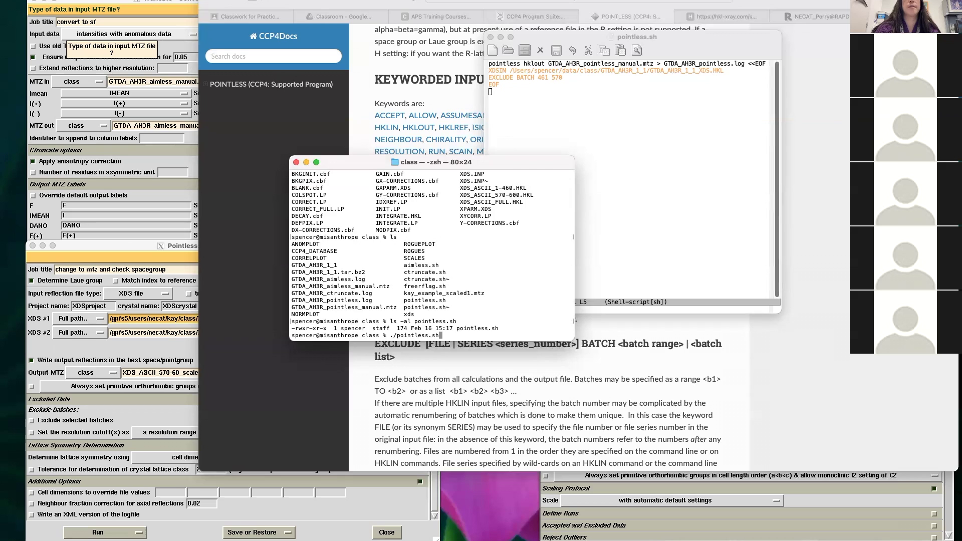
pyautogui.press('Return')
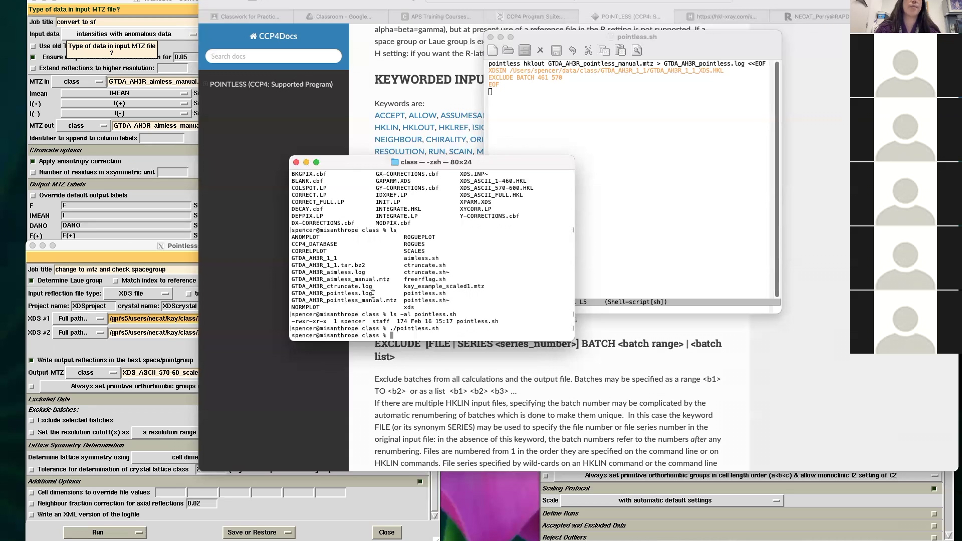
# - Display GTDA_AH3R_pointless.log with the more command, reusing the file name from the directory listing
pyautogui.moveTo(373, 293); pyautogui.dragTo(292, 294)
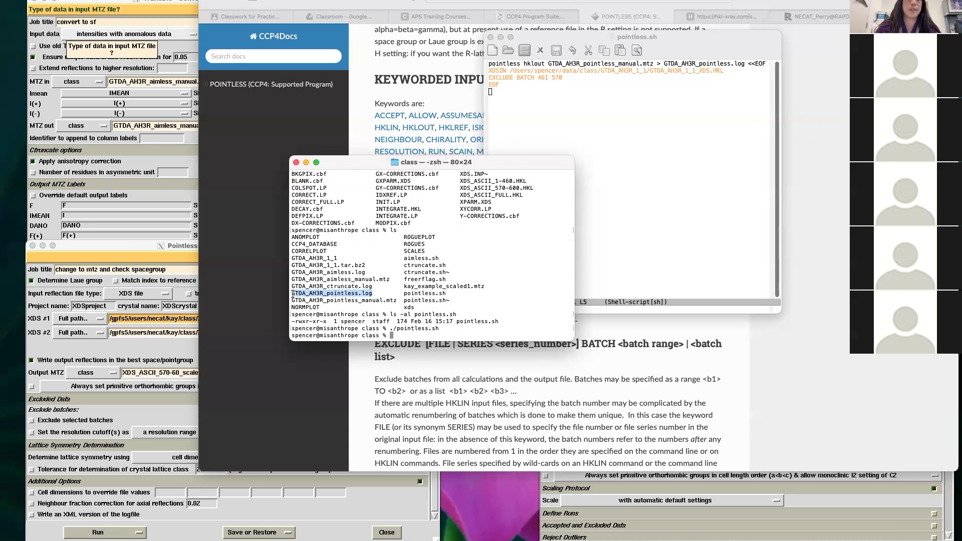
pyautogui.click(436, 312)
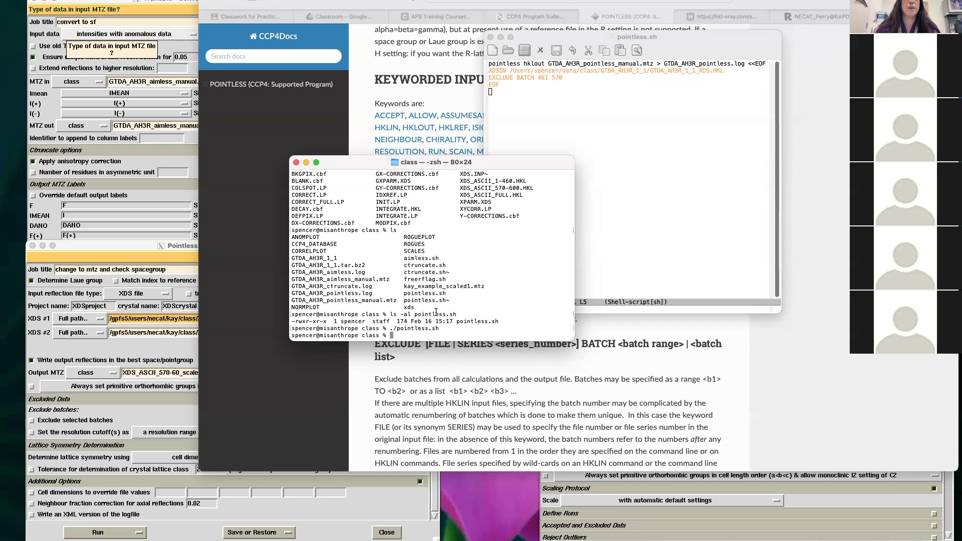
pyautogui.press('super+v')
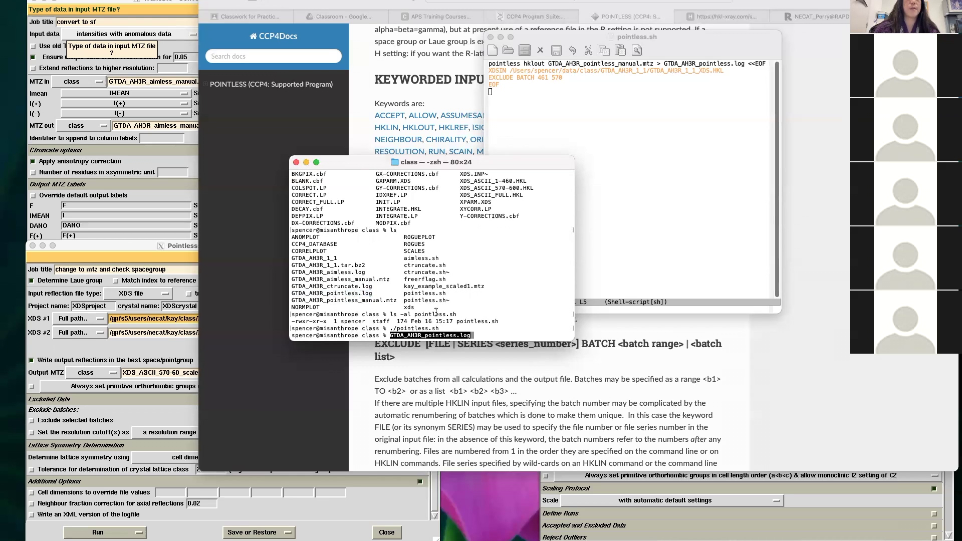
pyautogui.press('Left')
pyautogui.press('Left')
pyautogui.press('Left')
pyautogui.press('Left')
pyautogui.press('Left')
pyautogui.press('Left')
pyautogui.press('Left')
pyautogui.press('Left')
pyautogui.press('Left')
pyautogui.press('Left')
pyautogui.press('Left')
pyautogui.press('Left')
pyautogui.press('Left')
pyautogui.press('Left')
pyautogui.press('Left')
pyautogui.press('Left')
pyautogui.press('Left')
pyautogui.press('Left')
pyautogui.press('Left')
pyautogui.press('Left')
pyautogui.press('Left')
pyautogui.press('Left')
pyautogui.press('Left')
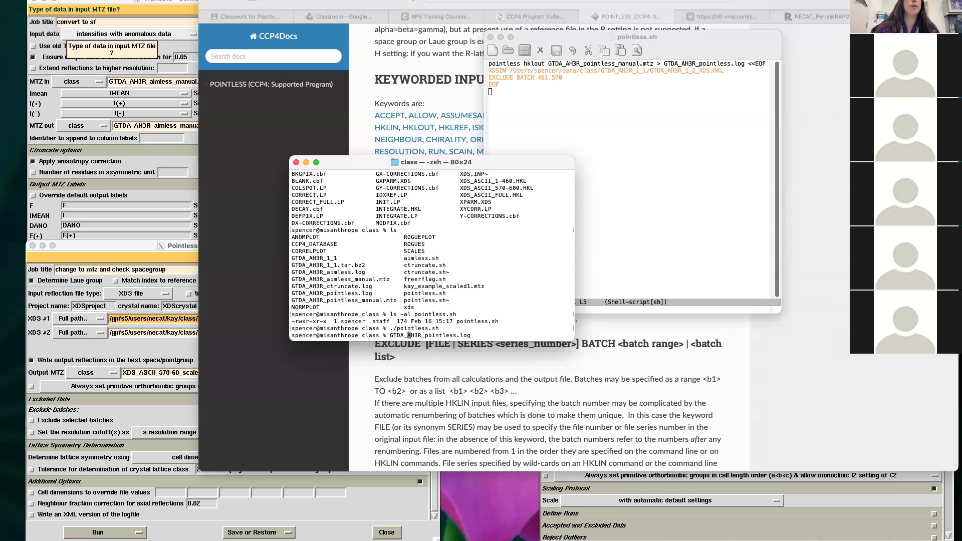
pyautogui.write('more')
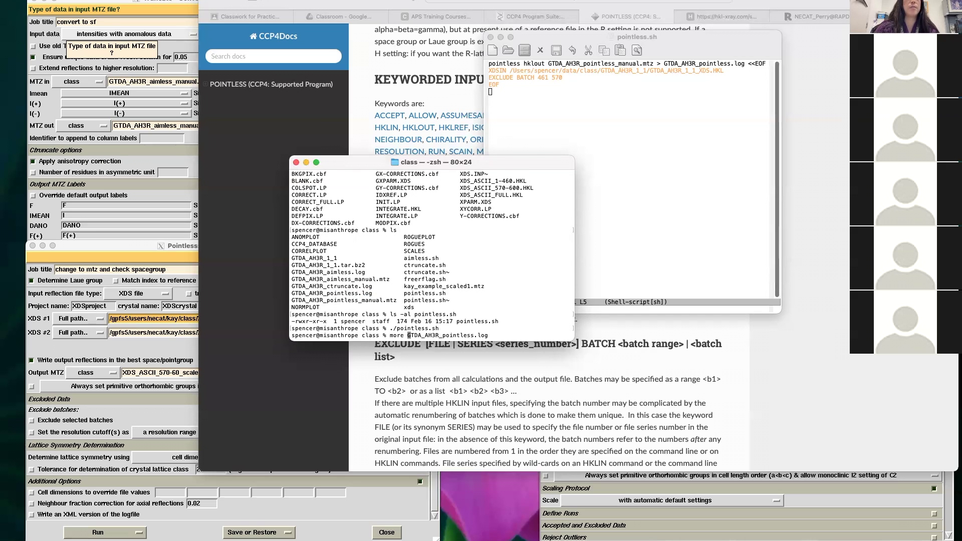
pyautogui.press('Return')
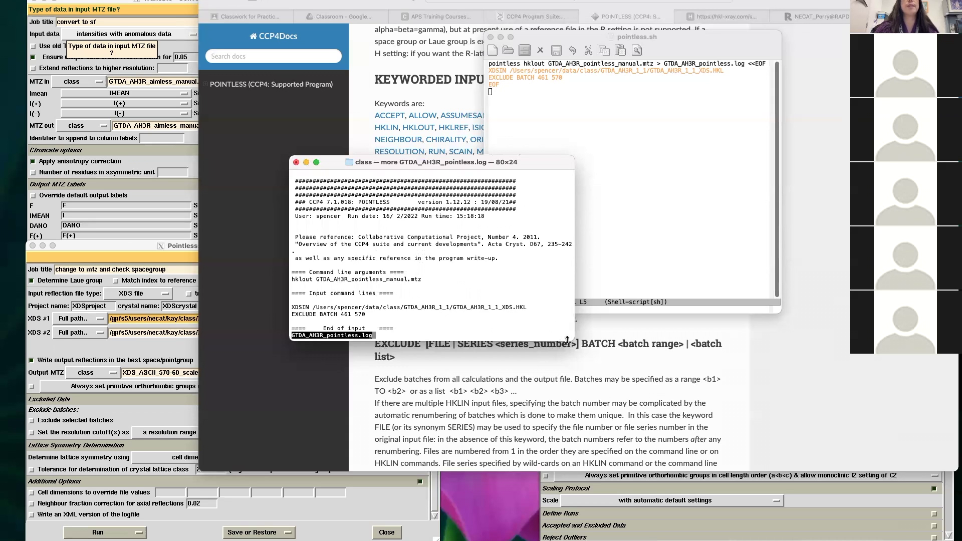
# - Enlarge the terminal window and examine the log's input commands and the header lines of the XDS ASCII file
pyautogui.moveTo(568, 339); pyautogui.dragTo(583, 414)
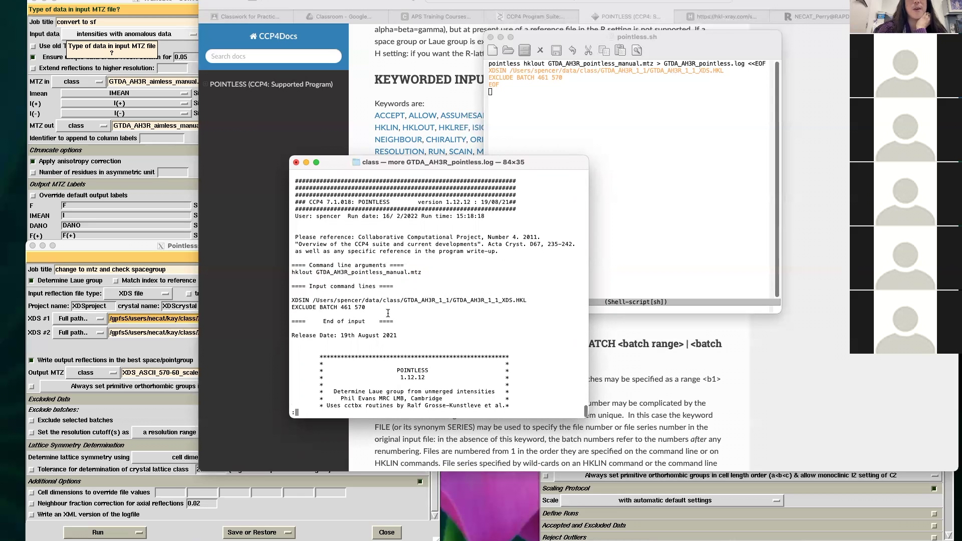
pyautogui.press('Return')
pyautogui.press('Return')
pyautogui.press('Return')
pyautogui.press('Return')
pyautogui.press('Return')
pyautogui.press('Return')
pyautogui.press('Return')
pyautogui.press('Return')
pyautogui.press('Return')
pyautogui.press('Return')
pyautogui.press('Return')
pyautogui.press('Return')
pyautogui.press('Return')
pyautogui.press('Return')
pyautogui.press('Return')
pyautogui.press('Return')
pyautogui.press('Return')
pyautogui.press('Return')
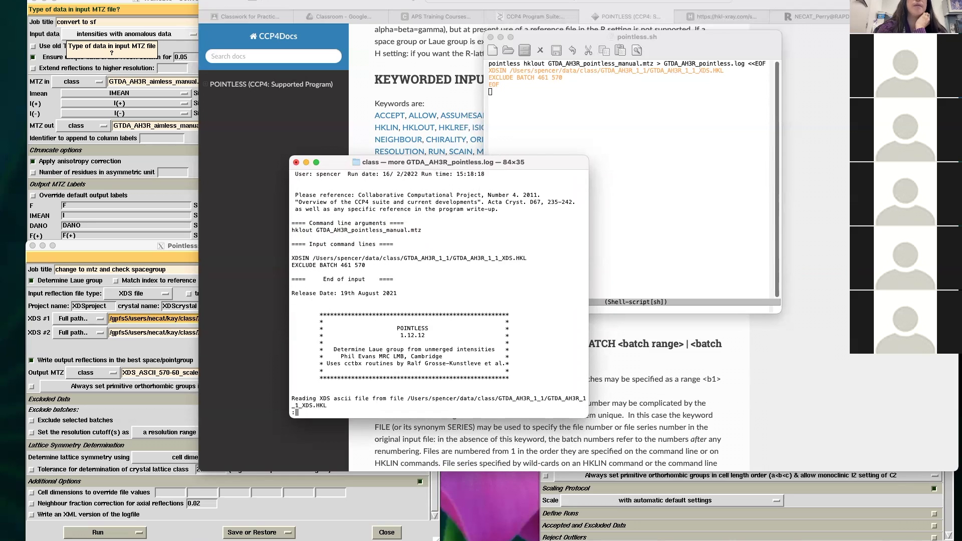
pyautogui.press('Return')
pyautogui.press('Return')
pyautogui.press('Return')
pyautogui.press('Return')
pyautogui.press('Return')
pyautogui.press('Return')
pyautogui.press('Return')
pyautogui.press('Return')
pyautogui.press('Return')
pyautogui.press('Return')
pyautogui.press('Return')
pyautogui.press('Return')
pyautogui.press('Return')
pyautogui.press('Return')
pyautogui.press('Return')
pyautogui.press('Return')
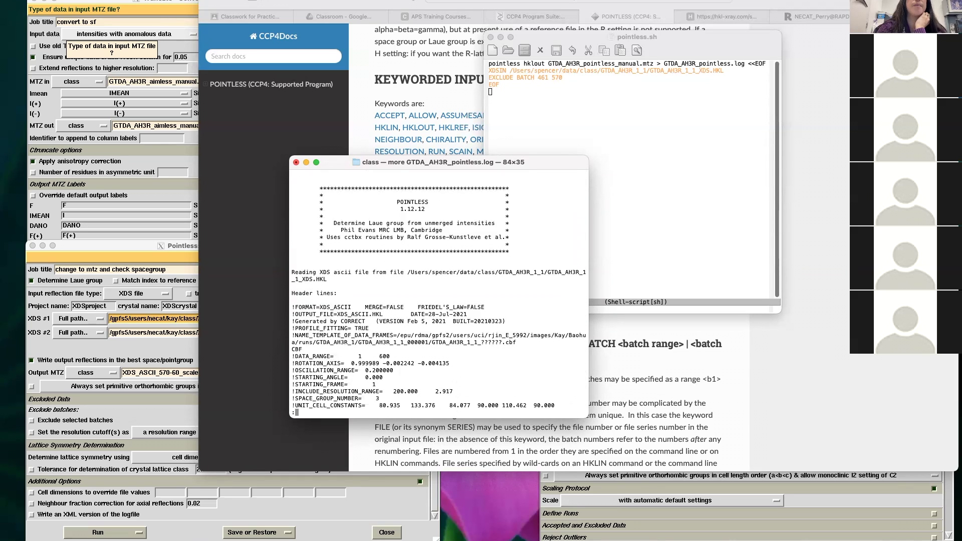
pyautogui.press('Return')
pyautogui.press('Return')
pyautogui.press('Return')
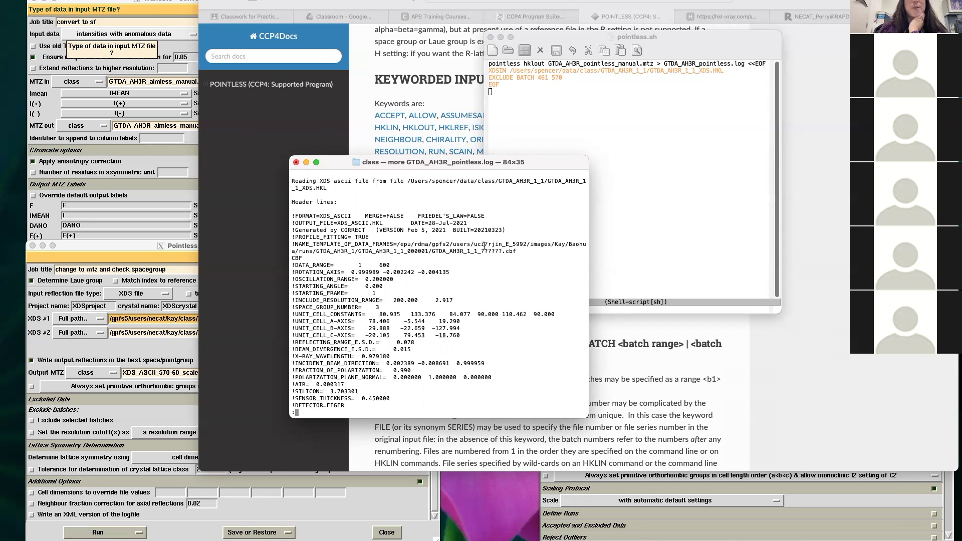
# - Examine the log's transformation matrices and summary of test data, highlighting the middle batch range on the run number line
pyautogui.scroll(-5, 470, 257)
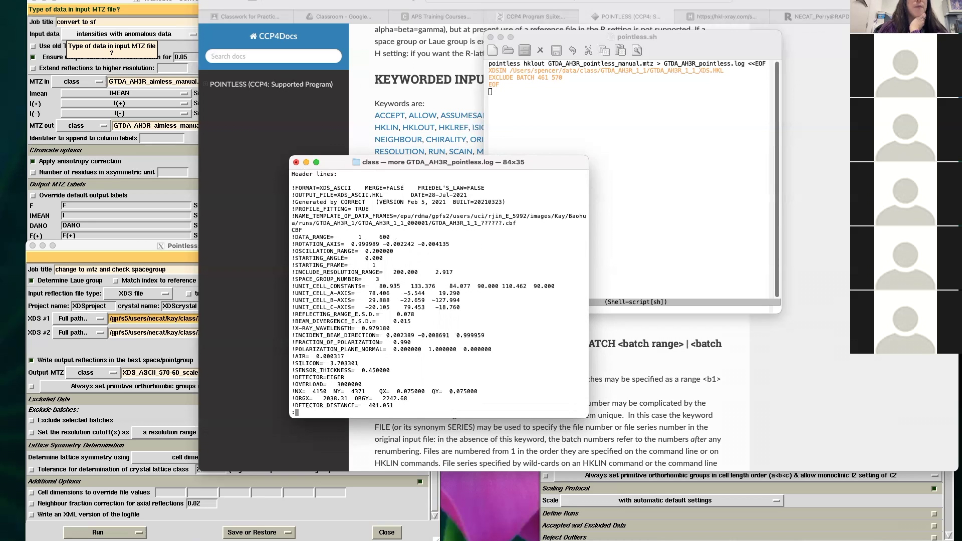
pyautogui.scroll(-15, 439, 290)
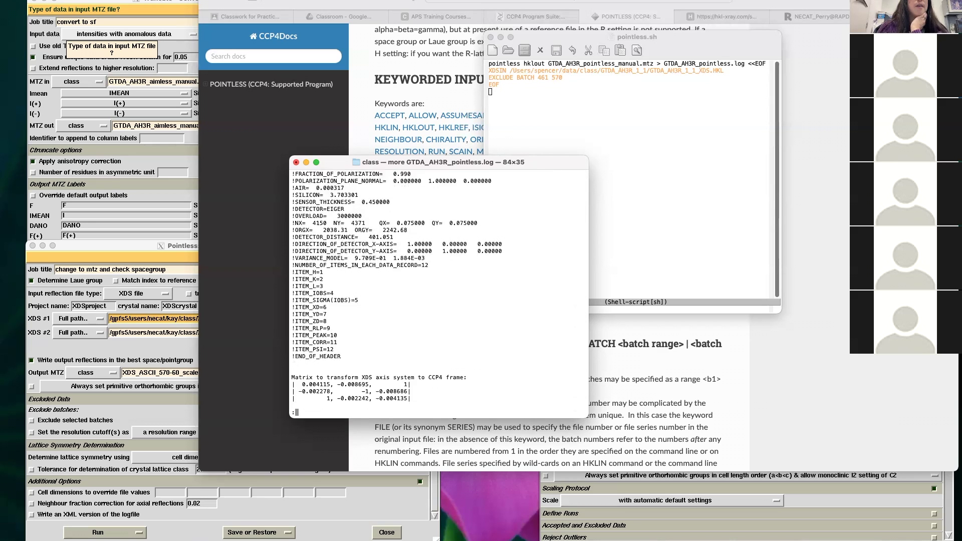
pyautogui.scroll(-7, 439, 290)
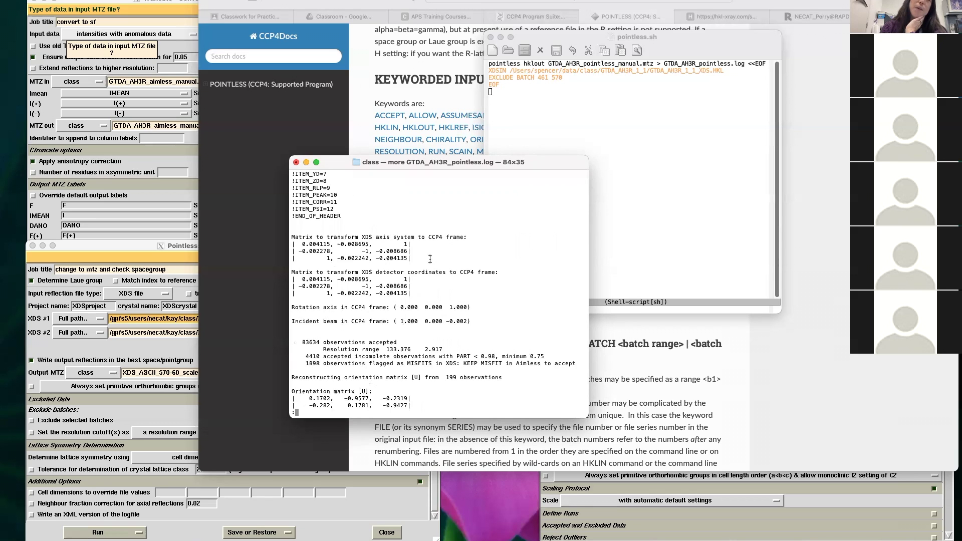
pyautogui.scroll(-4, 430, 259)
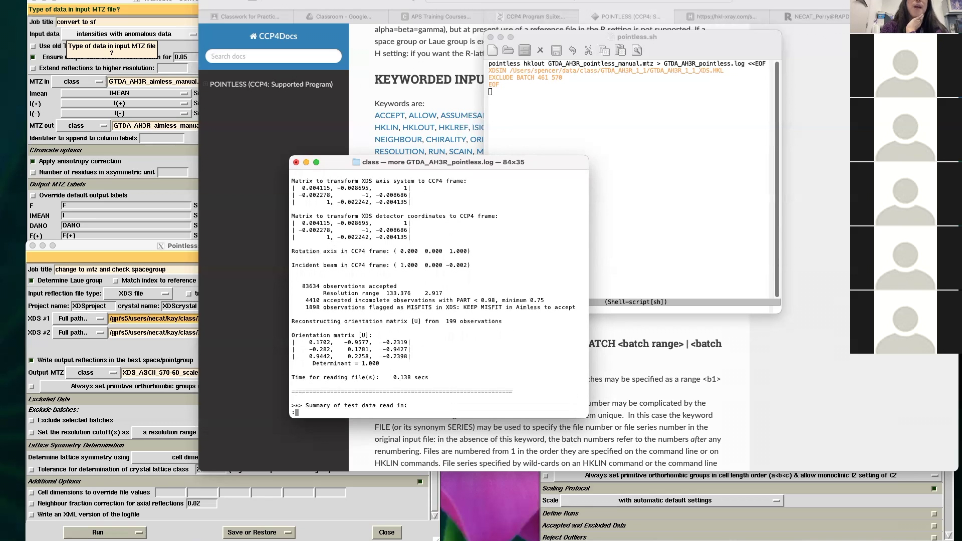
pyautogui.scroll(-2, 430, 259)
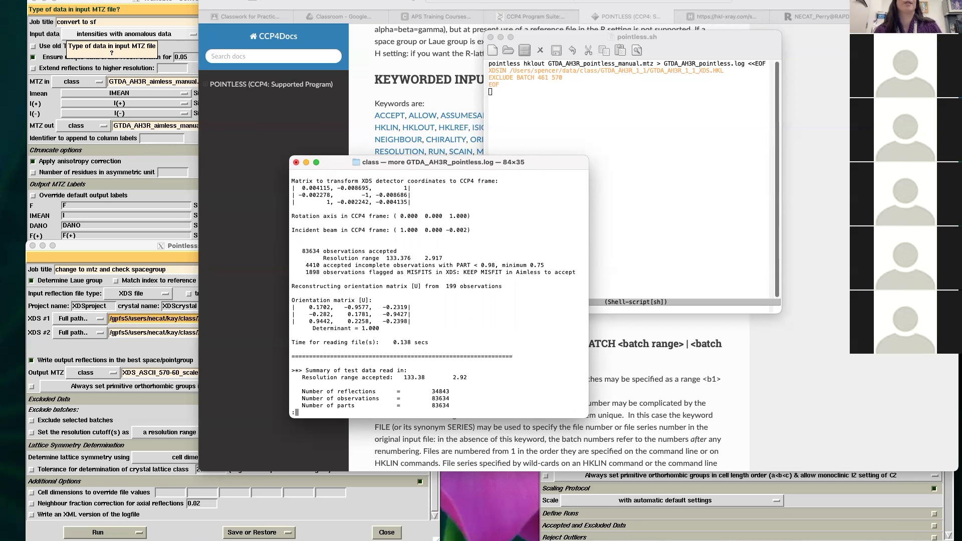
pyautogui.scroll(-5, 430, 259)
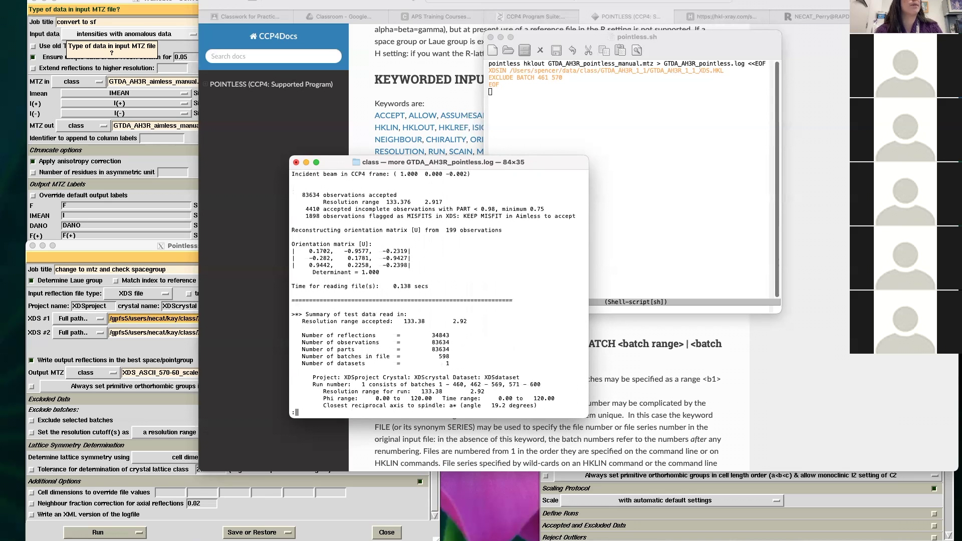
pyautogui.scroll(-5, 430, 259)
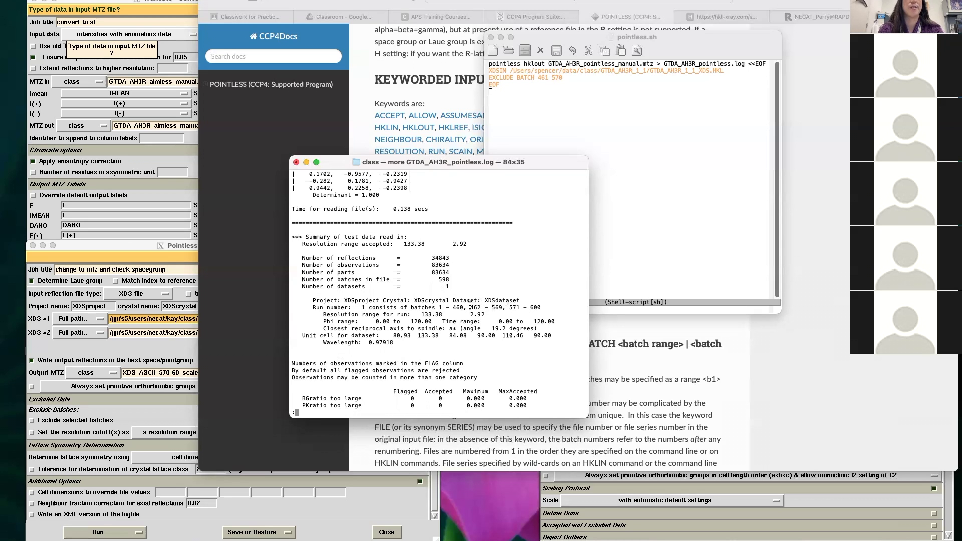
pyautogui.moveTo(502, 306); pyautogui.dragTo(468, 307)
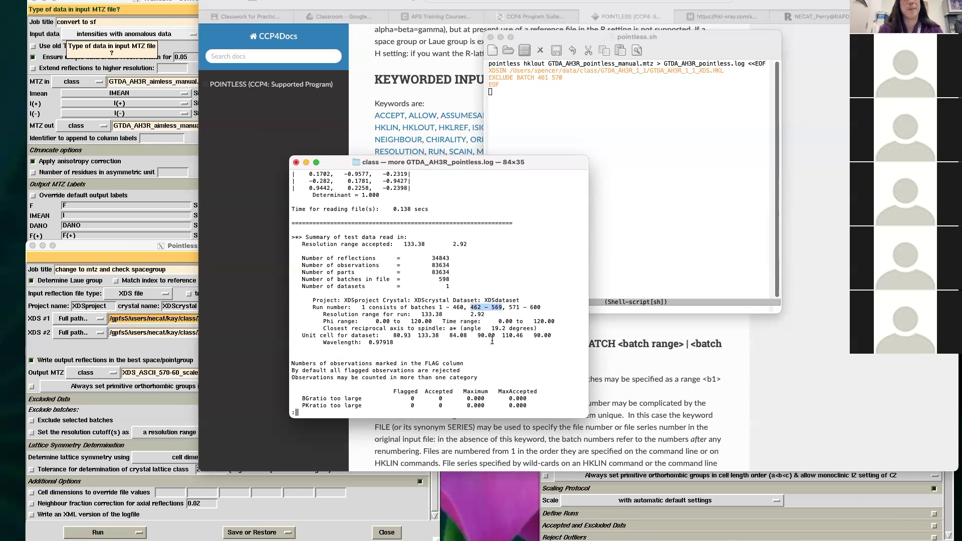
# - Examine the log's table of flagged observations and the reflection, multiplicity and resolution range summary
pyautogui.press('Return')
pyautogui.press('Return')
pyautogui.press('Return')
pyautogui.press('Return')
pyautogui.press('Return')
pyautogui.press('Return')
pyautogui.press('Return')
pyautogui.press('Return')
pyautogui.press('Return')
pyautogui.press('Return')
pyautogui.press('Return')
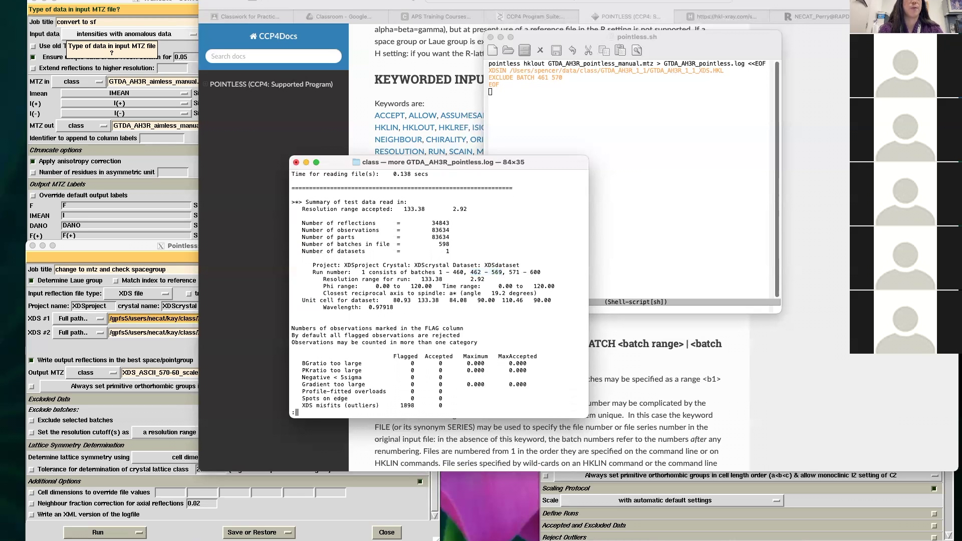
pyautogui.press('Return')
pyautogui.press('Return')
pyautogui.press('Return')
pyautogui.press('Return')
pyautogui.press('Return')
pyautogui.press('Return')
pyautogui.press('Return')
pyautogui.press('Return')
pyautogui.press('Return')
pyautogui.press('Return')
pyautogui.press('Return')
pyautogui.press('Return')
pyautogui.press('Return')
pyautogui.press('Return')
pyautogui.press('Return')
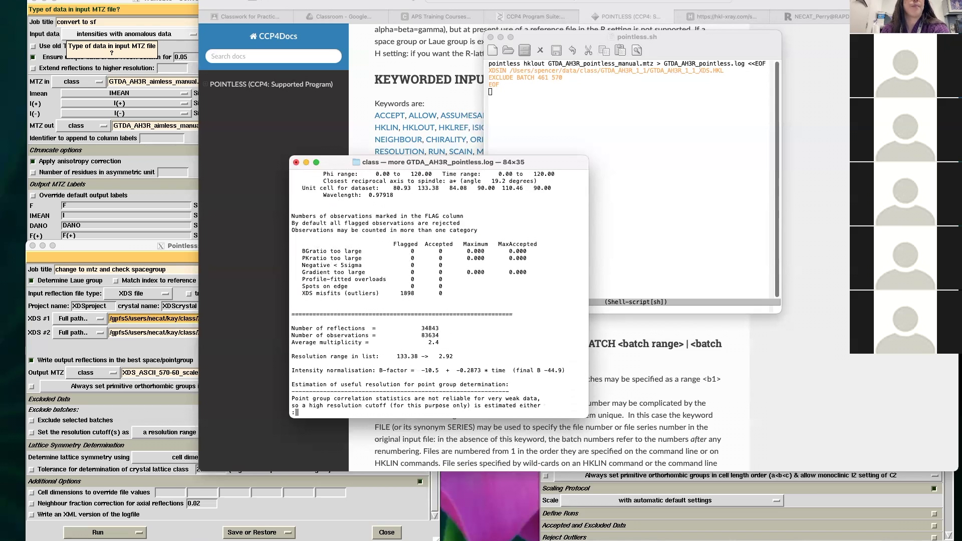
# - Examine the high-resolution estimates, the Mn(I/sigI) and CC(1/2) versus resolution table, and the L-test for twinning
pyautogui.press('Return')
pyautogui.press('Return')
pyautogui.press('Return')
pyautogui.press('Return')
pyautogui.press('Return')
pyautogui.press('Return')
pyautogui.press('Return')
pyautogui.press('Return')
pyautogui.press('Return')
pyautogui.press('Return')
pyautogui.press('Return')
pyautogui.press('Return')
pyautogui.press('Return')
pyautogui.press('Return')
pyautogui.press('Return')
pyautogui.press('Return')
pyautogui.press('Return')
pyautogui.press('Return')
pyautogui.press('Return')
pyautogui.press('Return')
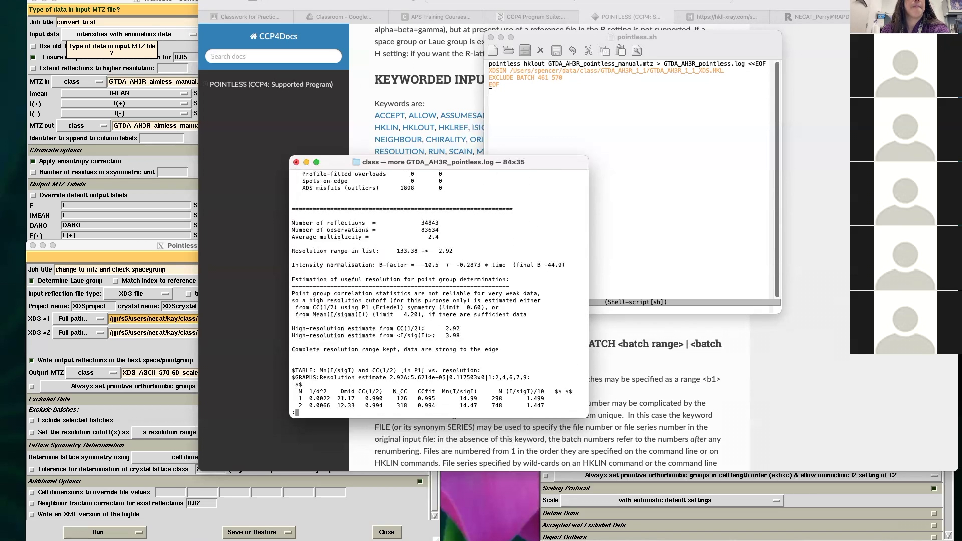
pyautogui.press('Return')
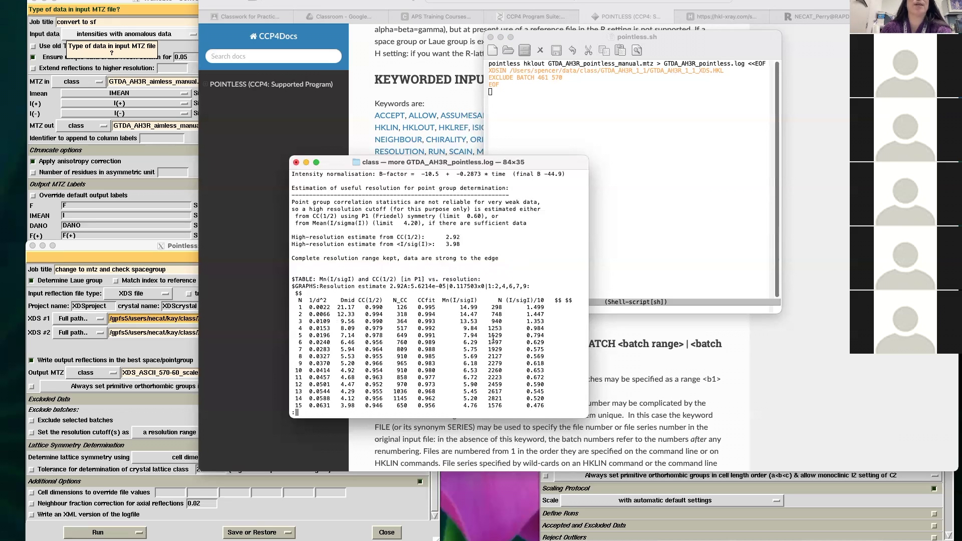
pyautogui.scroll(-6, 494, 339)
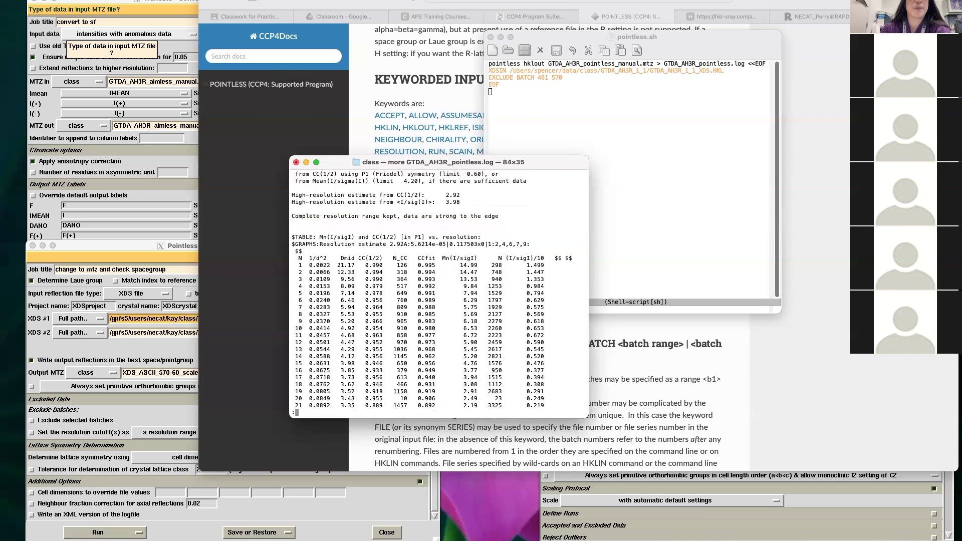
pyautogui.scroll(-6, 440, 290)
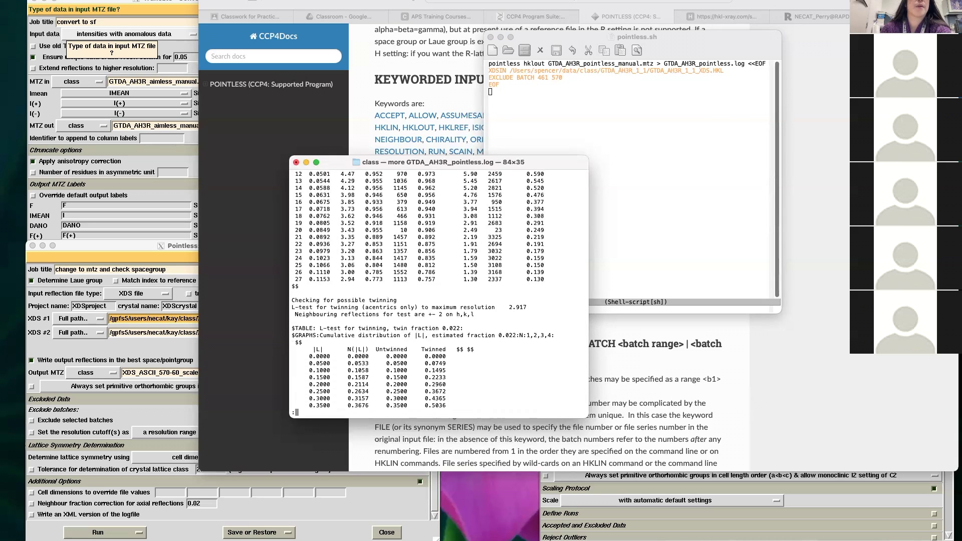
# - Examine the rest of the L-test table, the estimated twin fractions and the log's twinning assessment
pyautogui.scroll(-1, 432, 289)
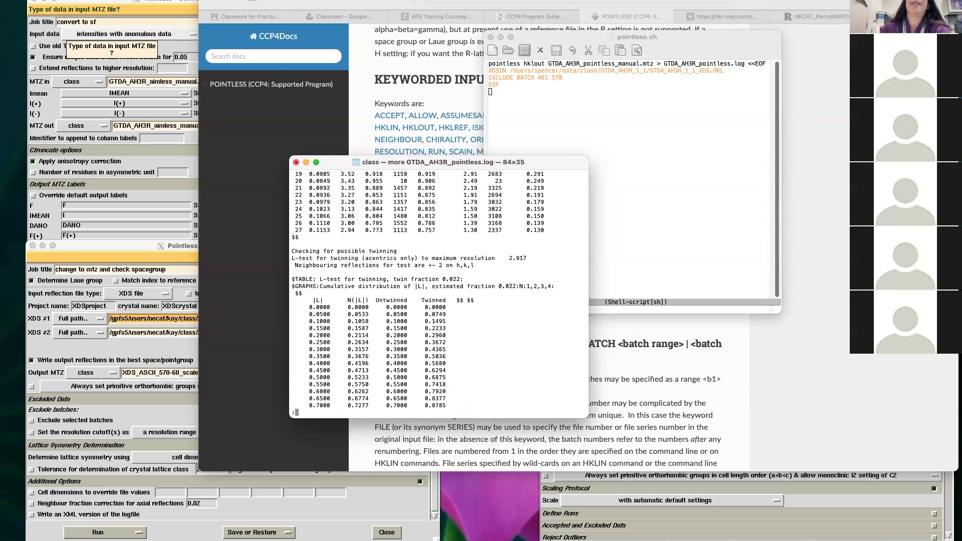
pyautogui.scroll(-3, 432, 290)
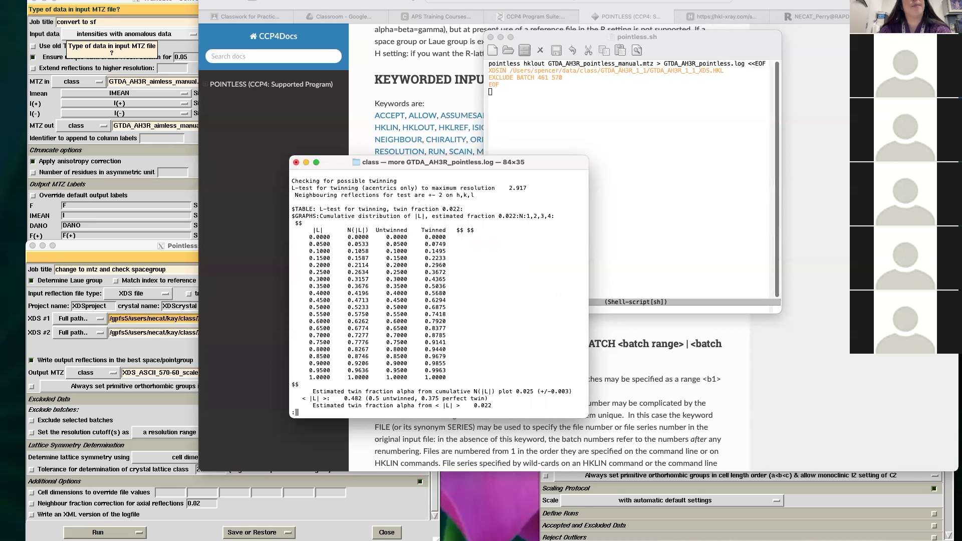
pyautogui.press('Return')
pyautogui.press('Return')
pyautogui.press('Return')
pyautogui.press('Return')
pyautogui.press('Return')
pyautogui.press('Return')
pyautogui.press('Return')
pyautogui.press('Return')
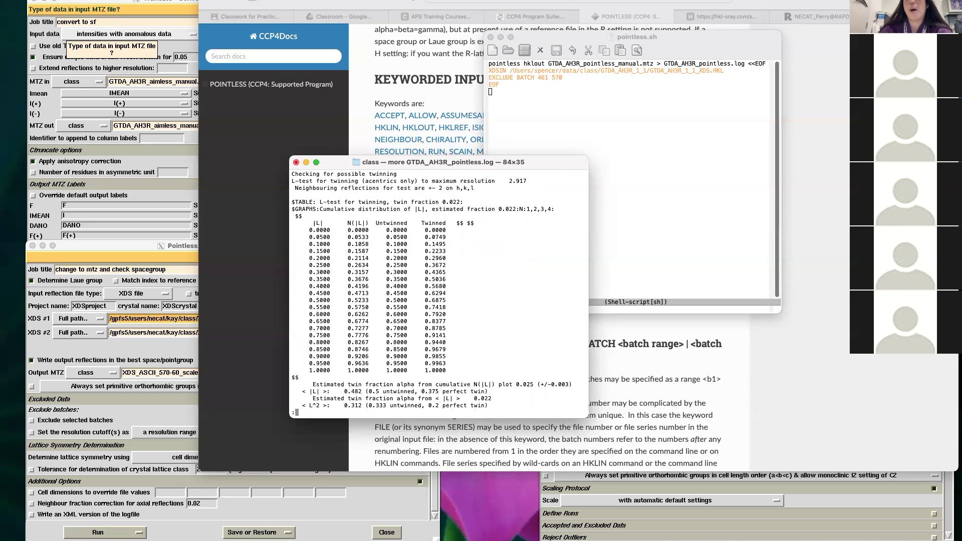
pyautogui.press('Return')
pyautogui.press('Return')
pyautogui.press('Return')
pyautogui.press('Return')
pyautogui.press('Return')
pyautogui.press('Return')
pyautogui.press('Return')
pyautogui.press('Return')
pyautogui.press('Return')
pyautogui.press('Return')
pyautogui.press('Return')
pyautogui.press('Return')
pyautogui.press('Return')
pyautogui.press('Return')
pyautogui.press('Return')
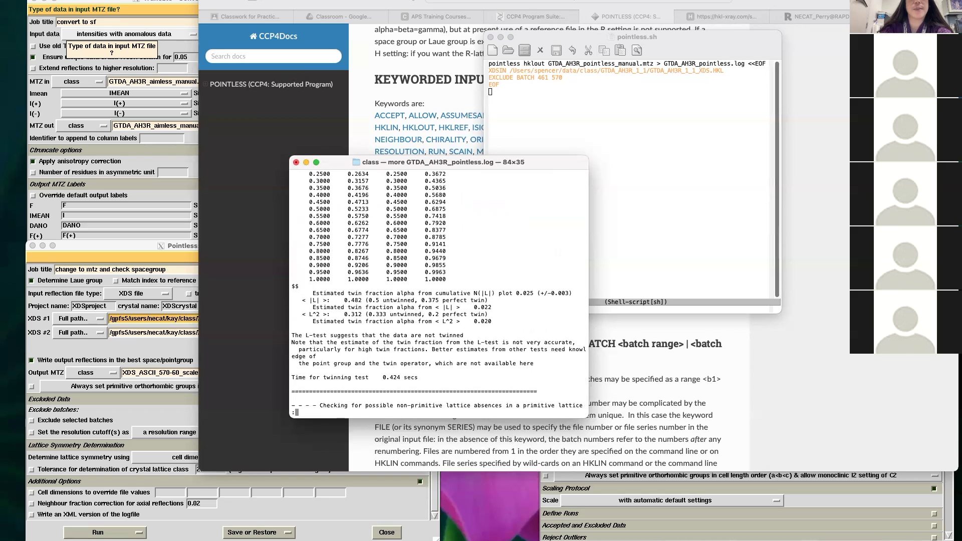
# - Examine the check for non-primitive lattice absences, including the expected absences per centering type and the key to the table
pyautogui.press('Return')
pyautogui.press('Return')
pyautogui.press('Return')
pyautogui.press('Return')
pyautogui.press('Return')
pyautogui.press('Return')
pyautogui.press('Return')
pyautogui.press('Return')
pyautogui.press('Return')
pyautogui.press('Return')
pyautogui.press('Return')
pyautogui.press('Return')
pyautogui.press('Return')
pyautogui.press('Return')
pyautogui.press('Return')
pyautogui.press('Return')
pyautogui.press('Return')
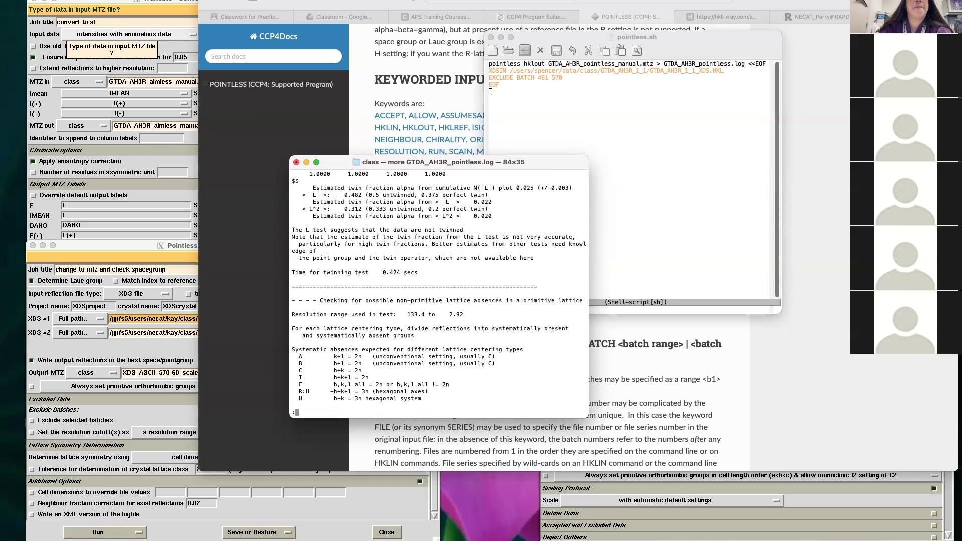
pyautogui.press('Return')
pyautogui.press('Return')
pyautogui.press('Return')
pyautogui.press('Return')
pyautogui.press('Return')
pyautogui.press('Return')
pyautogui.press('Return')
pyautogui.press('Return')
pyautogui.press('Return')
pyautogui.press('Return')
pyautogui.press('Return')
pyautogui.press('Return')
pyautogui.press('Return')
pyautogui.press('Return')
pyautogui.press('Return')
pyautogui.press('Return')
pyautogui.press('Return')
pyautogui.press('Return')
pyautogui.press('Return')
pyautogui.press('Return')
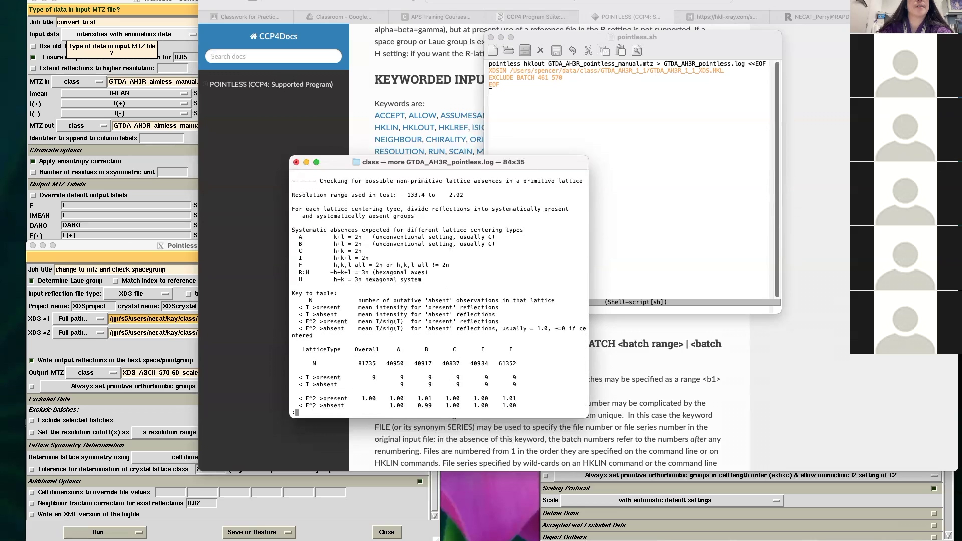
# - Examine the centering probabilities, the unit cell used to derive lattice symmetry, and the lattice point group
pyautogui.press('Return')
pyautogui.press('Return')
pyautogui.press('Return')
pyautogui.press('Return')
pyautogui.press('Return')
pyautogui.press('Return')
pyautogui.press('Return')
pyautogui.press('Return')
pyautogui.press('Return')
pyautogui.press('Return')
pyautogui.press('Return')
pyautogui.press('Return')
pyautogui.press('Return')
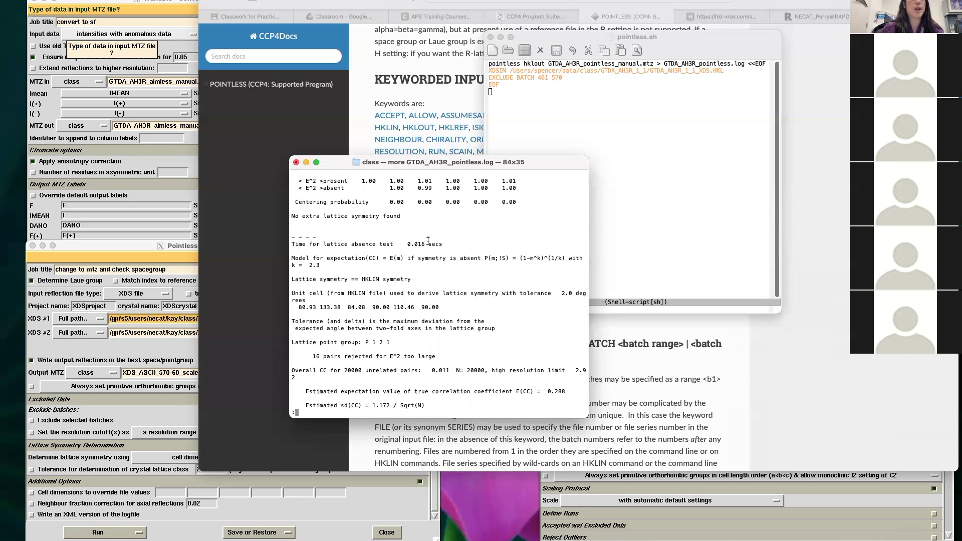
# - Examine the correlation coefficient estimates and the rotational symmetry scores for each symmetry element
pyautogui.press('Return')
pyautogui.press('Return')
pyautogui.press('Return')
pyautogui.press('Return')
pyautogui.press('Return')
pyautogui.press('Return')
pyautogui.press('Return')
pyautogui.press('Return')
pyautogui.press('Return')
pyautogui.press('Return')
pyautogui.press('Return')
pyautogui.press('Return')
pyautogui.press('Return')
pyautogui.press('Return')
pyautogui.press('Return')
pyautogui.press('Return')
pyautogui.press('Return')
pyautogui.press('Return')
pyautogui.press('Return')
pyautogui.press('Return')
pyautogui.press('Return')
pyautogui.press('Return')
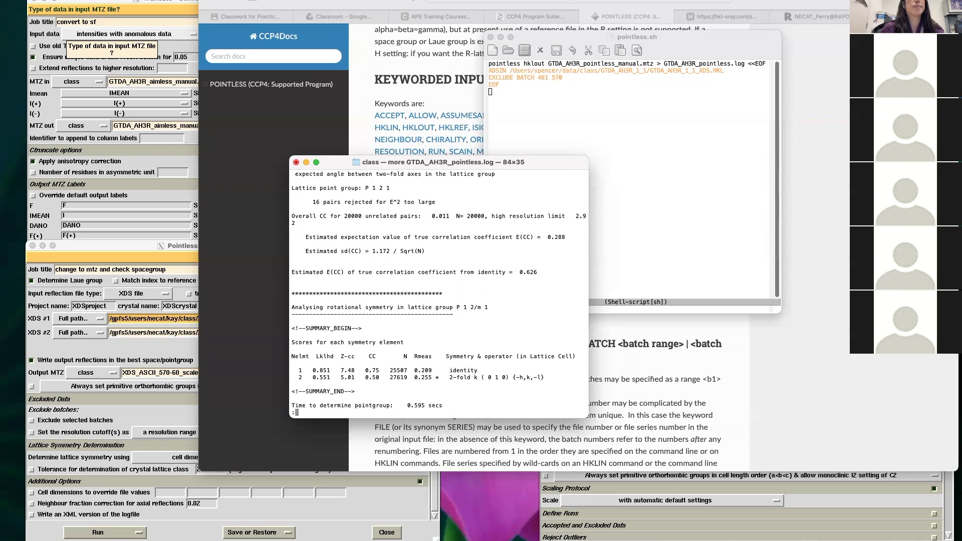
pyautogui.press('Return')
pyautogui.press('Return')
pyautogui.press('Return')
pyautogui.press('Return')
pyautogui.press('Return')
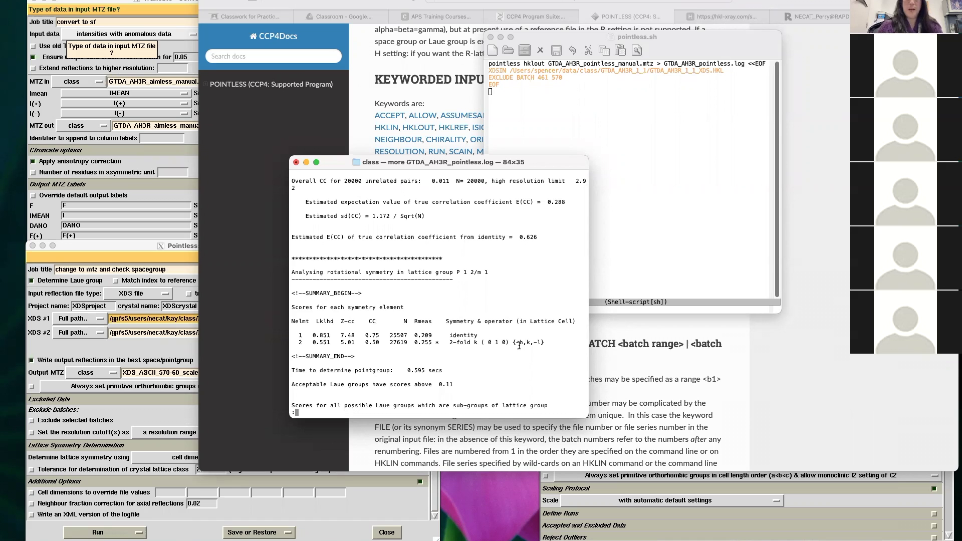
# - Read the log's notes explaining the likelihood, Z-scores, R-factors, delta and reindex operator used to score possible Laue groups
pyautogui.press('Return')
pyautogui.press('Return')
pyautogui.press('Return')
pyautogui.press('Return')
pyautogui.press('Return')
pyautogui.press('Return')
pyautogui.press('Return')
pyautogui.press('Return')
pyautogui.press('Return')
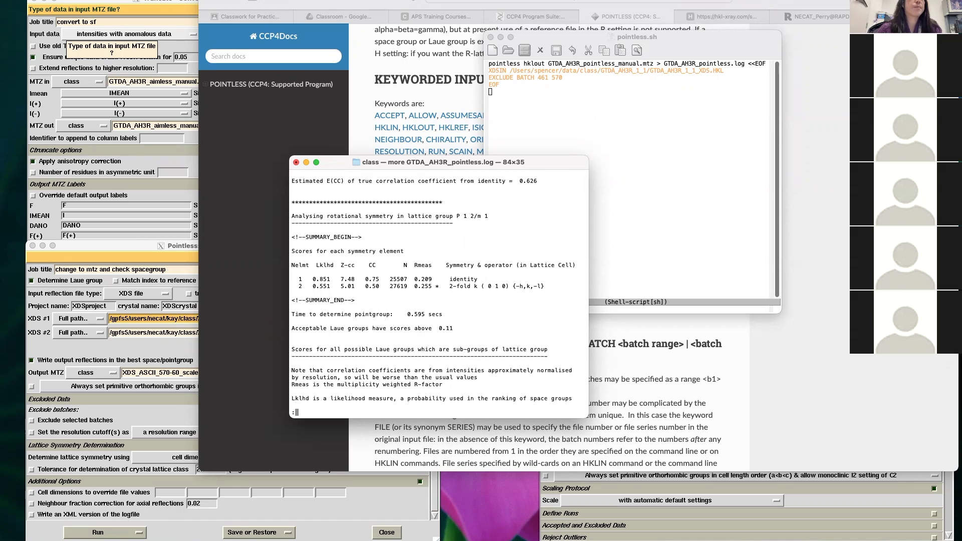
pyautogui.press('Return')
pyautogui.press('Return')
pyautogui.press('Return')
pyautogui.press('Return')
pyautogui.press('Return')
pyautogui.press('Return')
pyautogui.press('Return')
pyautogui.press('Return')
pyautogui.press('Return')
pyautogui.press('Return')
pyautogui.press('Return')
pyautogui.press('Return')
pyautogui.press('Return')
pyautogui.press('Return')
pyautogui.press('Return')
pyautogui.press('Return')
pyautogui.press('Return')
pyautogui.press('Return')
pyautogui.press('Return')
pyautogui.press('Return')
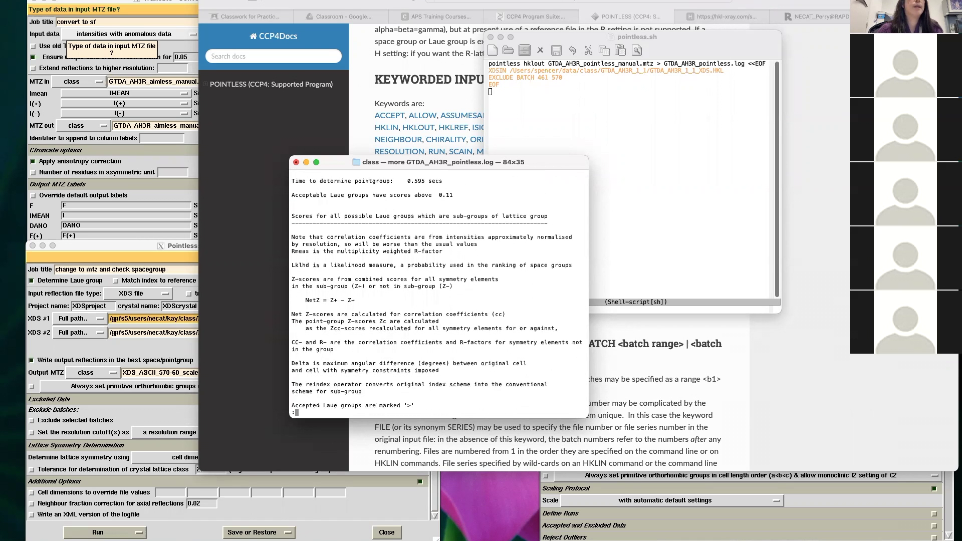
# - Examine the summary table comparing the scores of the possible Laue groups
pyautogui.press('Return')
pyautogui.press('Return')
pyautogui.press('Return')
pyautogui.press('Return')
pyautogui.press('Return')
pyautogui.press('Return')
pyautogui.press('Return')
pyautogui.press('Return')
pyautogui.press('Return')
pyautogui.press('Return')
pyautogui.press('Return')
pyautogui.press('Return')
pyautogui.press('Return')
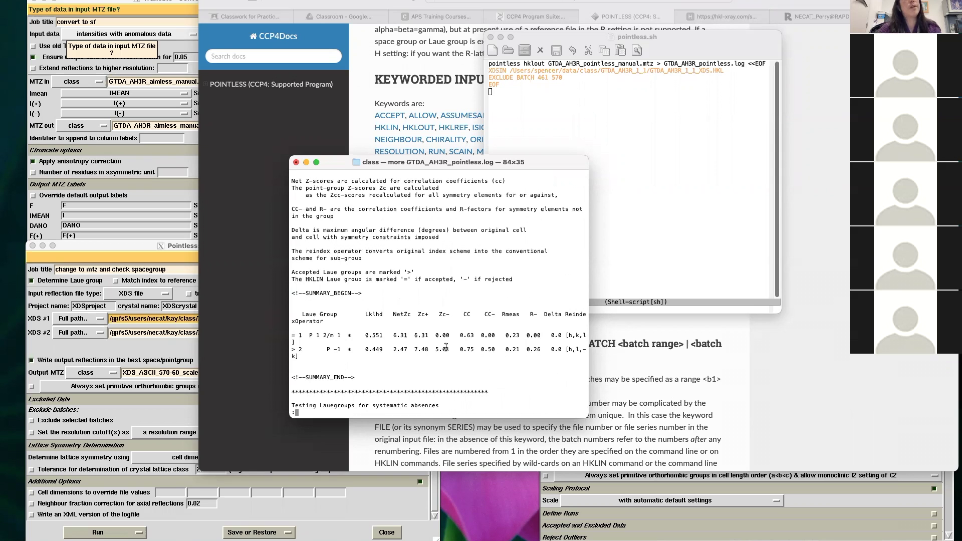
# - Read the log's introduction to testing the Laue groups for systematic absences, including the neighbouring-intensity adjustment
pyautogui.press('Return')
pyautogui.press('Return')
pyautogui.press('Return')
pyautogui.press('Return')
pyautogui.press('Return')
pyautogui.press('Return')
pyautogui.press('Return')
pyautogui.press('Return')
pyautogui.press('Return')
pyautogui.press('Return')
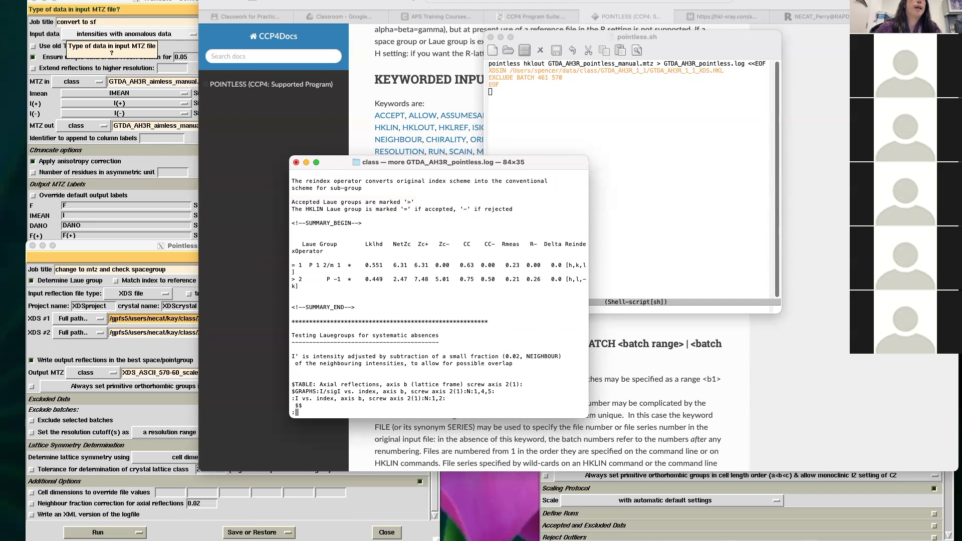
# - Examine the intensities and I/sigI values by index in the axial reflections table for the 2(1) screw axis along b
pyautogui.press('Return')
pyautogui.press('Return')
pyautogui.press('Return')
pyautogui.press('Return')
pyautogui.press('Return')
pyautogui.press('Return')
pyautogui.press('Return')
pyautogui.press('Return')
pyautogui.press('Return')
pyautogui.press('Return')
pyautogui.press('Return')
pyautogui.press('Return')
pyautogui.press('Return')
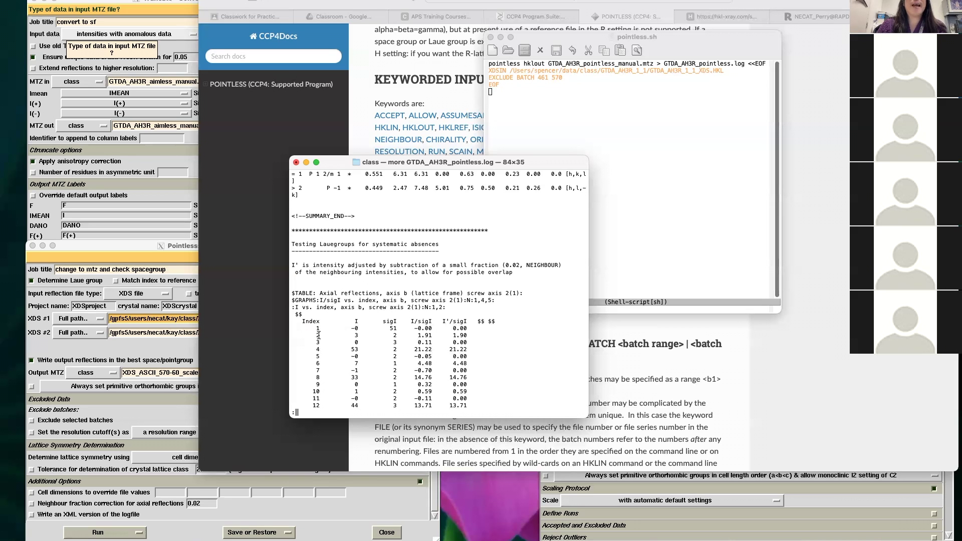
pyautogui.press('Return')
pyautogui.press('Return')
pyautogui.press('Return')
pyautogui.press('Return')
pyautogui.press('Return')
pyautogui.press('Return')
pyautogui.press('Return')
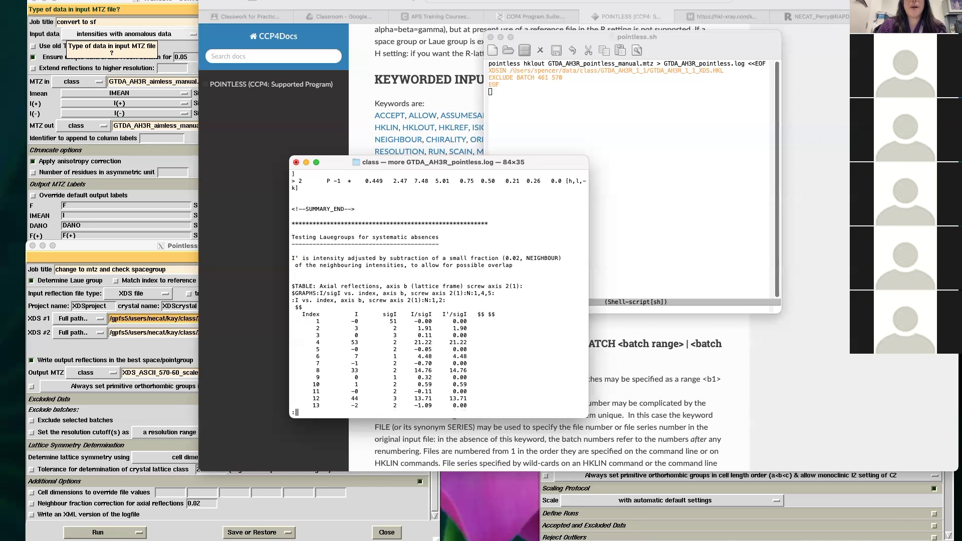
pyautogui.press('Return')
pyautogui.press('Return')
pyautogui.press('Return')
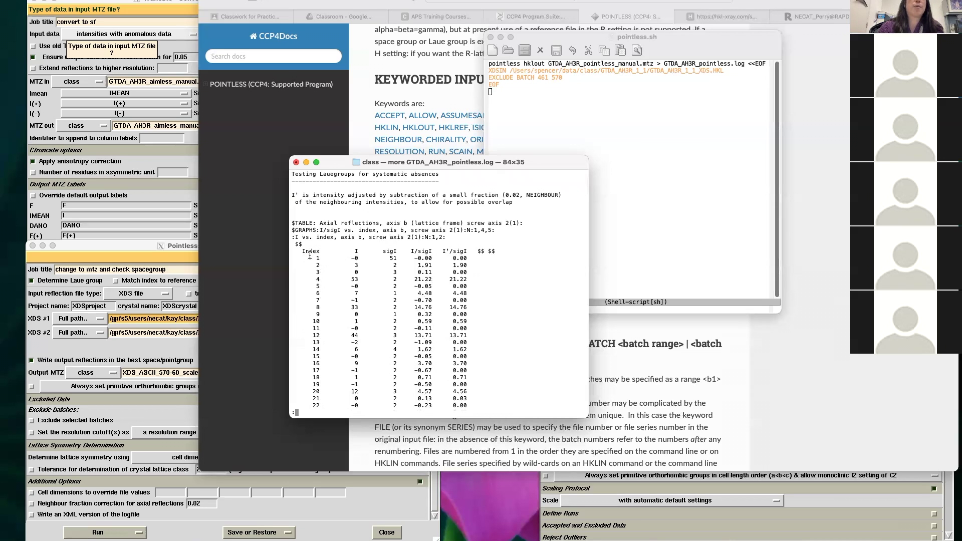
pyautogui.scroll(-2, 309, 255)
pyautogui.scroll(-3, 299, 314)
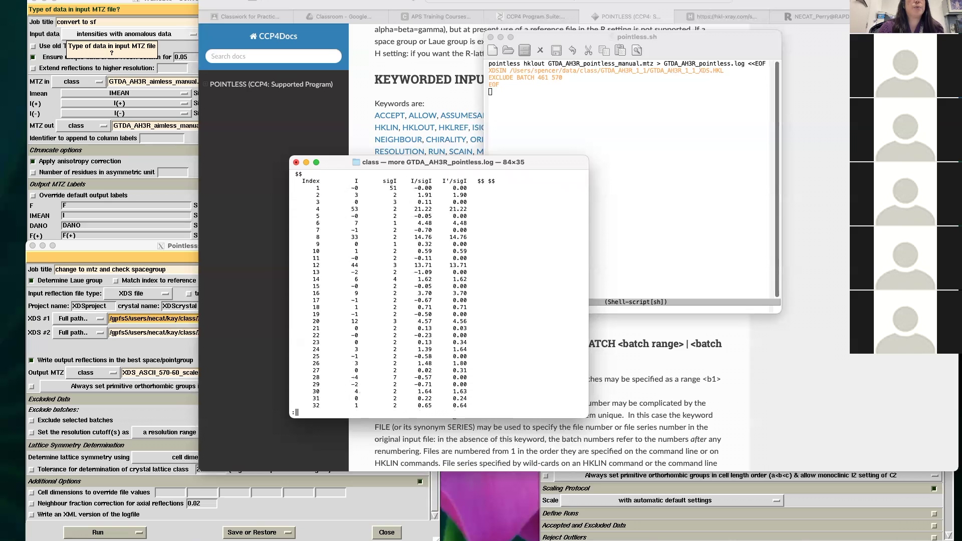
pyautogui.scroll(1, 456, 229)
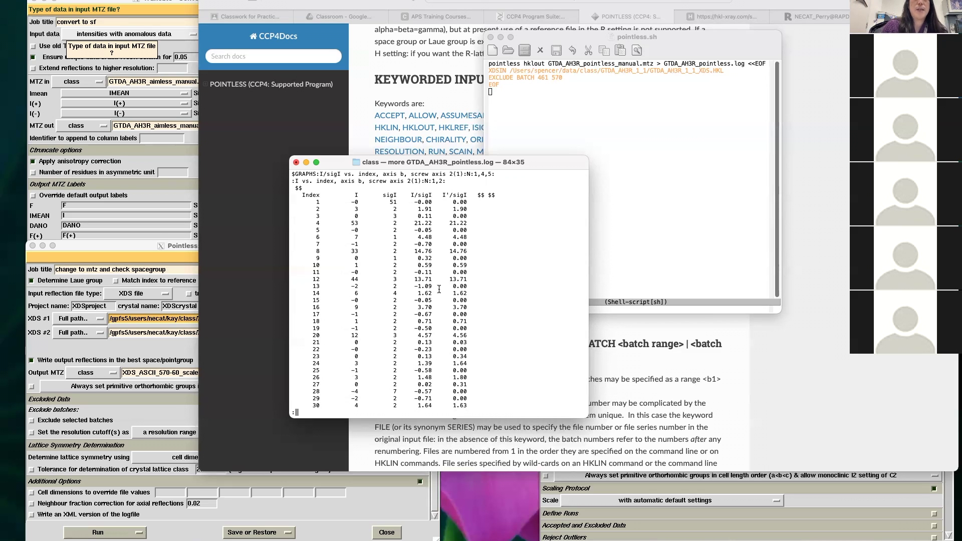
# - Compare the odd and even higher-index axial reflections along b, and return to the table's column headings
pyautogui.press('Return')
pyautogui.press('Return')
pyautogui.press('Return')
pyautogui.press('Return')
pyautogui.press('Return')
pyautogui.press('Return')
pyautogui.press('Return')
pyautogui.press('Return')
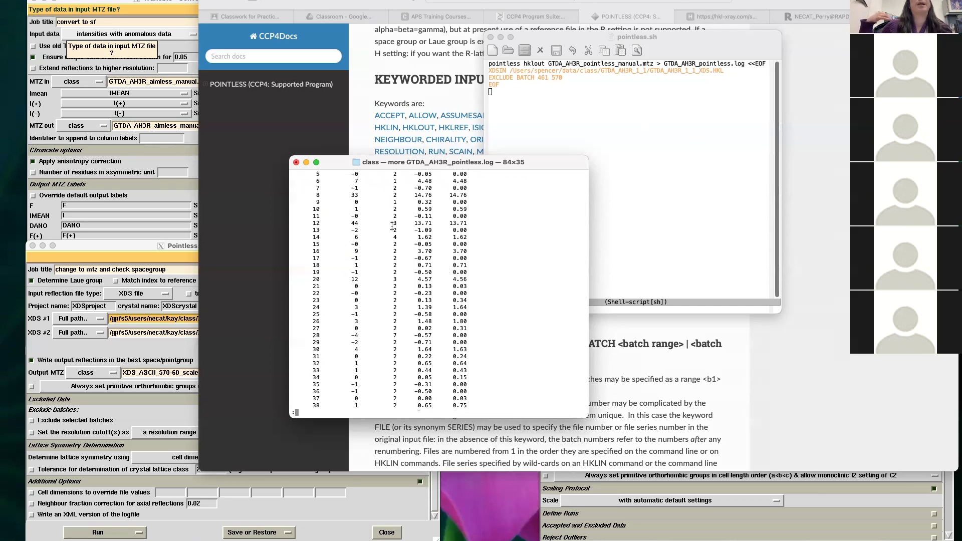
pyautogui.scroll(1, 430, 222)
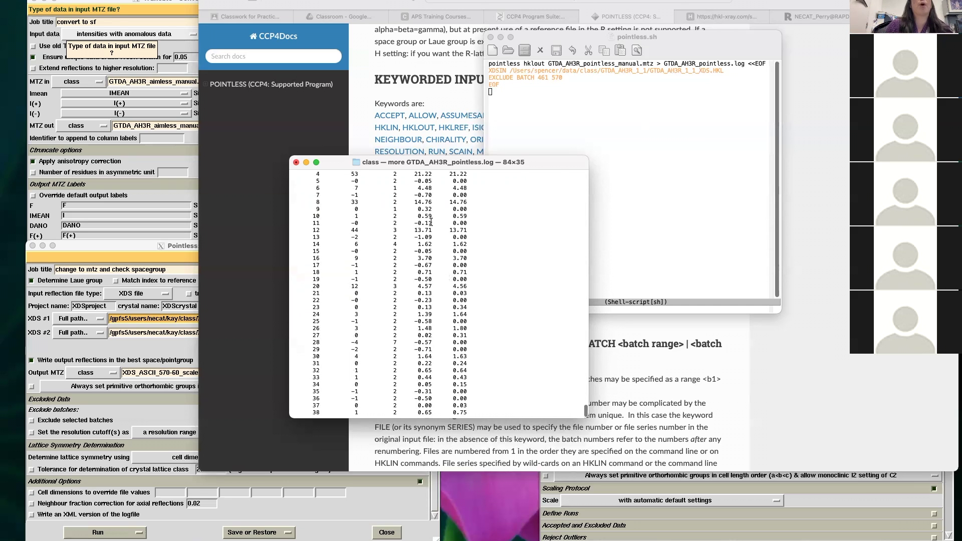
pyautogui.scroll(5, 431, 222)
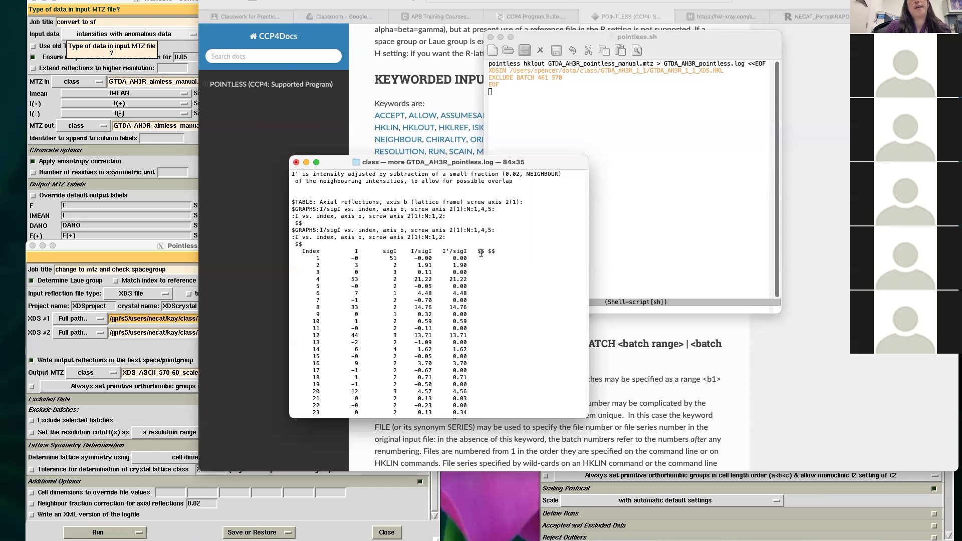
# - Show the web table of reflection conditions along screw axes and arrange it side by side with the Pointless log
pyautogui.click(717, 19)
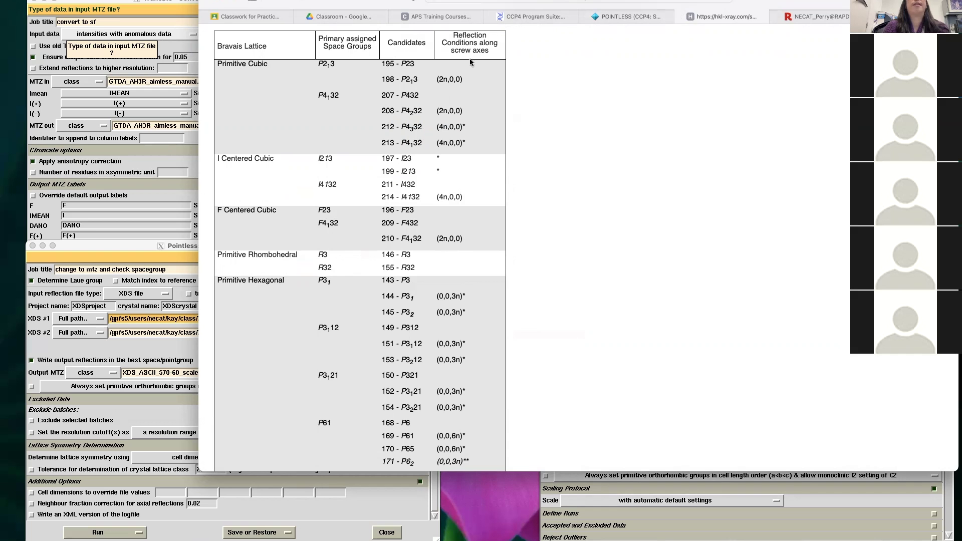
pyautogui.moveTo(361, 0); pyautogui.dragTo(602, 0)
pyautogui.click(350, 256)
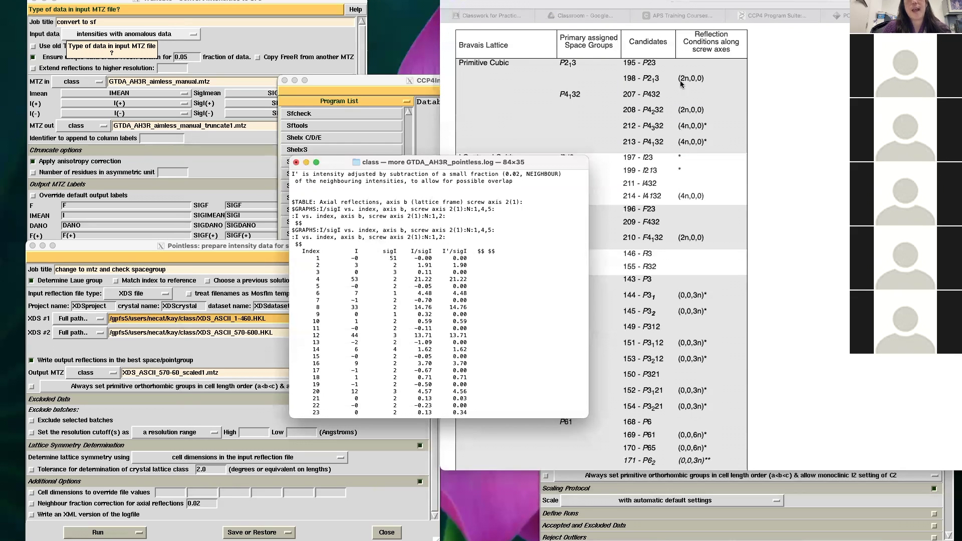
pyautogui.moveTo(560, 164); pyautogui.dragTo(500, 165)
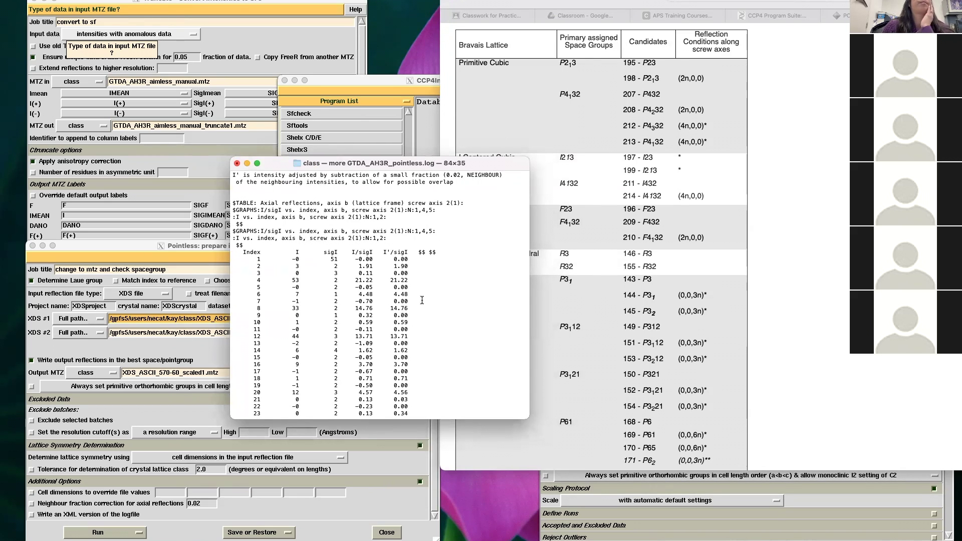
# - Read how zones are scored for systematic absences and highlight the 2(1) screw axis result for Laue group P 1 2/m 1
pyautogui.scroll(-5, 421, 299)
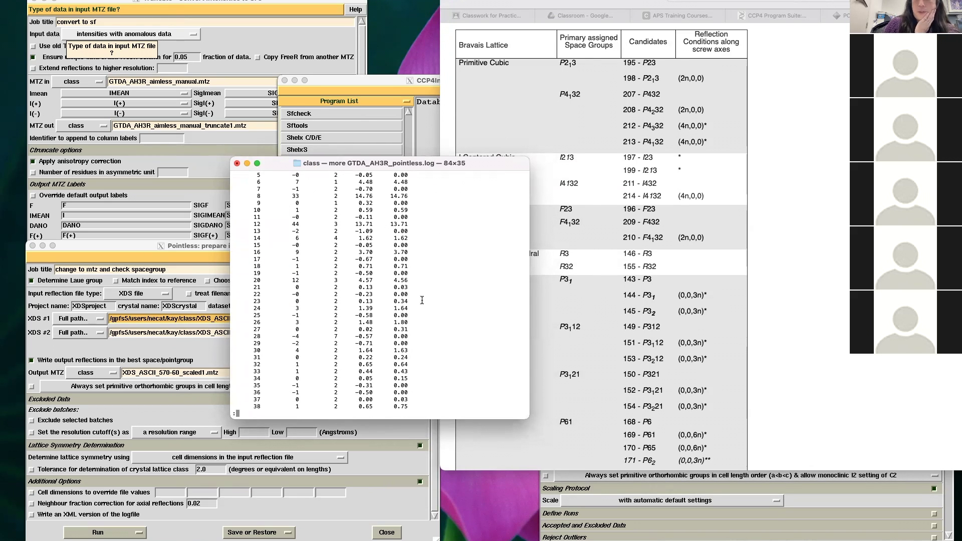
pyautogui.press('Return')
pyautogui.press('Return')
pyautogui.press('Return')
pyautogui.press('Return')
pyautogui.press('Return')
pyautogui.press('Return')
pyautogui.press('Return')
pyautogui.press('Return')
pyautogui.press('Return')
pyautogui.press('Return')
pyautogui.press('Return')
pyautogui.press('Return')
pyautogui.press('Return')
pyautogui.press('Return')
pyautogui.press('Return')
pyautogui.press('Return')
pyautogui.press('Return')
pyautogui.press('Return')
pyautogui.press('Return')
pyautogui.press('Return')
pyautogui.press('Return')
pyautogui.press('Return')
pyautogui.press('Return')
pyautogui.press('Return')
pyautogui.press('Return')
pyautogui.press('Return')
pyautogui.press('Return')
pyautogui.press('Return')
pyautogui.press('Return')
pyautogui.press('Return')
pyautogui.press('Return')
pyautogui.press('Return')
pyautogui.press('Return')
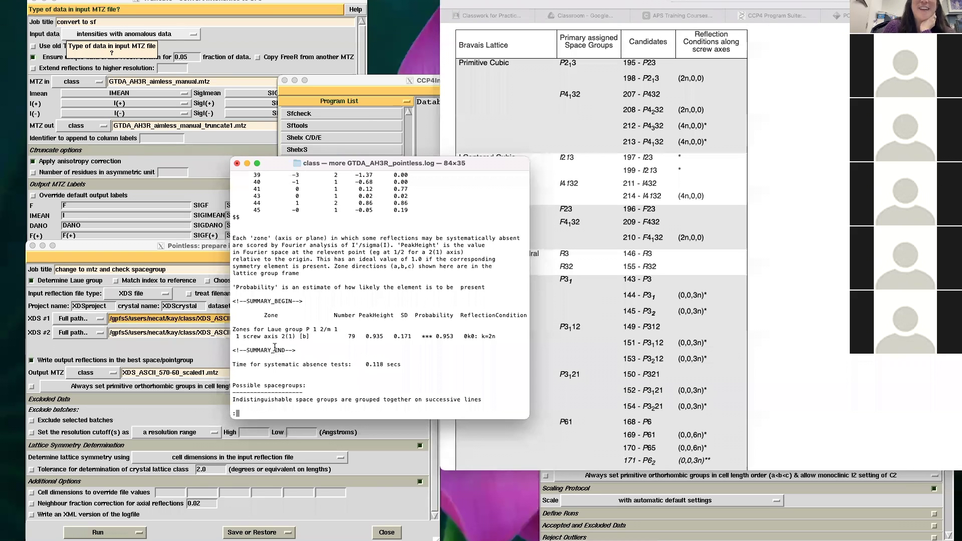
pyautogui.moveTo(233, 330); pyautogui.dragTo(498, 335)
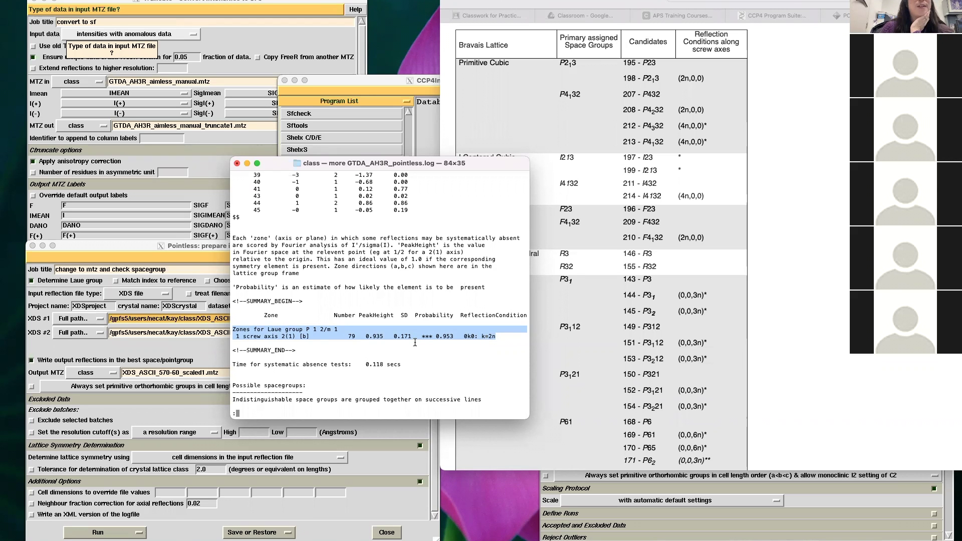
# - Examine the possible space groups table, including total probability, systematic absence probability, reindex operator and reflection conditions
pyautogui.press('Return')
pyautogui.press('Return')
pyautogui.press('Return')
pyautogui.press('Return')
pyautogui.press('Return')
pyautogui.press('Return')
pyautogui.press('Return')
pyautogui.press('Return')
pyautogui.press('Return')
pyautogui.press('Return')
pyautogui.press('Return')
pyautogui.press('Return')
pyautogui.press('Return')
pyautogui.press('Return')
pyautogui.press('Return')
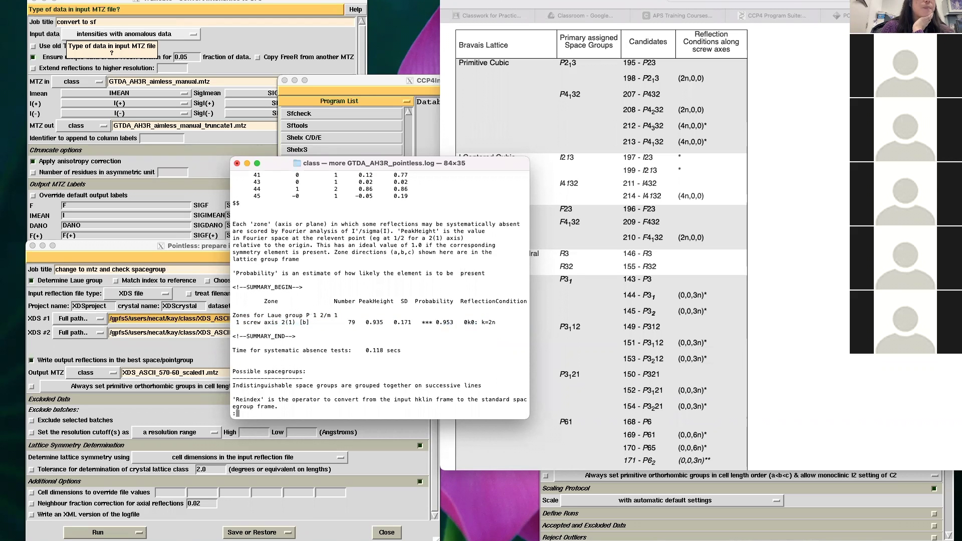
pyautogui.press('Return')
pyautogui.press('Return')
pyautogui.press('Return')
pyautogui.press('Return')
pyautogui.press('Return')
pyautogui.press('Return')
pyautogui.press('Return')
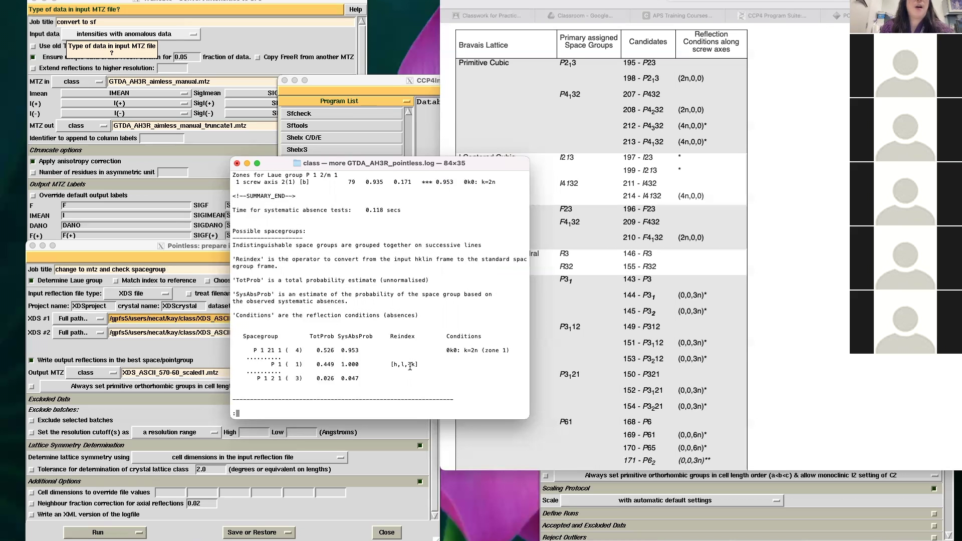
pyautogui.press('Return')
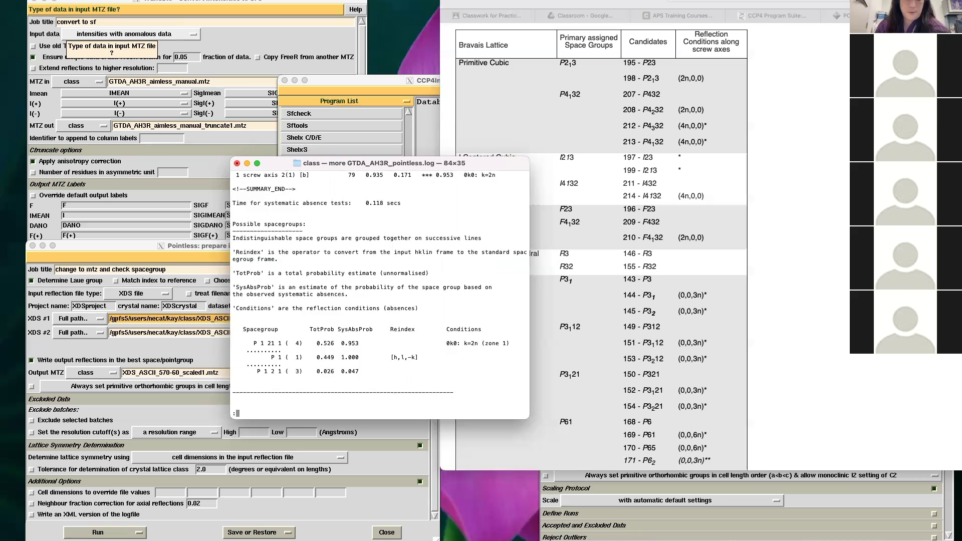
# - Examine the log's best-solution summary, highlighting the systematic absence probability and the Laue group probability
pyautogui.press('Return')
pyautogui.press('Return')
pyautogui.press('Return')
pyautogui.press('Return')
pyautogui.press('Return')
pyautogui.press('Return')
pyautogui.press('Return')
pyautogui.press('Return')
pyautogui.press('Return')
pyautogui.press('Return')
pyautogui.press('Return')
pyautogui.press('Return')
pyautogui.press('Return')
pyautogui.press('Return')
pyautogui.press('Return')
pyautogui.press('Return')
pyautogui.press('Return')
pyautogui.press('Return')
pyautogui.press('Return')
pyautogui.press('Return')
pyautogui.press('Return')
pyautogui.press('Return')
pyautogui.press('Return')
pyautogui.press('Return')
pyautogui.press('Return')
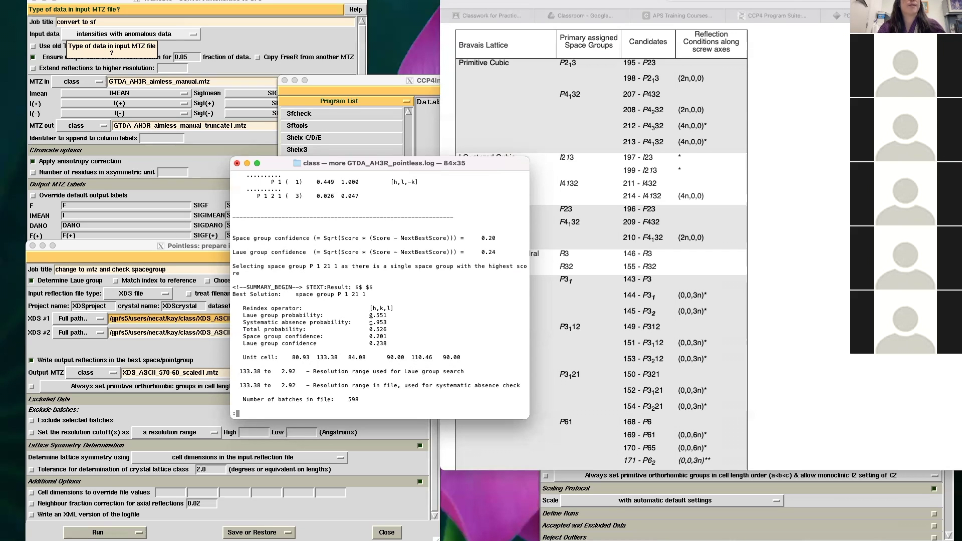
pyautogui.moveTo(370, 322); pyautogui.dragTo(384, 322)
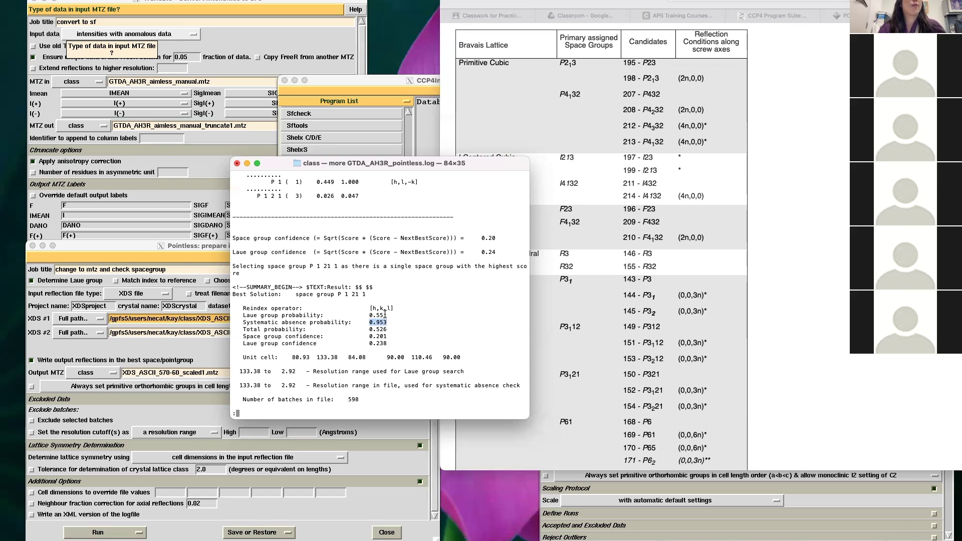
pyautogui.moveTo(386, 315); pyautogui.dragTo(369, 315)
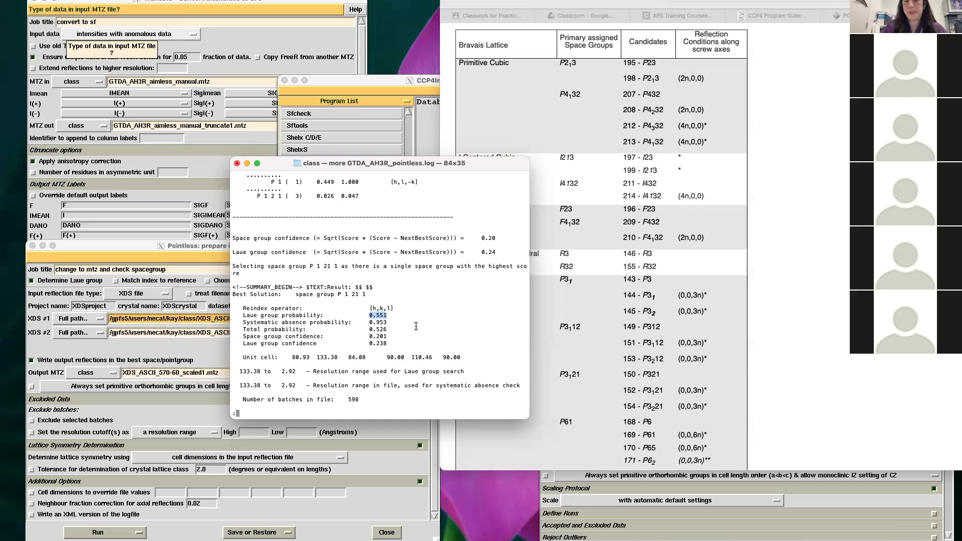
# - Read the Pointless log beyond the best solution, covering the twinning check, alternative indexing possibilities and reindexing operator
pyautogui.press('Return')
pyautogui.press('Return')
pyautogui.press('Return')
pyautogui.press('Return')
pyautogui.press('Return')
pyautogui.press('Return')
pyautogui.press('Return')
pyautogui.press('Return')
pyautogui.press('Return')
pyautogui.press('Return')
pyautogui.press('Return')
pyautogui.press('Return')
pyautogui.press('Return')
pyautogui.press('Return')
pyautogui.press('Return')
pyautogui.press('Return')
pyautogui.press('Return')
pyautogui.press('Return')
pyautogui.press('Return')
pyautogui.press('Return')
pyautogui.press('Return')
pyautogui.press('Return')
pyautogui.press('Return')
pyautogui.press('Return')
pyautogui.press('Return')
pyautogui.press('Return')
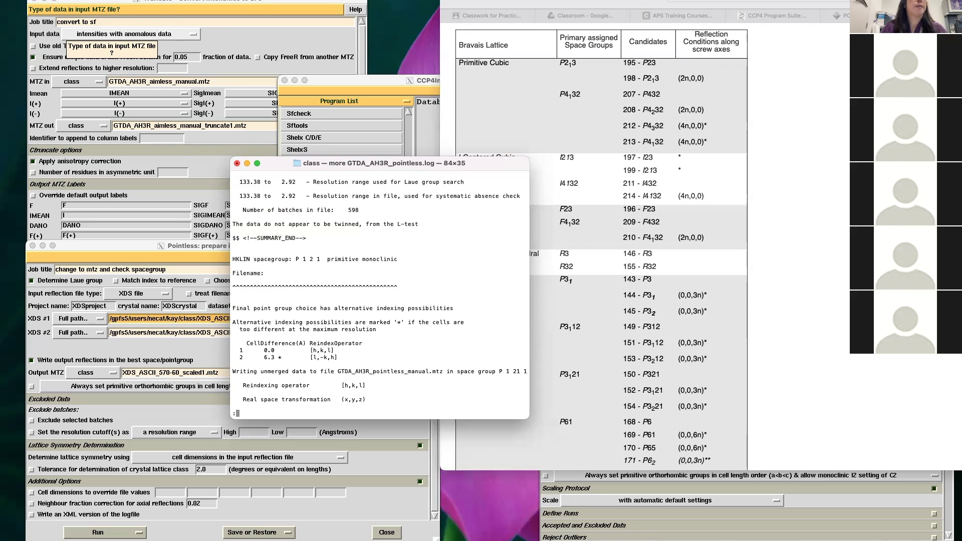
pyautogui.press('Return')
pyautogui.press('Return')
pyautogui.press('Return')
pyautogui.press('Return')
pyautogui.press('Return')
pyautogui.press('Return')
pyautogui.press('Return')
pyautogui.press('Return')
pyautogui.press('Return')
pyautogui.press('Return')
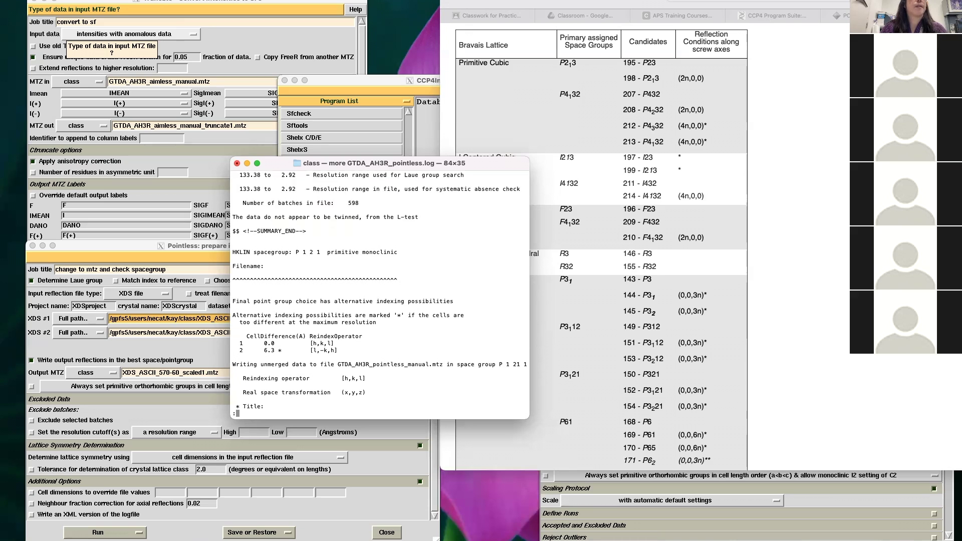
# - Examine the output MTZ file's header in the log, from the dataset, cell dimensions and wavelength to the column labels and types
pyautogui.press('Return')
pyautogui.press('Return')
pyautogui.press('Return')
pyautogui.press('Return')
pyautogui.press('Return')
pyautogui.press('Return')
pyautogui.press('Return')
pyautogui.press('Return')
pyautogui.press('Return')
pyautogui.press('Return')
pyautogui.press('Return')
pyautogui.press('Return')
pyautogui.press('Return')
pyautogui.press('Return')
pyautogui.press('Return')
pyautogui.press('Return')
pyautogui.press('Return')
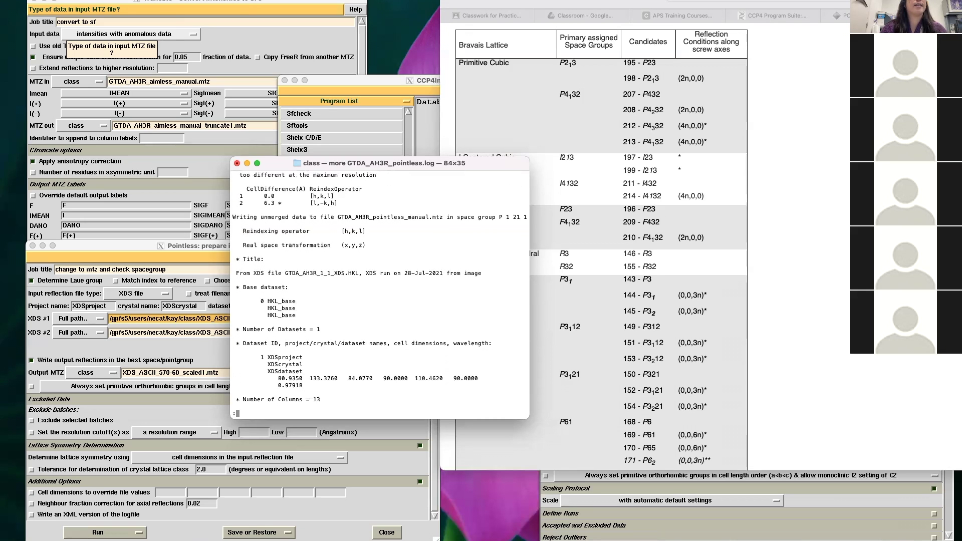
pyautogui.press('Return')
pyautogui.press('Return')
pyautogui.press('Return')
pyautogui.press('Return')
pyautogui.press('Return')
pyautogui.press('Return')
pyautogui.press('Return')
pyautogui.press('Return')
pyautogui.press('Return')
pyautogui.press('Return')
pyautogui.press('Return')
pyautogui.press('Return')
pyautogui.press('Return')
pyautogui.press('Return')
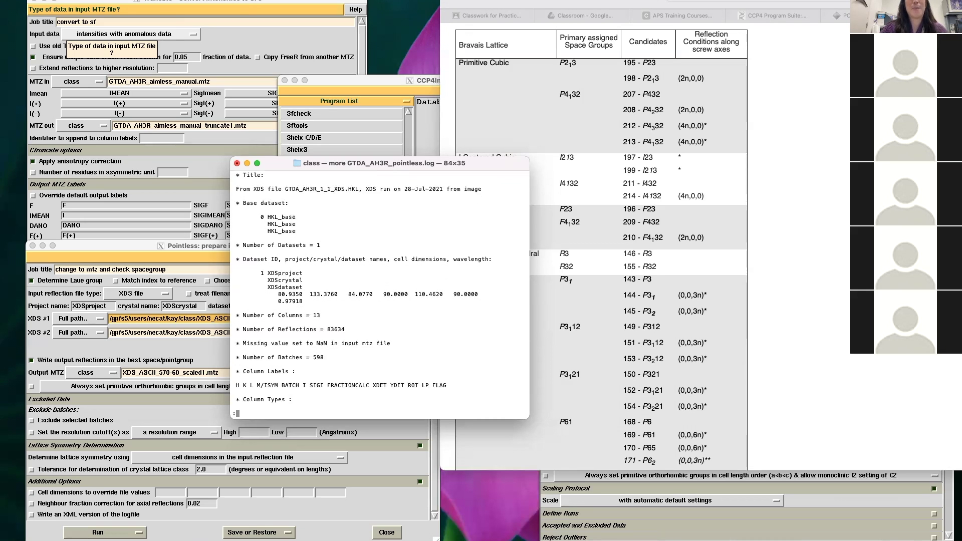
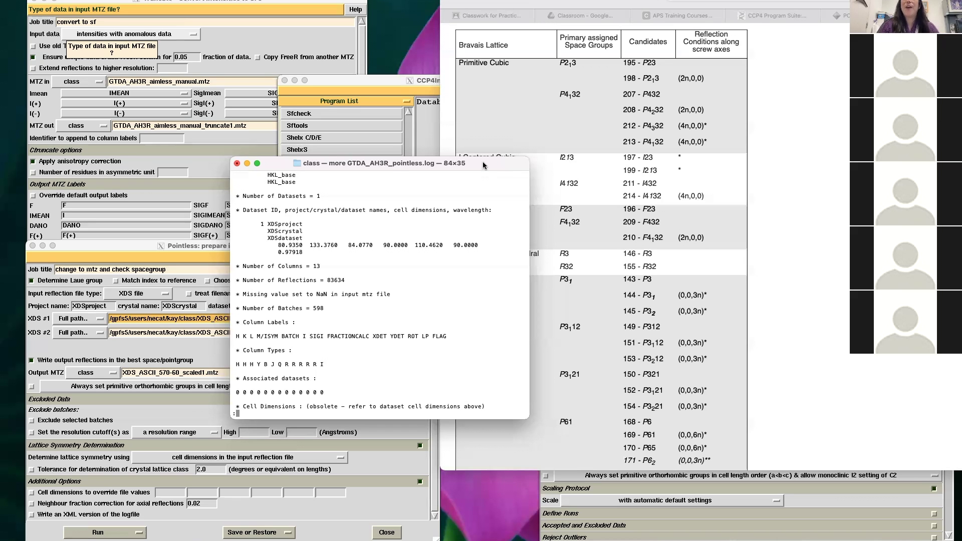
# - Rearrange the log and browser windows and show the CCP4 MTZ format documentation at its Column types section
pyautogui.moveTo(483, 165); pyautogui.dragTo(362, 62)
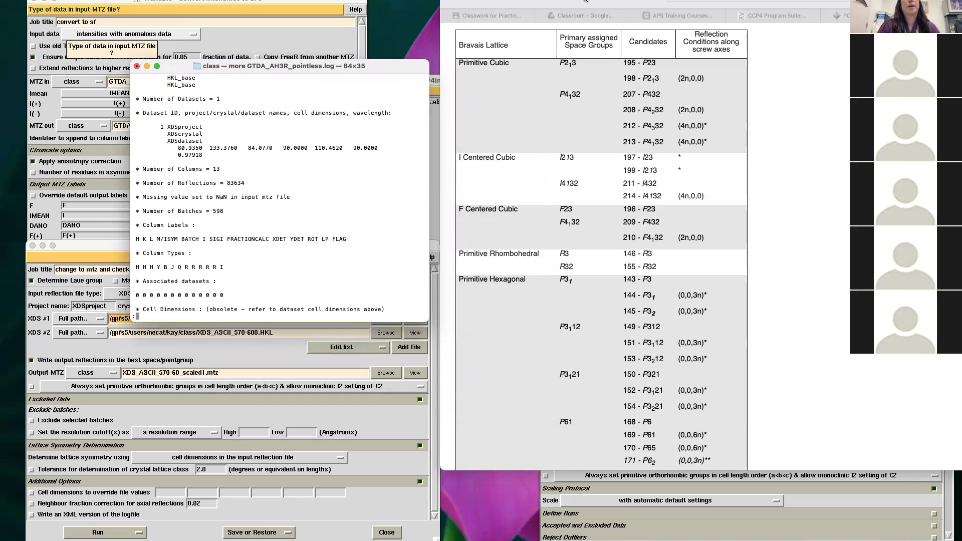
pyautogui.moveTo(575, 1); pyautogui.dragTo(362, 17)
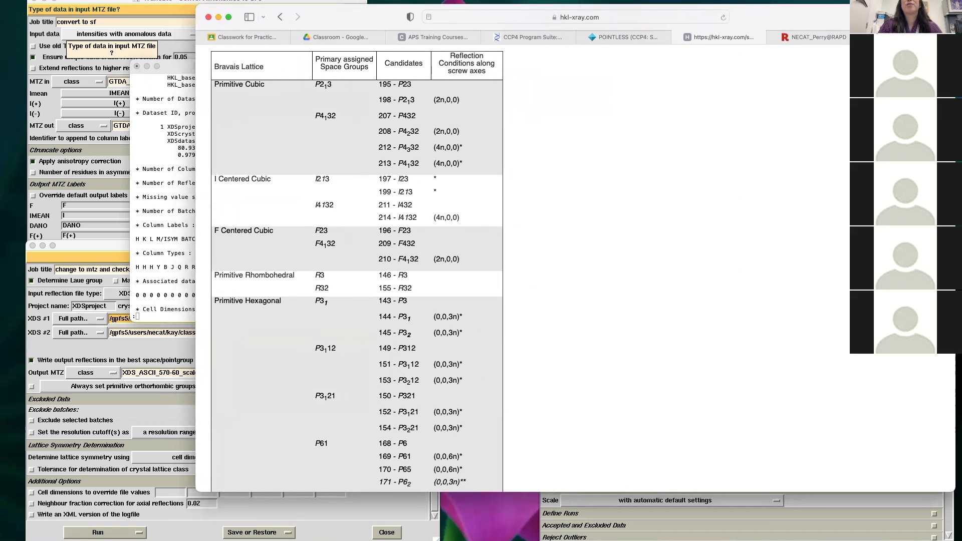
pyautogui.moveTo(861, 37)
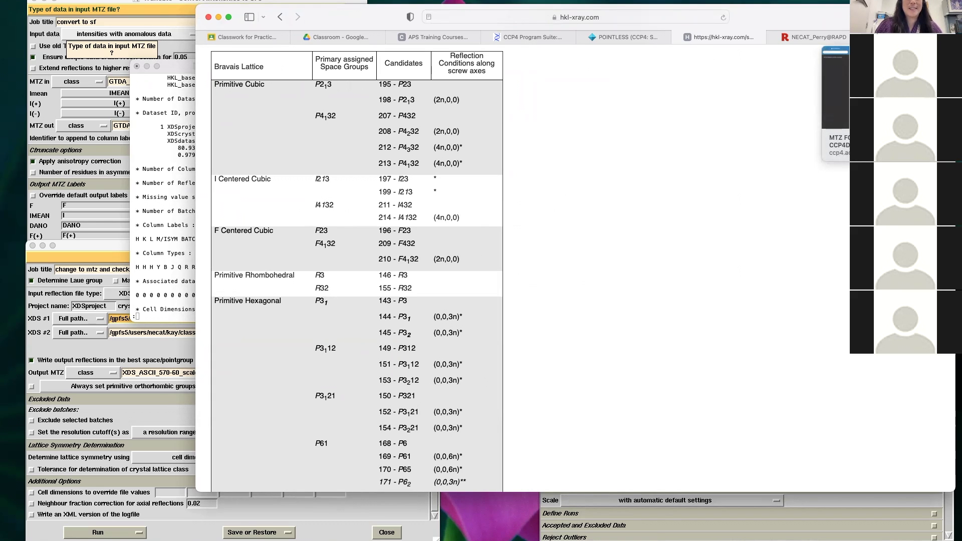
pyautogui.click(861, 37)
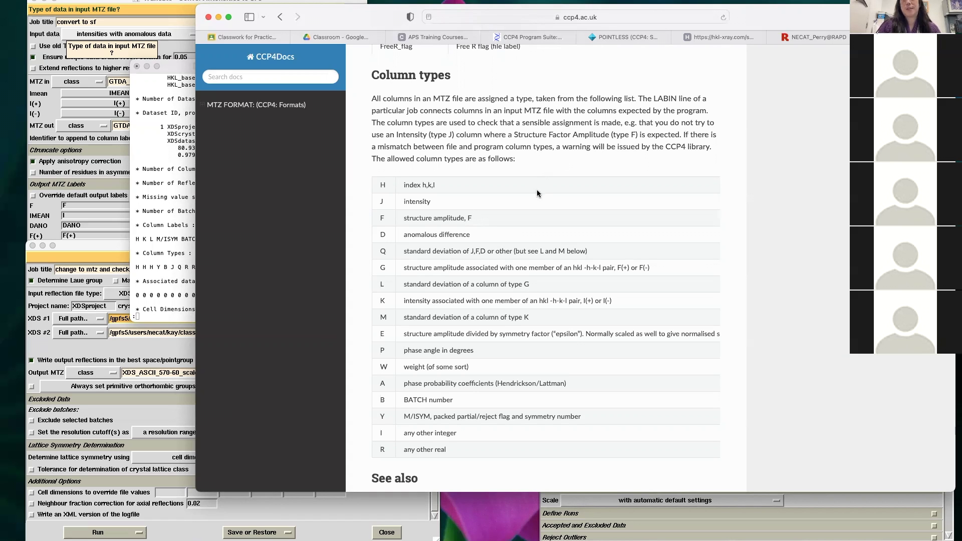
# - Compare the column labels and type letters in the Pointless log with the documentation's table of allowed column types
pyautogui.click(177, 207)
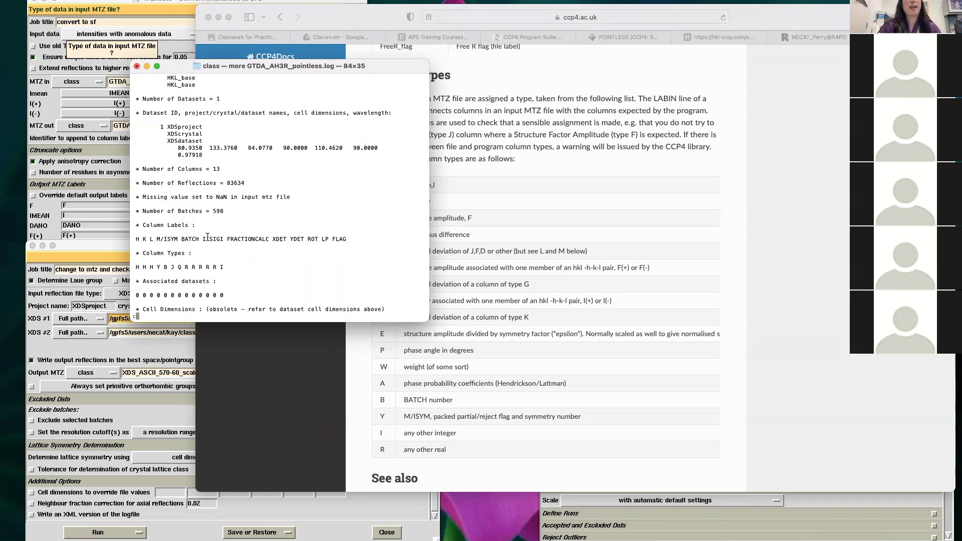
pyautogui.click(502, 210)
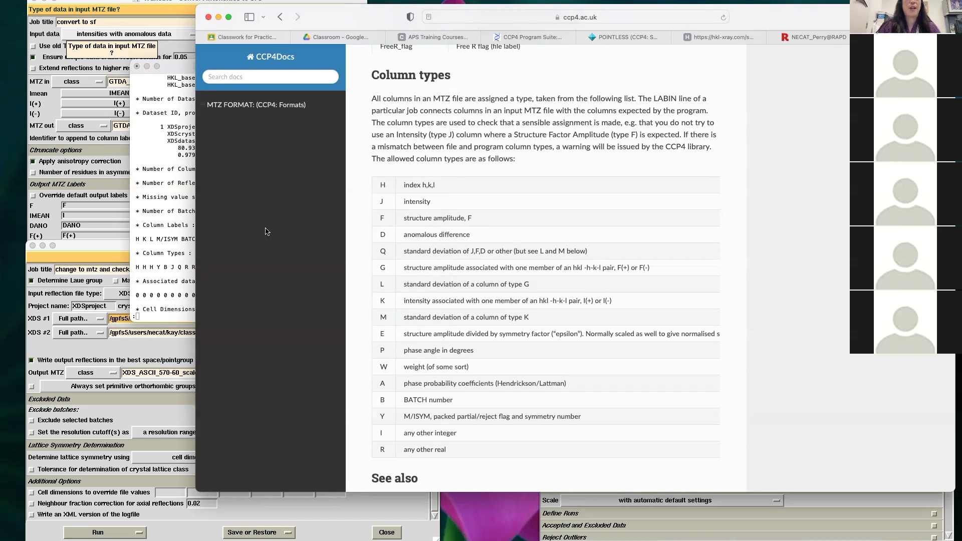
pyautogui.click(171, 256)
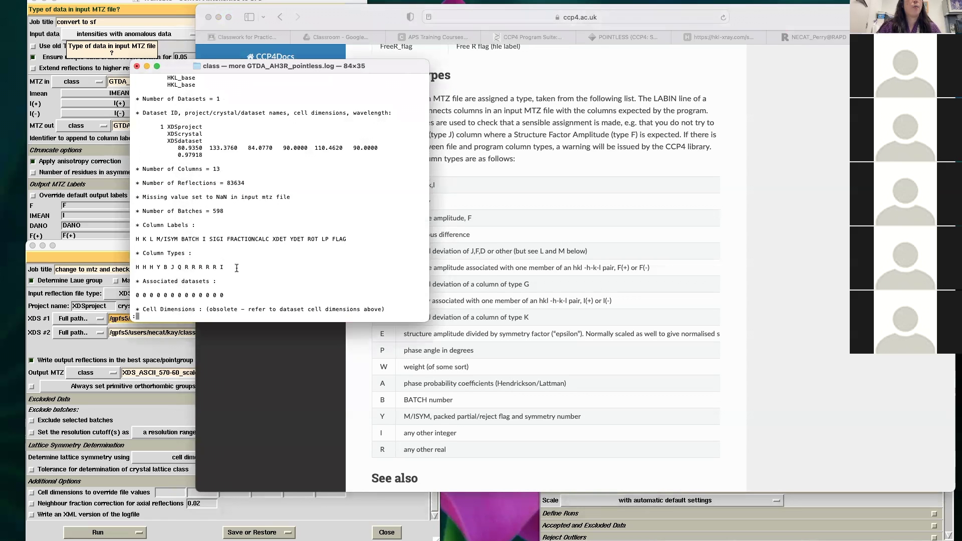
pyautogui.click(485, 417)
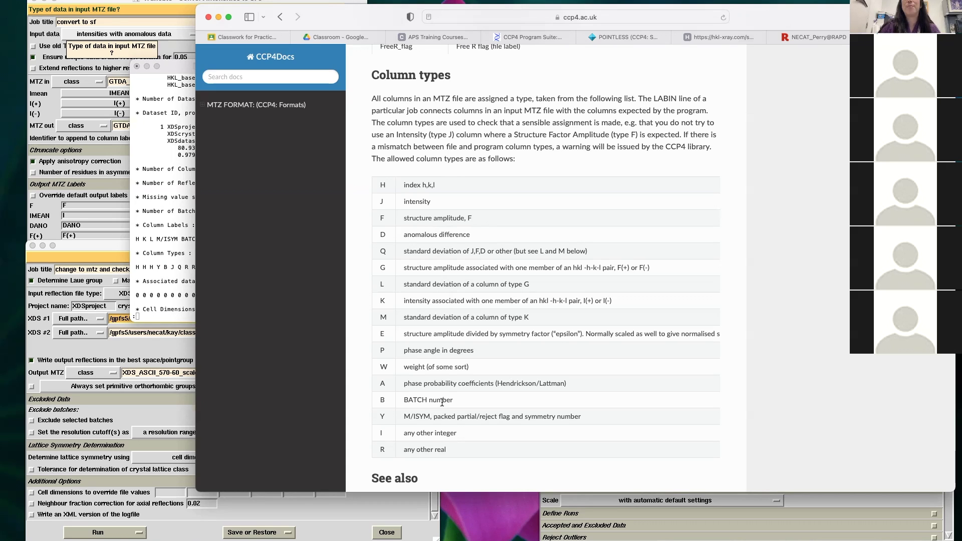
pyautogui.click(190, 271)
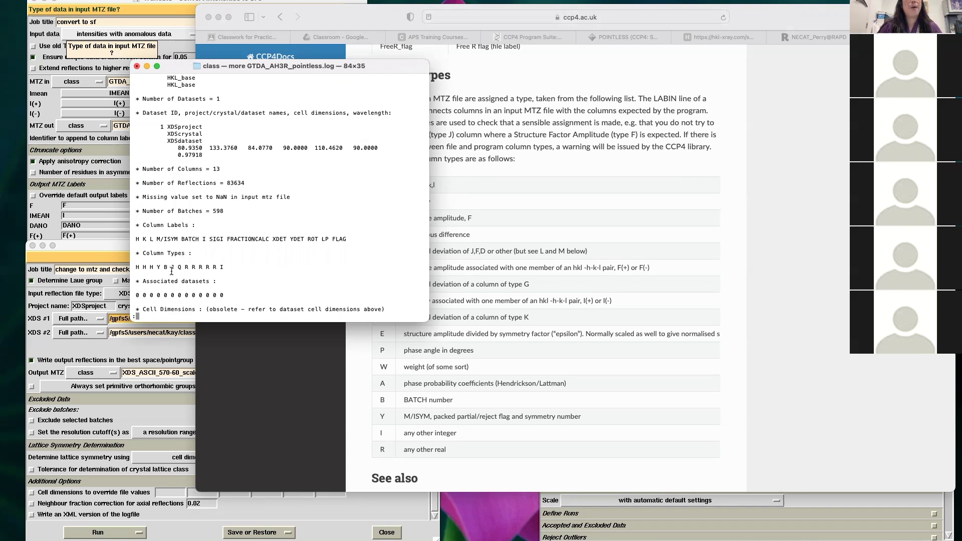
pyautogui.click(530, 236)
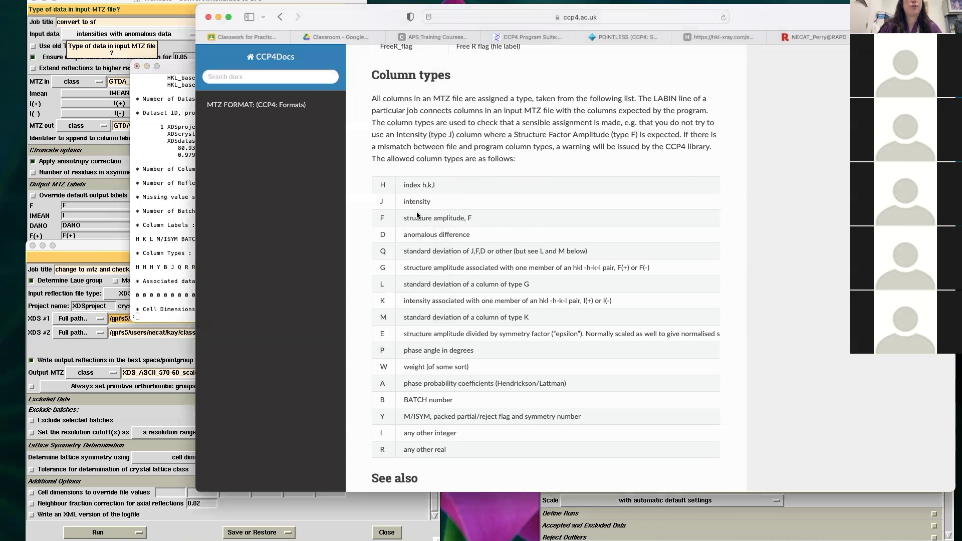
pyautogui.click(177, 263)
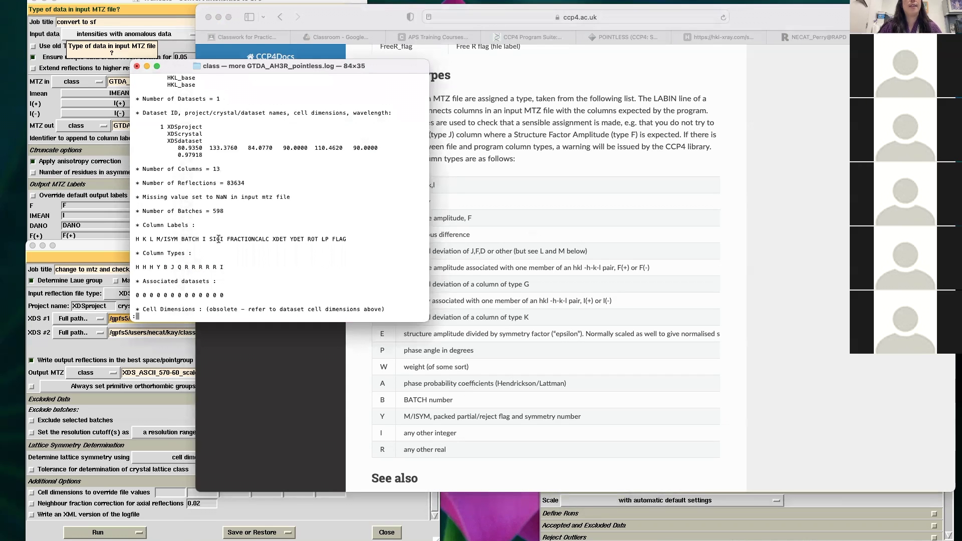
pyautogui.click(464, 202)
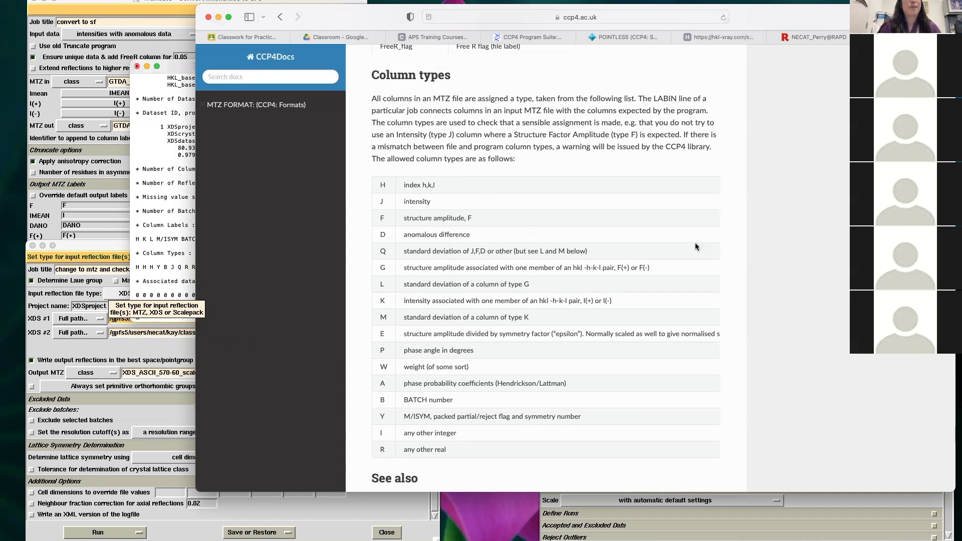
# - Return to the Pointless log and read on to the cell dimensions and resolution range
pyautogui.click(181, 259)
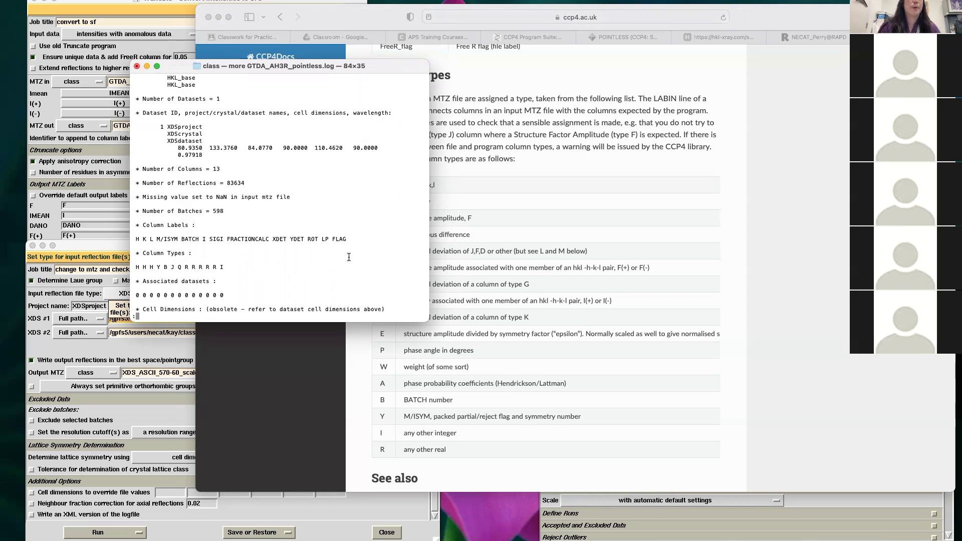
pyautogui.press('Return')
pyautogui.press('Return')
pyautogui.press('Return')
pyautogui.press('Return')
pyautogui.press('Return')
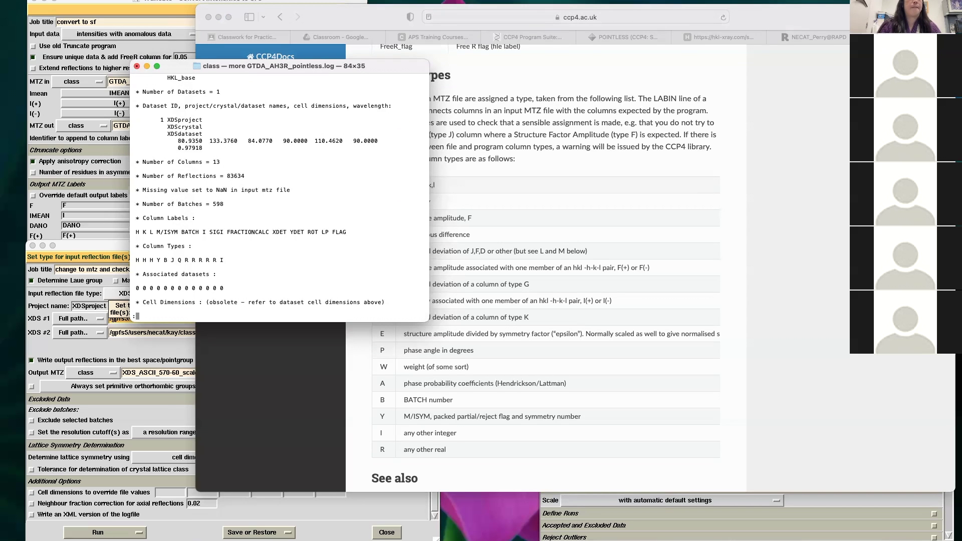
pyautogui.press('Return')
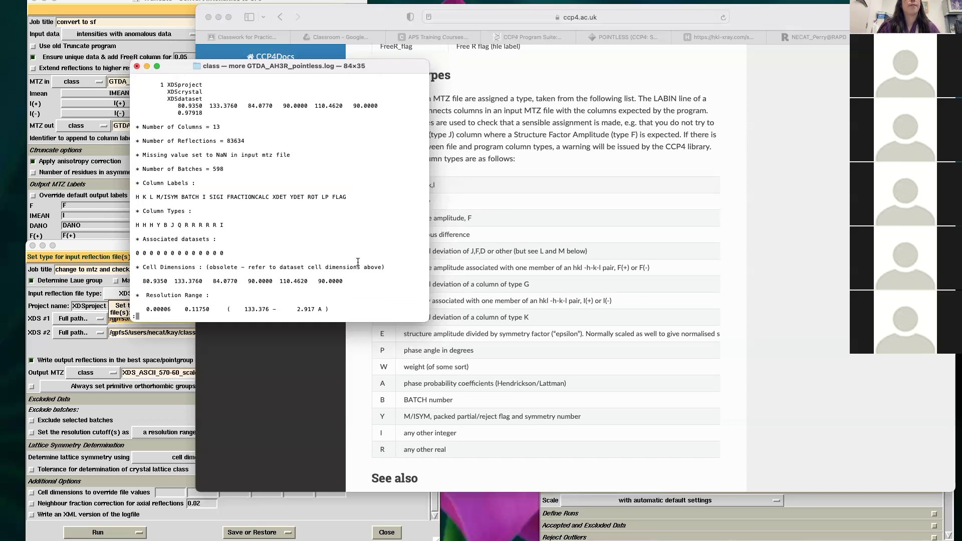
# - Show the MTZ documentation's table of column names, from H, K, L and M/ISYM through to FreeR_flag
pyautogui.click(654, 234)
pyautogui.scroll(5, 551, 299)
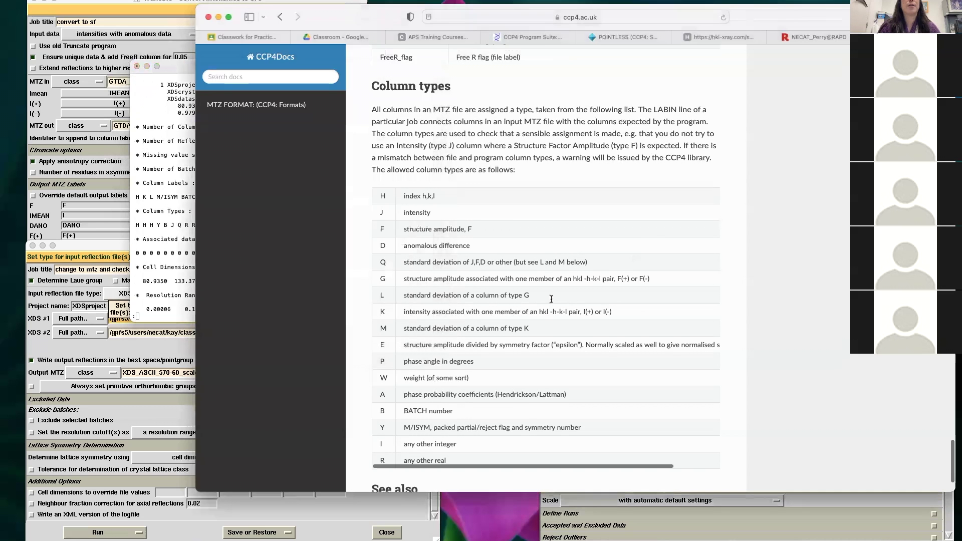
pyautogui.scroll(6, 551, 299)
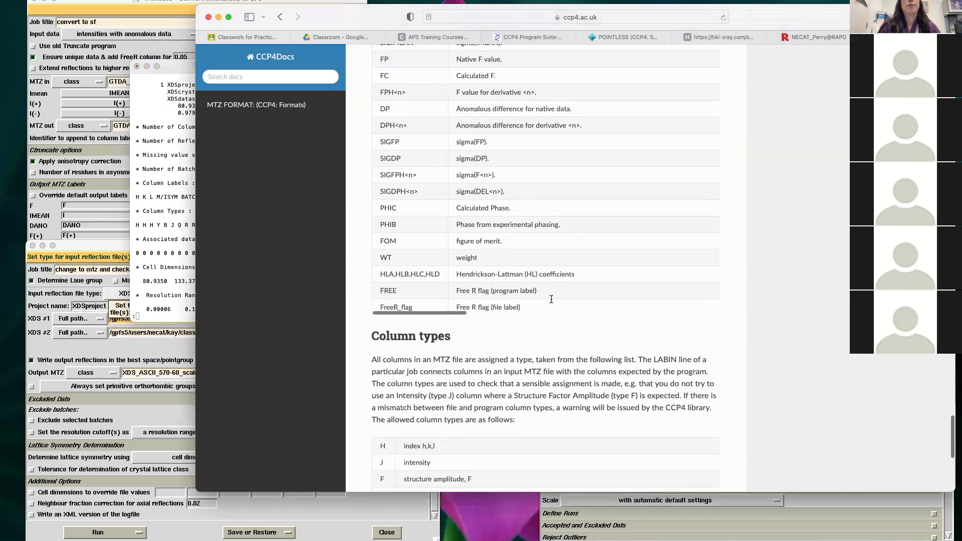
pyautogui.scroll(3, 550, 299)
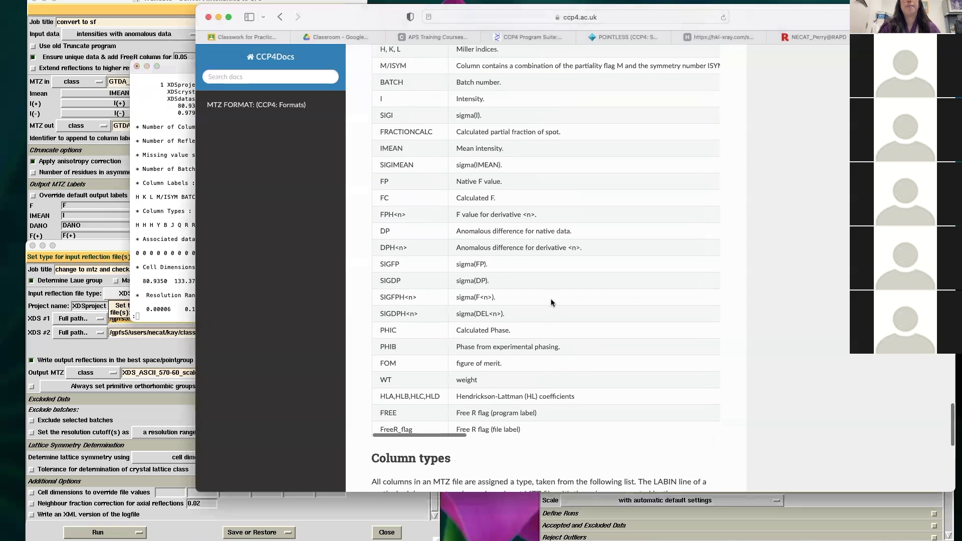
pyautogui.scroll(-1, 551, 299)
pyautogui.scroll(-1, 551, 300)
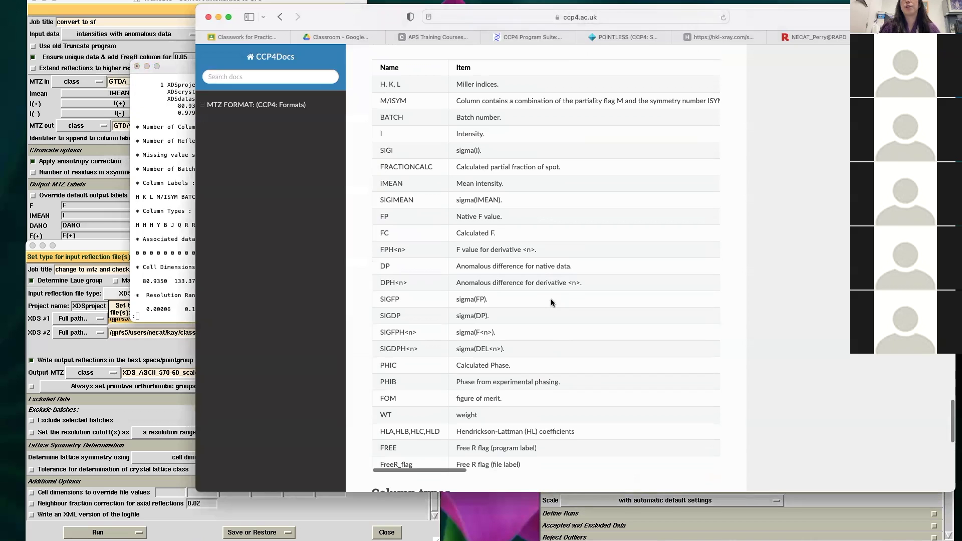
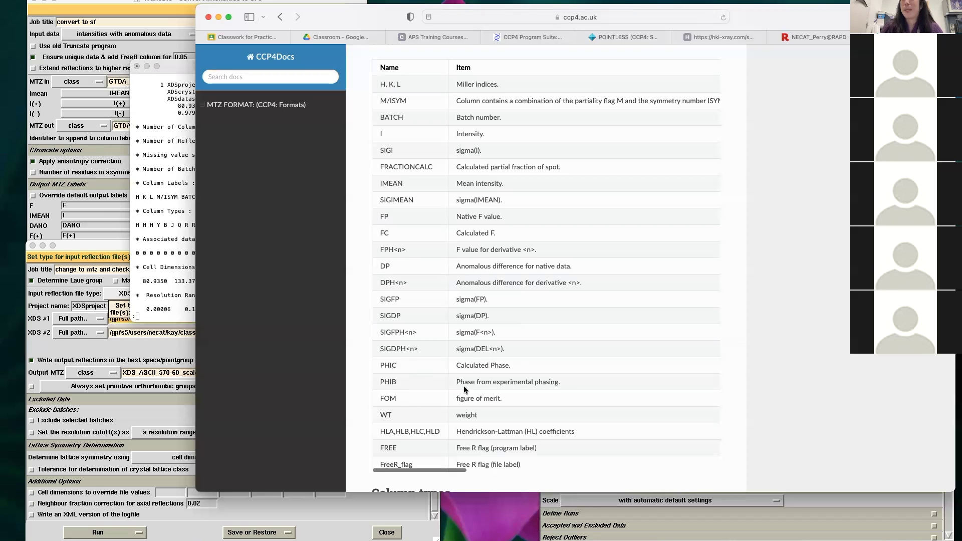
# - Review the MTZ column names against the allowed column types, such as phases, figure of merit, weights and Hendrickson-Lattman coefficients
pyautogui.scroll(-2, 531, 379)
pyautogui.scroll(-10, 532, 379)
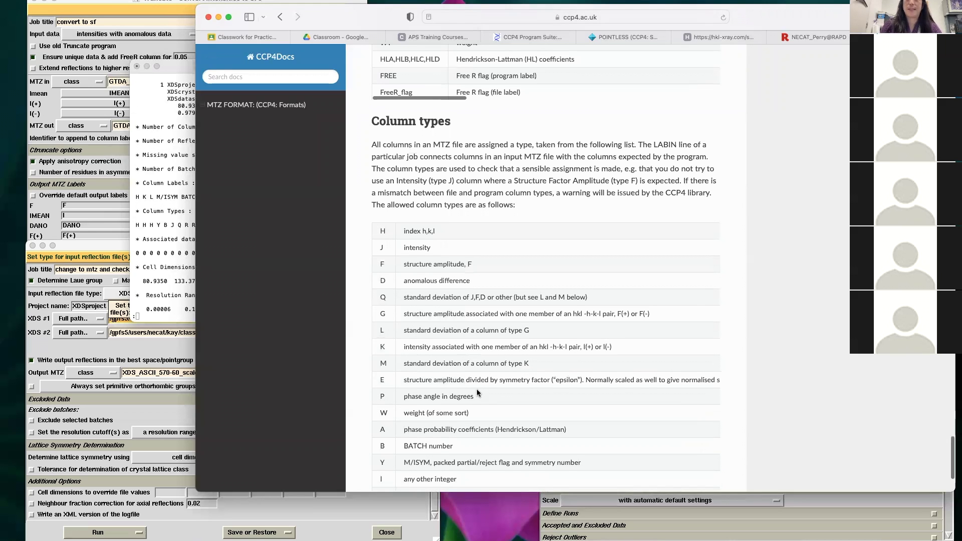
pyautogui.scroll(-1, 478, 393)
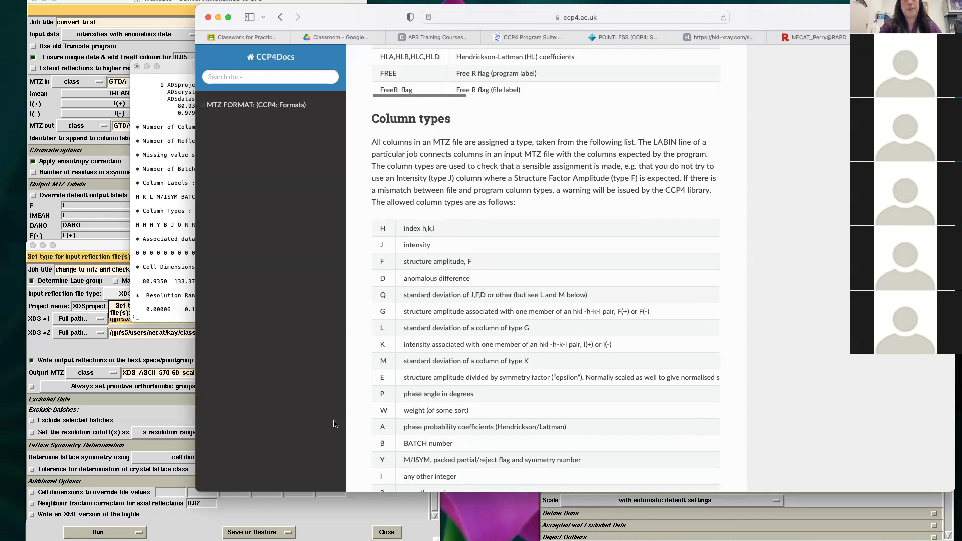
pyautogui.scroll(3, 476, 419)
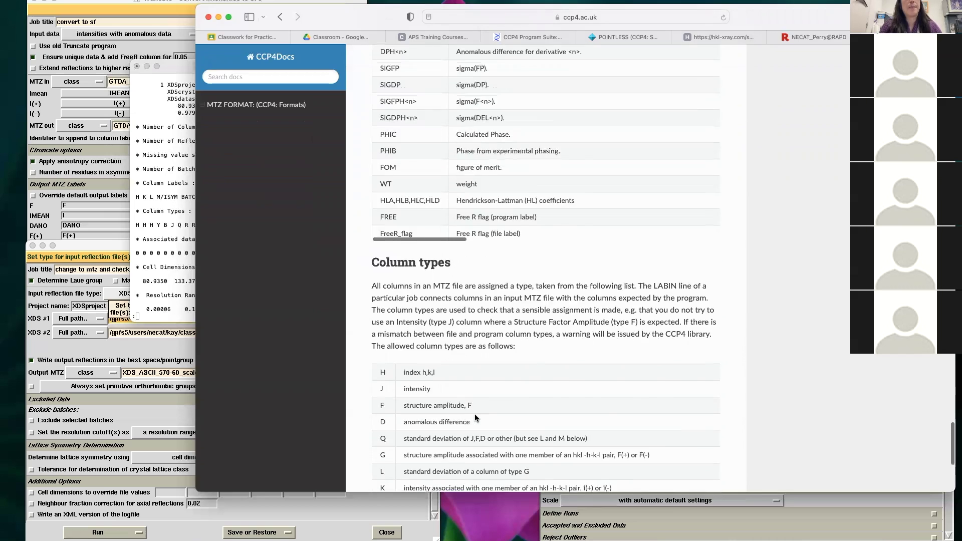
pyautogui.scroll(1, 475, 419)
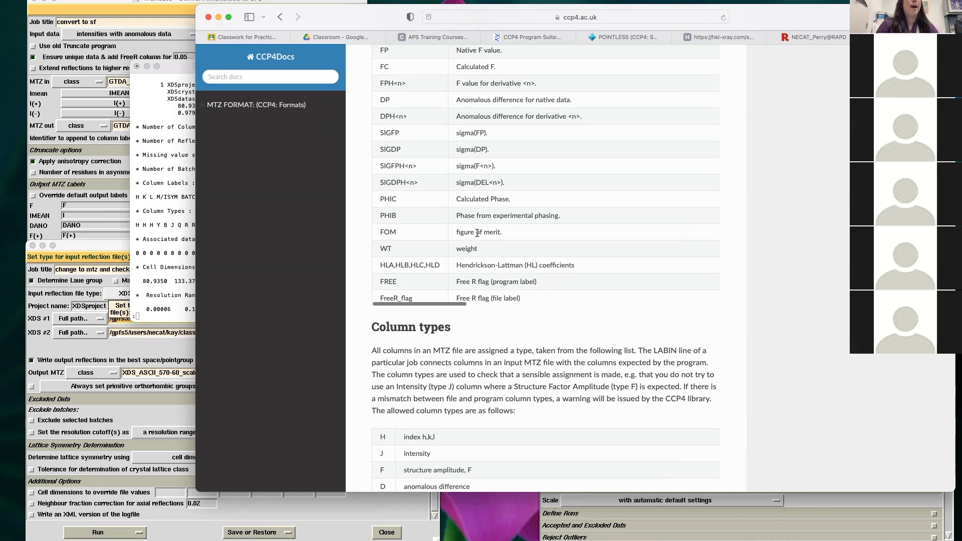
pyautogui.scroll(-1, 477, 232)
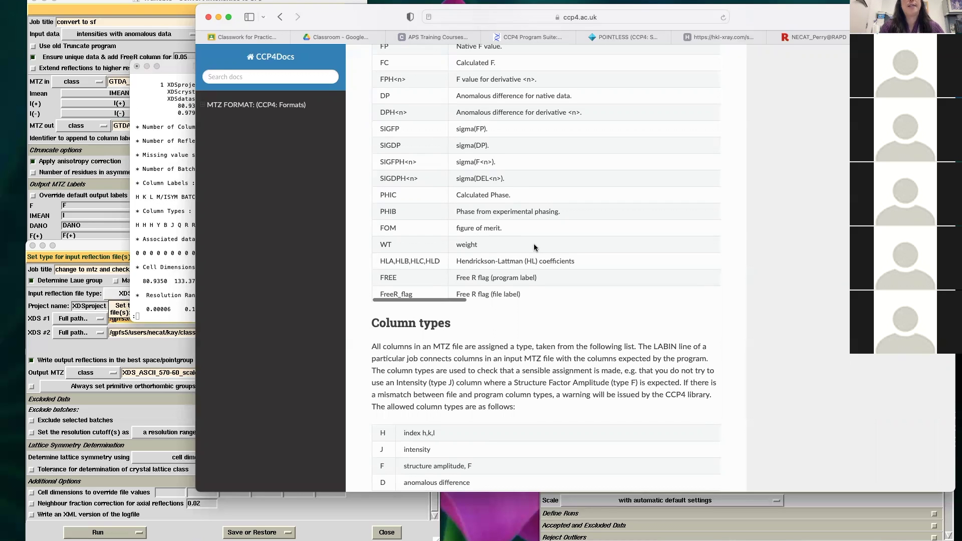
pyautogui.scroll(-1, 535, 247)
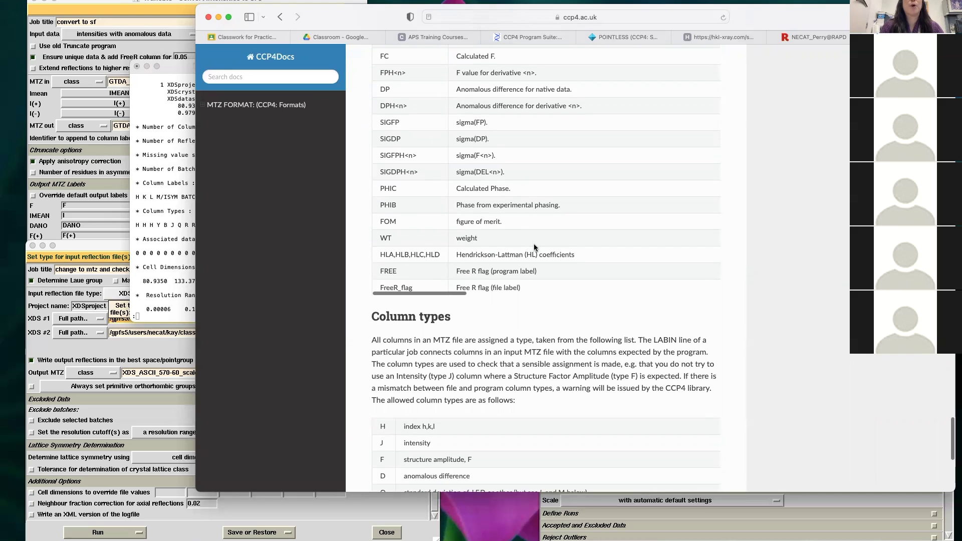
pyautogui.scroll(4, 534, 246)
pyautogui.scroll(2, 530, 250)
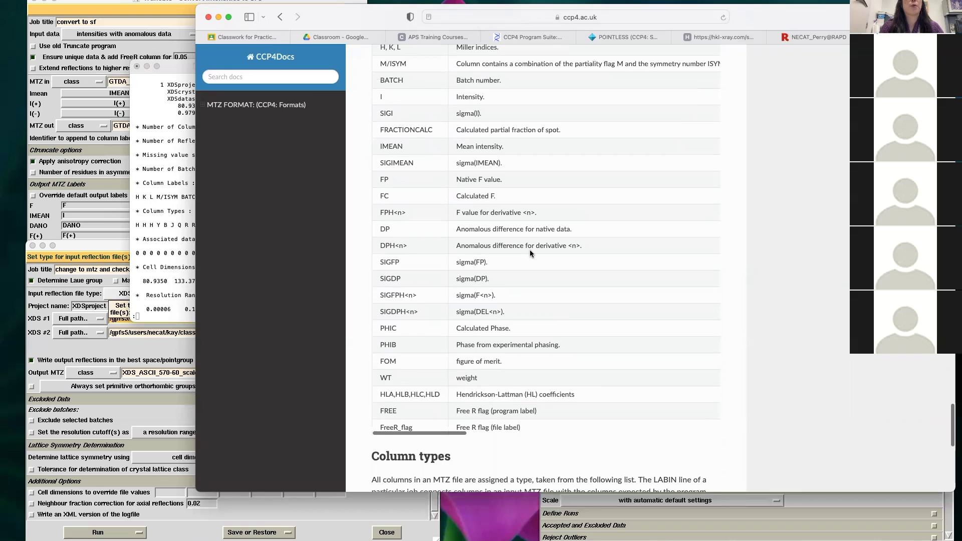
pyautogui.scroll(-1, 531, 254)
pyautogui.scroll(-5, 357, 322)
pyautogui.scroll(-10, 357, 322)
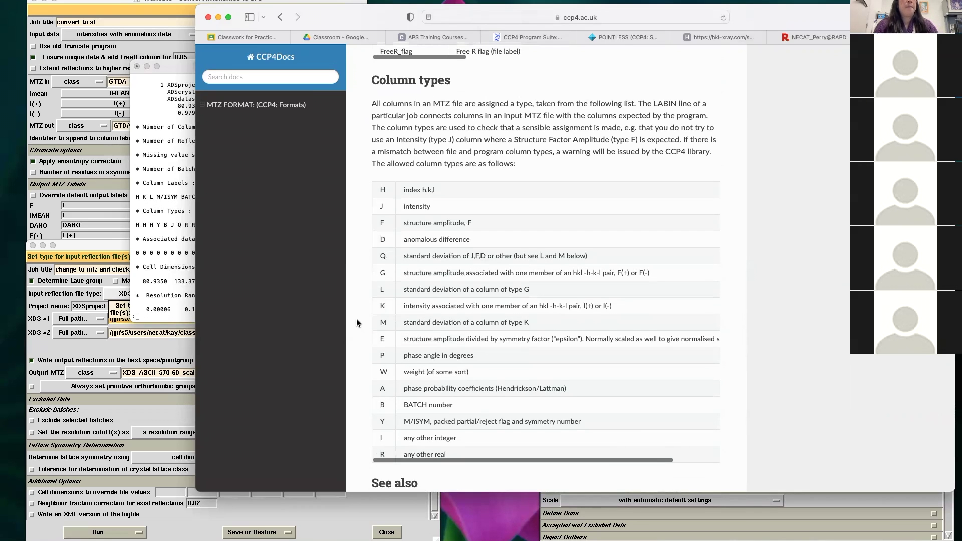
pyautogui.scroll(-4, 357, 322)
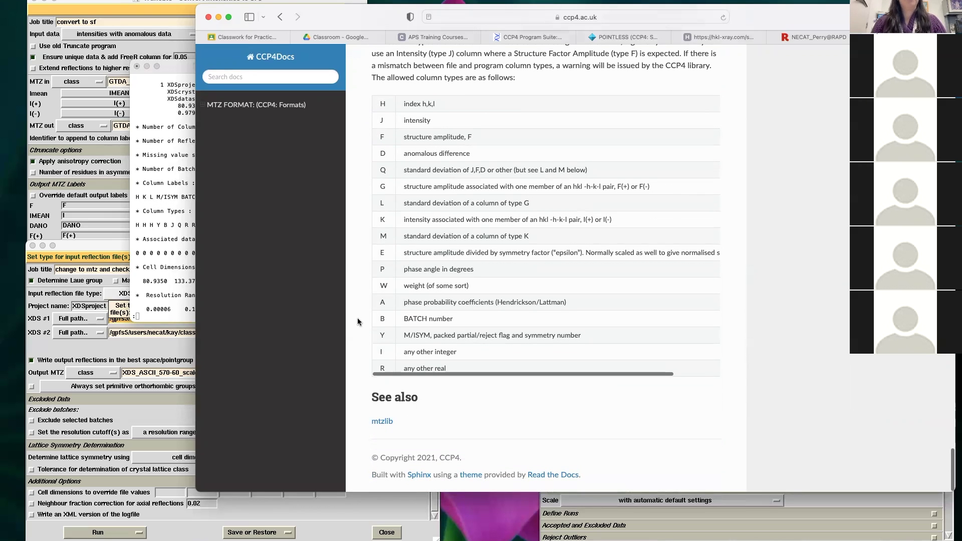
pyautogui.scroll(12, 357, 321)
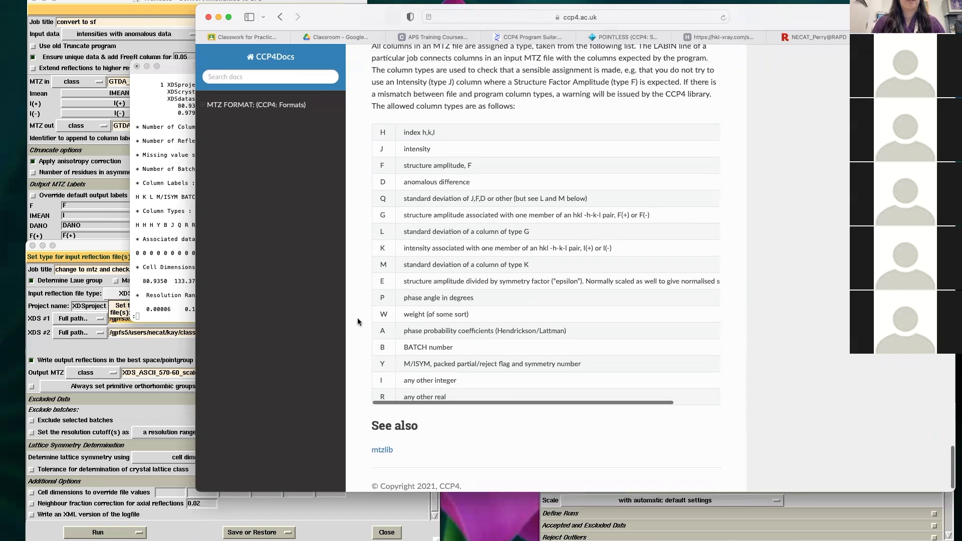
# - Reread the MTZ documentation's explanation of column types alongside the surrounding tables of names and allowed types
pyautogui.scroll(6, 357, 322)
pyautogui.scroll(-6, 357, 322)
pyautogui.scroll(-5, 358, 322)
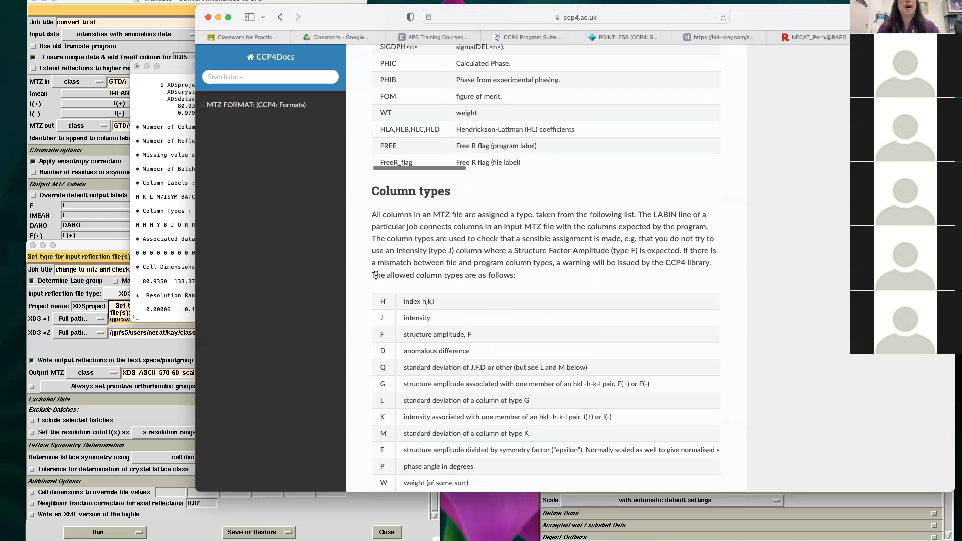
# - Return to the Pointless log and read through to its end, examining the sort order and space group entries
pyautogui.click(179, 241)
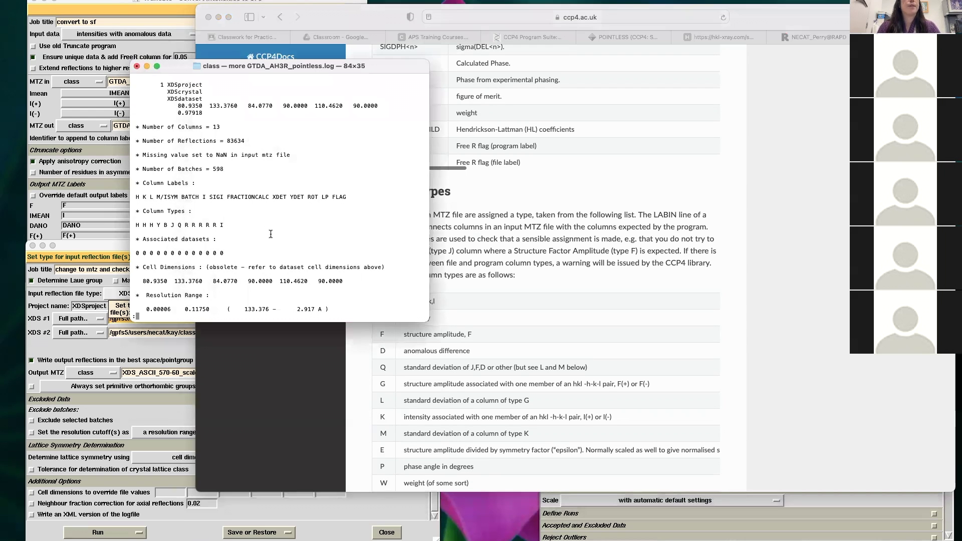
pyautogui.press('Return')
pyautogui.press('Return')
pyautogui.press('Return')
pyautogui.press('Return')
pyautogui.press('Return')
pyautogui.press('Return')
pyautogui.press('Return')
pyautogui.press('Return')
pyautogui.press('Return')
pyautogui.press('Return')
pyautogui.press('Return')
pyautogui.press('Return')
pyautogui.press('Return')
pyautogui.press('Return')
pyautogui.press('Return')
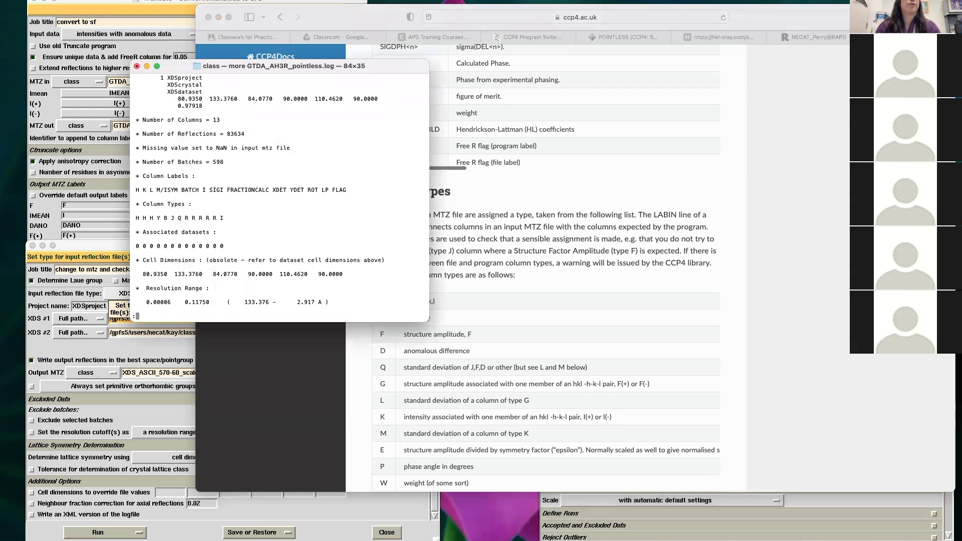
pyautogui.press('Return')
pyautogui.press('Return')
pyautogui.press('Return')
pyautogui.press('Return')
pyautogui.press('Return')
pyautogui.press('Return')
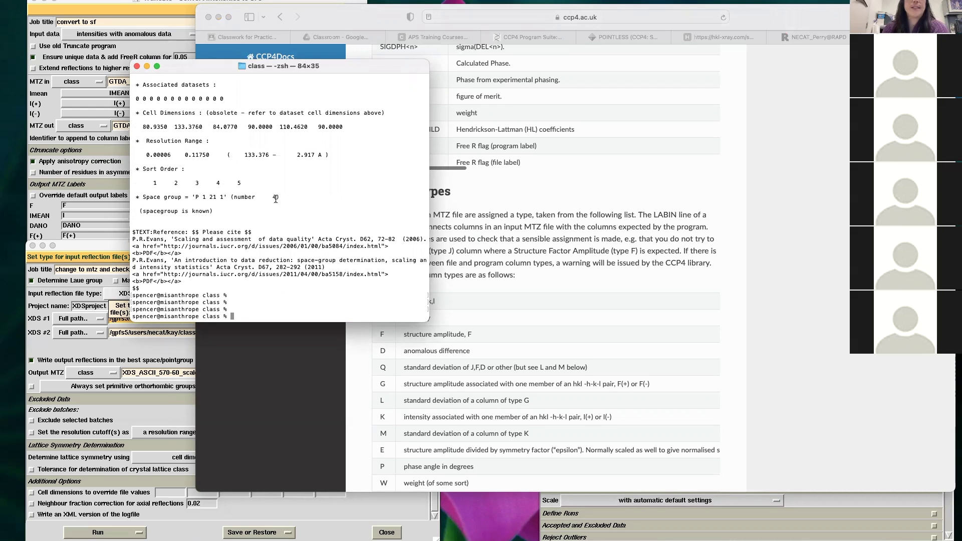
pyautogui.tripleClick(293, 189)
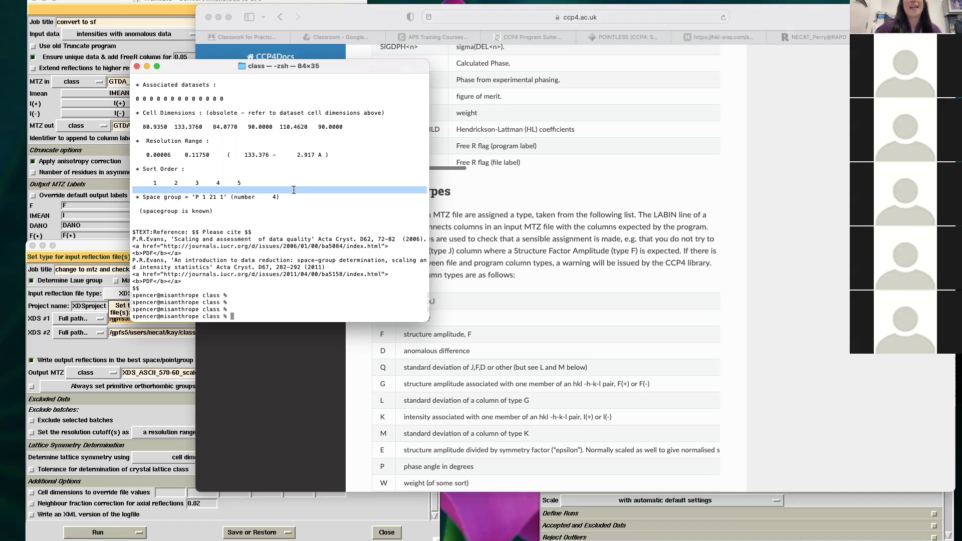
# - List the class folder's files in the terminal, then switch to Emacs and open the aimless.sh script
pyautogui.write('ls')
pyautogui.press('Return')
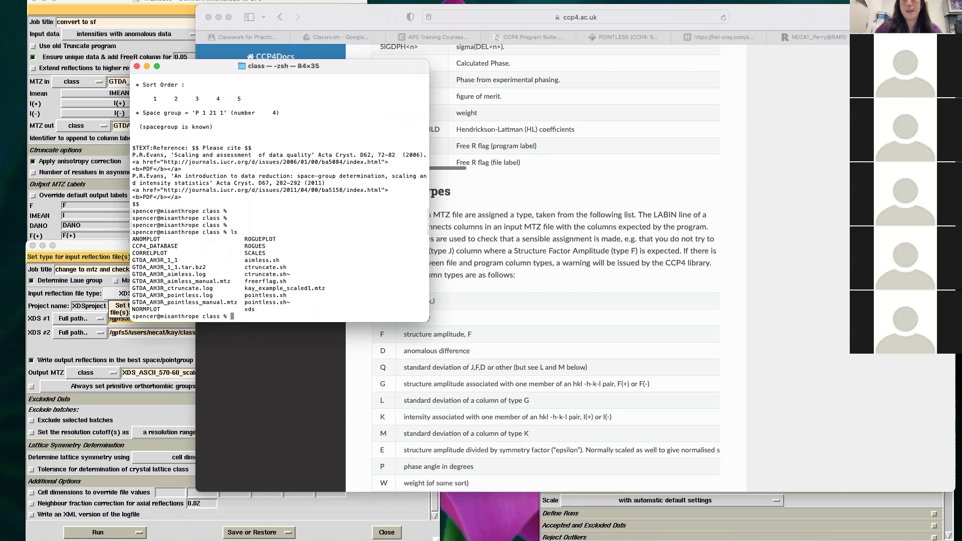
pyautogui.press('super+Tab')
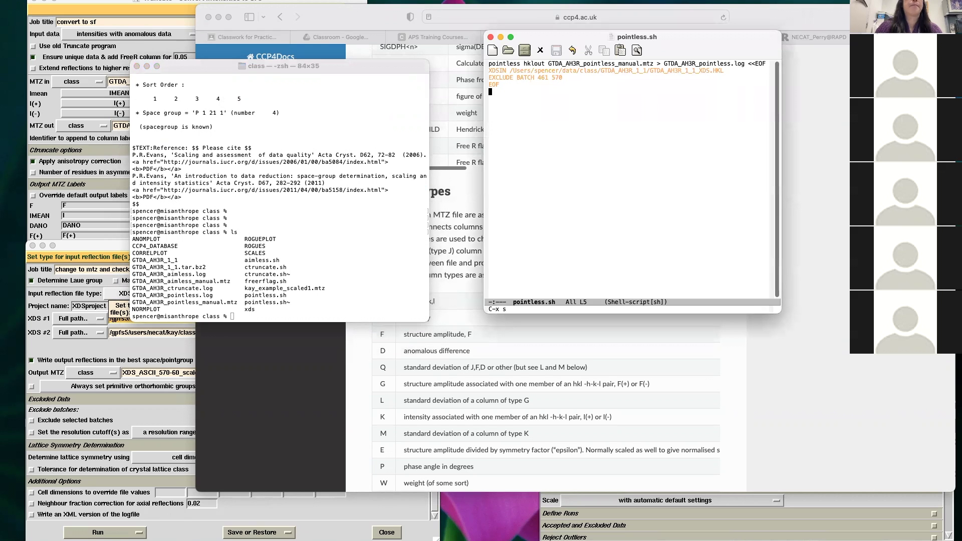
pyautogui.press('F10')
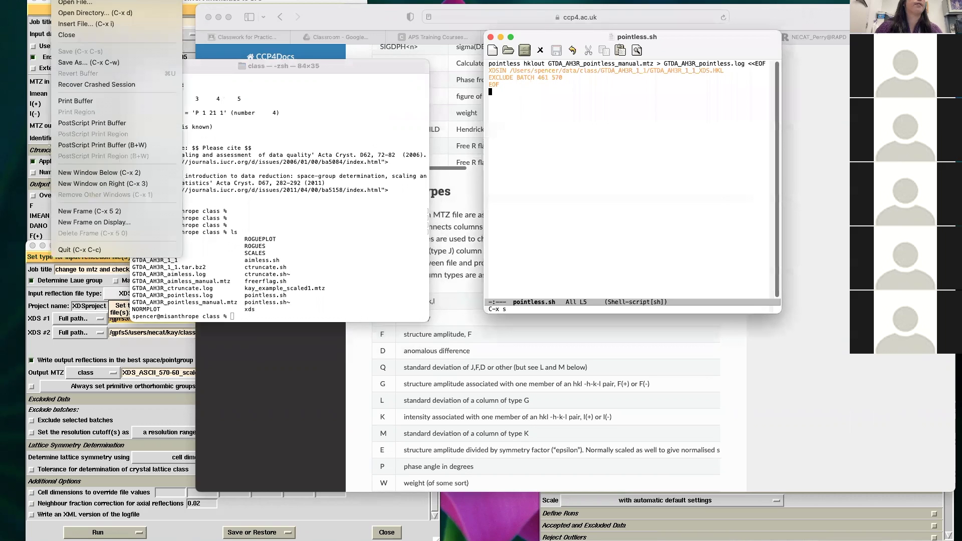
pyautogui.click(67, 3)
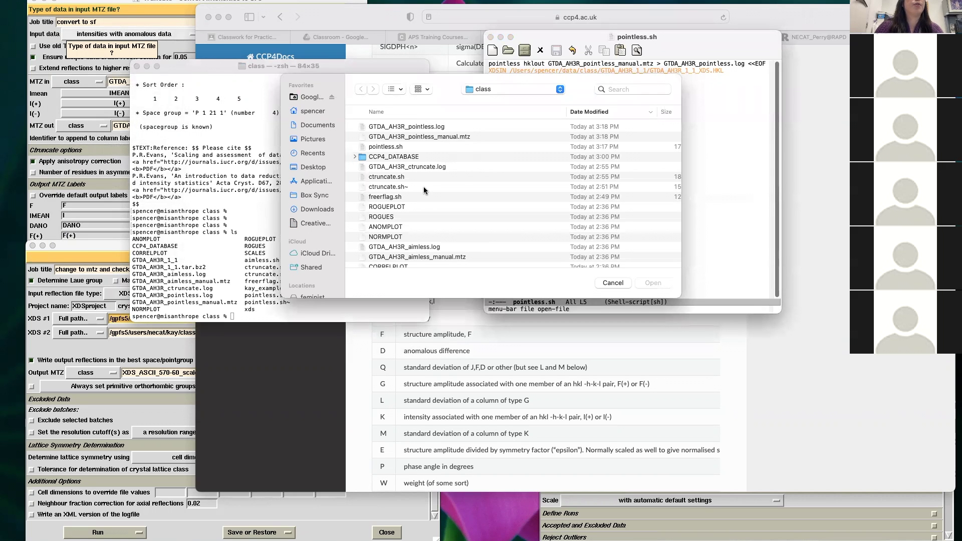
pyautogui.scroll(-3, 432, 219)
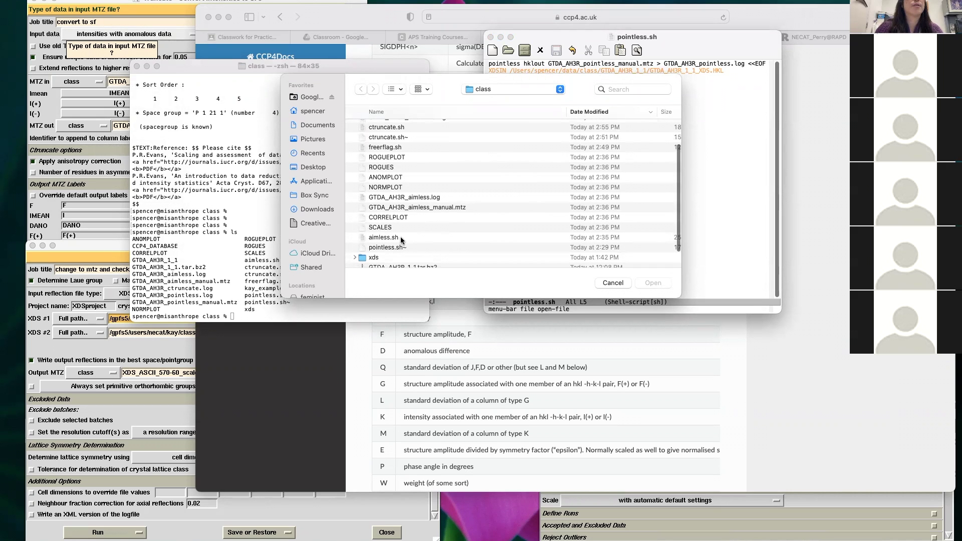
pyautogui.click(400, 237)
pyautogui.click(665, 284)
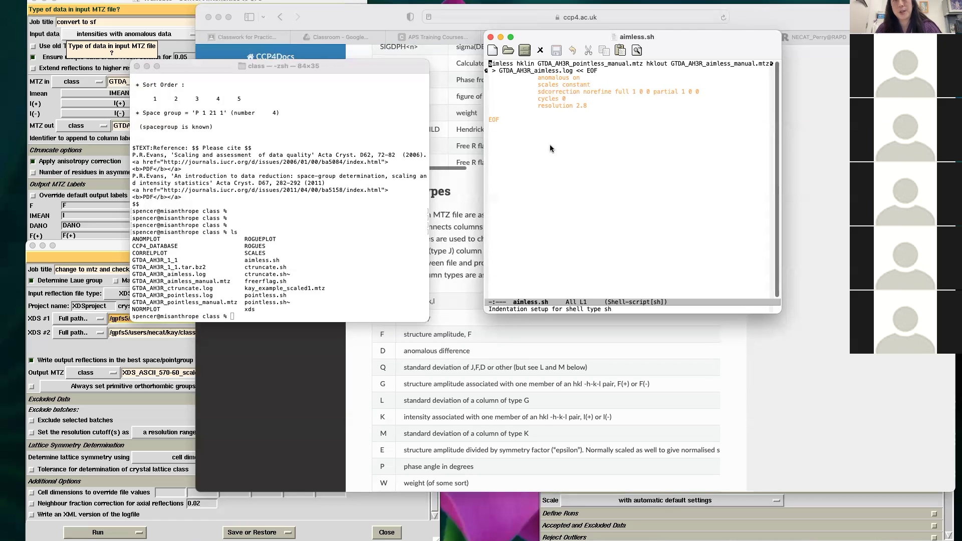
# - Run ./aimless.sh in the terminal, list the folder with ls -tral, and highlight GTDA_AH3R_aimless.log
pyautogui.click(356, 268)
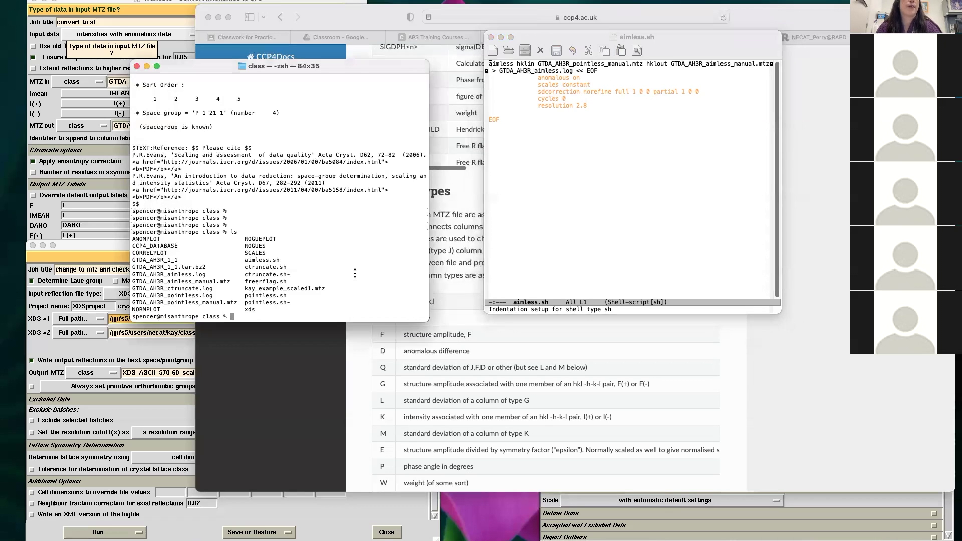
pyautogui.write('./aimless.sh')
pyautogui.press('Return')
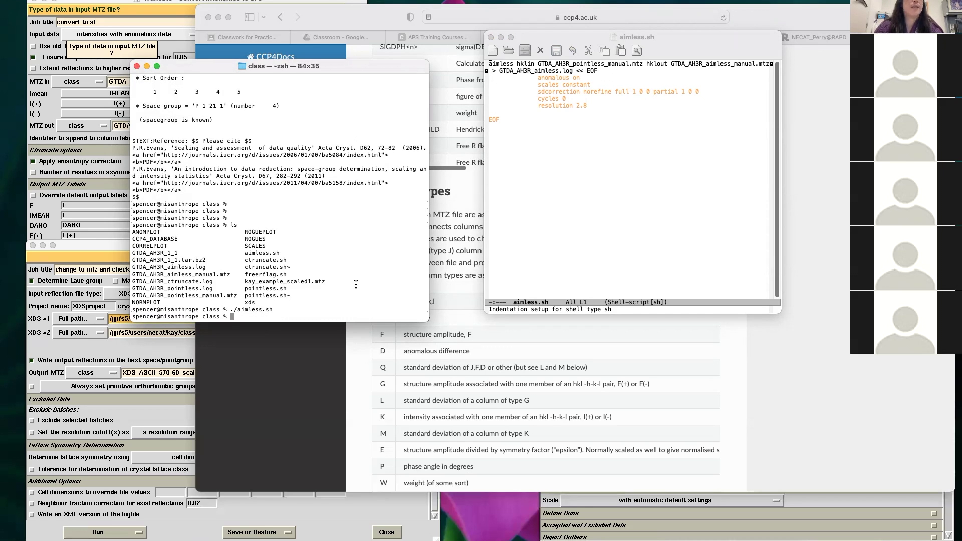
pyautogui.write('ls -tral')
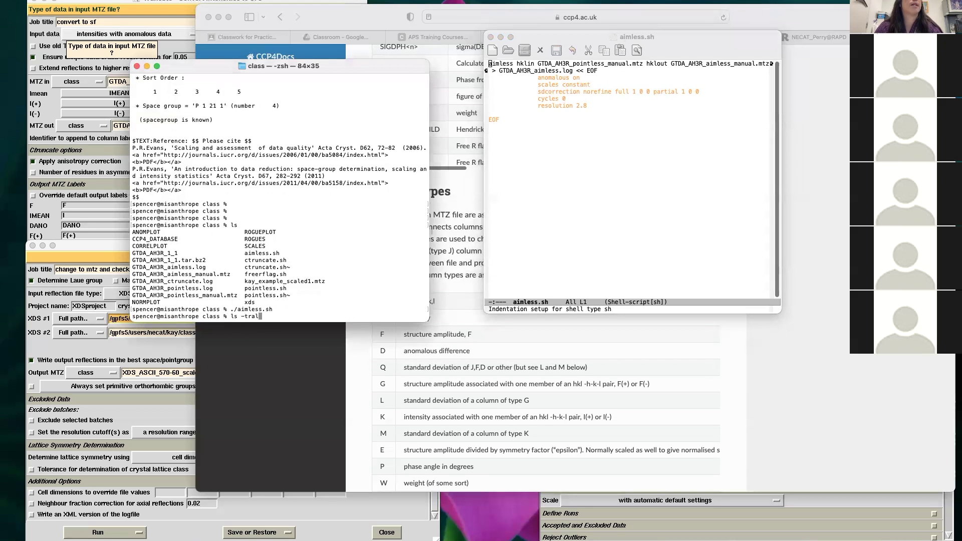
pyautogui.press('Return')
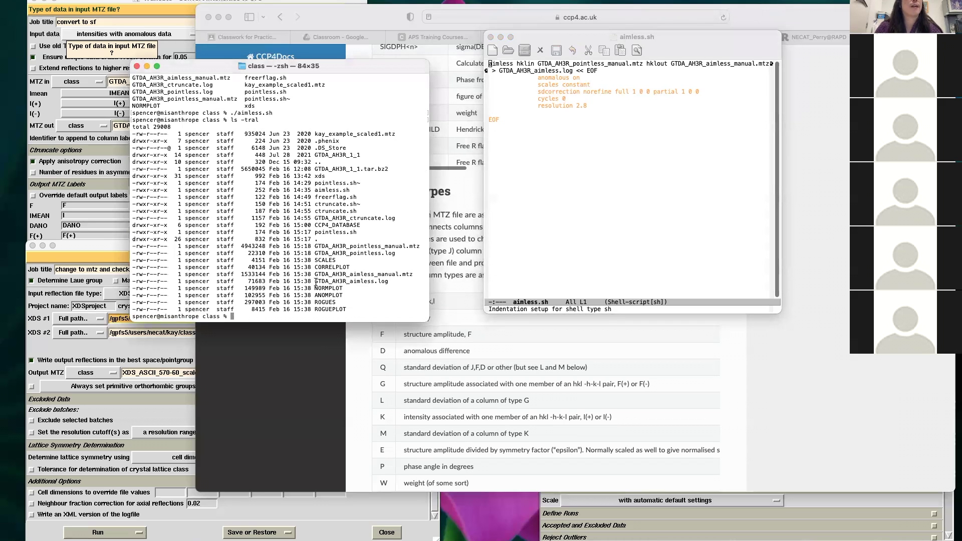
pyautogui.moveTo(315, 282); pyautogui.dragTo(390, 281)
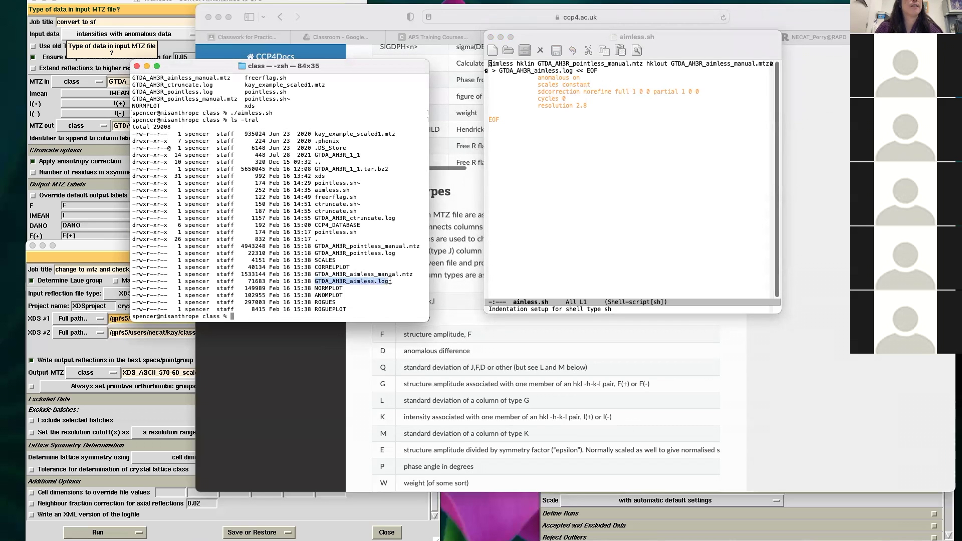
# - Open GTDA_AH3R_aimless.log from the class folder in Emacs
pyautogui.click(549, 38)
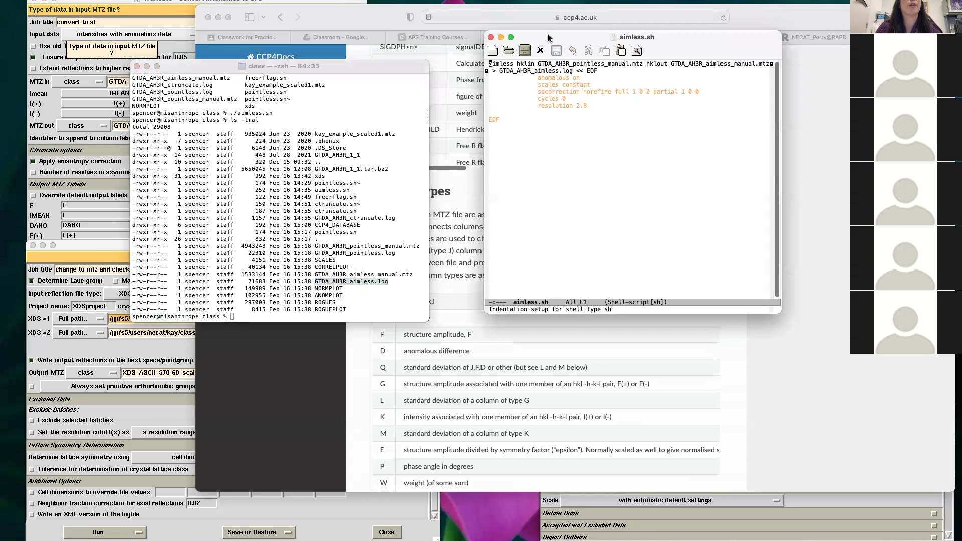
pyautogui.click(64, 1)
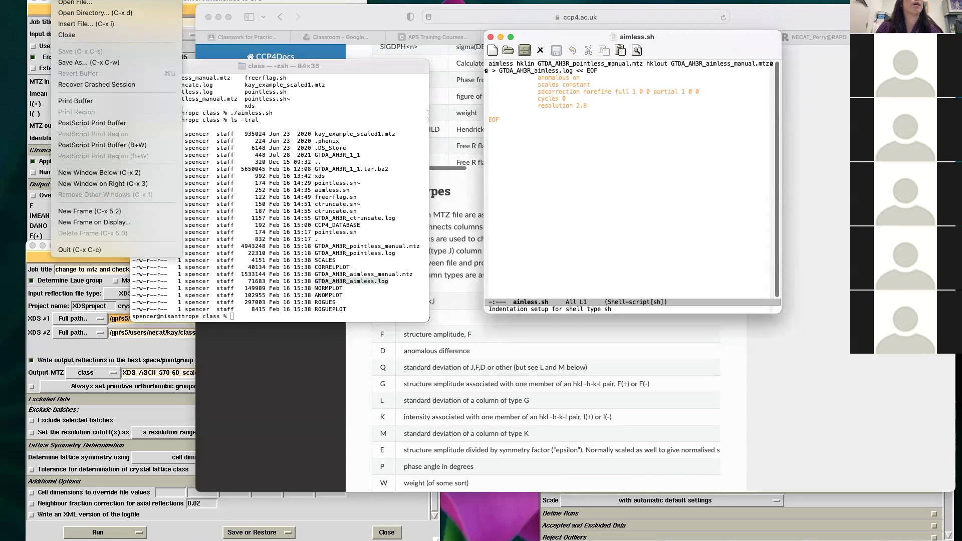
pyautogui.click(74, 4)
pyautogui.scroll(-5, 429, 190)
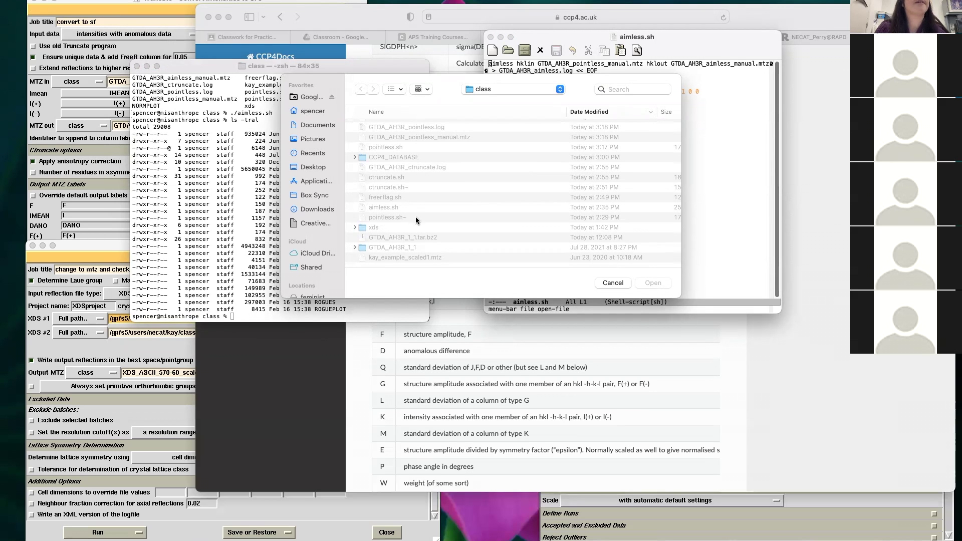
pyautogui.scroll(5, 416, 208)
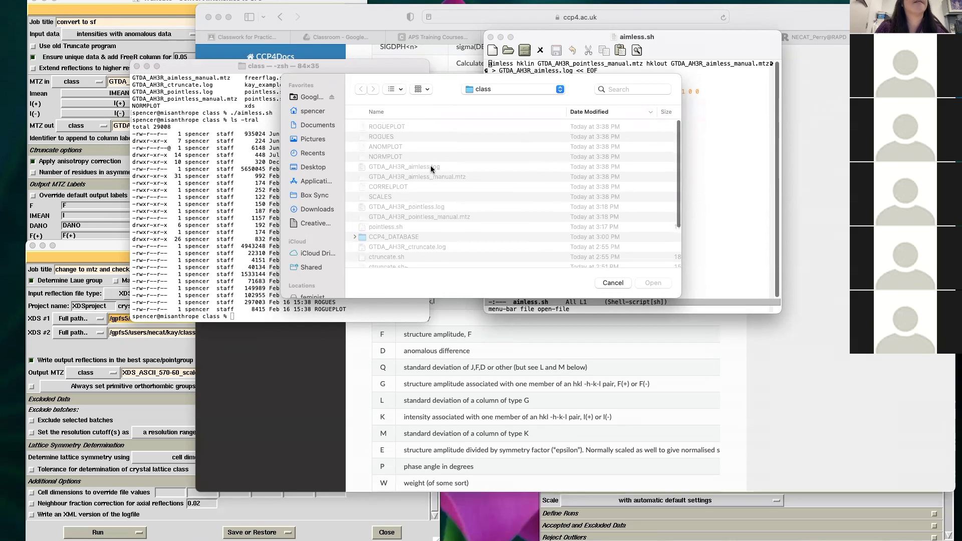
pyautogui.click(431, 167)
pyautogui.click(643, 283)
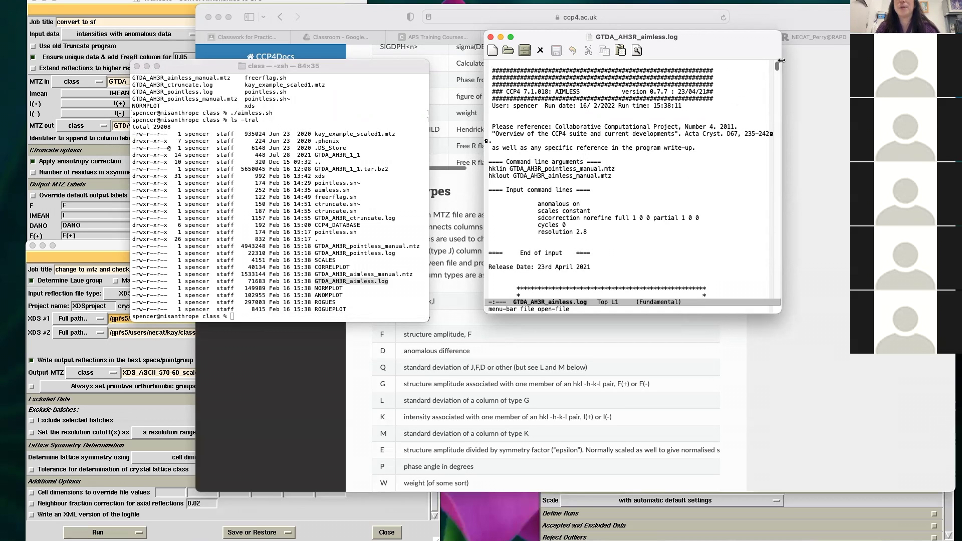
# - Widen the Aimless log window to fit its long lines while reading past the dataset information
pyautogui.moveTo(777, 65); pyautogui.dragTo(776, 71)
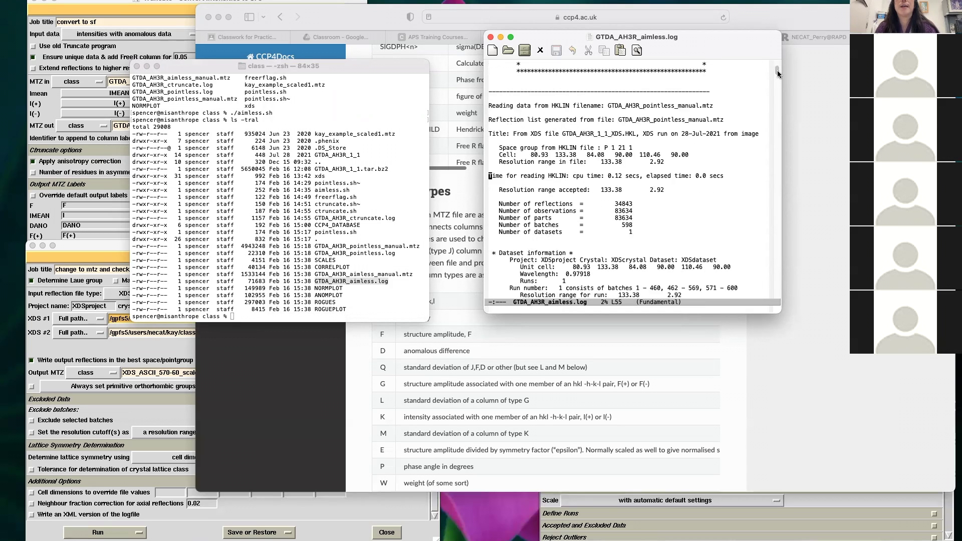
pyautogui.moveTo(781, 146); pyautogui.dragTo(838, 145)
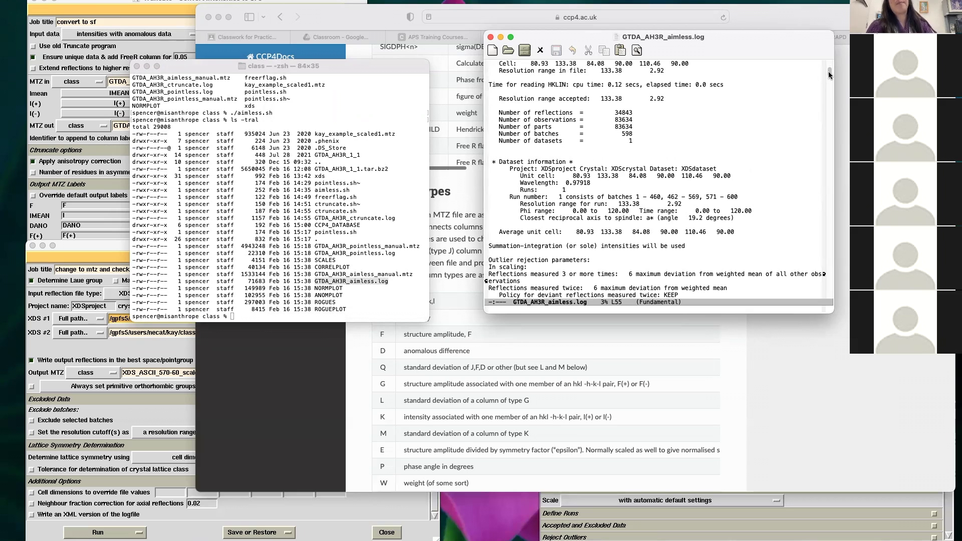
pyautogui.moveTo(829, 75); pyautogui.dragTo(850, 189)
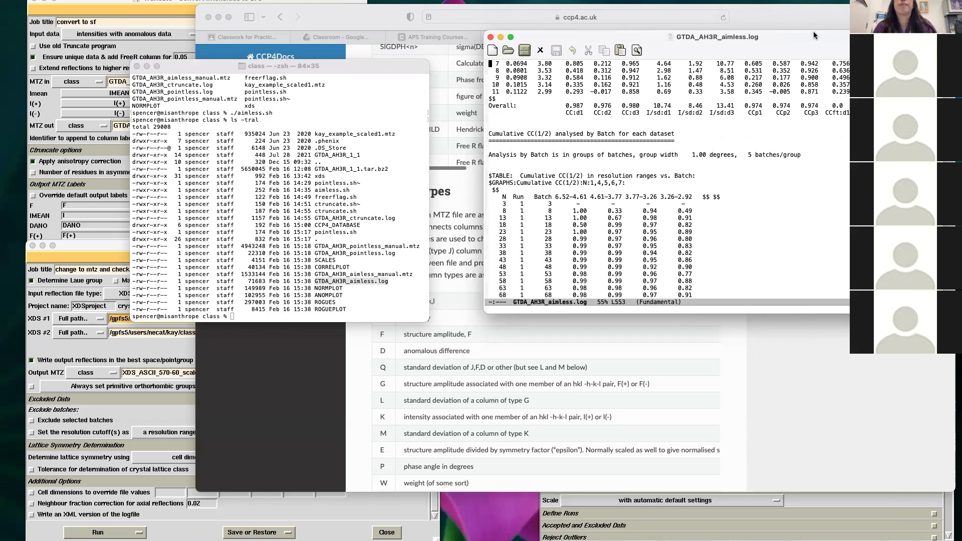
# - Examine the Aimless summary table of overall, inner-shell and outer-shell statistics, highlighting the completeness values
pyautogui.scroll(-20, 667, 180)
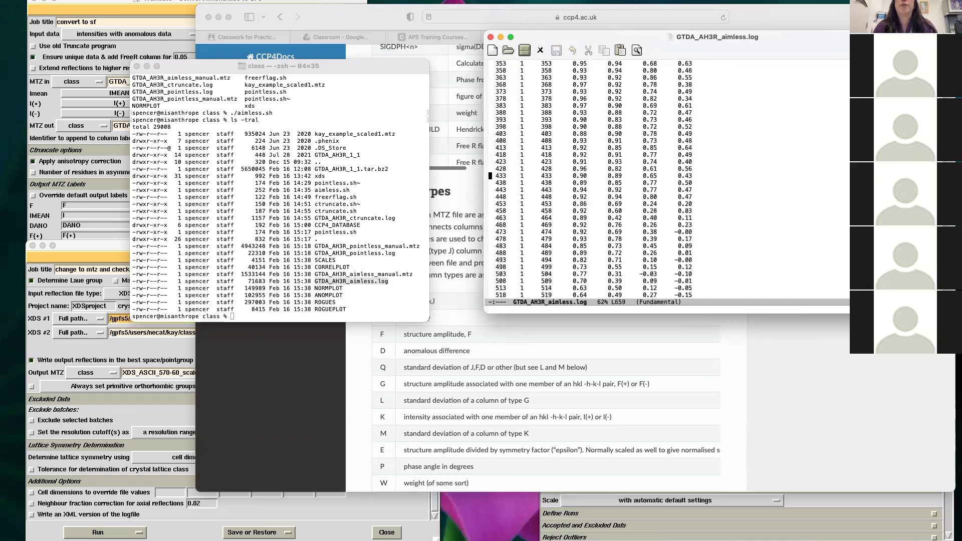
pyautogui.scroll(-17, 666, 181)
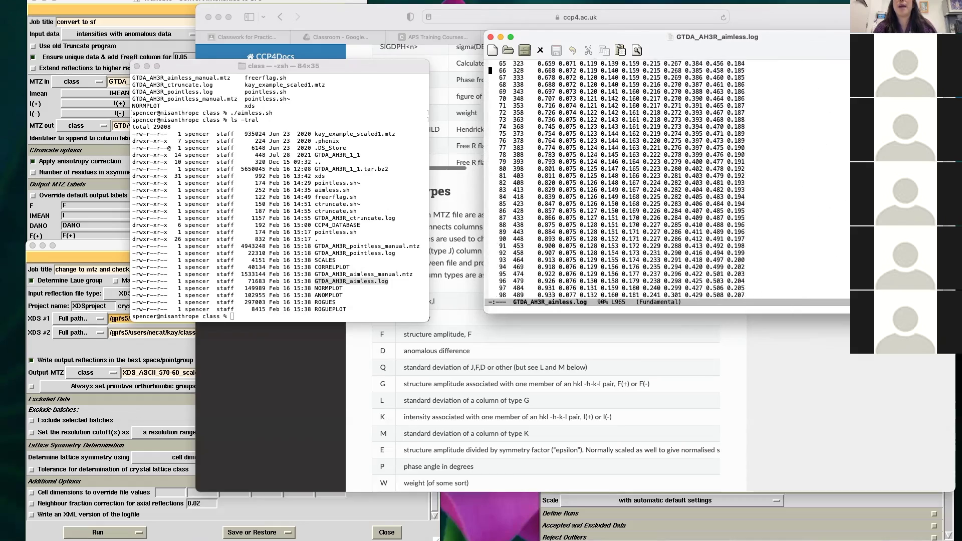
pyautogui.scroll(-3, 758, 158)
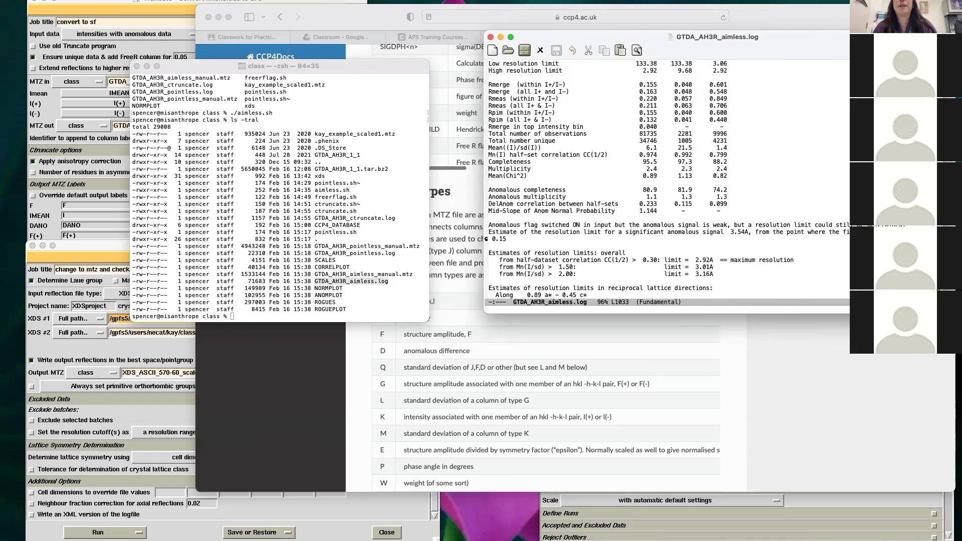
pyautogui.scroll(1, 758, 160)
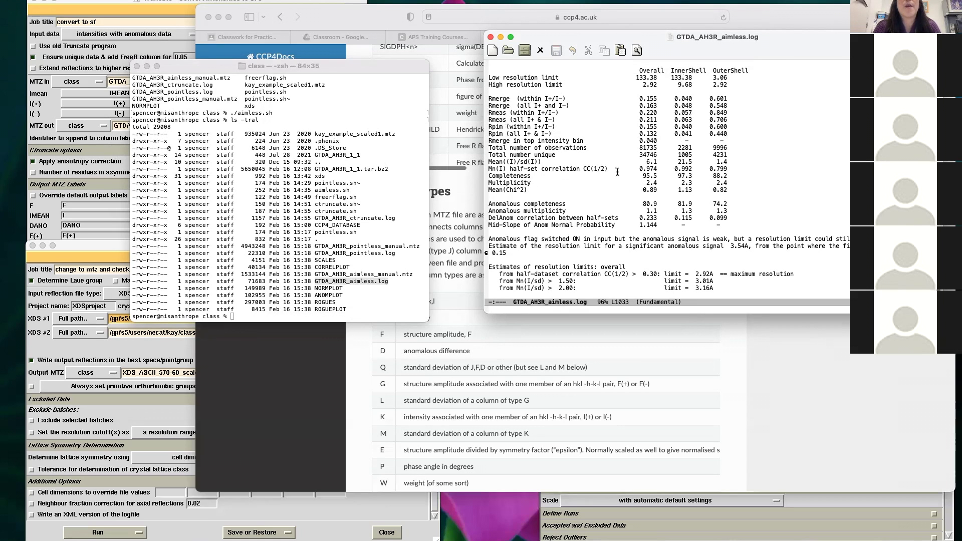
pyautogui.moveTo(729, 174); pyautogui.dragTo(640, 178)
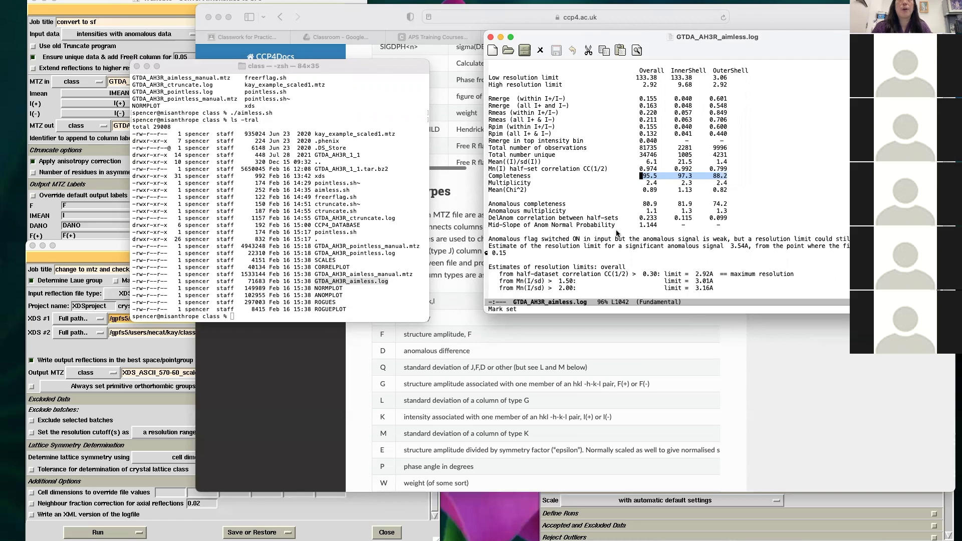
# - Examine the log's table of completeness and multiplicity by resolution shell
pyautogui.scroll(10, 617, 232)
pyautogui.scroll(15, 616, 230)
pyautogui.scroll(10, 617, 230)
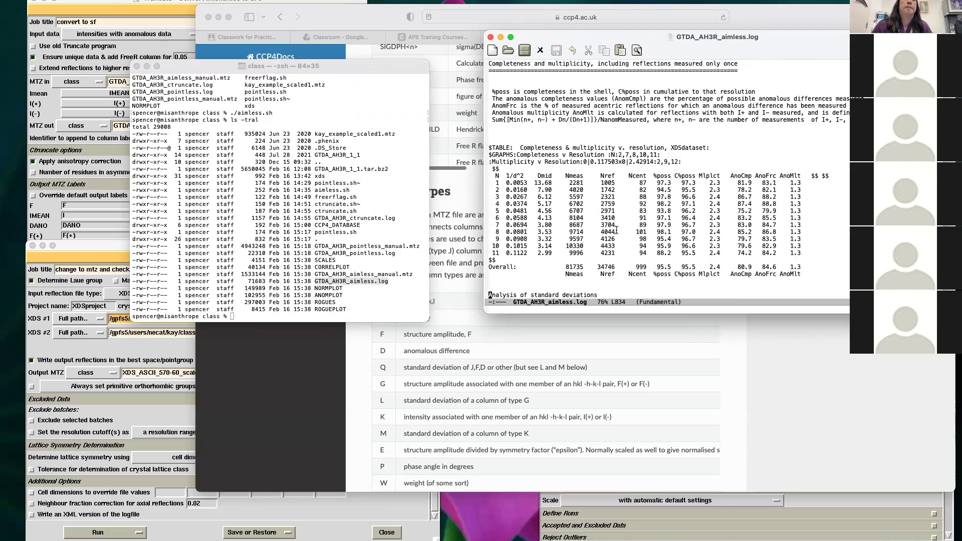
pyautogui.scroll(-2, 616, 229)
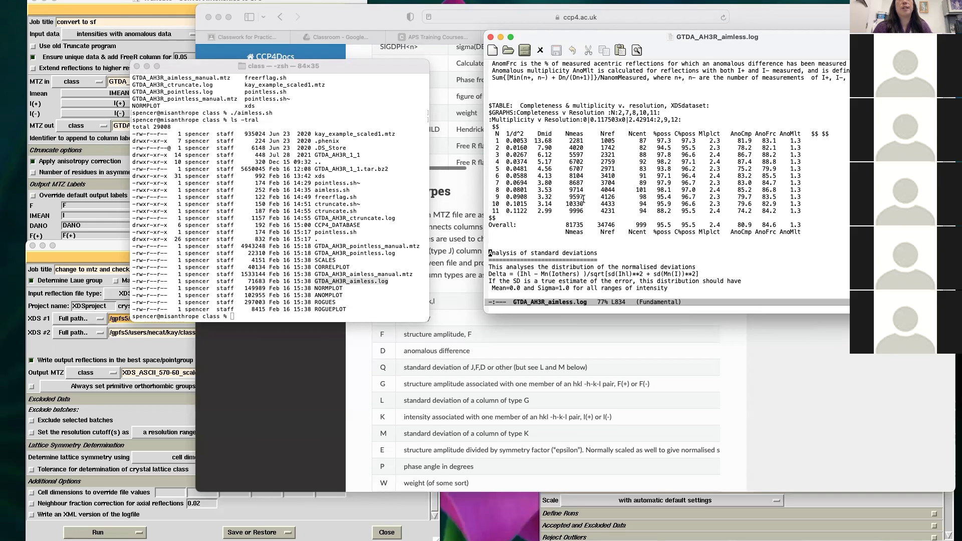
# - Examine the log's Rmerge, Rmeas and Rpim tables by intensity and by resolution, with and without anomalous
pyautogui.scroll(5, 692, 188)
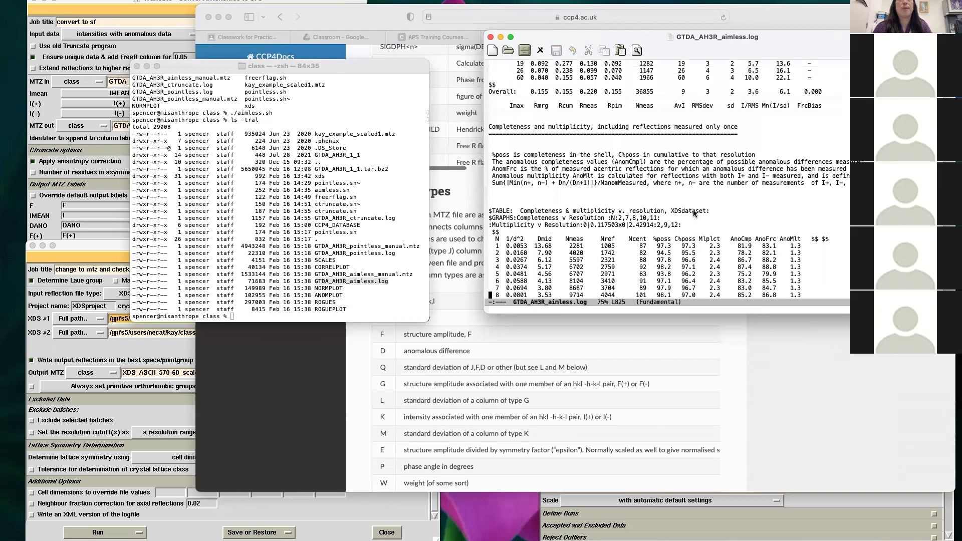
pyautogui.scroll(3, 693, 213)
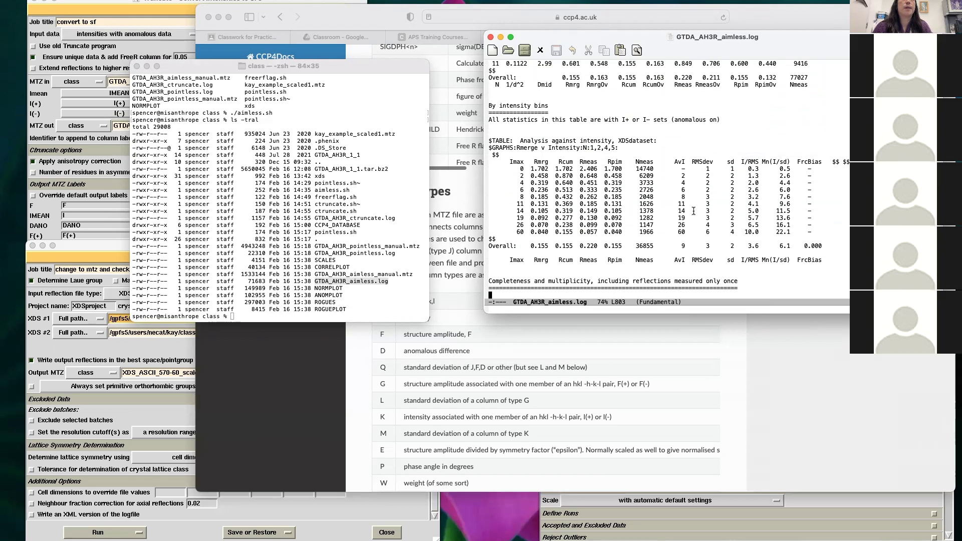
pyautogui.scroll(8, 693, 211)
pyautogui.scroll(-1, 693, 210)
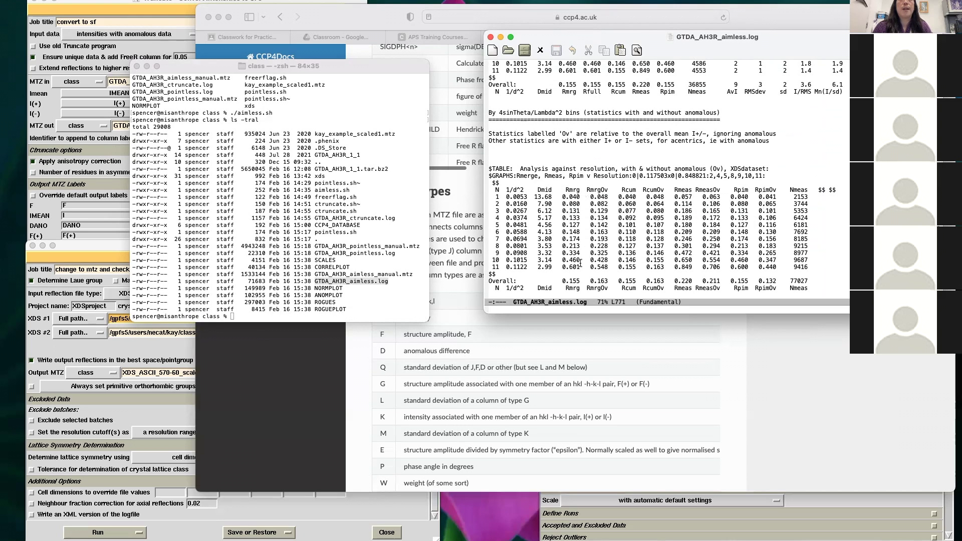
pyautogui.scroll(5, 623, 260)
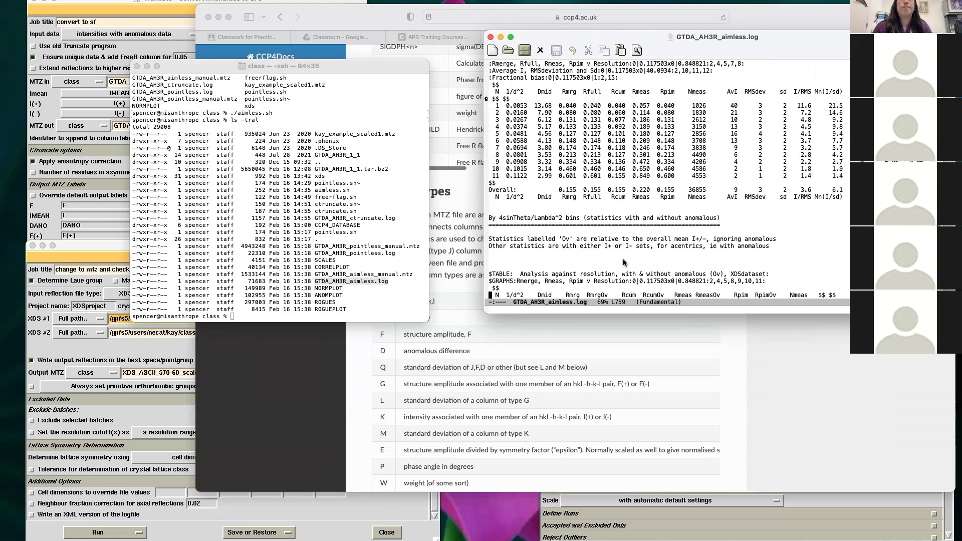
# - Review the Aimless log's statistic definitions, per-resolution analysis, final summary table and estimated resolution limits
pyautogui.scroll(15, 623, 259)
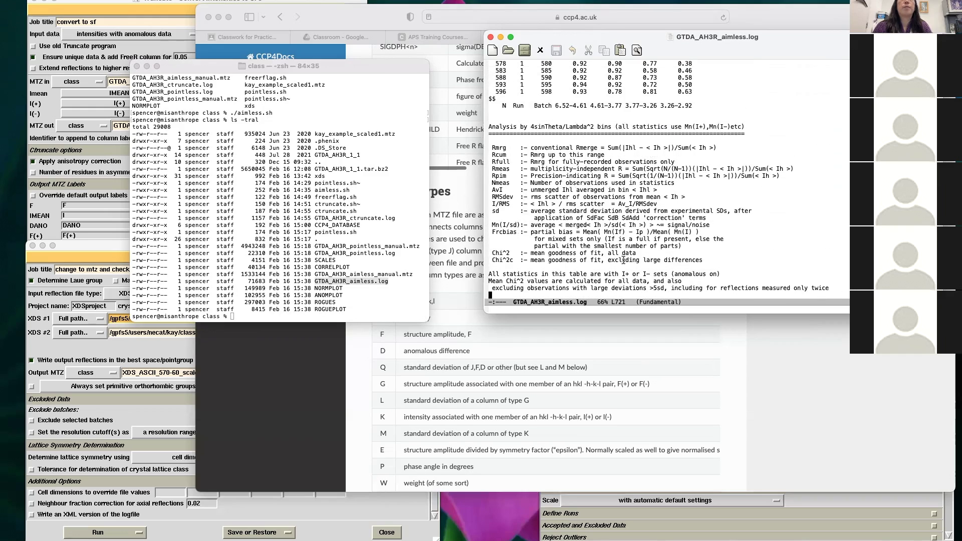
pyautogui.scroll(-10, 623, 260)
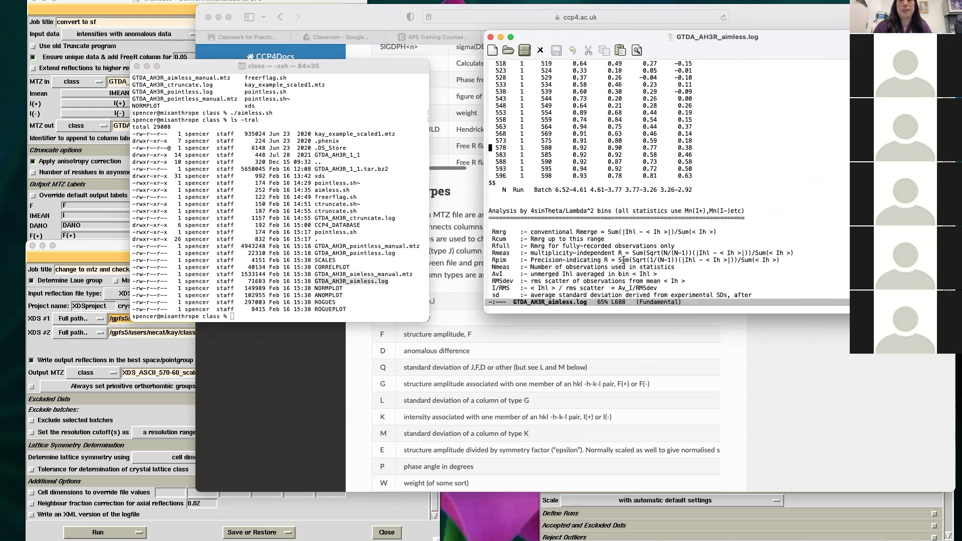
pyautogui.scroll(-1, 623, 261)
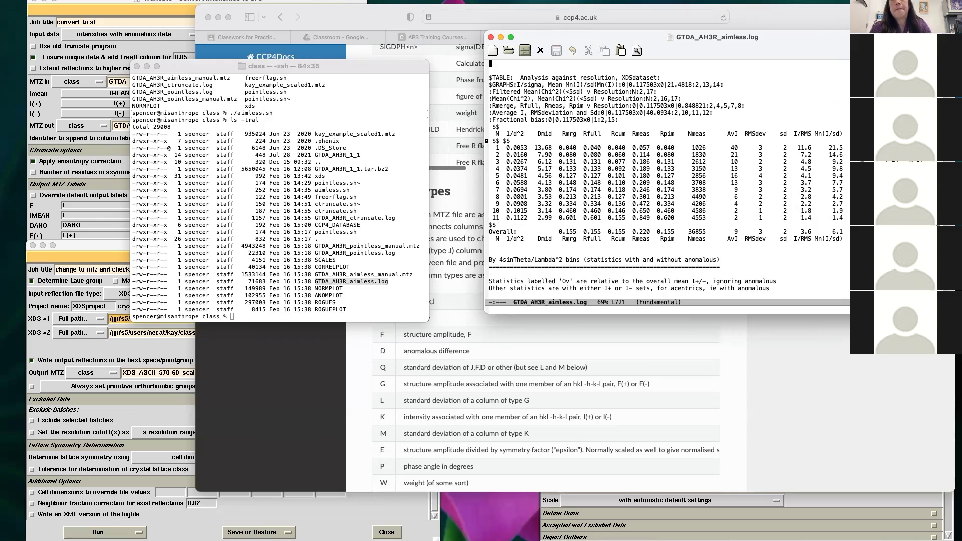
pyautogui.scroll(-20, 666, 180)
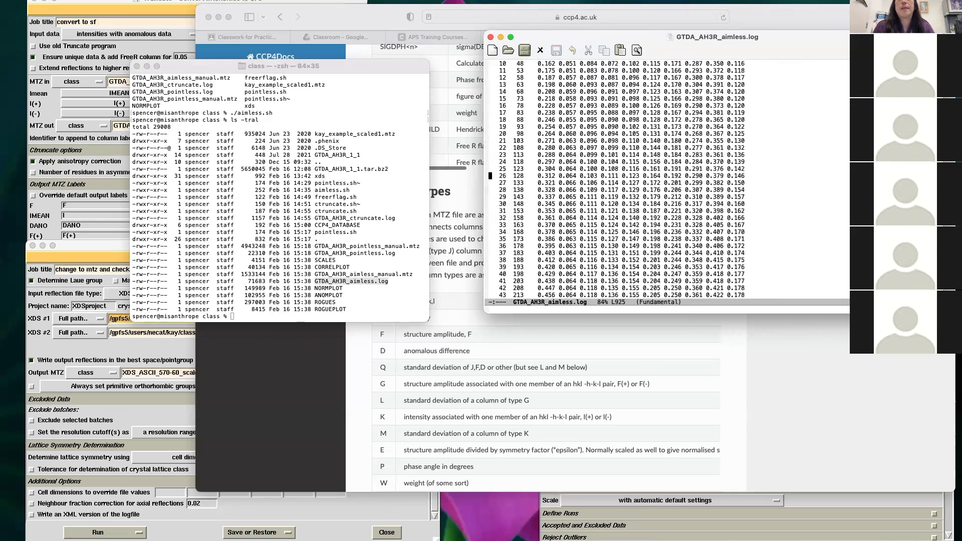
pyautogui.scroll(-10, 736, 172)
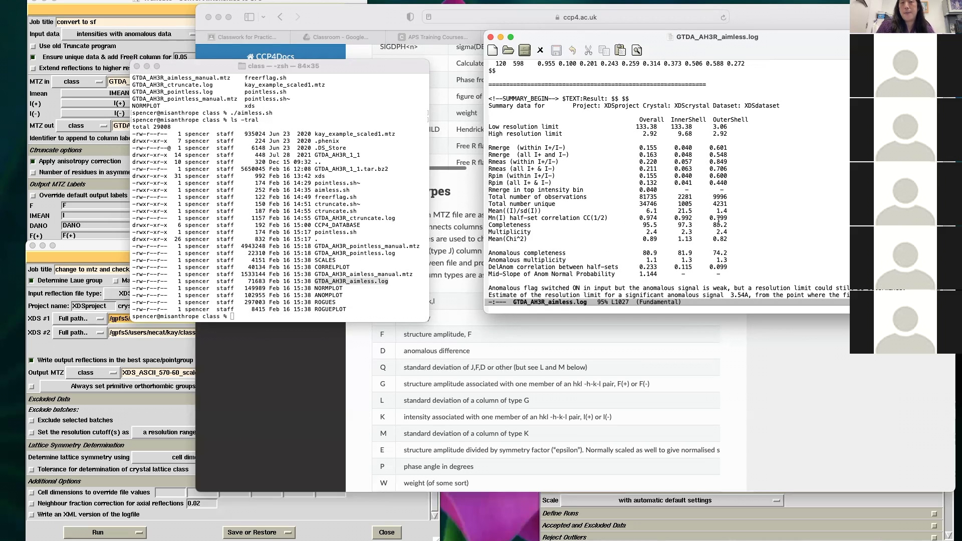
pyautogui.scroll(-1, 835, 217)
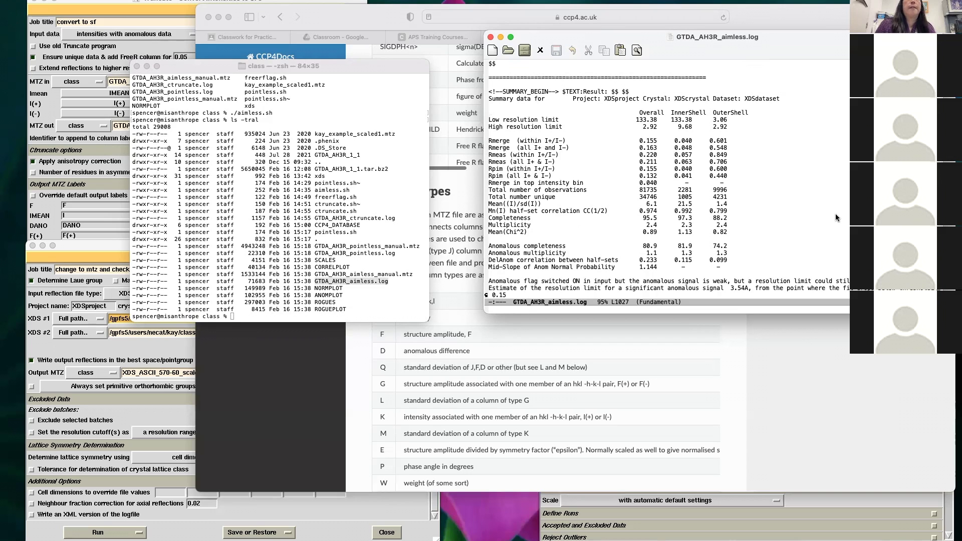
pyautogui.scroll(-10, 835, 218)
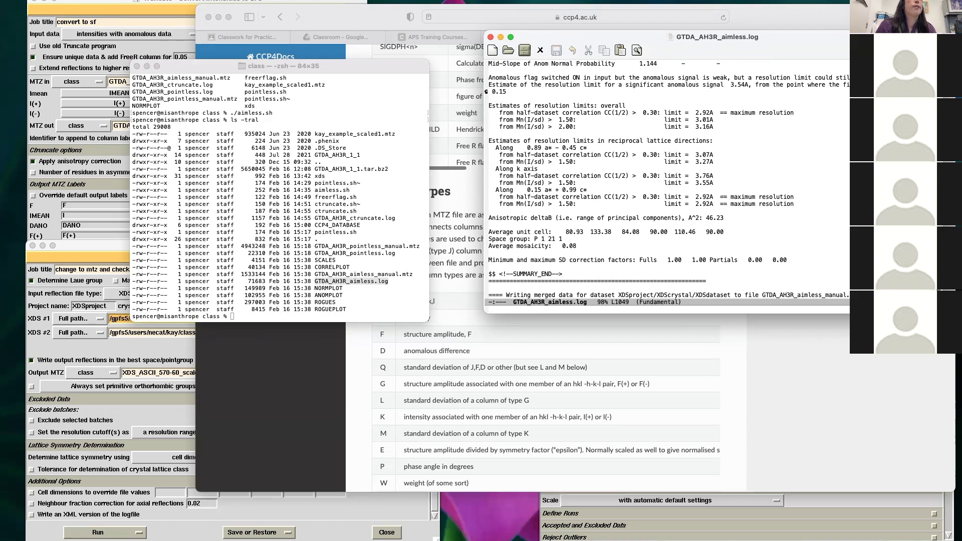
# - Open the pointless.sh script from the class folder in the text editor
pyautogui.press('F10')
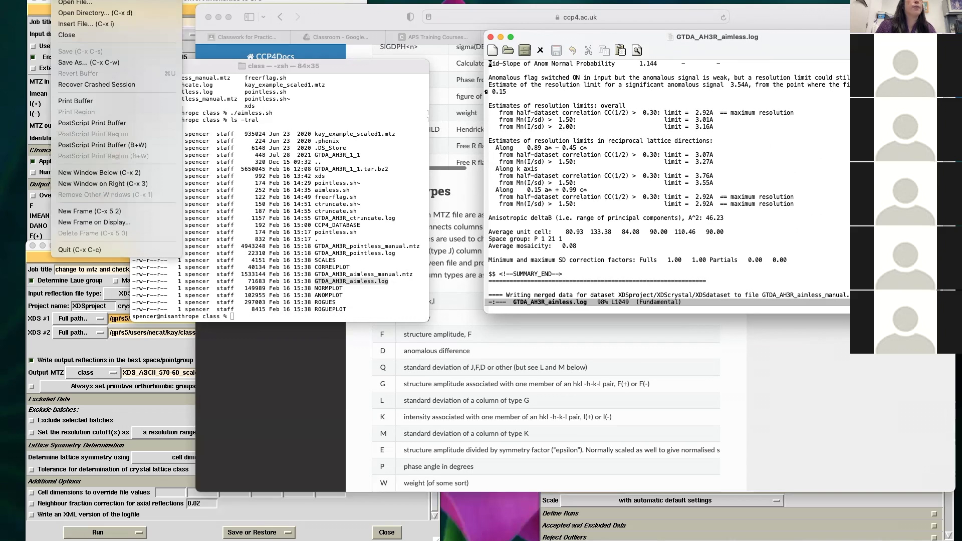
pyautogui.click(69, 2)
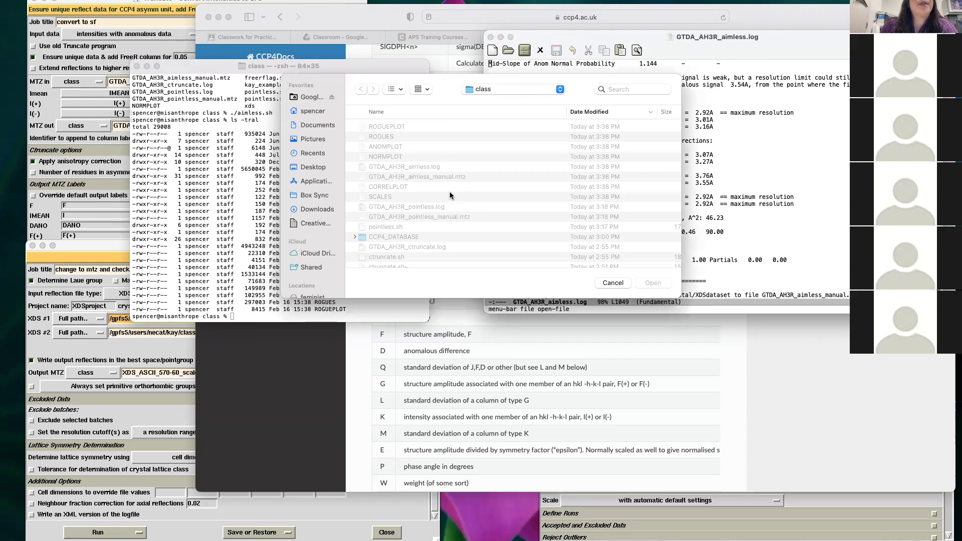
pyautogui.scroll(-5, 437, 215)
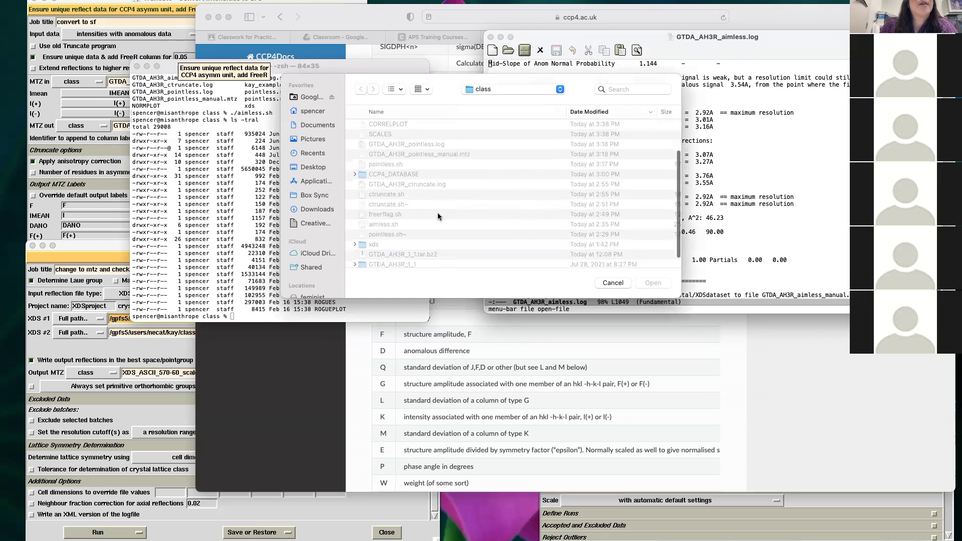
pyautogui.click(404, 226)
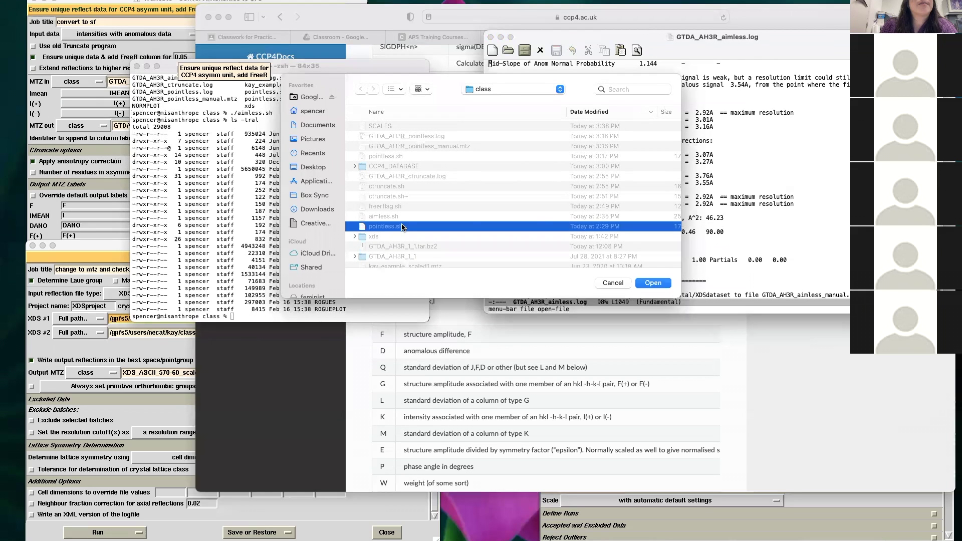
pyautogui.scroll(-1, 459, 219)
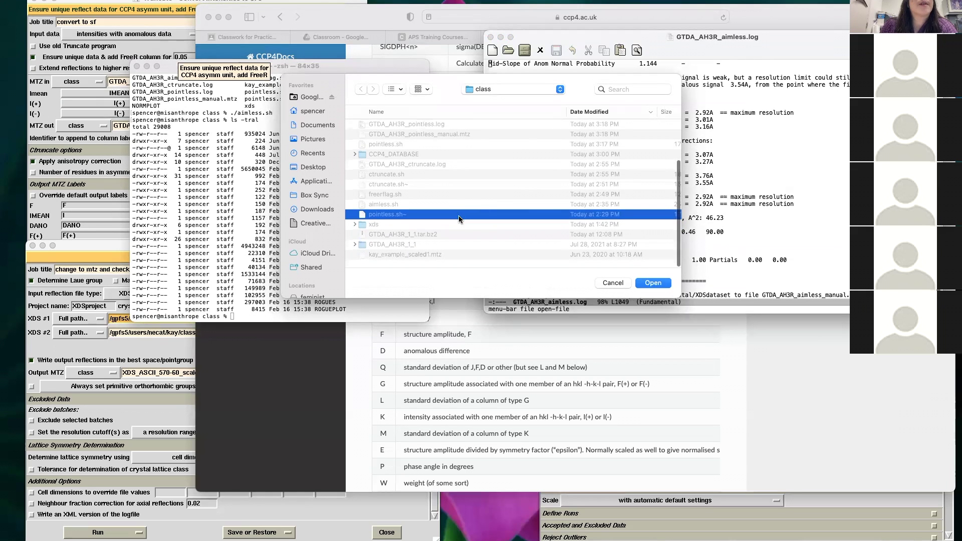
pyautogui.scroll(7, 458, 217)
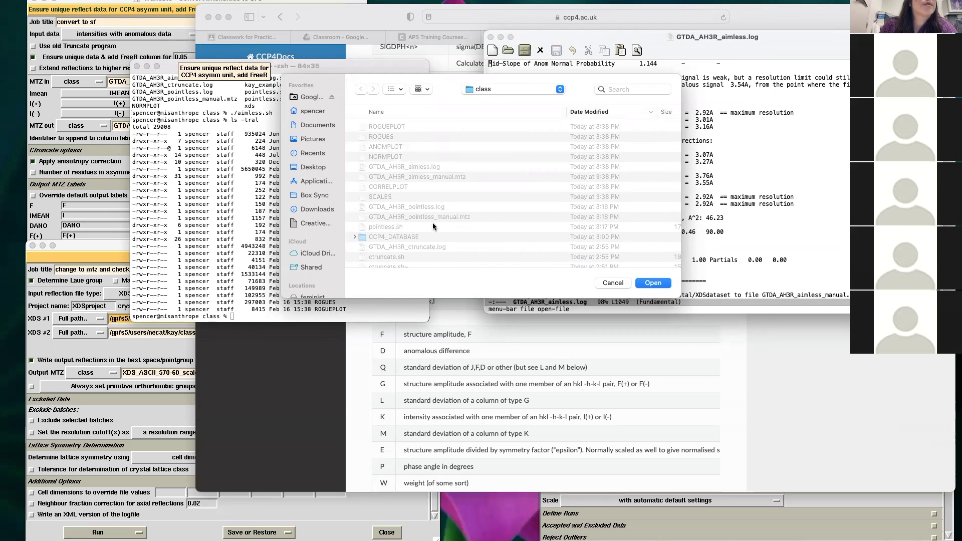
pyautogui.click(399, 227)
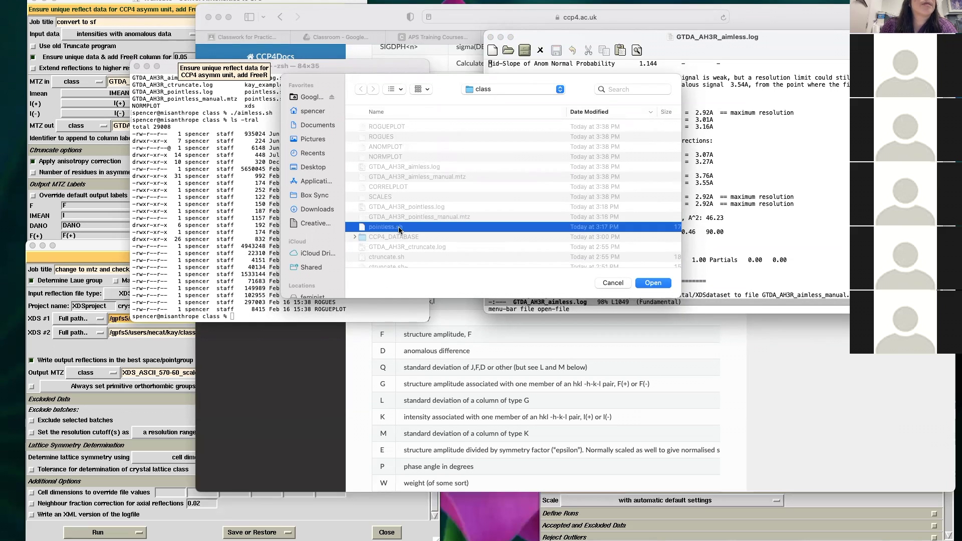
pyautogui.click(642, 282)
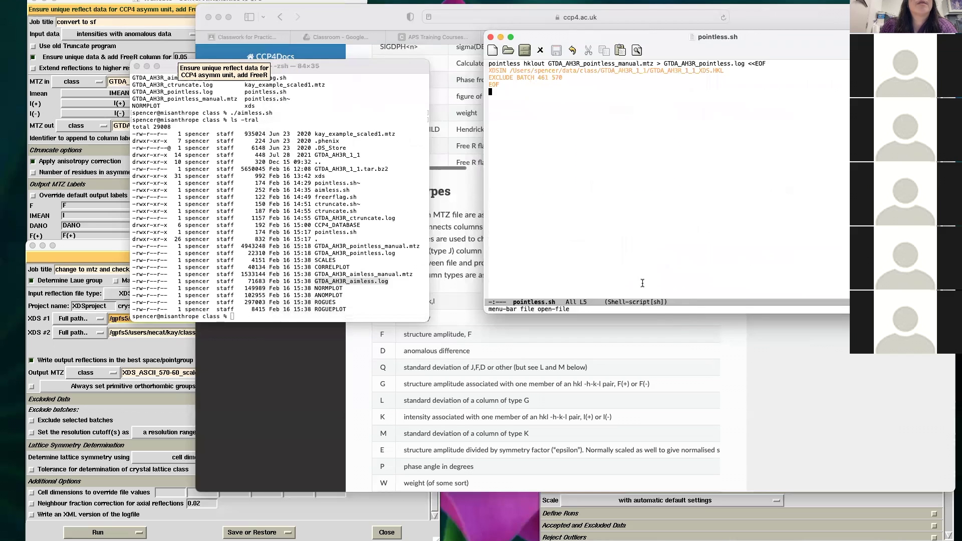
# - List the contents of the /gpfs5/users/necat/kay/class/ directory in the terminal
pyautogui.click(307, 267)
pyautogui.click(306, 267)
pyautogui.write('more GTDA_AH3R_pointless.log')
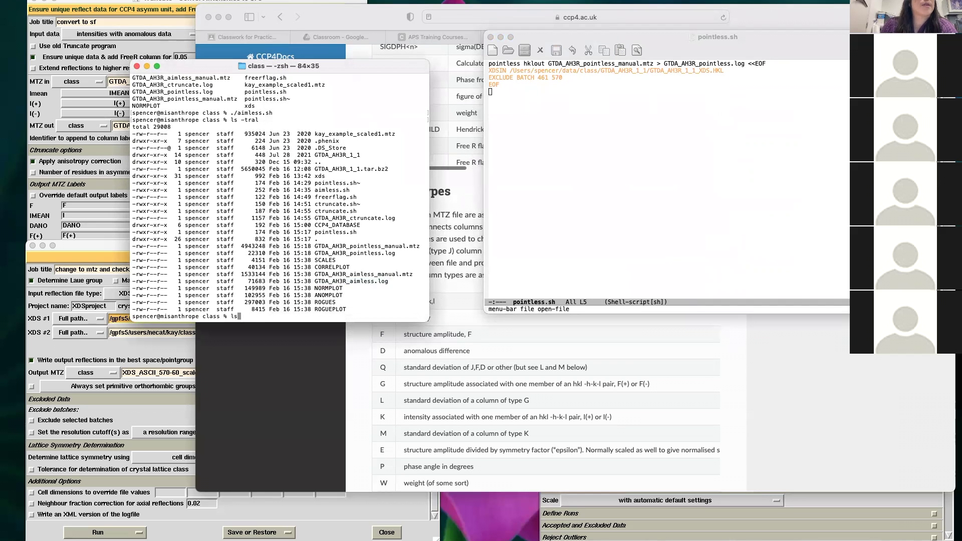
pyautogui.press('Up')
pyautogui.press('Up')
pyautogui.press('Up')
pyautogui.press('Up')
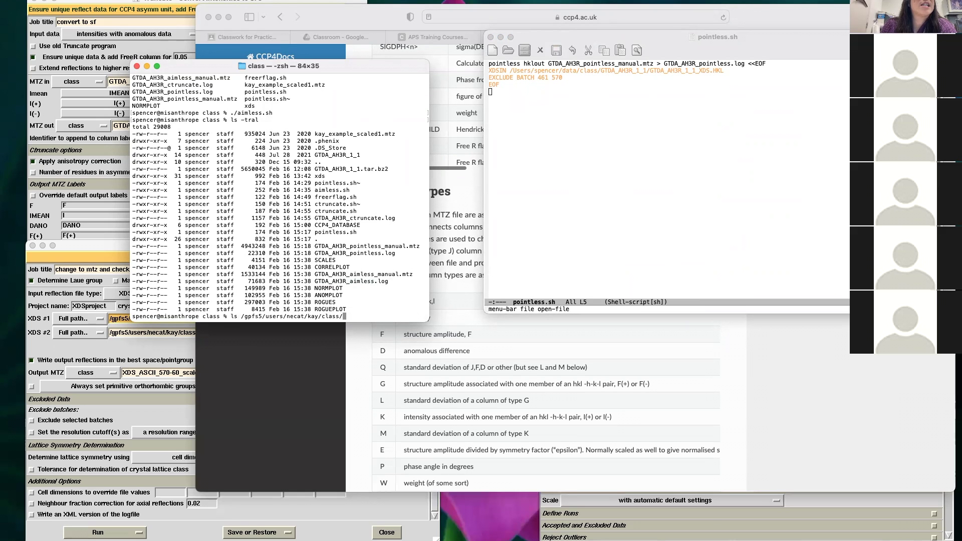
pyautogui.press('Return')
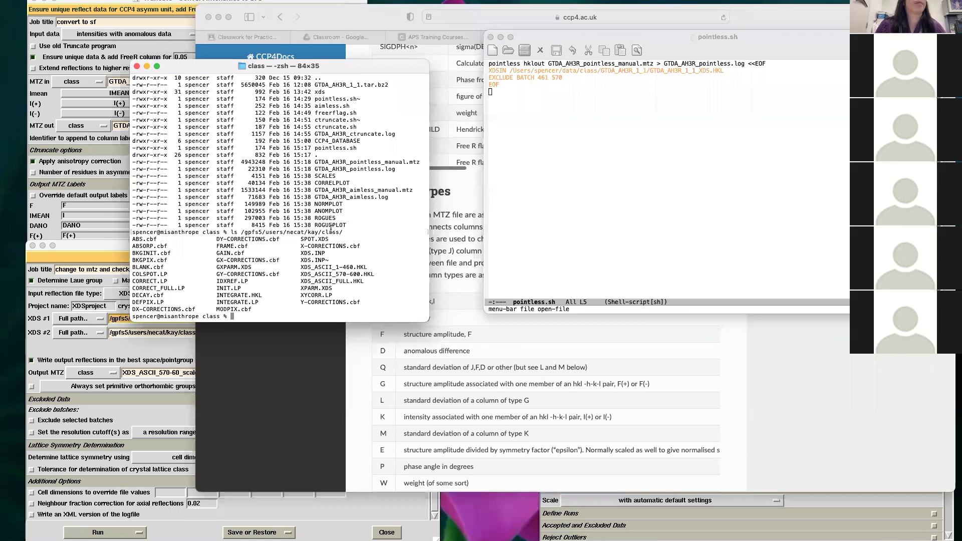
# - Replace the XDSIN input path in pointless.sh with the /gpfs5/users/necat/kay/class/ directory path copied from the terminal
pyautogui.moveTo(344, 232); pyautogui.dragTo(241, 234)
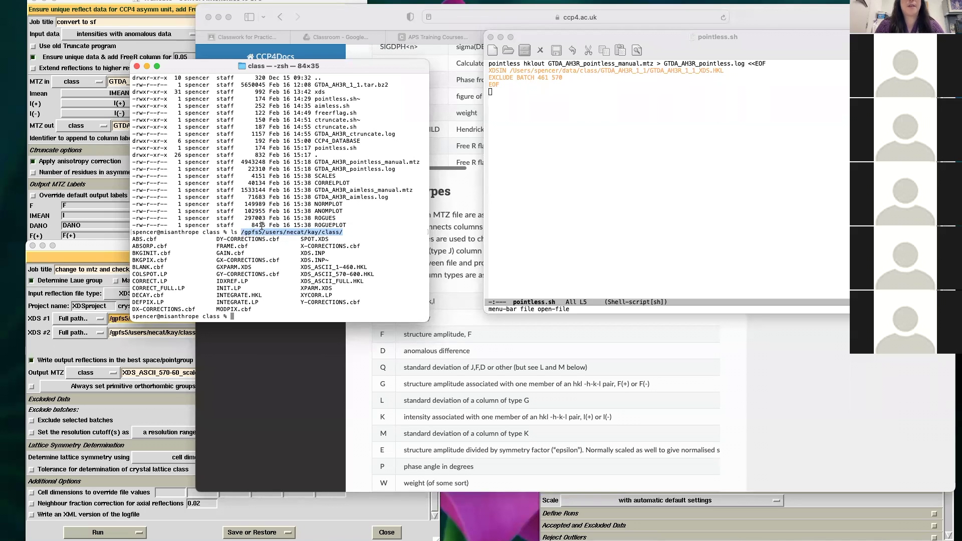
pyautogui.click(728, 70)
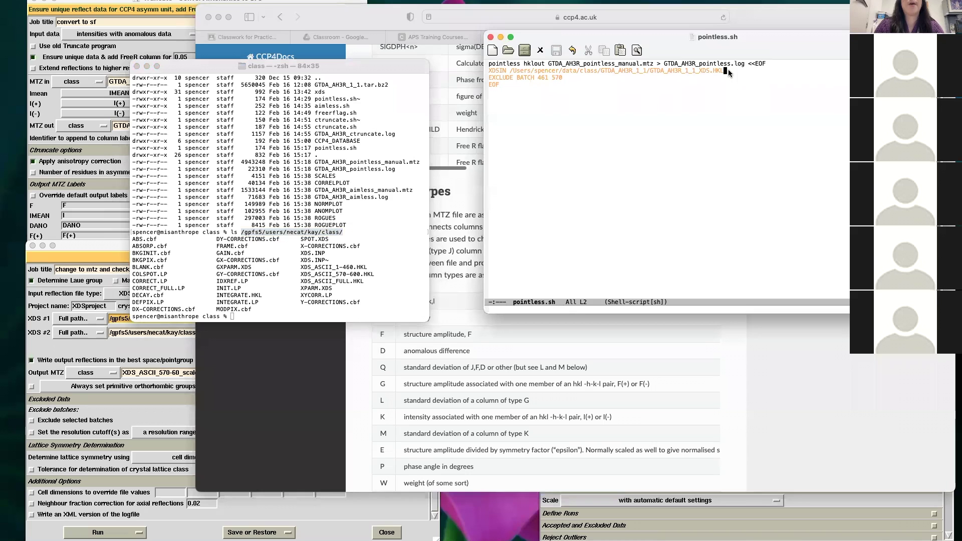
pyautogui.press('BackSpace')
pyautogui.press('BackSpace')
pyautogui.press('BackSpace')
pyautogui.press('BackSpace')
pyautogui.press('BackSpace')
pyautogui.press('BackSpace')
pyautogui.press('BackSpace')
pyautogui.press('BackSpace')
pyautogui.press('BackSpace')
pyautogui.press('BackSpace')
pyautogui.press('BackSpace')
pyautogui.press('BackSpace')
pyautogui.press('BackSpace')
pyautogui.press('BackSpace')
pyautogui.press('BackSpace')
pyautogui.press('BackSpace')
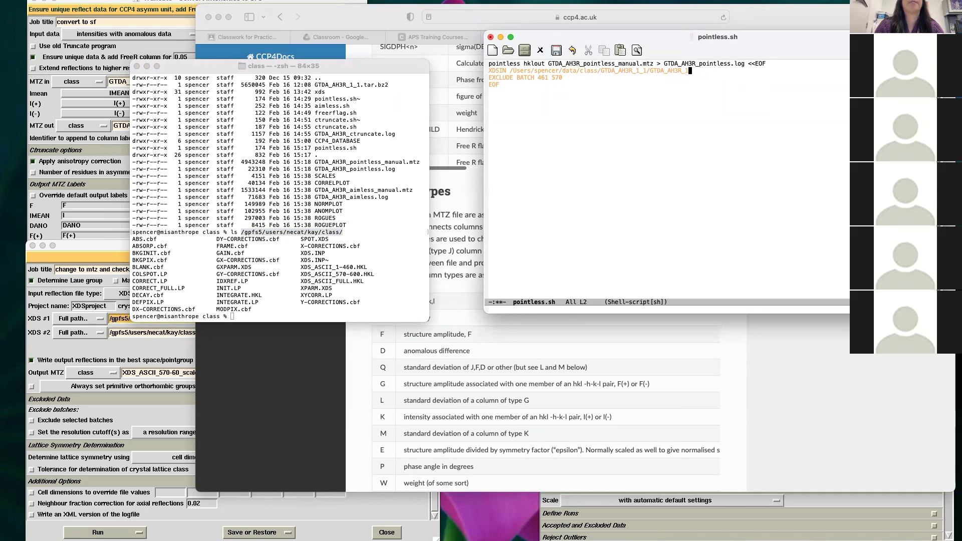
pyautogui.press('BackSpace')
pyautogui.press('BackSpace')
pyautogui.press('BackSpace')
pyautogui.press('BackSpace')
pyautogui.press('BackSpace')
pyautogui.press('BackSpace')
pyautogui.press('BackSpace')
pyautogui.press('BackSpace')
pyautogui.press('BackSpace')
pyautogui.press('BackSpace')
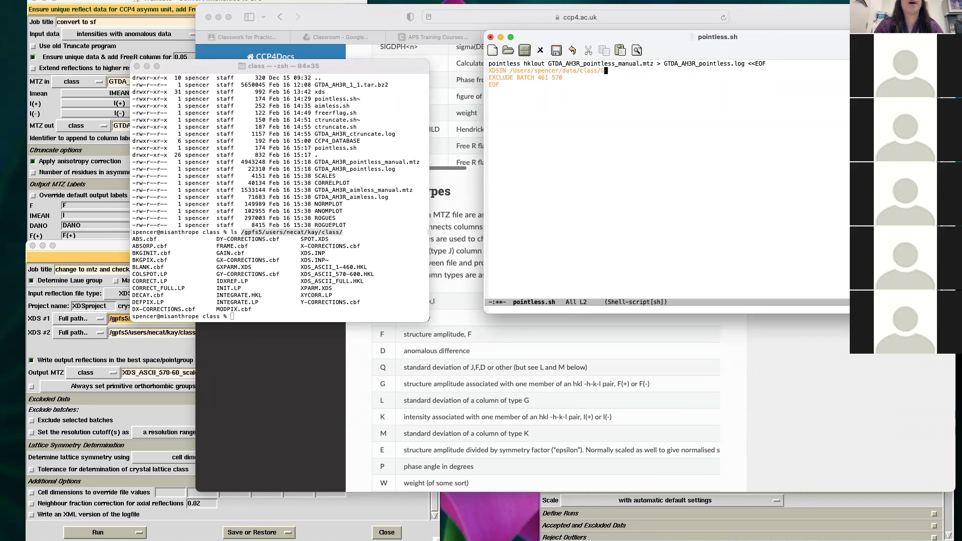
pyautogui.press('BackSpace')
pyautogui.press('BackSpace')
pyautogui.press('BackSpace')
pyautogui.press('BackSpace')
pyautogui.press('BackSpace')
pyautogui.press('BackSpace')
pyautogui.press('BackSpace')
pyautogui.press('BackSpace')
pyautogui.press('BackSpace')
pyautogui.press('BackSpace')
pyautogui.press('BackSpace')
pyautogui.press('BackSpace')
pyautogui.press('BackSpace')
pyautogui.press('BackSpace')
pyautogui.press('BackSpace')
pyautogui.press('BackSpace')
pyautogui.press('BackSpace')
pyautogui.press('BackSpace')
pyautogui.press('BackSpace')
pyautogui.press('BackSpace')
pyautogui.press('BackSpace')
pyautogui.hotkey('ctrl', 'y')
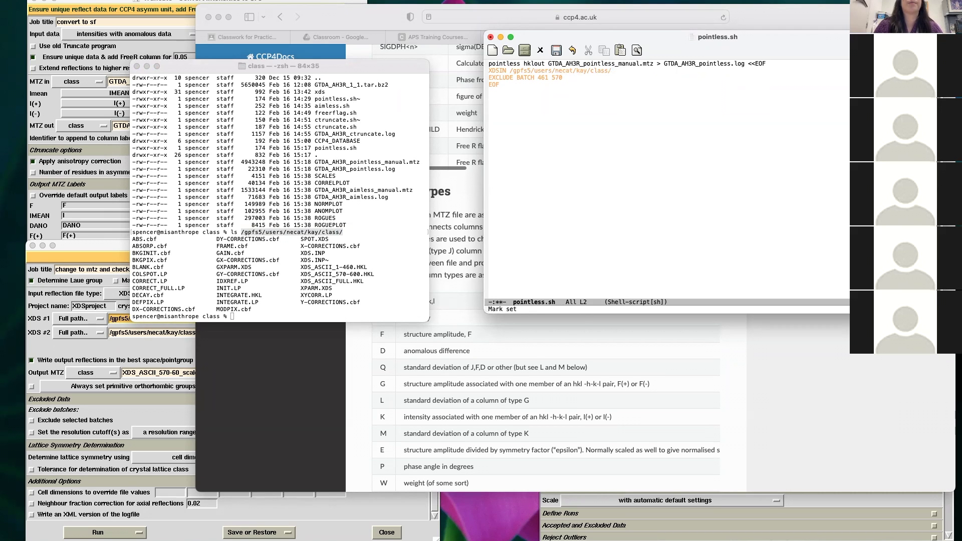
# - Replace the EXCLUDE BATCH line in pointless.sh with a second XDSIN line containing the path /gpfs5/users/necat/kay/class/
pyautogui.click(563, 78)
pyautogui.press('BackSpace')
pyautogui.press('BackSpace')
pyautogui.press('BackSpace')
pyautogui.press('BackSpace')
pyautogui.press('BackSpace')
pyautogui.press('BackSpace')
pyautogui.press('BackSpace')
pyautogui.press('BackSpace')
pyautogui.press('BackSpace')
pyautogui.press('BackSpace')
pyautogui.press('BackSpace')
pyautogui.press('BackSpace')
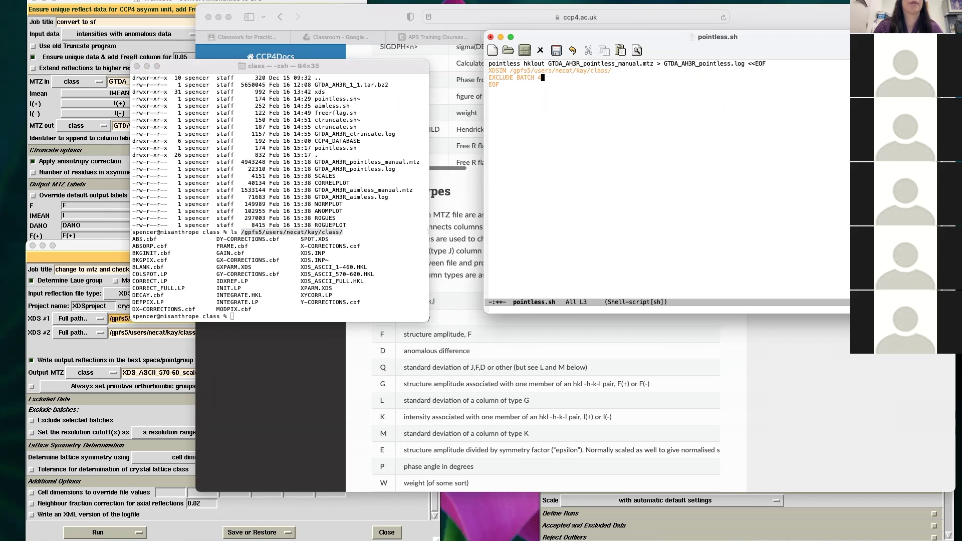
pyautogui.press('BackSpace')
pyautogui.press('BackSpace')
pyautogui.press('BackSpace')
pyautogui.press('BackSpace')
pyautogui.press('BackSpace')
pyautogui.press('BackSpace')
pyautogui.press('BackSpace')
pyautogui.press('BackSpace')
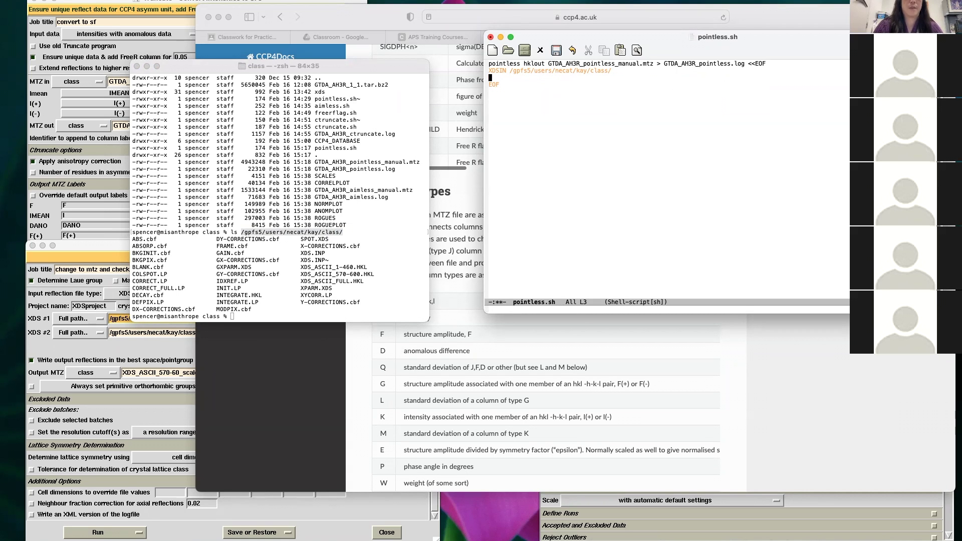
pyautogui.write('XDSI')
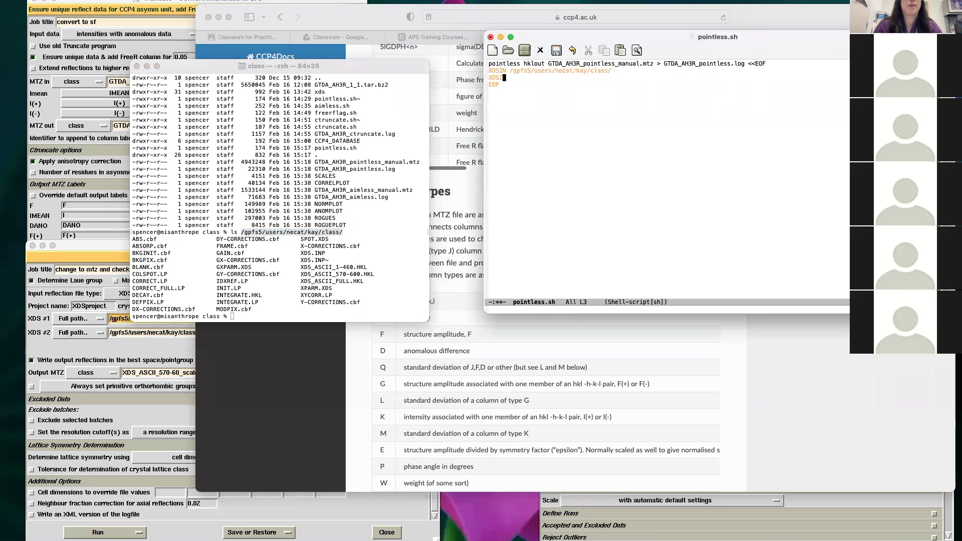
pyautogui.hotkey('ctrl', 'y')
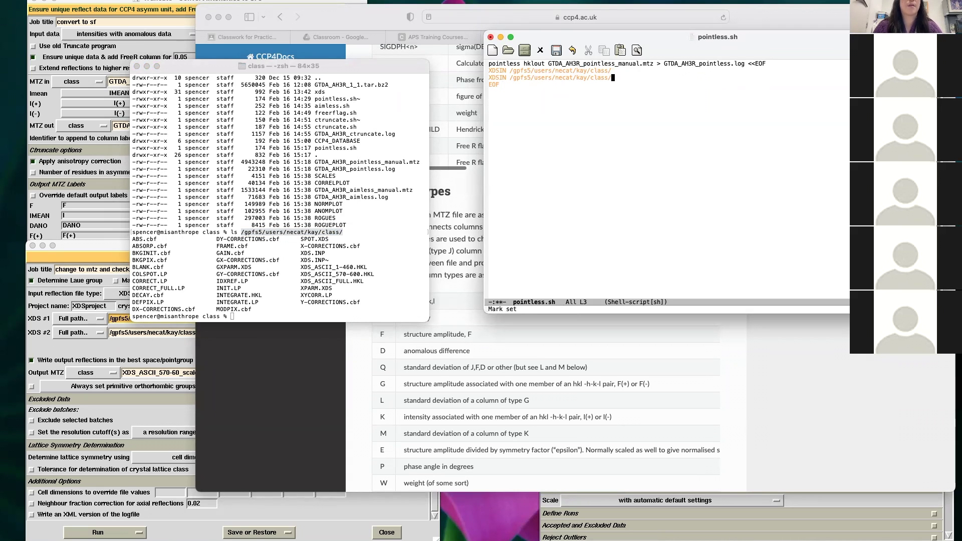
# - Complete the two XDSIN paths in pointless.sh with the file names XDS_ASCII_1-460.HKL and XDS_ASCII_570-600.HKL
pyautogui.click(369, 269)
pyautogui.moveTo(369, 268); pyautogui.dragTo(300, 267)
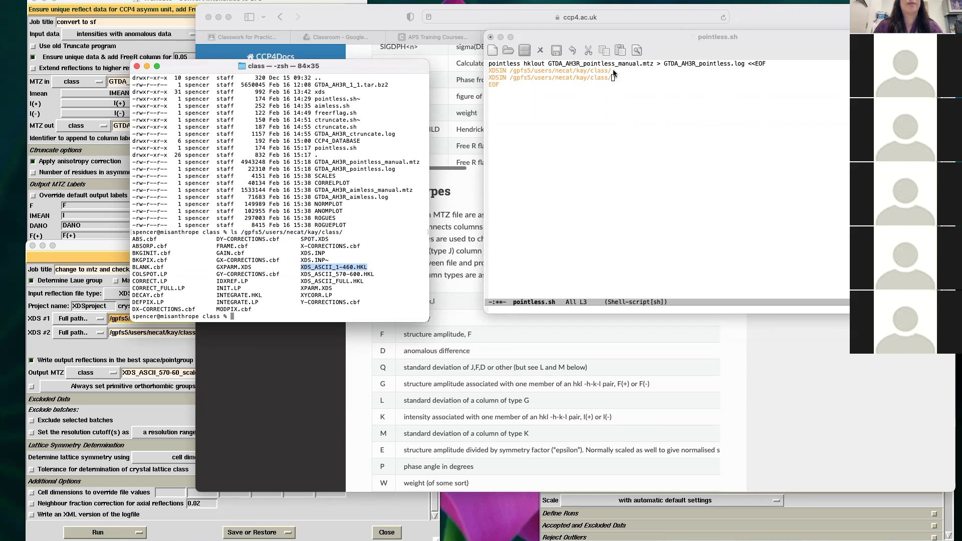
pyautogui.click(612, 69)
pyautogui.hotkey('ctrl', 'y')
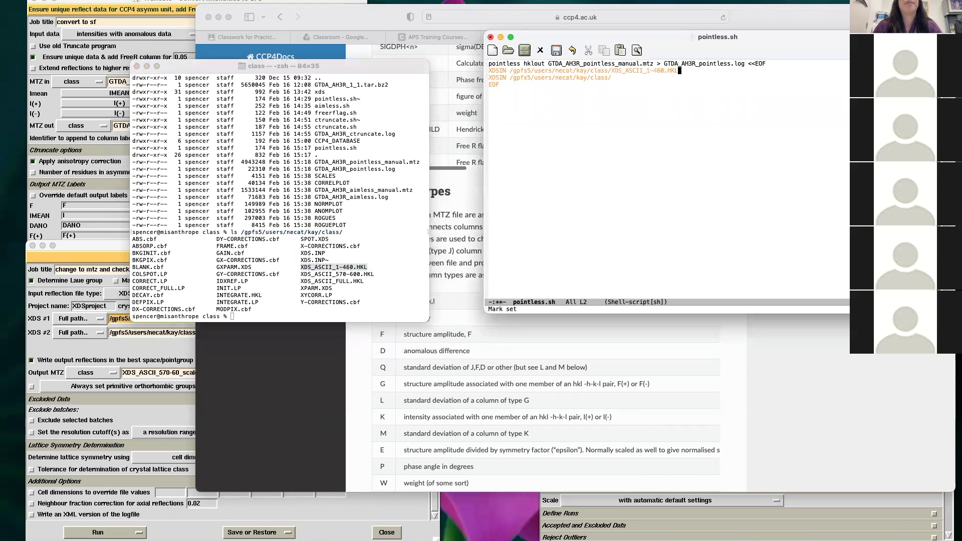
pyautogui.click(377, 273)
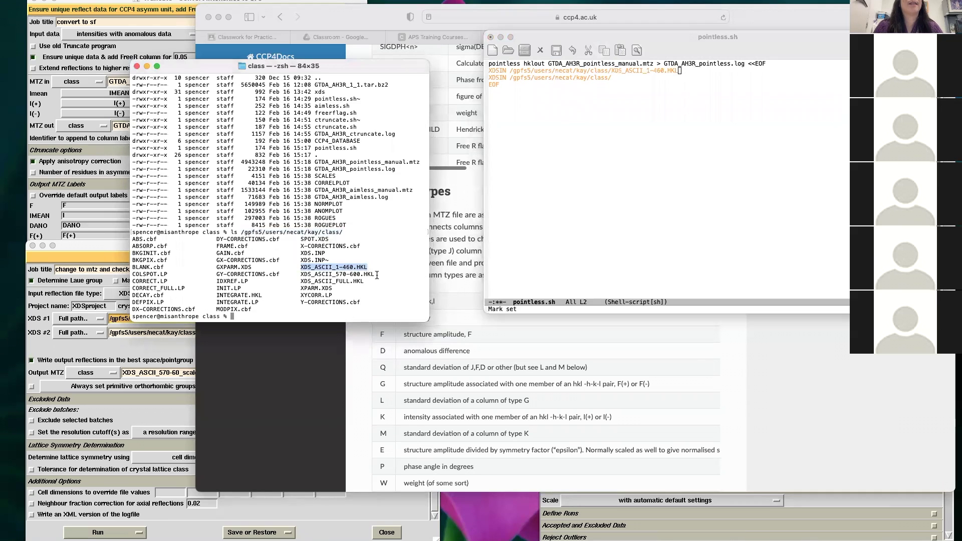
pyautogui.moveTo(374, 275); pyautogui.dragTo(301, 274)
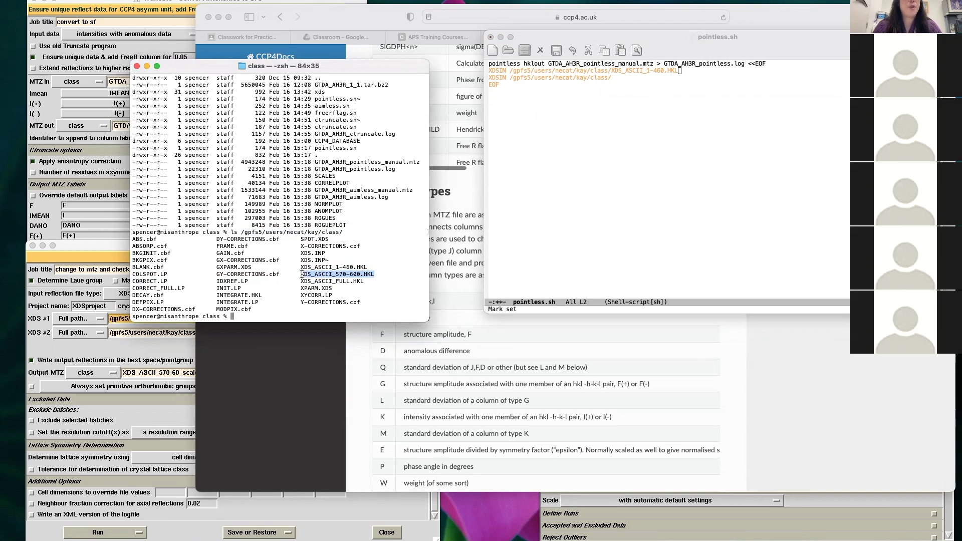
pyautogui.click(629, 77)
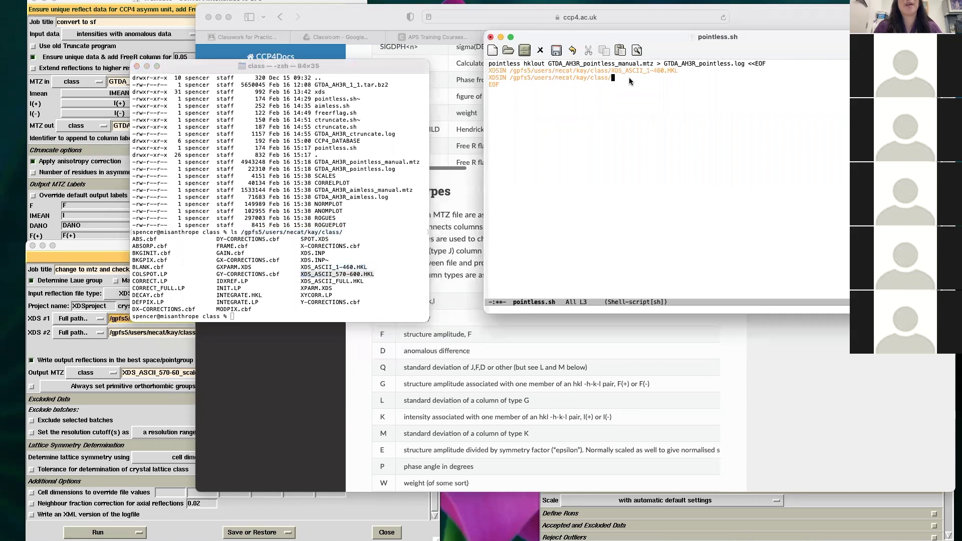
pyautogui.hotkey('ctrl', 'y')
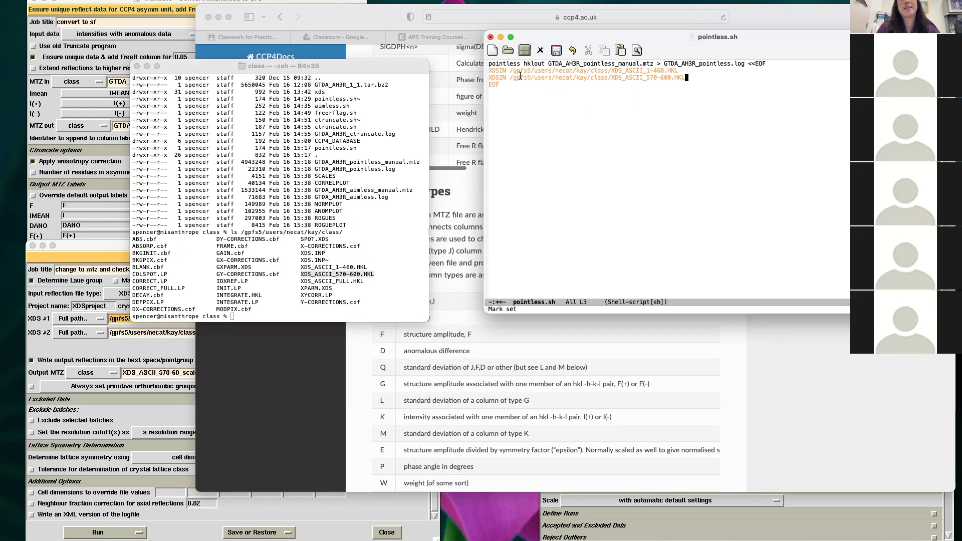
# - Rename the script's outputs to GTDA_AH3R_pointless_manual2.mtz and GTDA_AH3R_pointless2.log, and save pointless.sh
pyautogui.click(639, 64)
pyautogui.write('2')
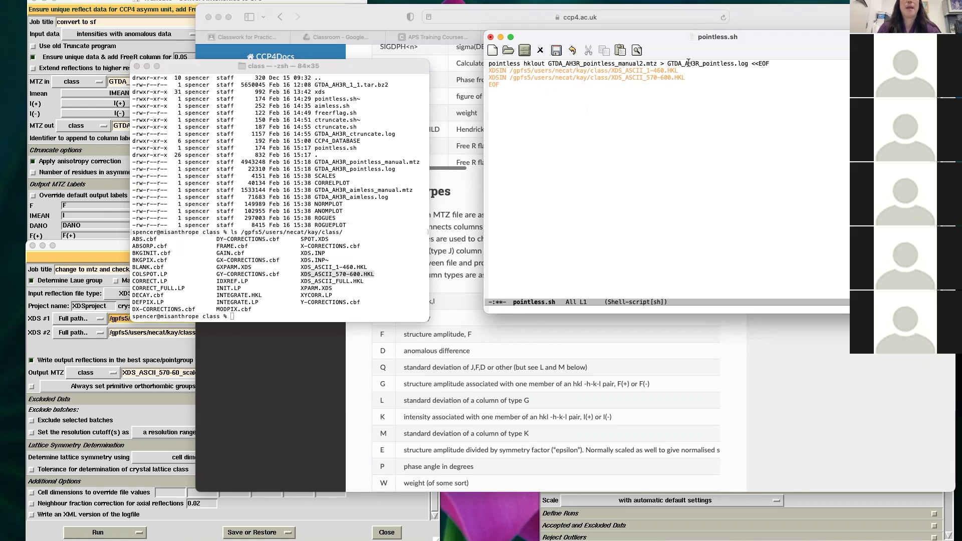
pyautogui.click(735, 64)
pyautogui.write('2')
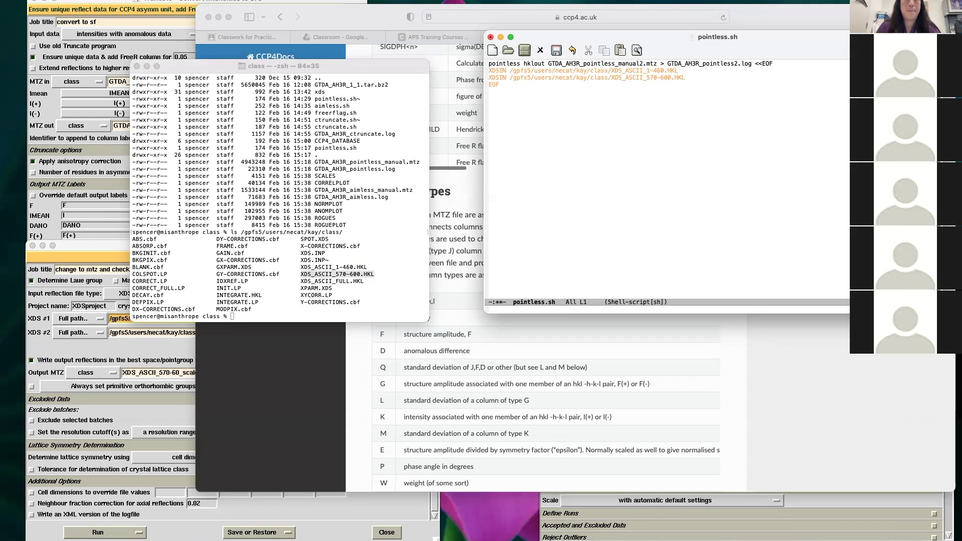
pyautogui.hotkey('ctrl', 'x')
pyautogui.press('s')
pyautogui.press('y')
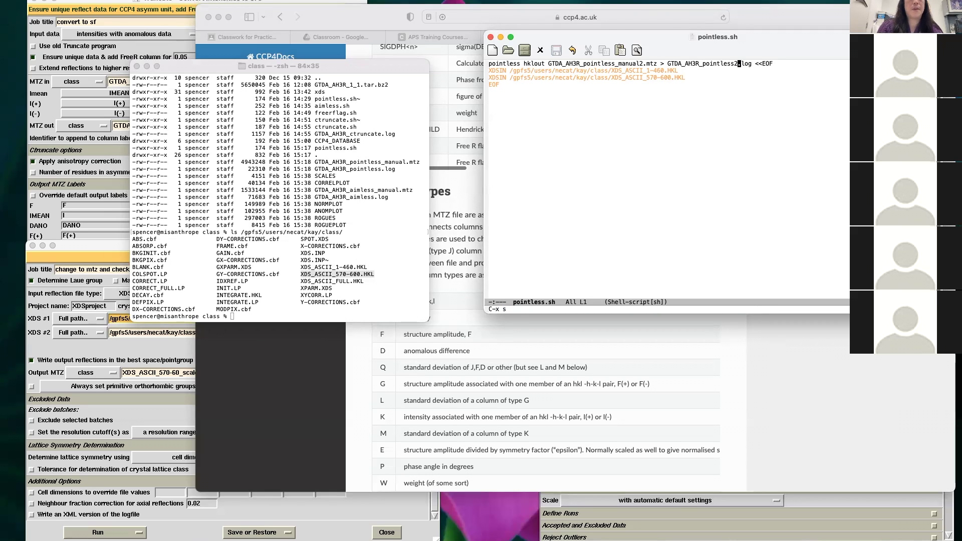
# - Switch to the terminal and run the script with ./pointless.sh
pyautogui.click(310, 246)
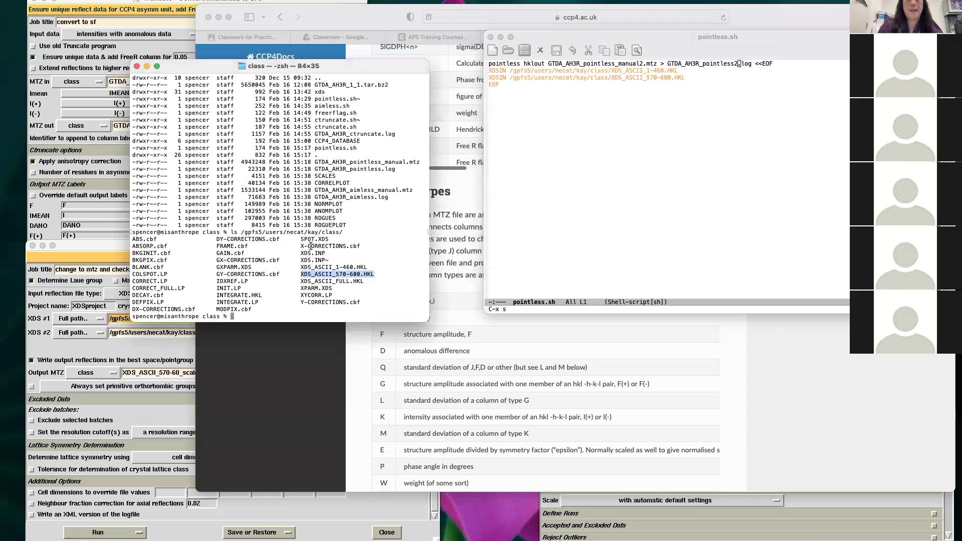
pyautogui.write('ls')
pyautogui.press('Up')
pyautogui.press('Up')
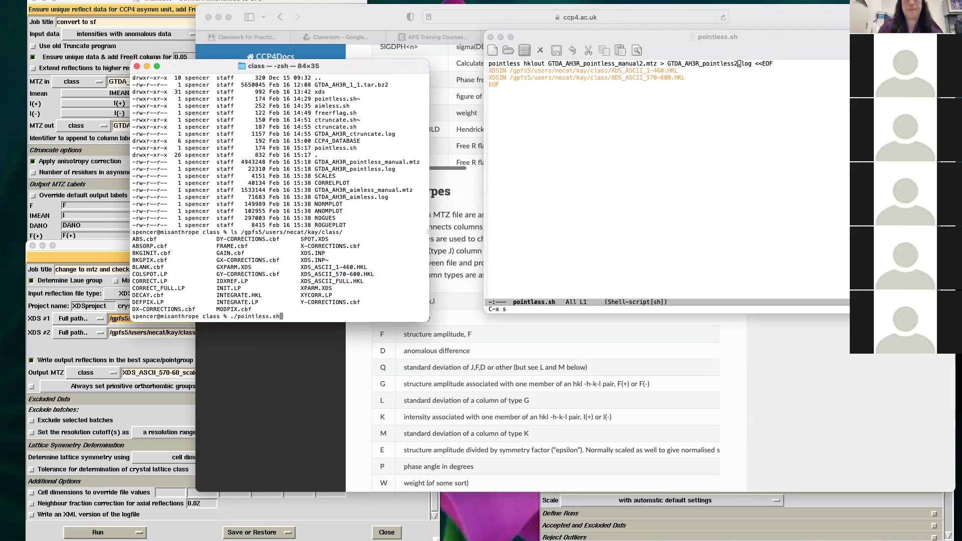
pyautogui.press('Return')
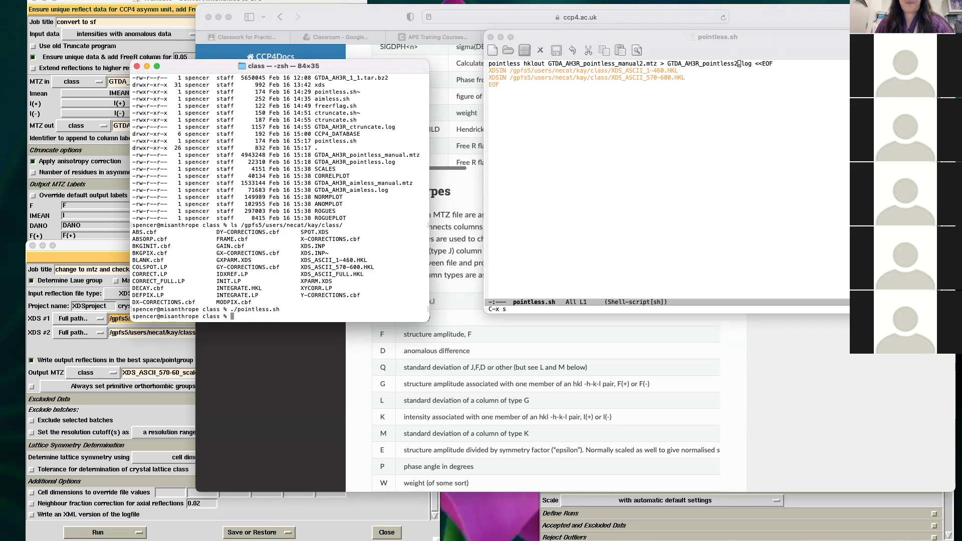
# - List the class folder with ls and ls -tral, and compare the new pointless MTZ file with the earlier one
pyautogui.write('ls')
pyautogui.press('Return')
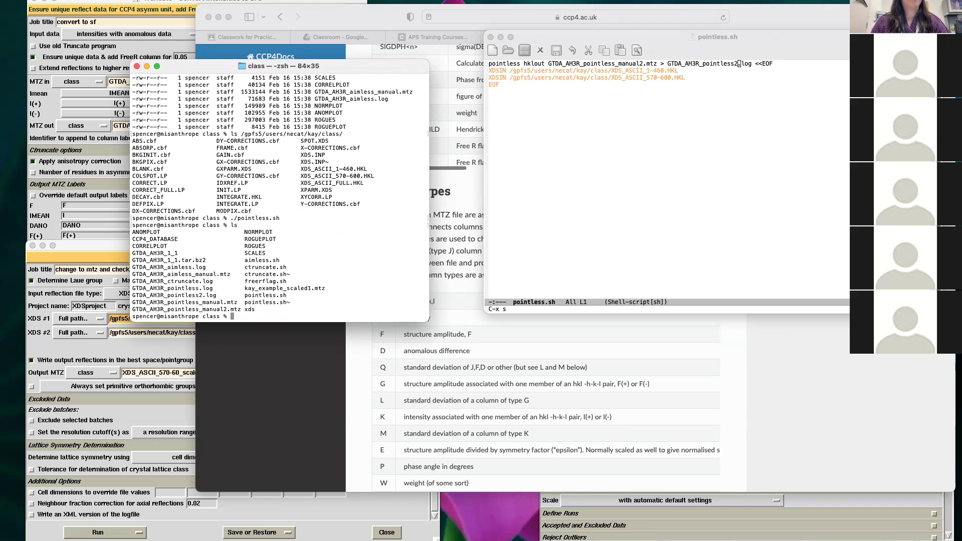
pyautogui.write('ls -tral')
pyautogui.press('Return')
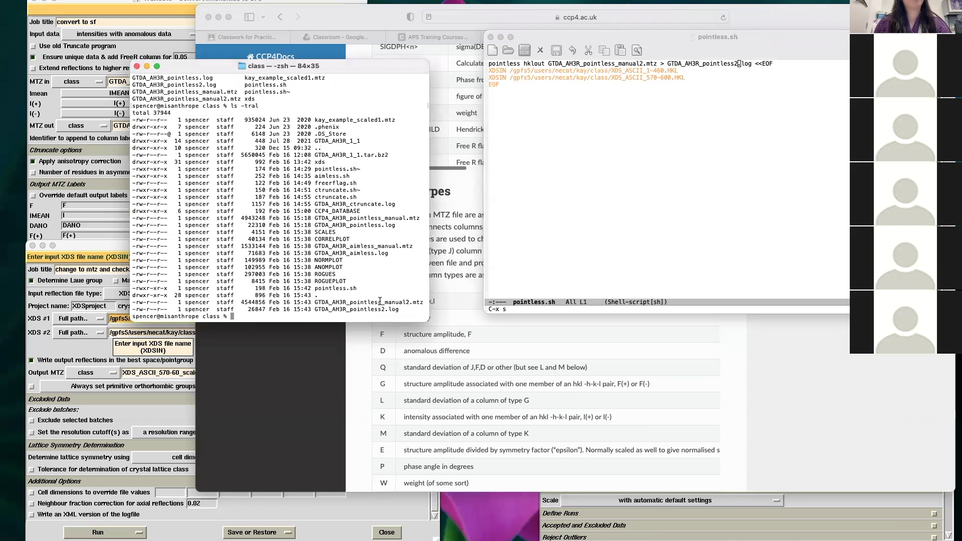
pyautogui.moveTo(314, 302); pyautogui.dragTo(423, 301)
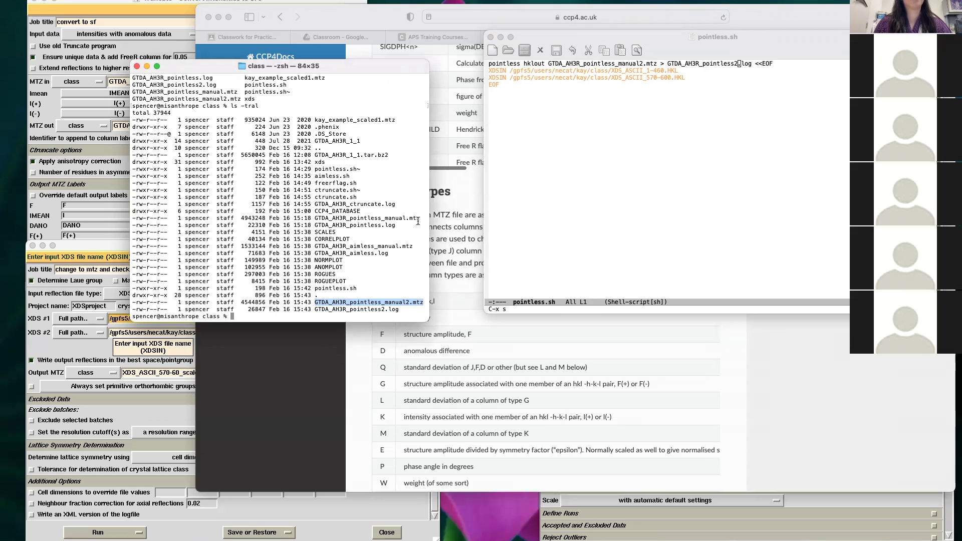
pyautogui.moveTo(419, 218); pyautogui.dragTo(315, 218)
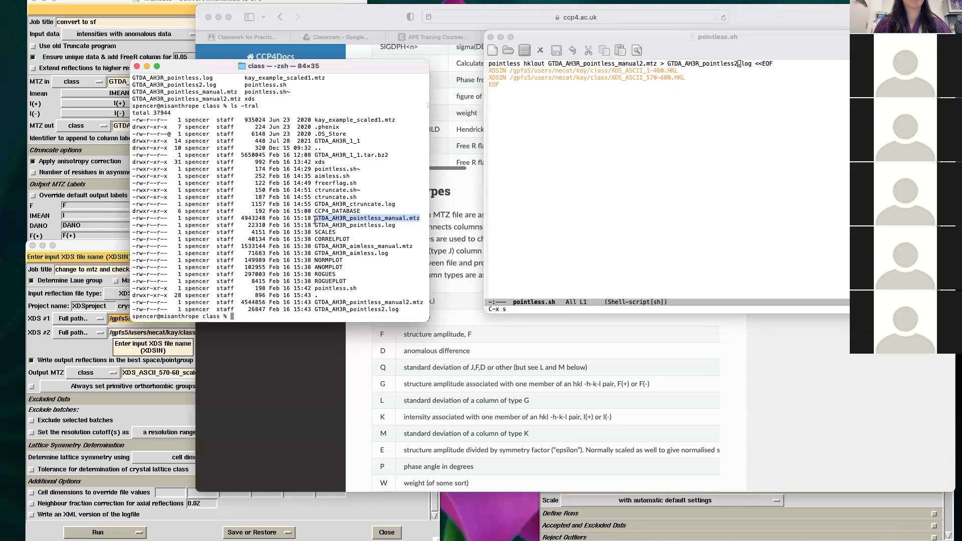
pyautogui.click(347, 314)
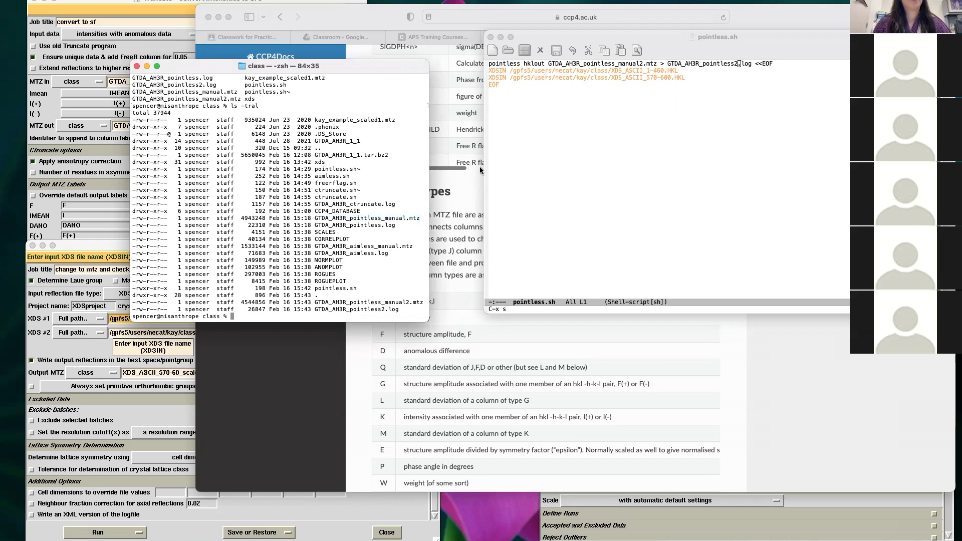
# - Switch to Emacs and open GTDA_AH3R_pointless2.log from the class folder
pyautogui.click(557, 38)
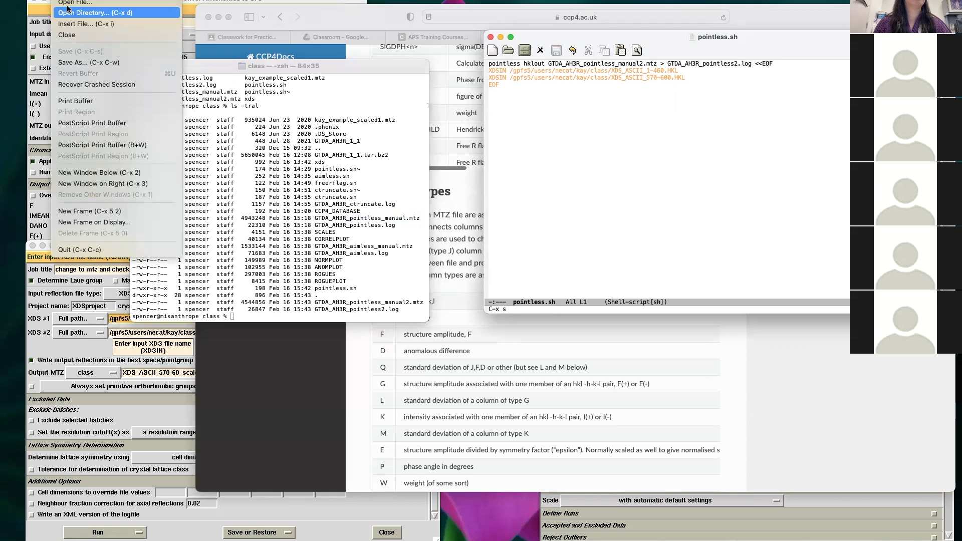
pyautogui.click(67, 6)
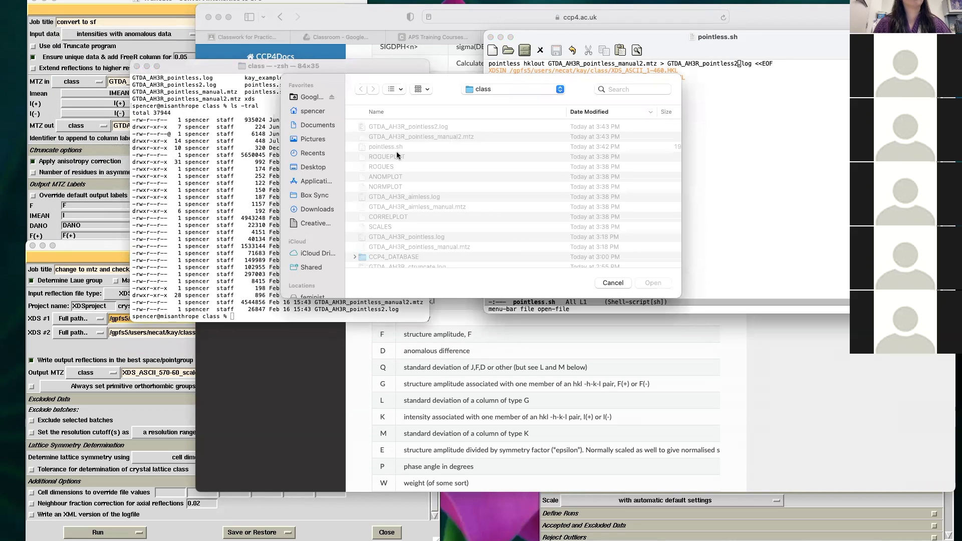
pyautogui.click(416, 129)
pyautogui.click(647, 284)
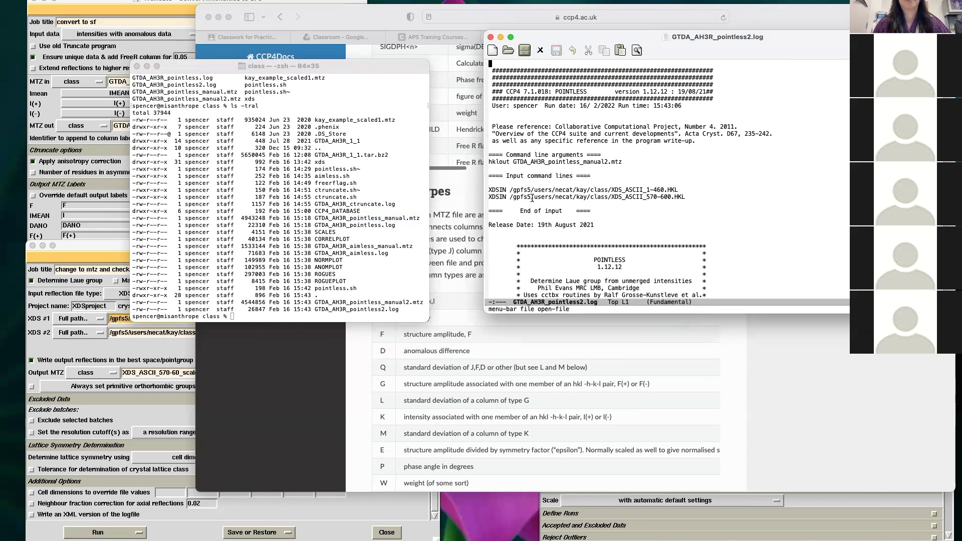
# - Examine the log's input command lines, the header lines of both XDS files, and the accepted observations and orientation matrix
pyautogui.scroll(-7, 666, 180)
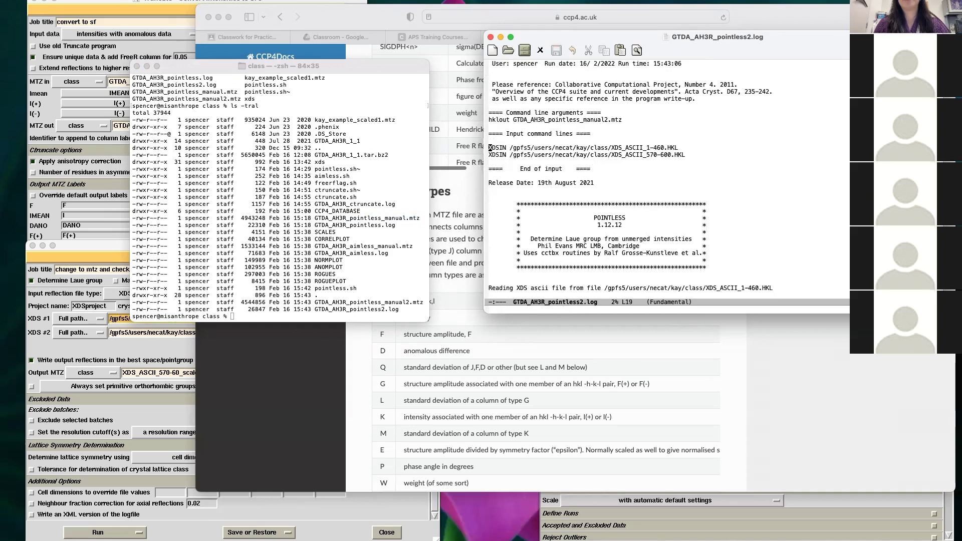
pyautogui.scroll(-4, 670, 180)
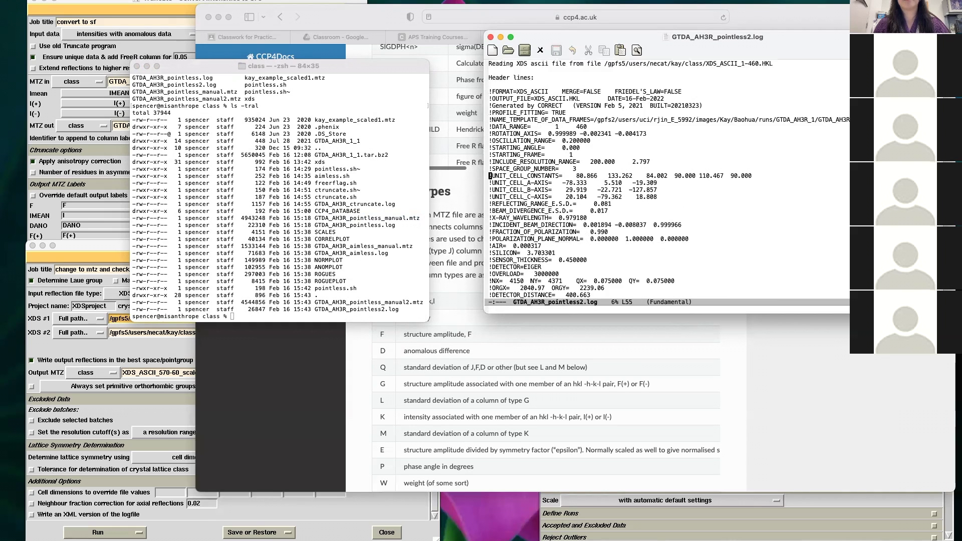
pyautogui.scroll(-10, 666, 180)
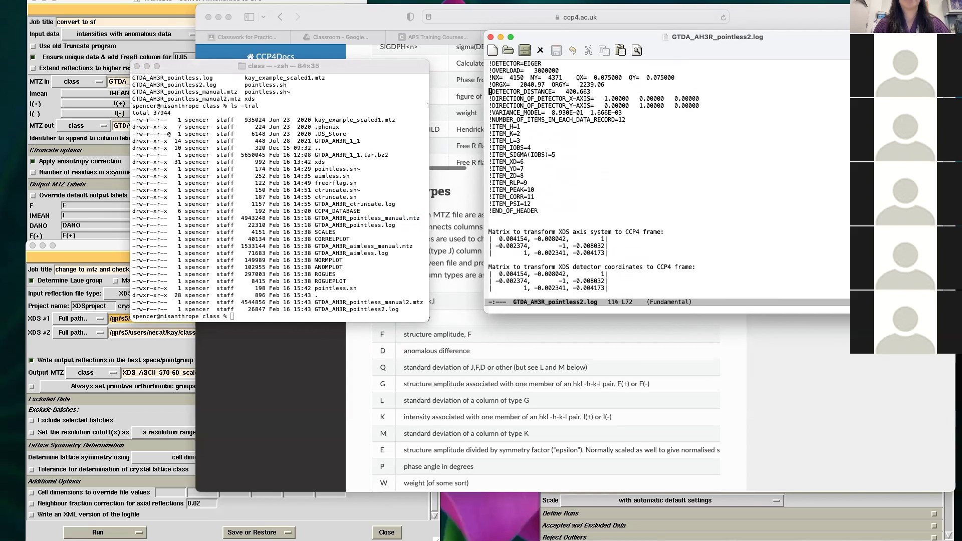
pyautogui.scroll(-2, 666, 180)
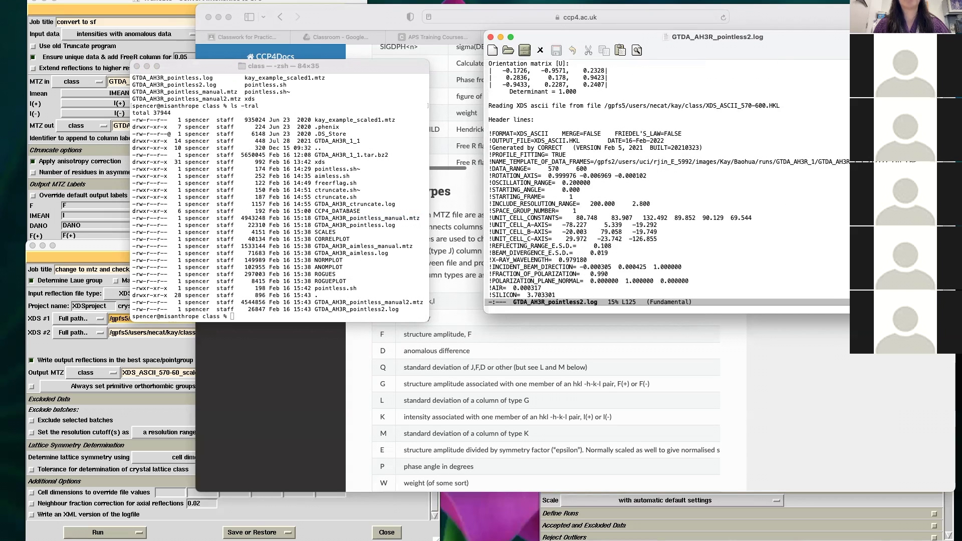
pyautogui.scroll(-1, 666, 181)
pyautogui.scroll(-10, 669, 180)
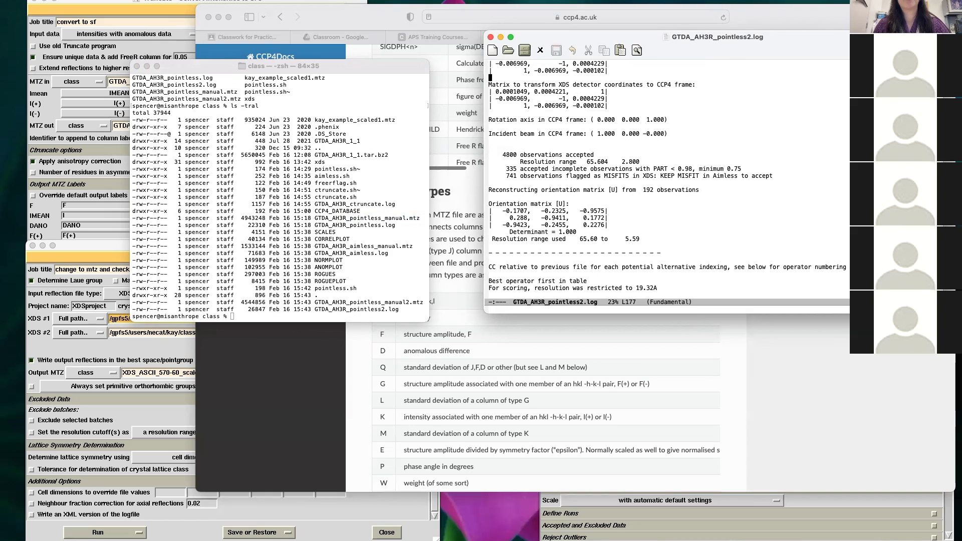
pyautogui.scroll(-3, 666, 180)
pyautogui.scroll(-3, 666, 183)
pyautogui.scroll(6, 666, 182)
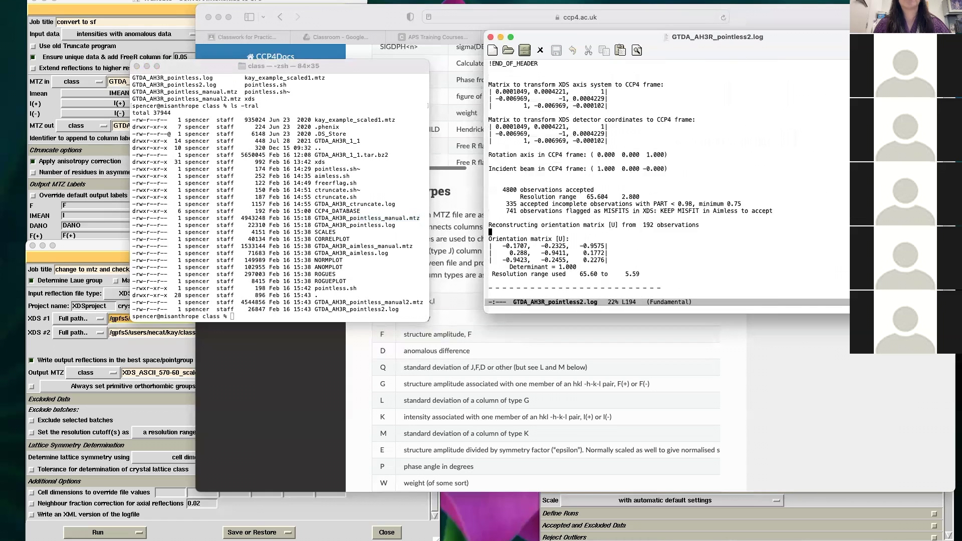
pyautogui.scroll(1, 666, 180)
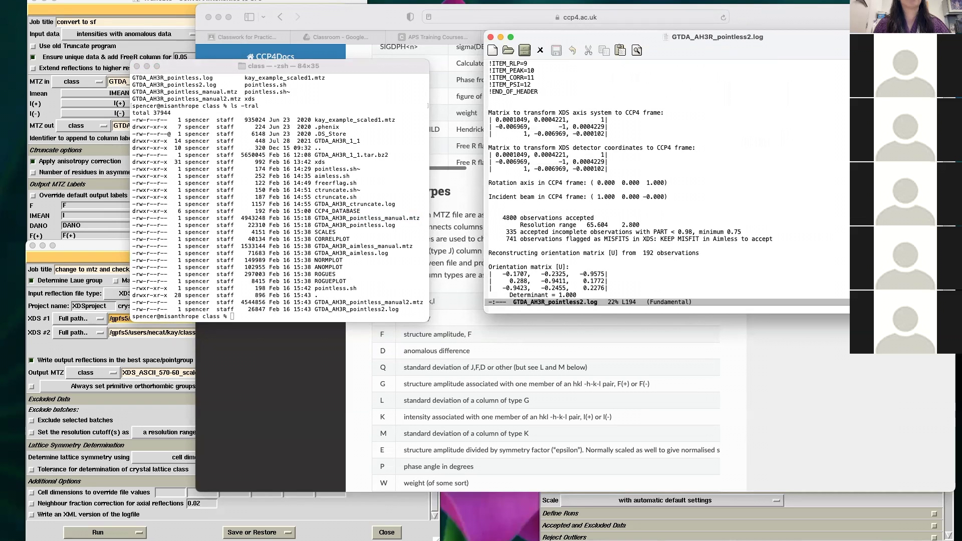
pyautogui.scroll(5, 666, 180)
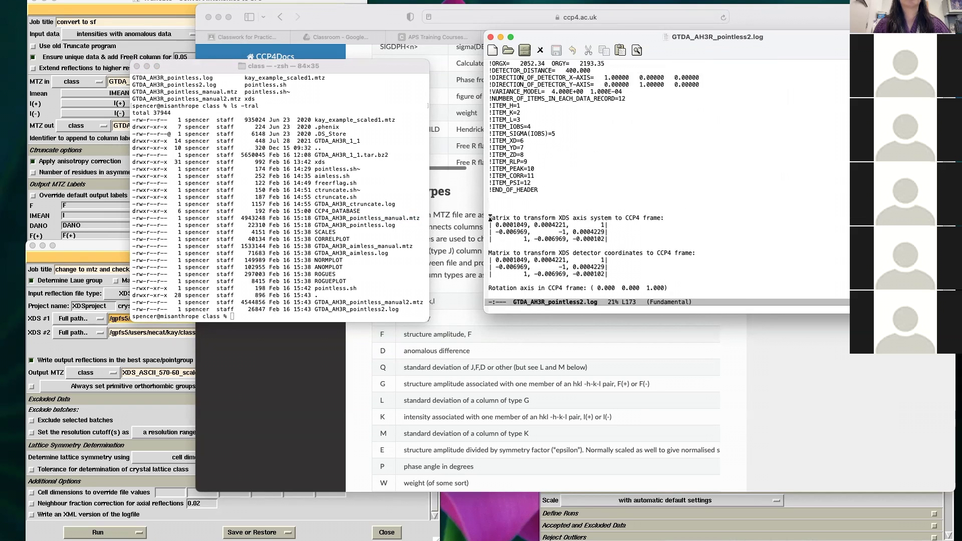
pyautogui.scroll(-8, 594, 179)
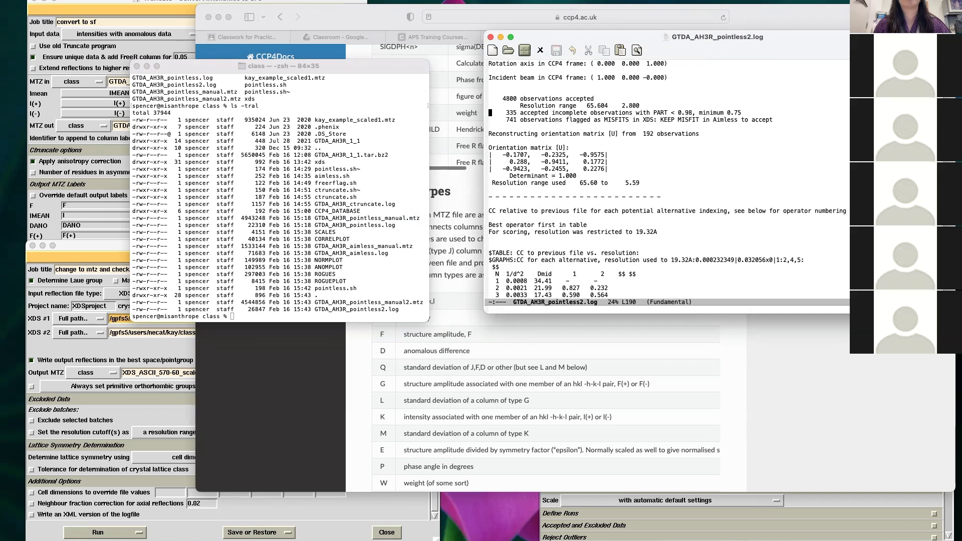
# - Examine the log's alternative indexing scores, the summary of test data for both runs, the unit cell deviations and the flagged observations
pyautogui.scroll(-5, 667, 179)
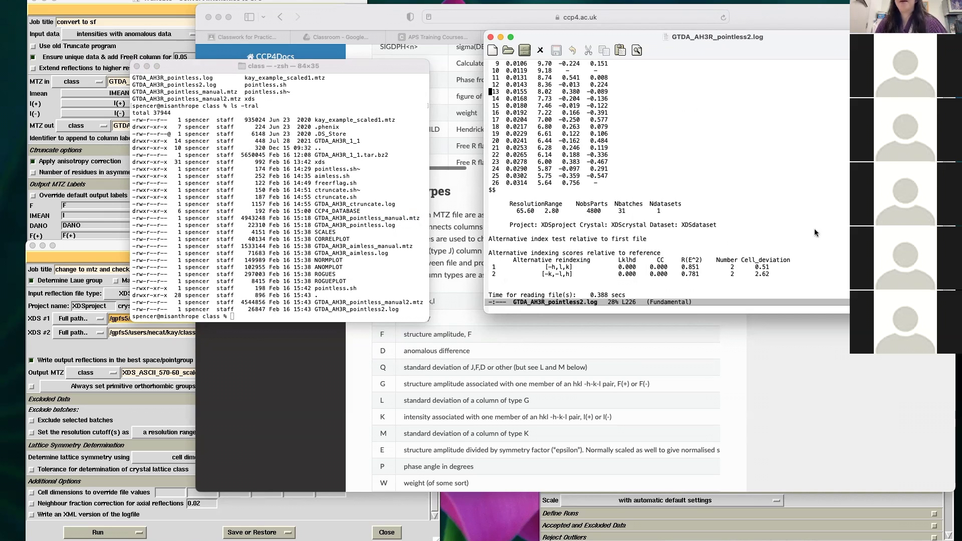
pyautogui.scroll(-5, 814, 228)
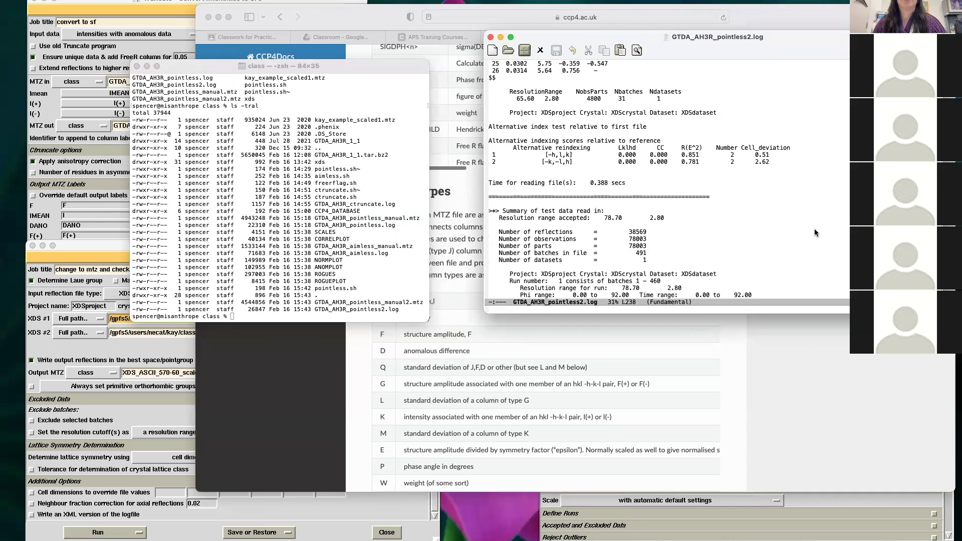
pyautogui.scroll(-2, 813, 228)
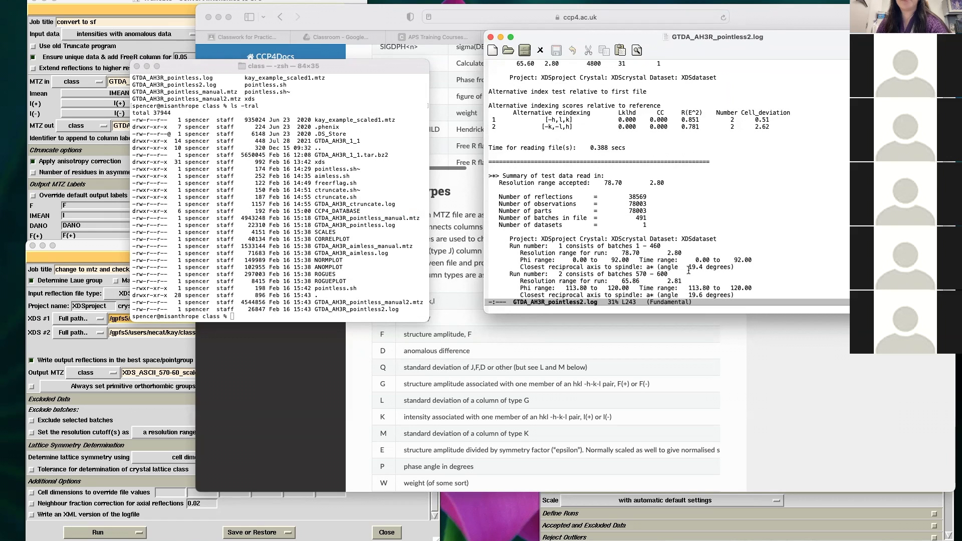
pyautogui.scroll(-4, 688, 269)
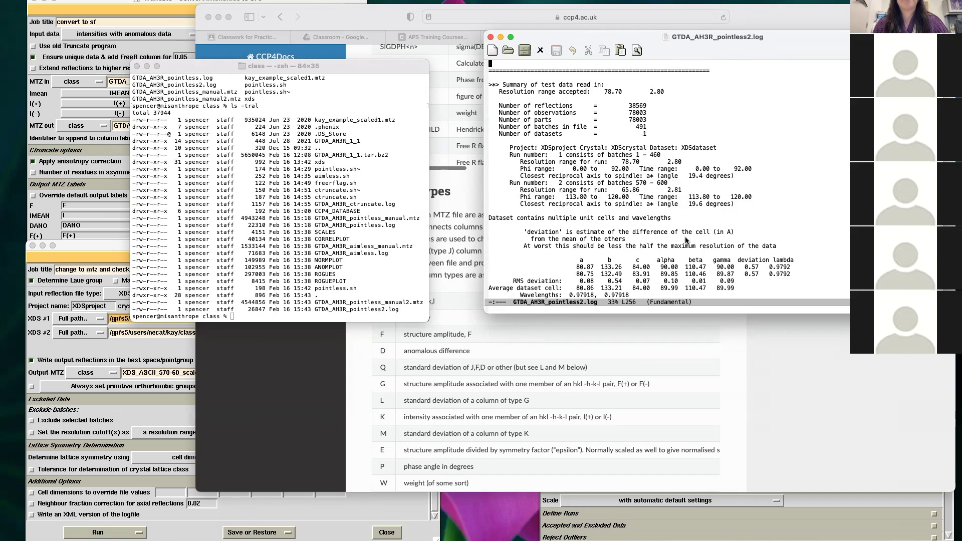
pyautogui.scroll(-1, 750, 221)
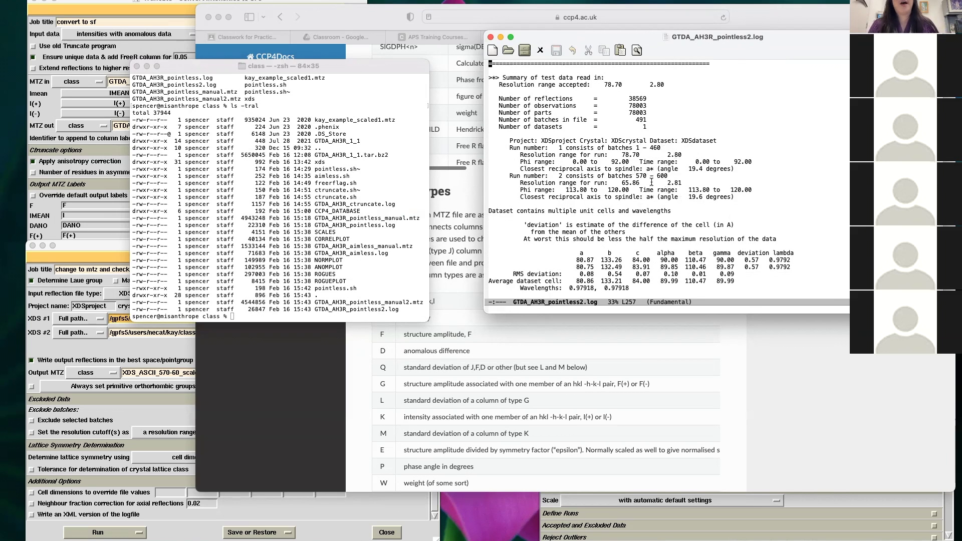
pyautogui.scroll(-5, 654, 220)
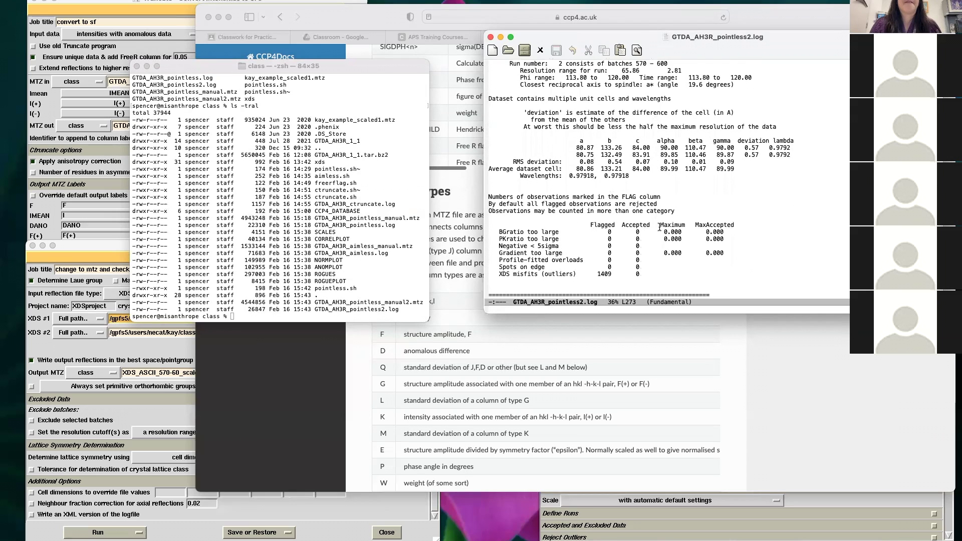
# - Examine the log's resolution estimate for point group determination, the twinning L-test, the lattice centering absences and the rotational symmetry scores
pyautogui.scroll(-8, 659, 226)
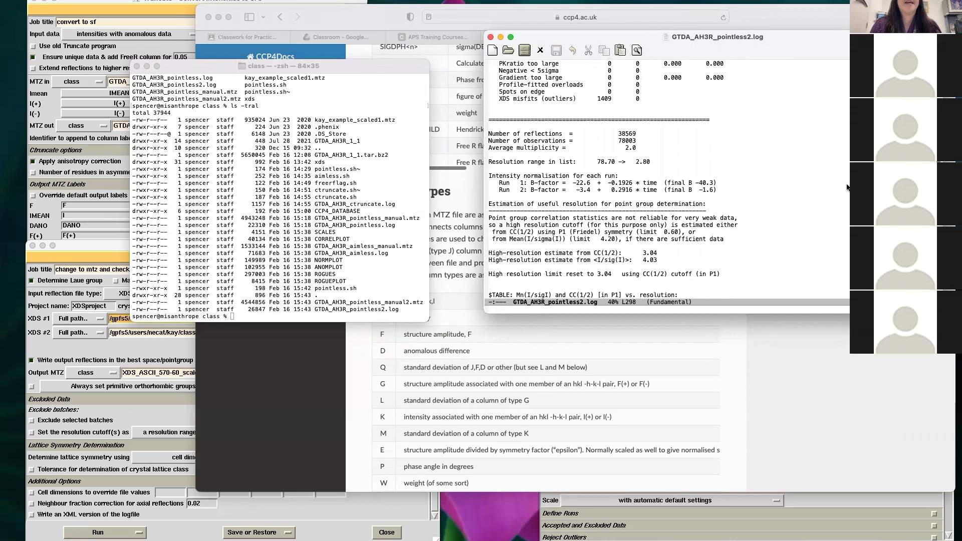
pyautogui.scroll(-13, 628, 179)
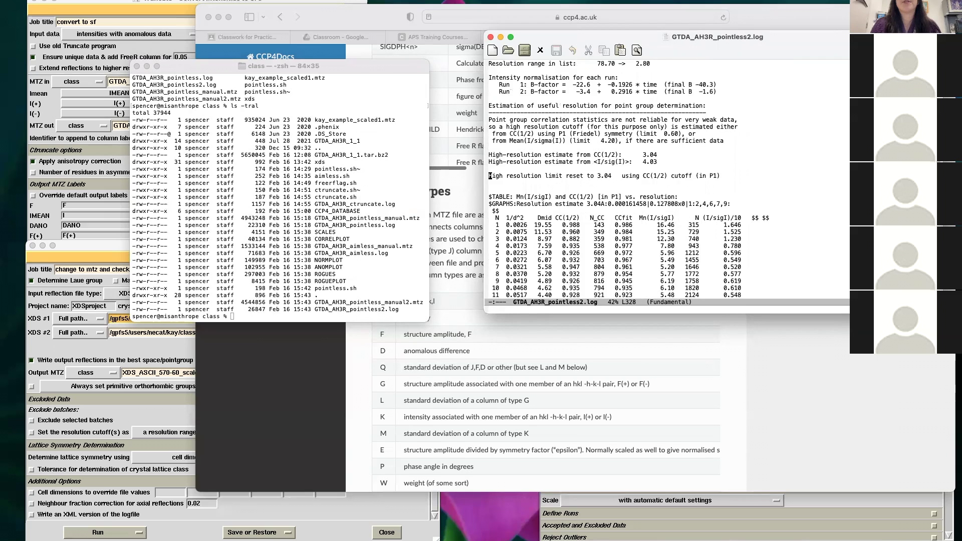
pyautogui.scroll(-10, 646, 183)
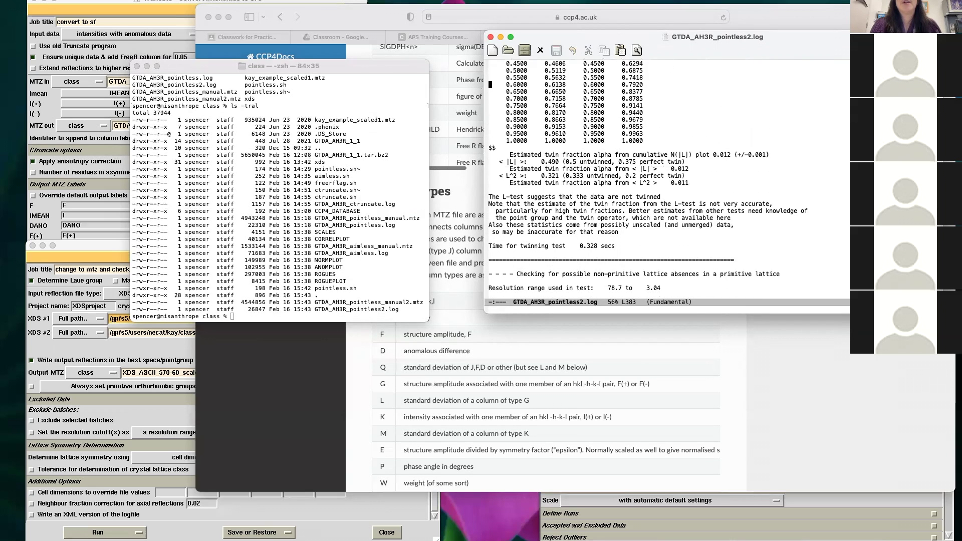
pyautogui.scroll(-2, 666, 180)
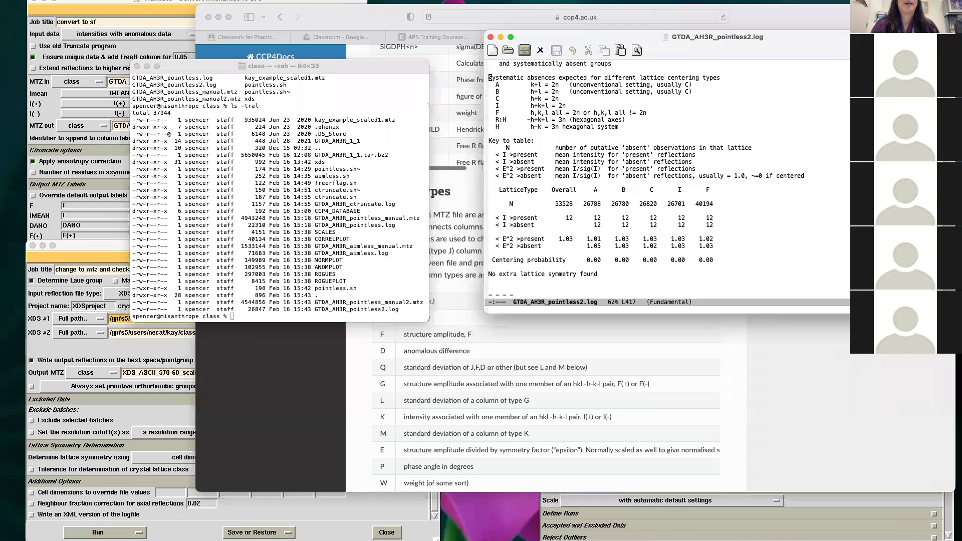
pyautogui.scroll(-2, 666, 180)
pyautogui.scroll(-12, 666, 180)
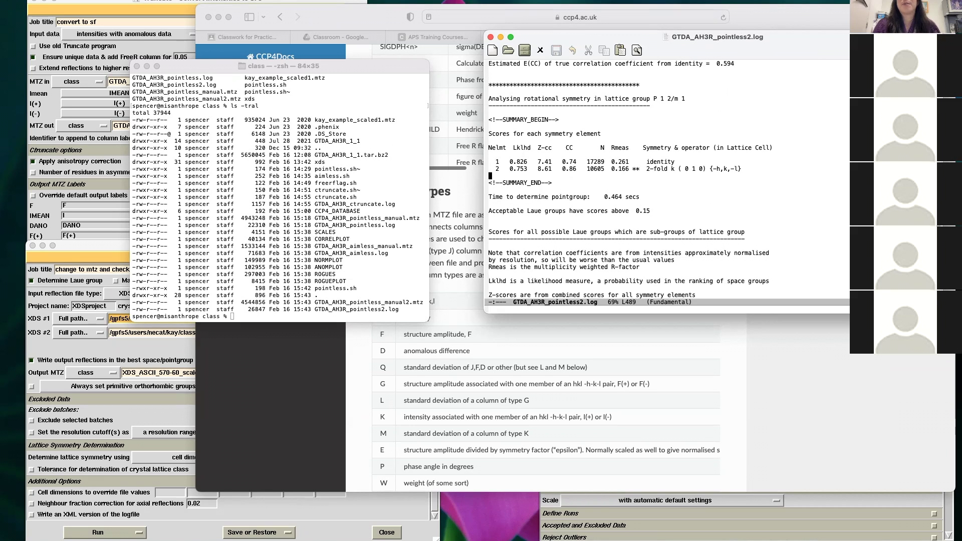
# - Examine the log's score explanations and the ranking table of possible Laue groups
pyautogui.press('Down')
pyautogui.press('Down')
pyautogui.press('Down')
pyautogui.press('Down')
pyautogui.press('Down')
pyautogui.press('Down')
pyautogui.press('Down')
pyautogui.press('Down')
pyautogui.press('Down')
pyautogui.press('Down')
pyautogui.press('Down')
pyautogui.press('Down')
pyautogui.press('Down')
pyautogui.press('Down')
pyautogui.press('Down')
pyautogui.press('Down')
pyautogui.press('Down')
pyautogui.press('Down')
pyautogui.press('Down')
pyautogui.press('Down')
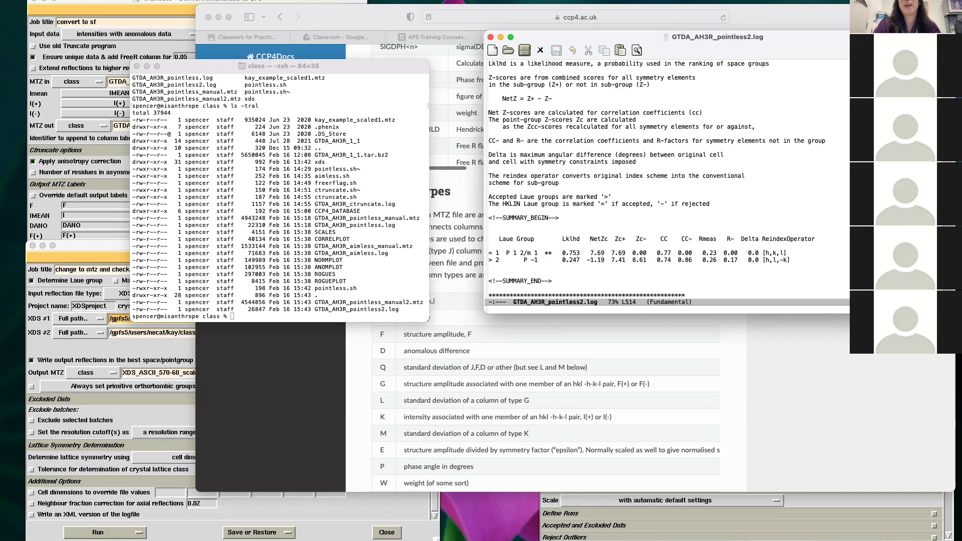
# - Examine the log's systematic absence tests, possible space groups and confidence scores, and the output MTZ header details through to the end
pyautogui.scroll(-5, 666, 180)
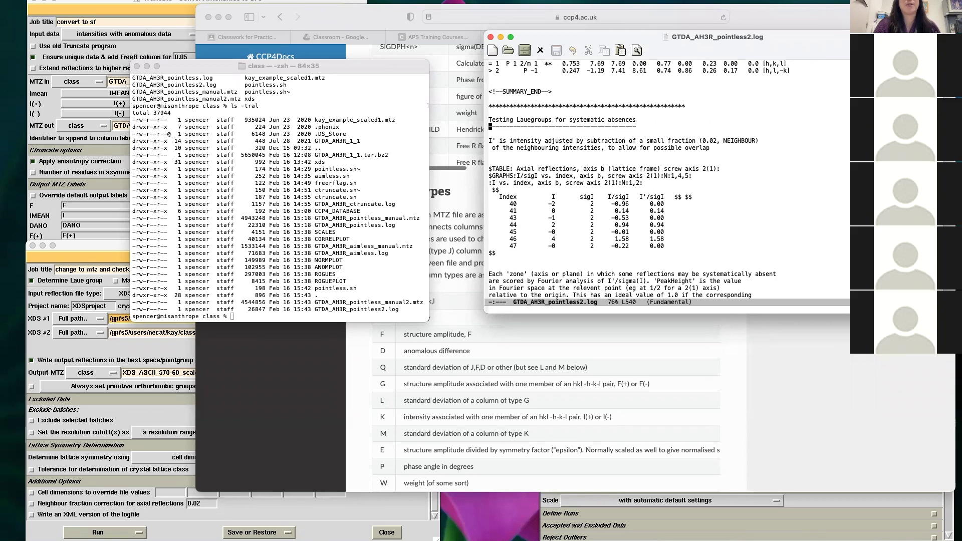
pyautogui.scroll(-4, 666, 181)
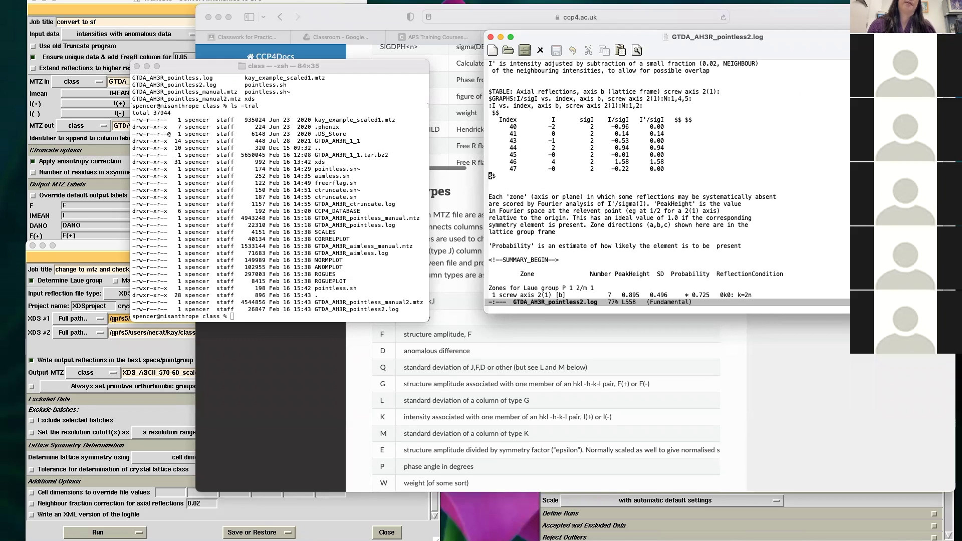
pyautogui.scroll(-4, 666, 180)
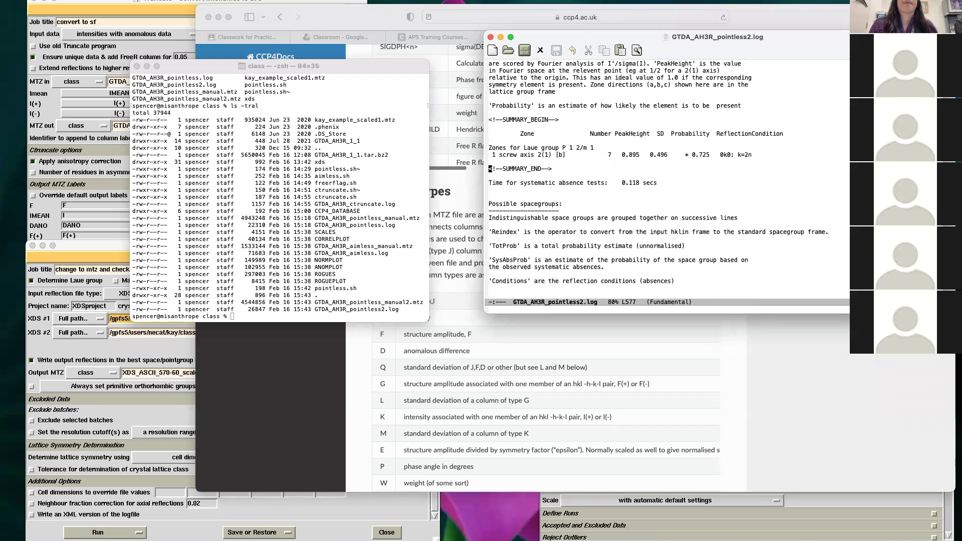
pyautogui.scroll(-5, 659, 176)
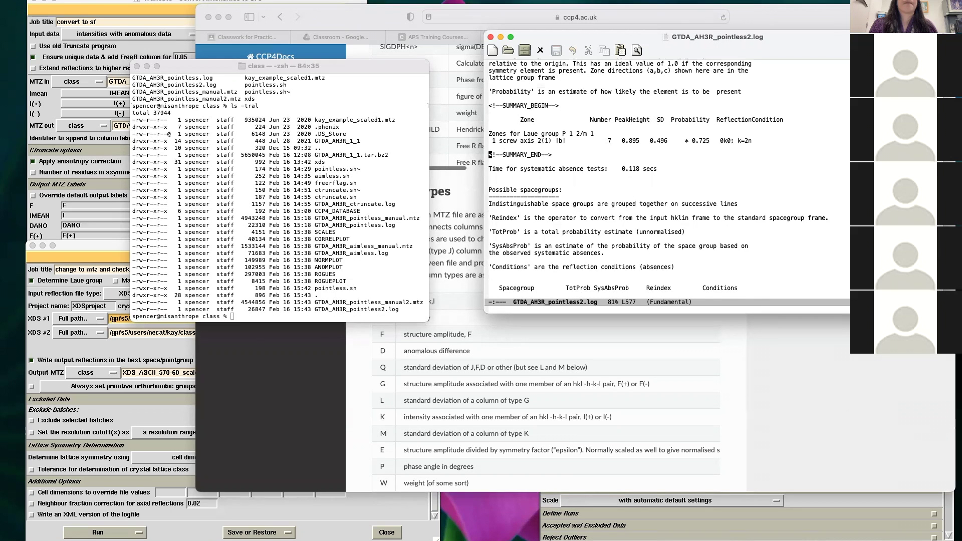
pyautogui.scroll(-1, 658, 180)
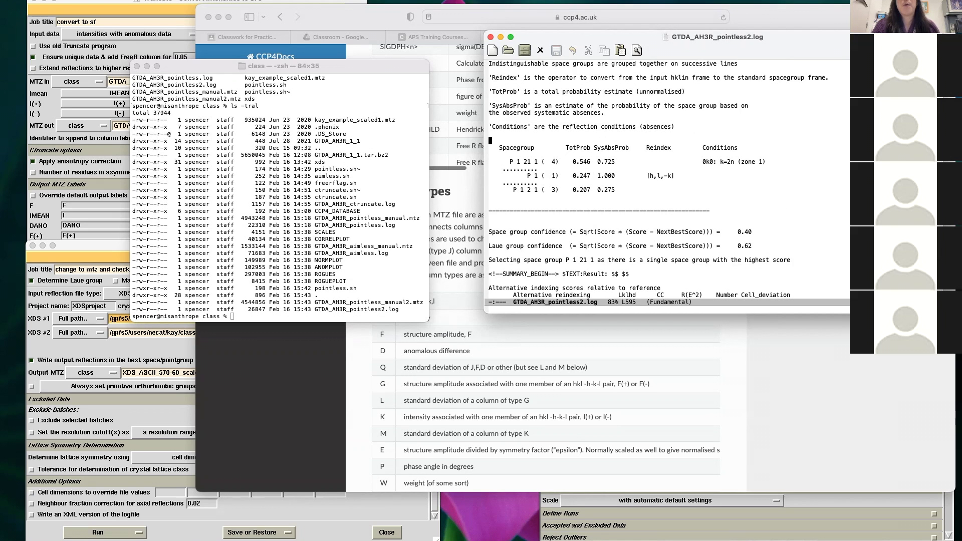
pyautogui.scroll(-15, 658, 180)
pyautogui.scroll(-9, 658, 181)
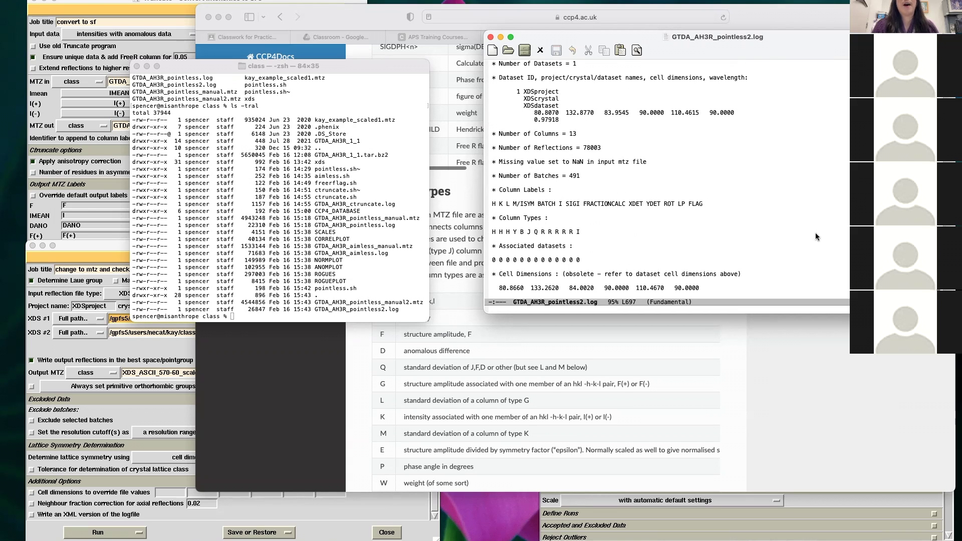
pyautogui.scroll(-8, 784, 224)
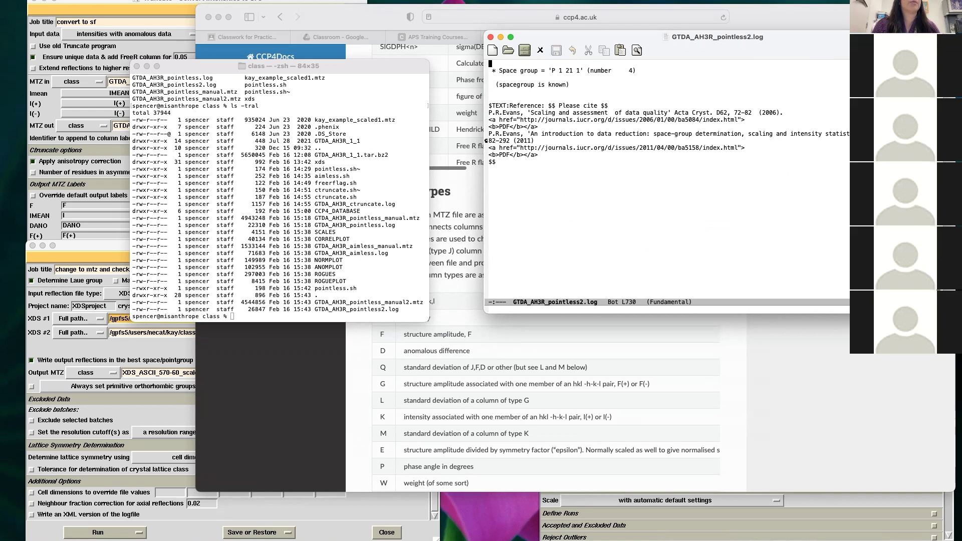
pyautogui.press('F10')
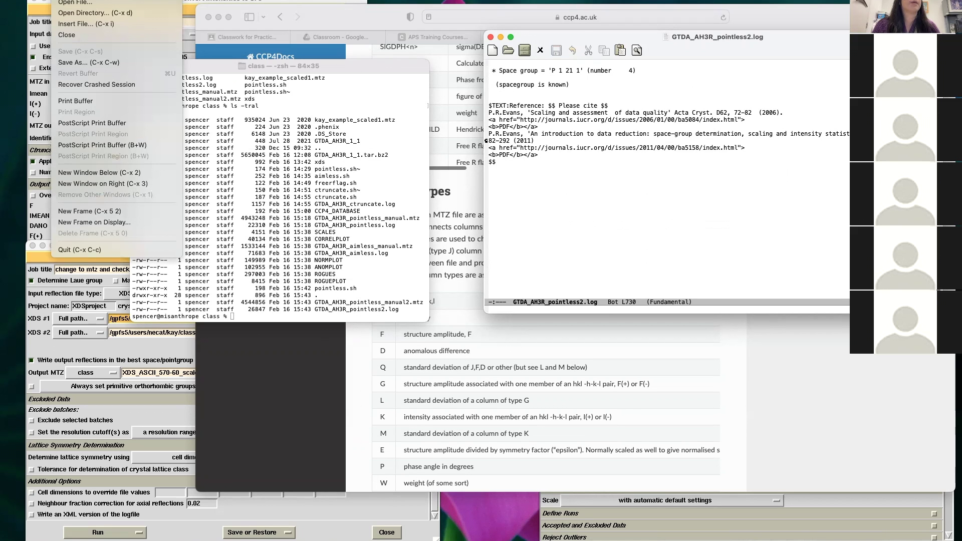
pyautogui.click(78, 3)
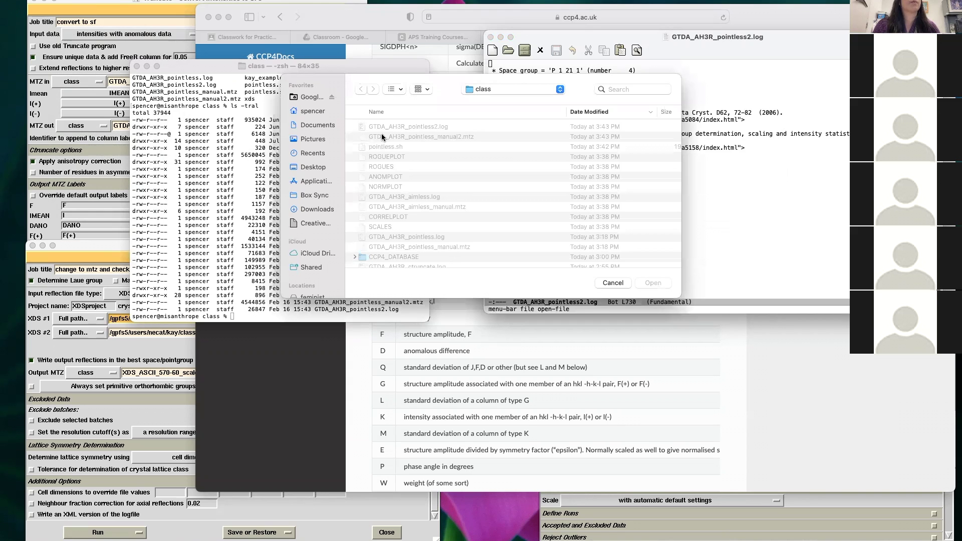
pyautogui.click(612, 283)
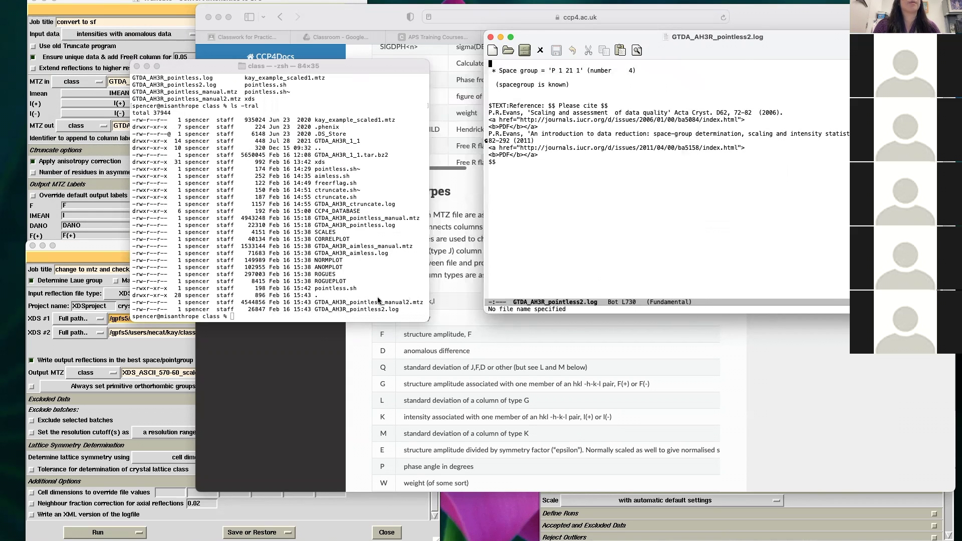
# - Switch to Terminal, list the class folder with ls, and copy aimless.sh to aimless2.sh
pyautogui.write('ls')
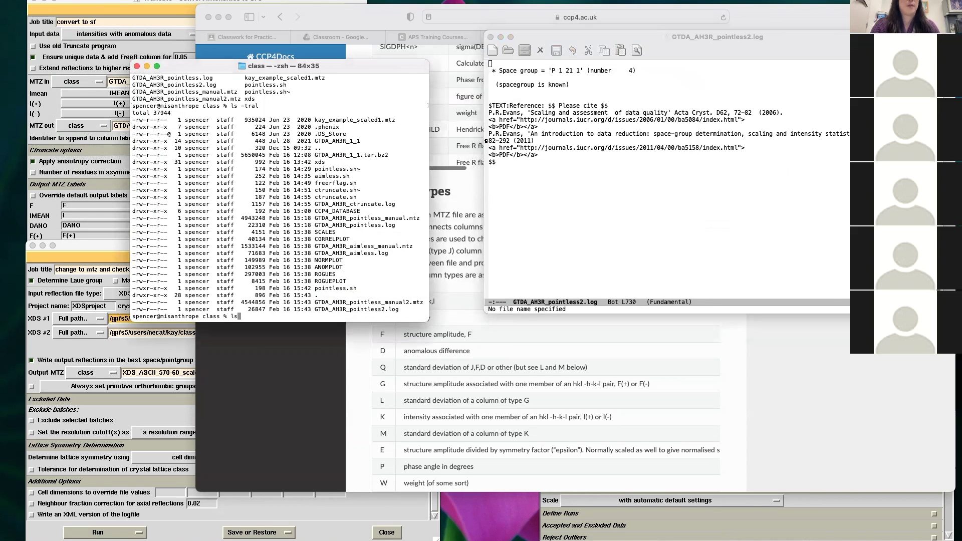
pyautogui.press('Return')
pyautogui.write('cp a')
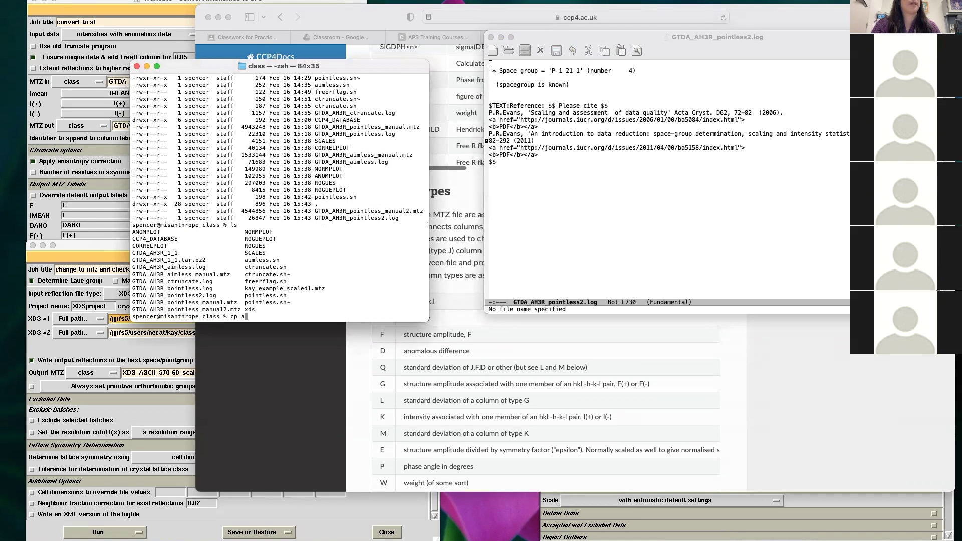
pyautogui.write('imless.sh ')
pyautogui.write('aim')
pyautogui.write('ss2.s')
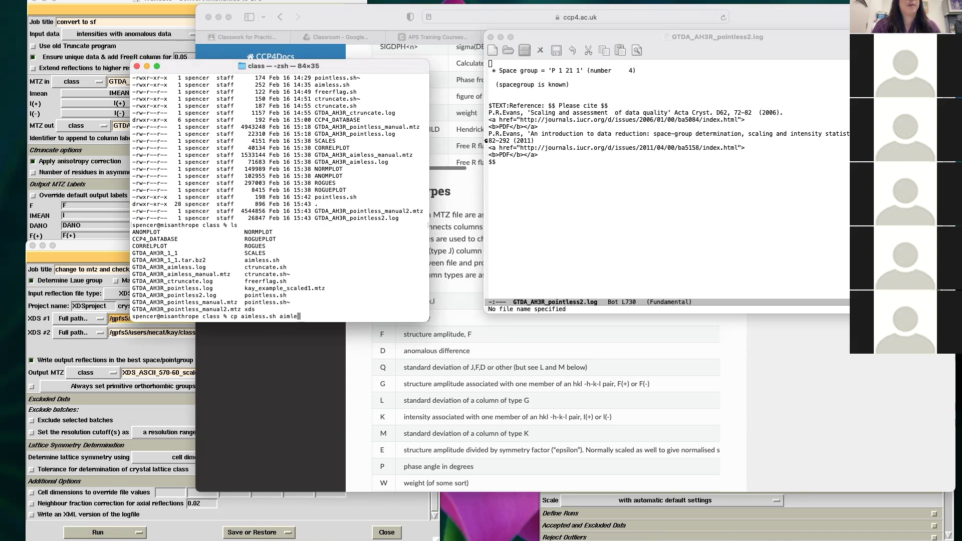
pyautogui.write('h')
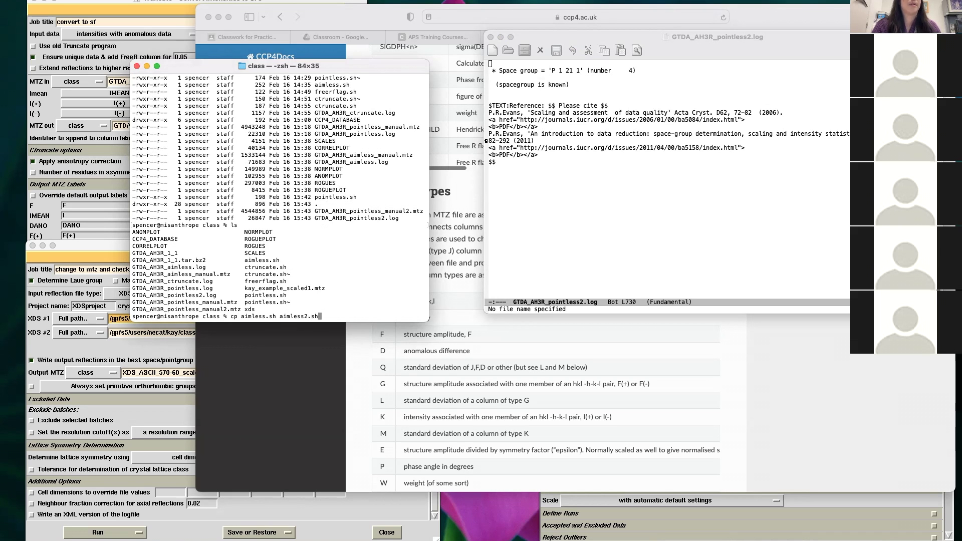
pyautogui.press('Return')
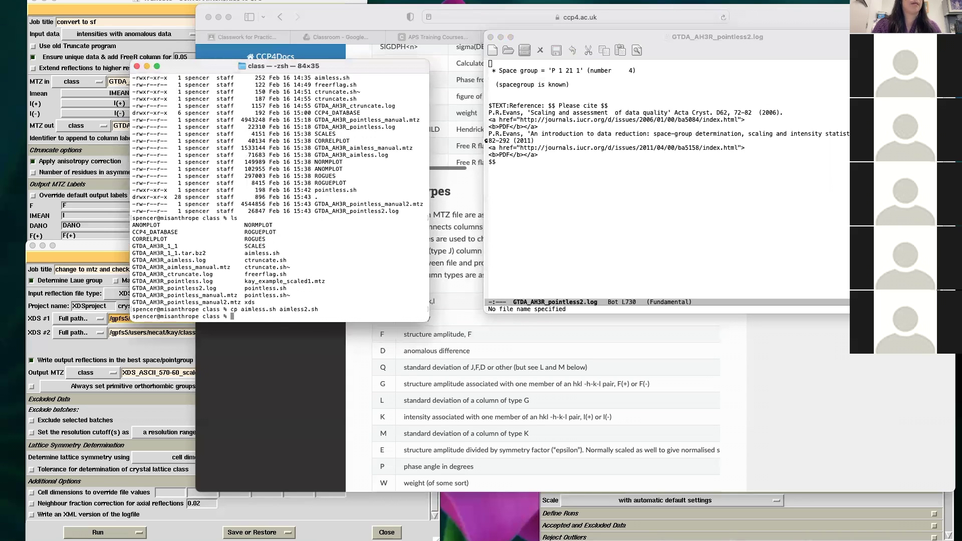
# - Switch to Emacs and open aimless2.sh from the class folder
pyautogui.click(596, 34)
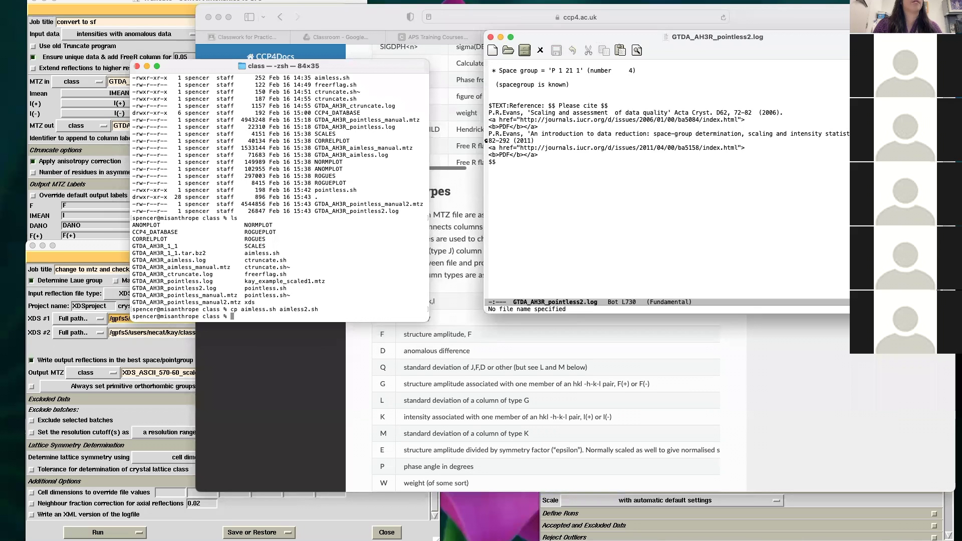
pyautogui.press('F10')
pyautogui.click(71, 3)
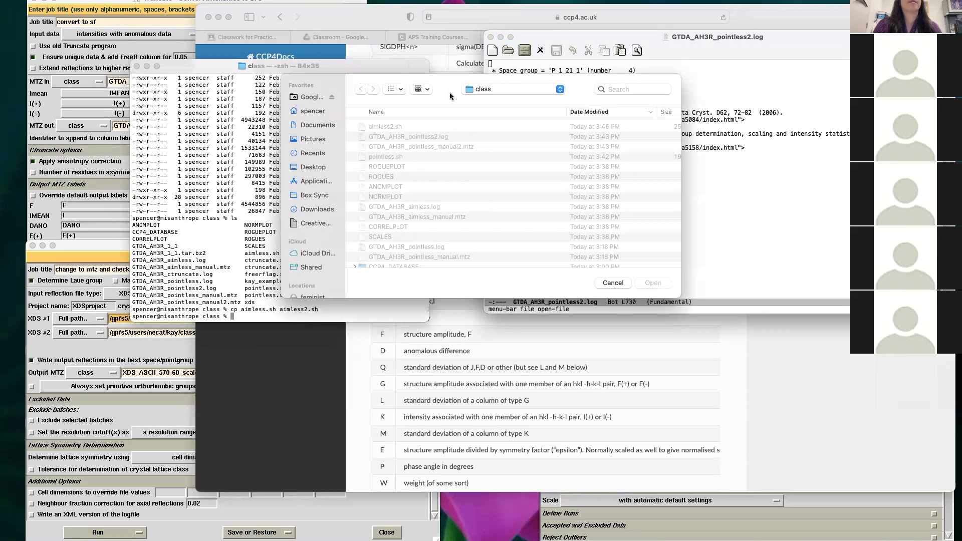
pyautogui.click(395, 128)
pyautogui.click(651, 282)
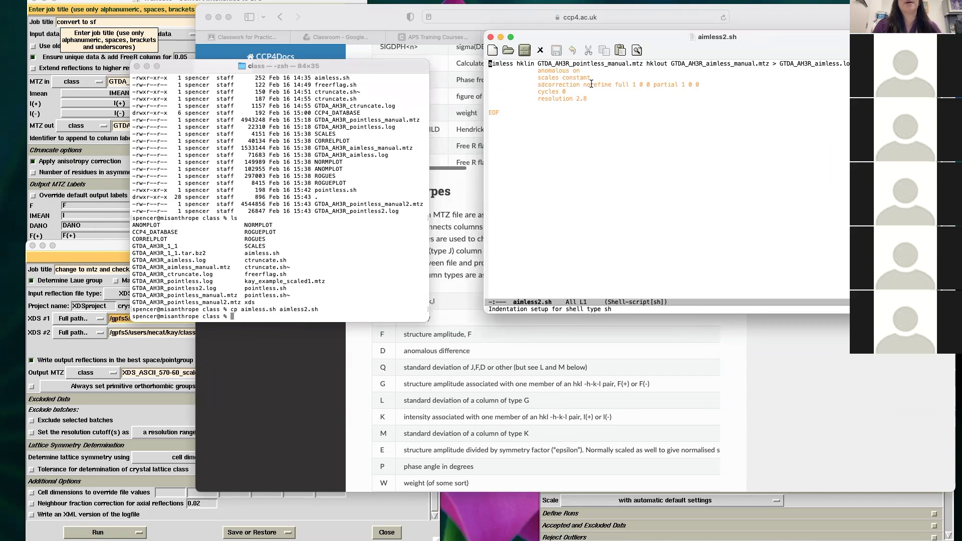
# - Change the script's file names to GTDA_AH3R_pointless_manual2.mtz for hklin, GTDA_AH3R_aimless_manual2.mtz for hklout and GTDA_AH3R_aimless2.log for the log
pyautogui.click(629, 63)
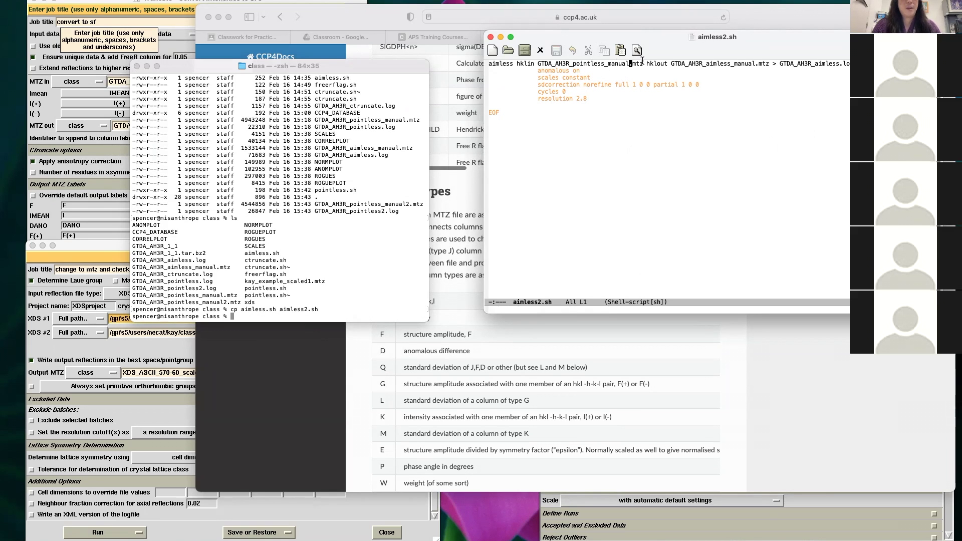
pyautogui.write('2')
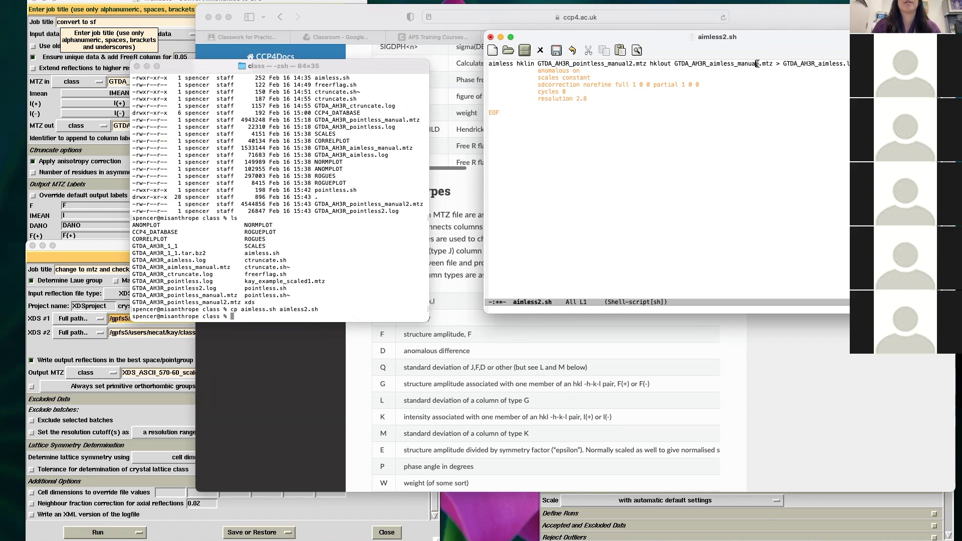
pyautogui.write('2')
pyautogui.hotkey('ctrl', 'e')
pyautogui.write('2')
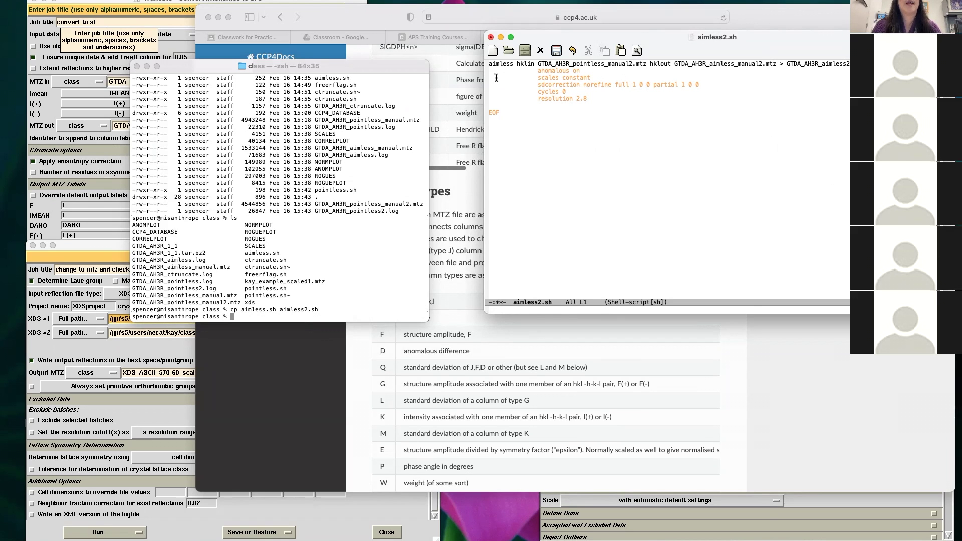
# - Delete the scales constant, sdcorrection and cycles 0 lines from aimless2.sh and close up the gap they leave
pyautogui.moveTo(537, 78); pyautogui.dragTo(602, 93)
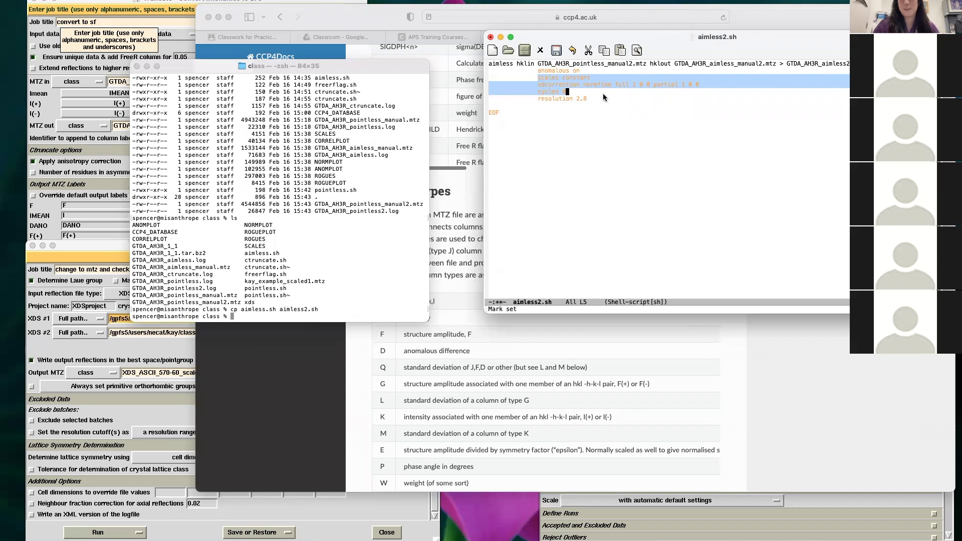
pyautogui.hotkey('ctrl', 'w')
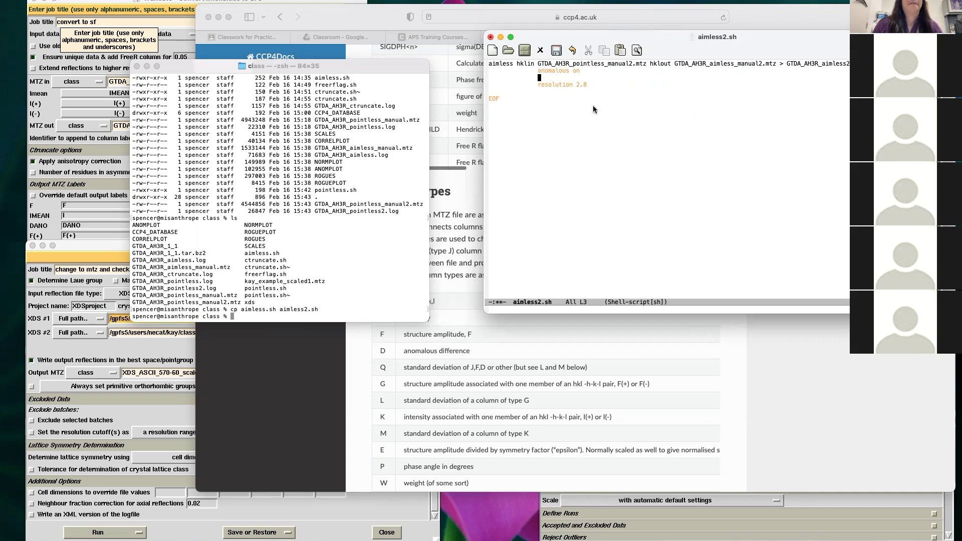
pyautogui.press('BackSpace')
pyautogui.press('BackSpace')
pyautogui.press('BackSpace')
pyautogui.press('BackSpace')
pyautogui.press('BackSpace')
pyautogui.press('BackSpace')
pyautogui.press('BackSpace')
pyautogui.press('BackSpace')
pyautogui.press('BackSpace')
pyautogui.press('BackSpace')
pyautogui.press('BackSpace')
pyautogui.press('BackSpace')
pyautogui.press('BackSpace')
pyautogui.press('BackSpace')
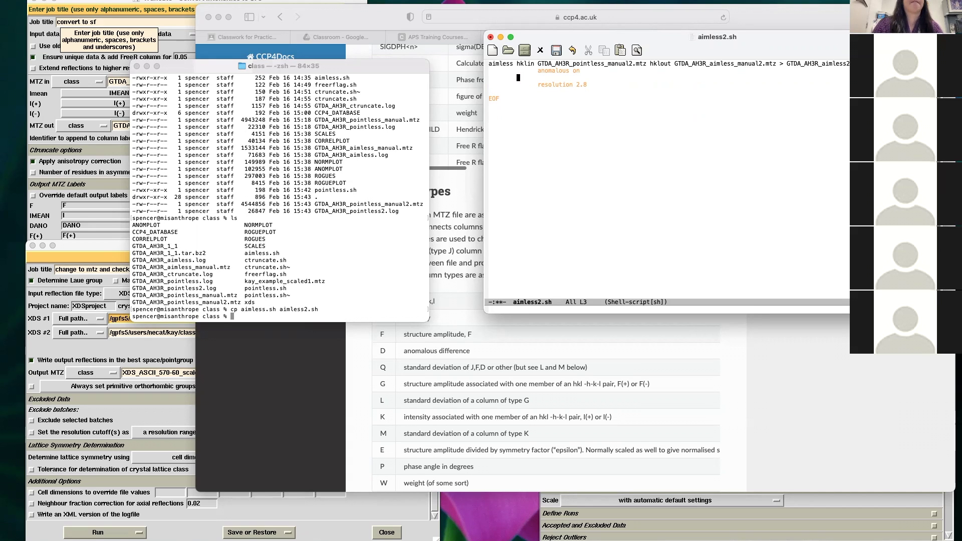
pyautogui.press('BackSpace')
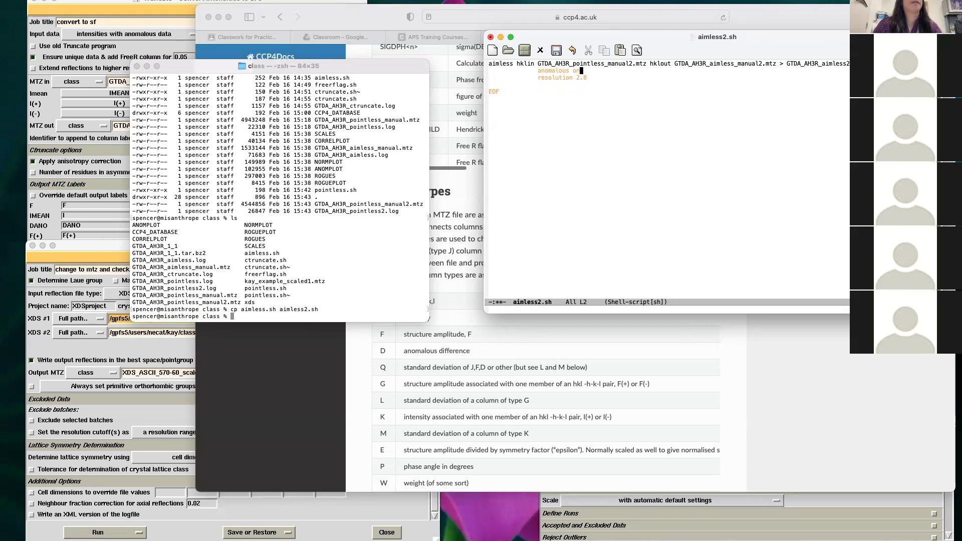
# - Save the edited aimless2.sh script and quit Emacs
pyautogui.click(531, 167)
pyautogui.hotkey('ctrl', 'x')
pyautogui.hotkey('ctrl', 's')
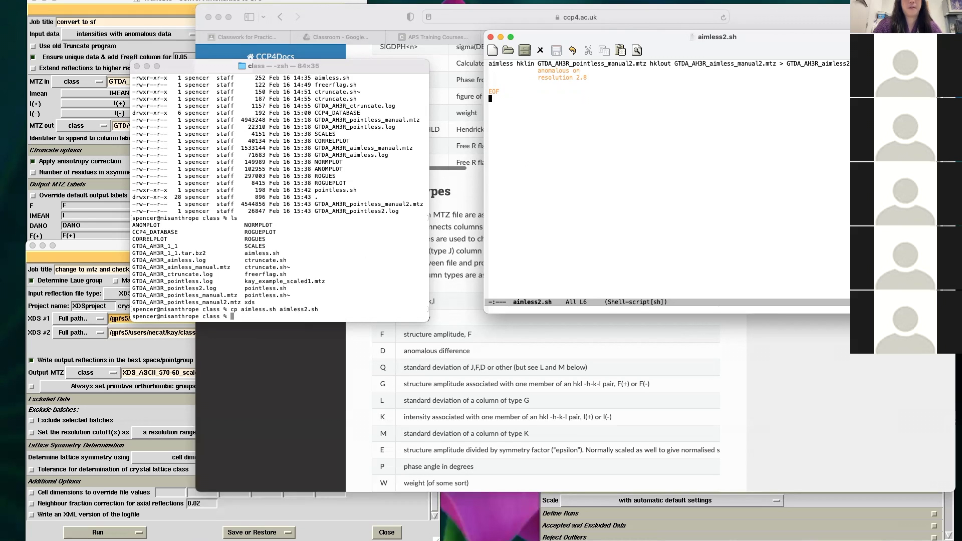
pyautogui.hotkey('ctrl', 'x')
pyautogui.hotkey('ctrl', 'c')
# - Switch to the Terminal and run the aimless2.sh script from the class folder
pyautogui.click(347, 291)
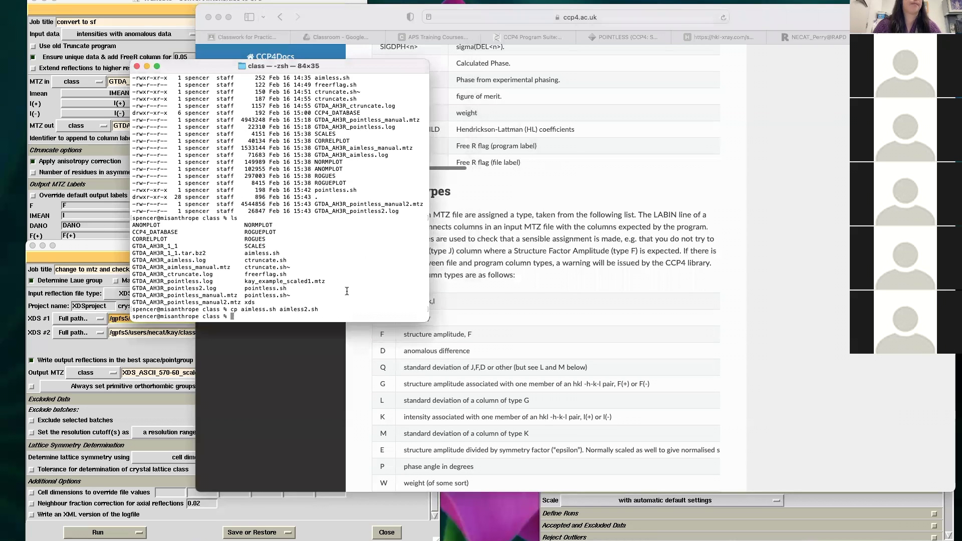
pyautogui.write('./')
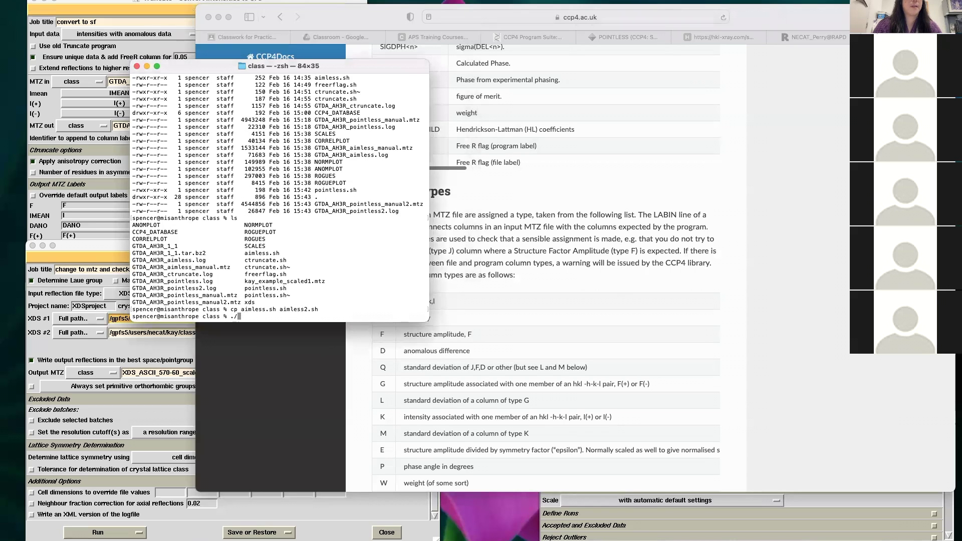
pyautogui.write('aimless2.')
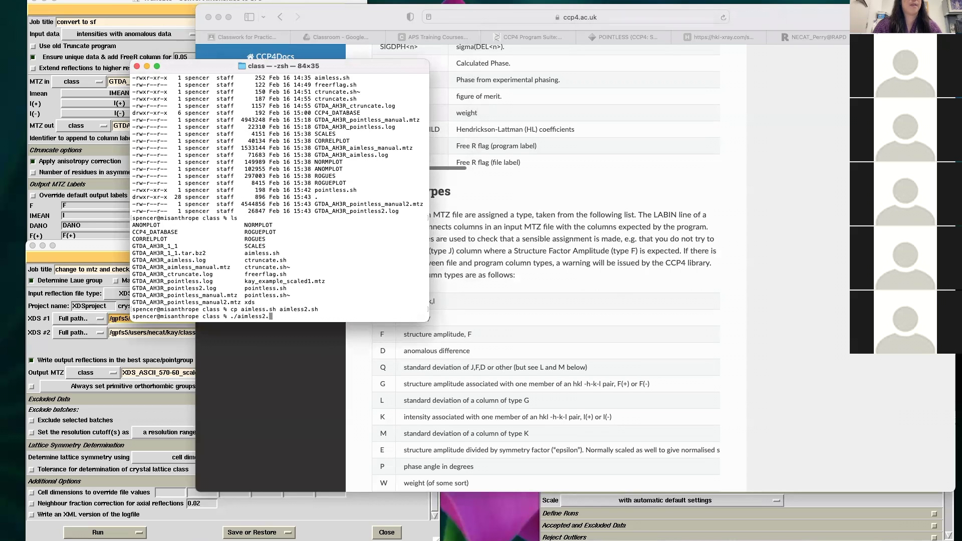
pyautogui.write('sh')
pyautogui.press('Return')
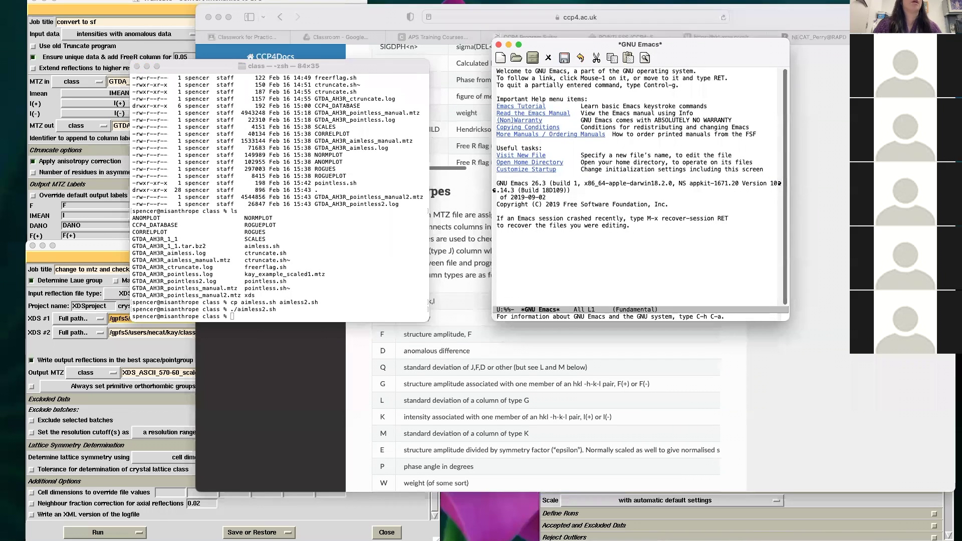
# - Switch to Emacs and open GTDA_AH3R_aimless2.log from the class folder
pyautogui.click(70, 0)
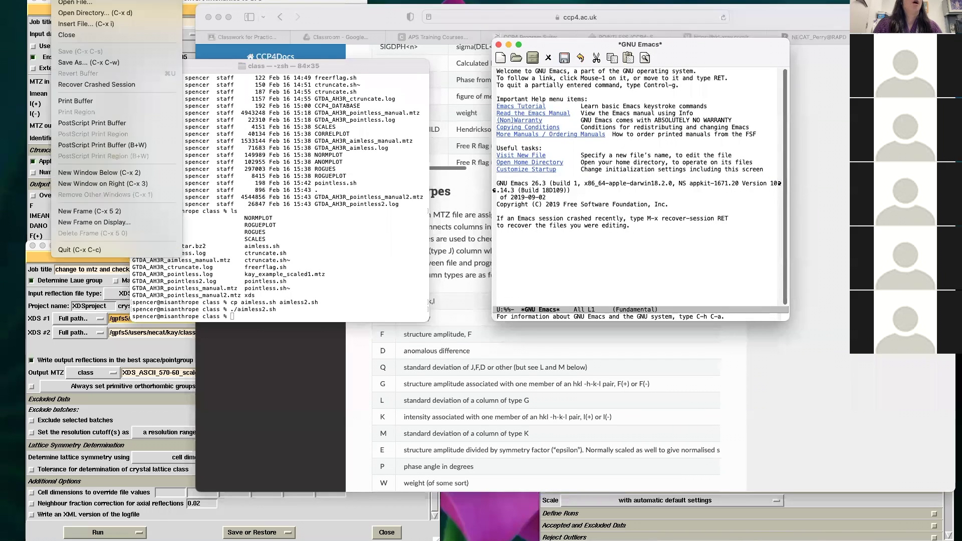
pyautogui.click(71, 2)
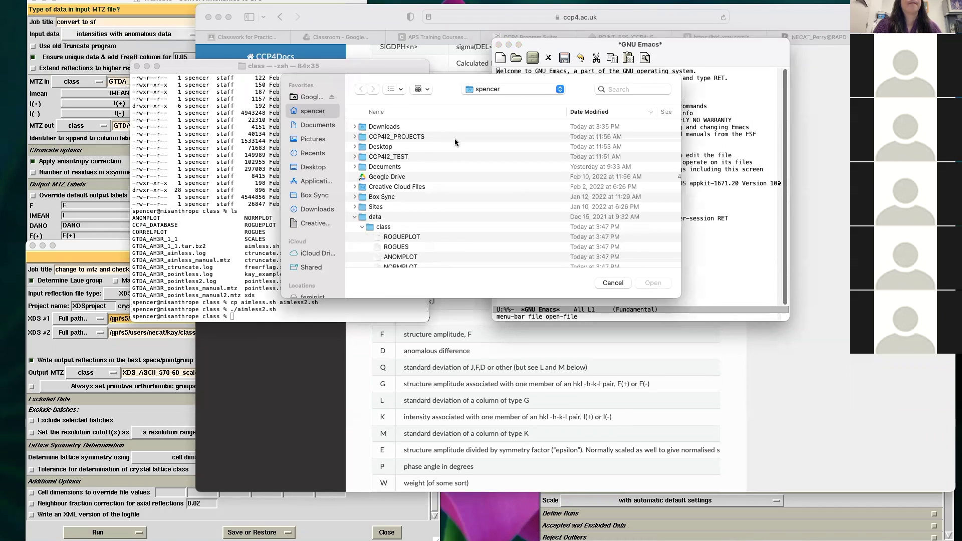
pyautogui.scroll(-5, 428, 175)
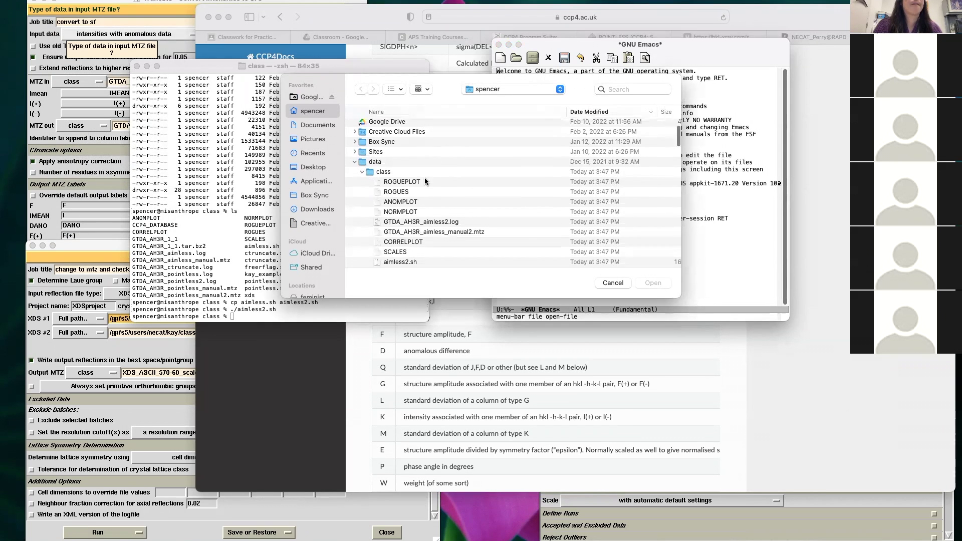
pyautogui.scroll(-1, 425, 180)
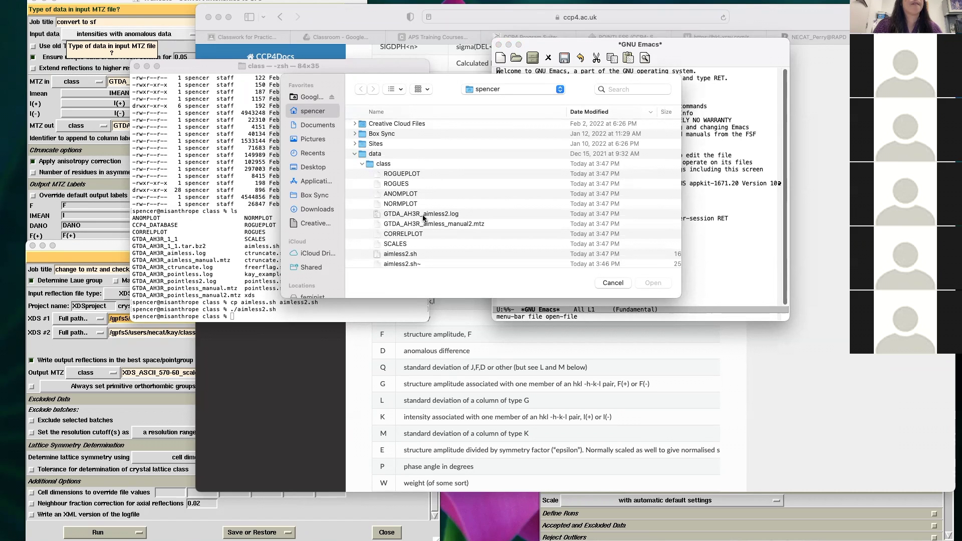
pyautogui.click(424, 218)
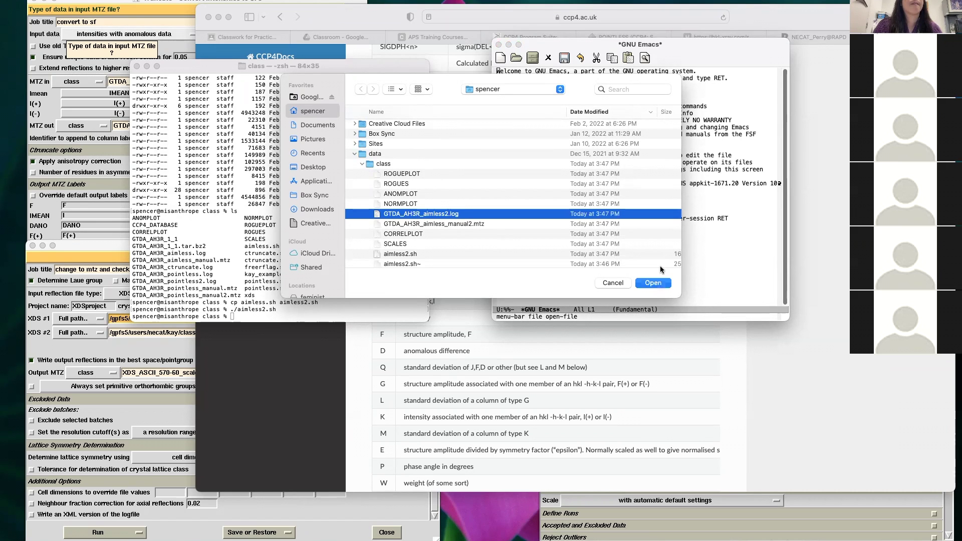
pyautogui.click(661, 284)
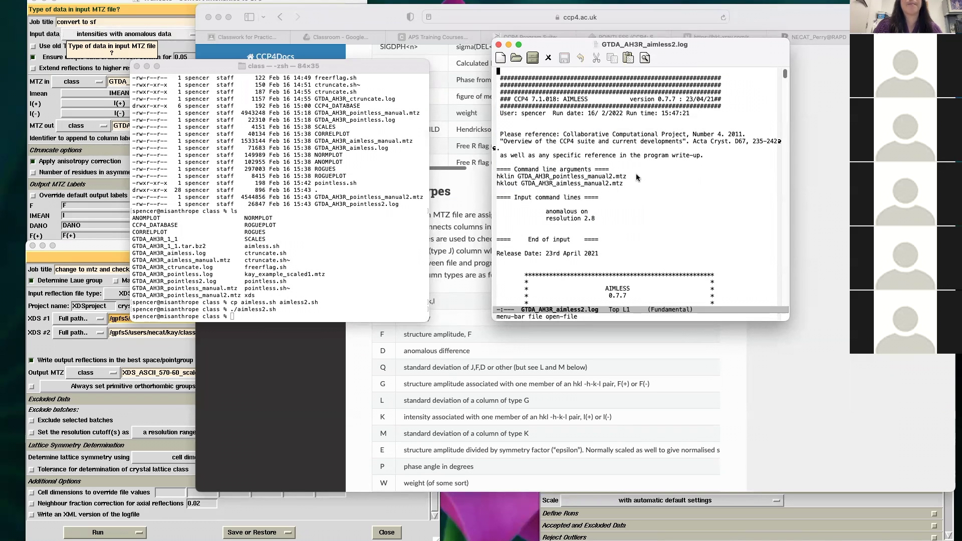
# - Widen the log window and examine the scale factor layout, the run pair correlations and the summary table at the log's end
pyautogui.scroll(-10, 785, 76)
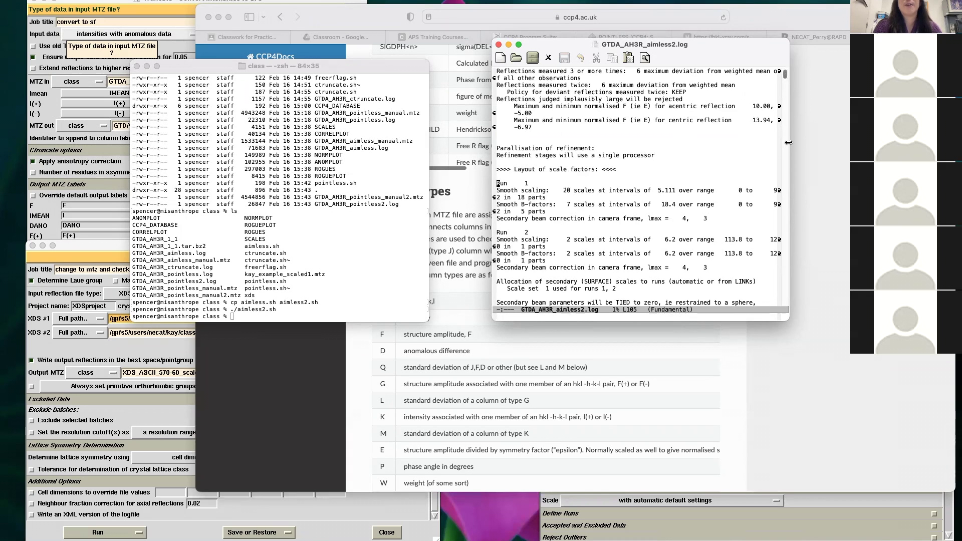
pyautogui.moveTo(788, 142); pyautogui.dragTo(852, 142)
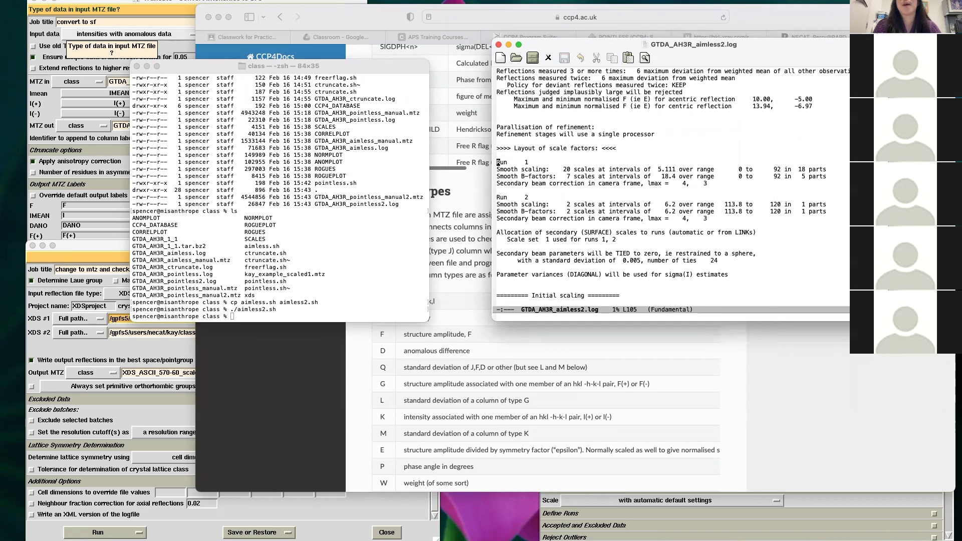
pyautogui.scroll(-20, 671, 187)
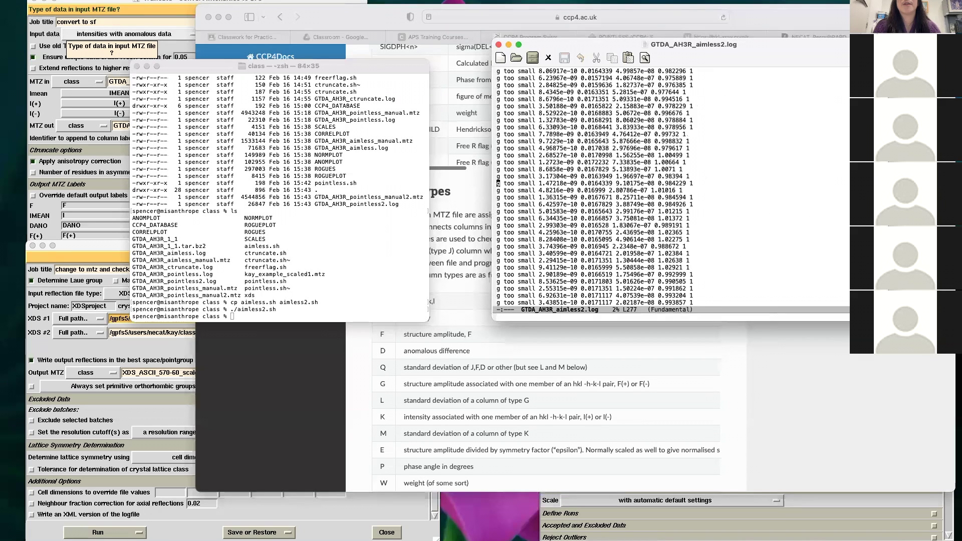
pyautogui.scroll(-20, 671, 188)
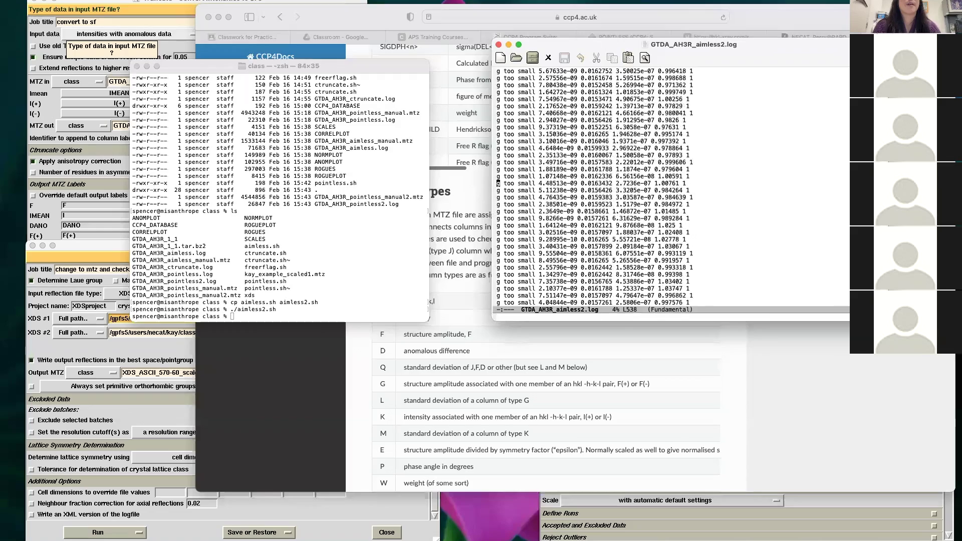
pyautogui.scroll(-20, 672, 188)
pyautogui.scroll(-20, 671, 188)
pyautogui.scroll(-20, 672, 188)
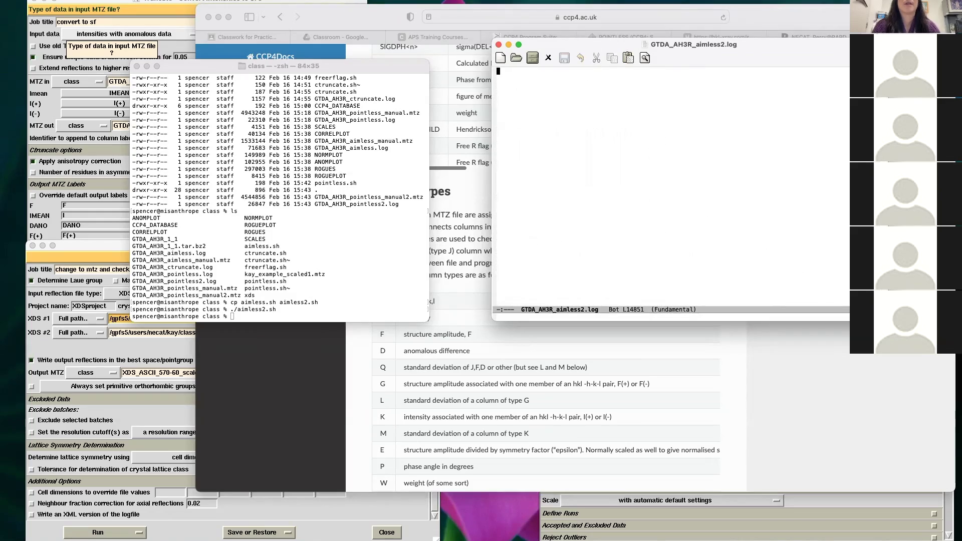
pyautogui.scroll(20, 671, 188)
pyautogui.scroll(-10, 791, 256)
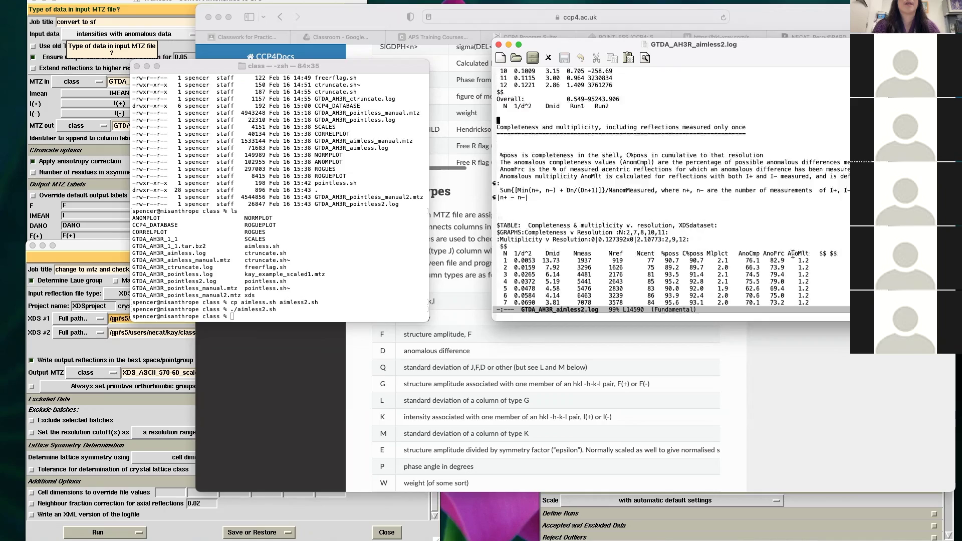
pyautogui.scroll(-13, 791, 254)
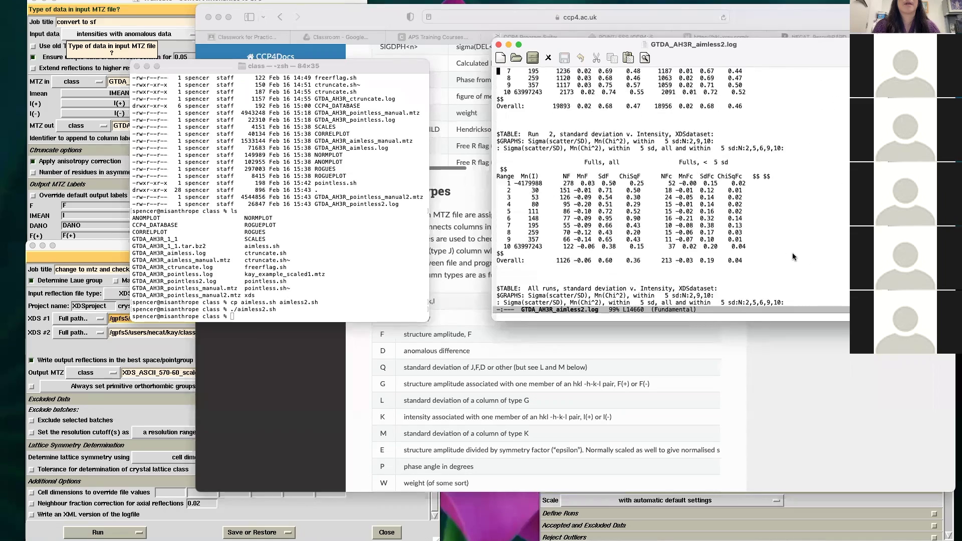
pyautogui.scroll(-13, 791, 253)
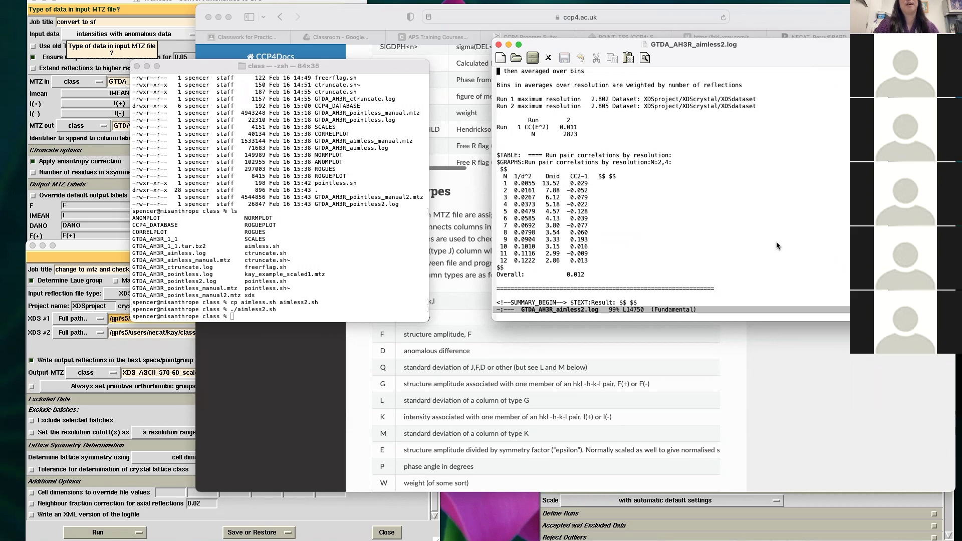
pyautogui.scroll(-5, 776, 241)
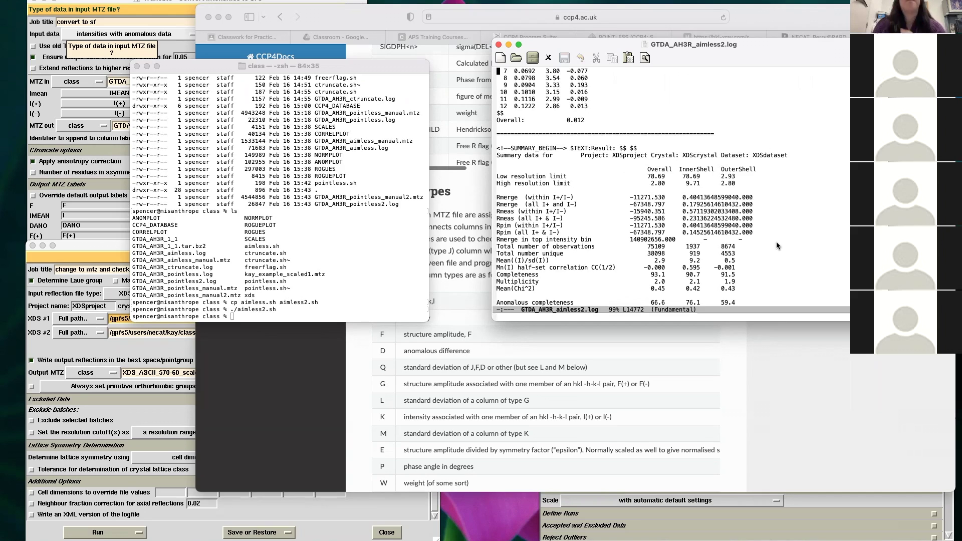
# - Go back through the log and examine the scale parameters and relative B-factors for runs 1 and 2
pyautogui.scroll(20, 671, 187)
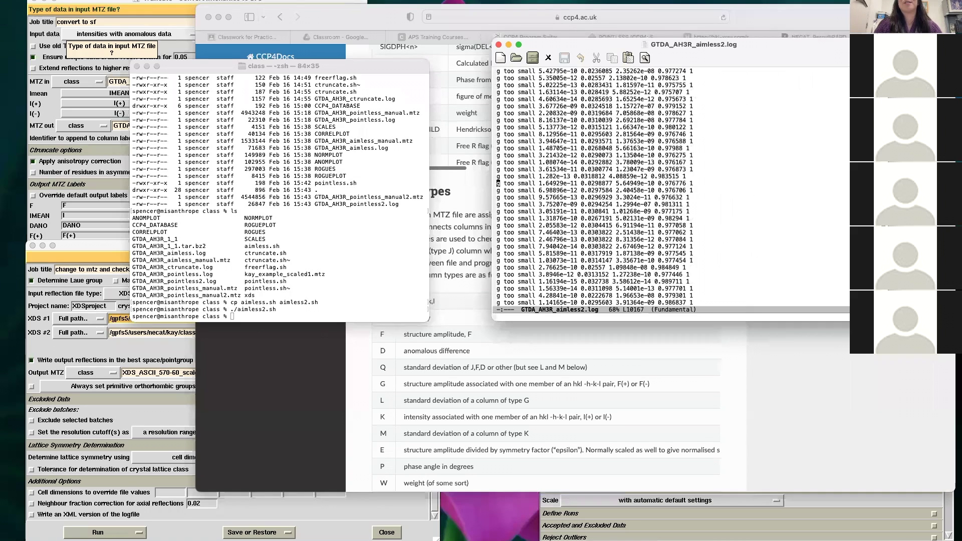
pyautogui.scroll(15, 671, 188)
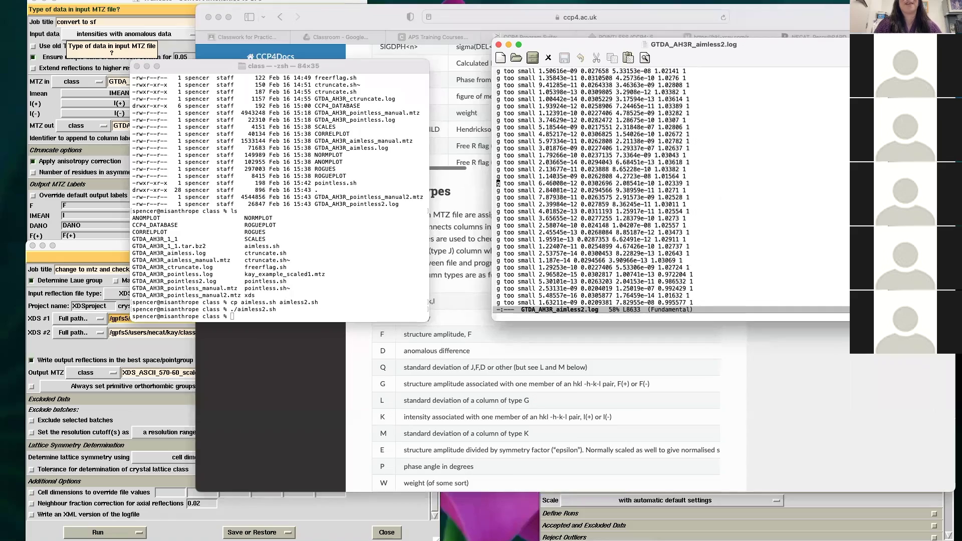
pyautogui.scroll(15, 671, 188)
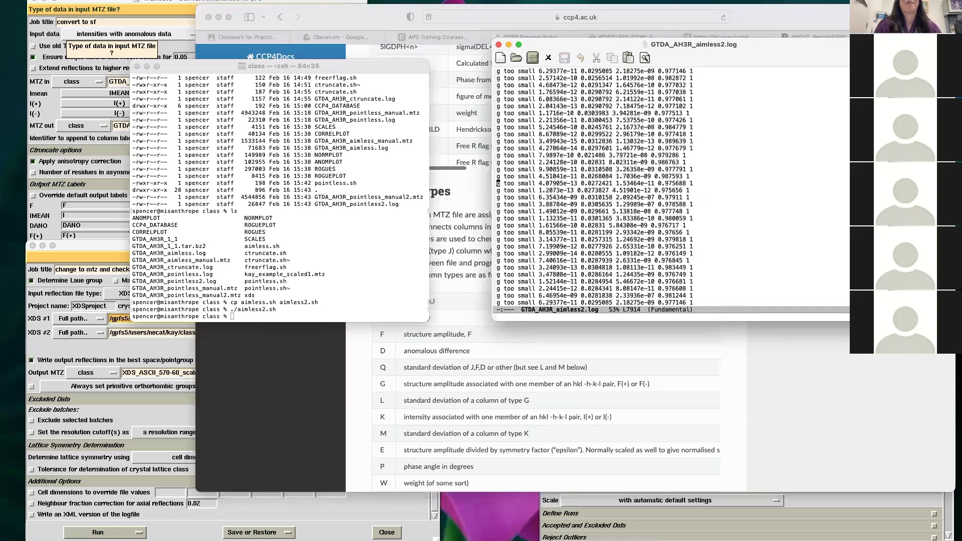
pyautogui.scroll(-20, 671, 188)
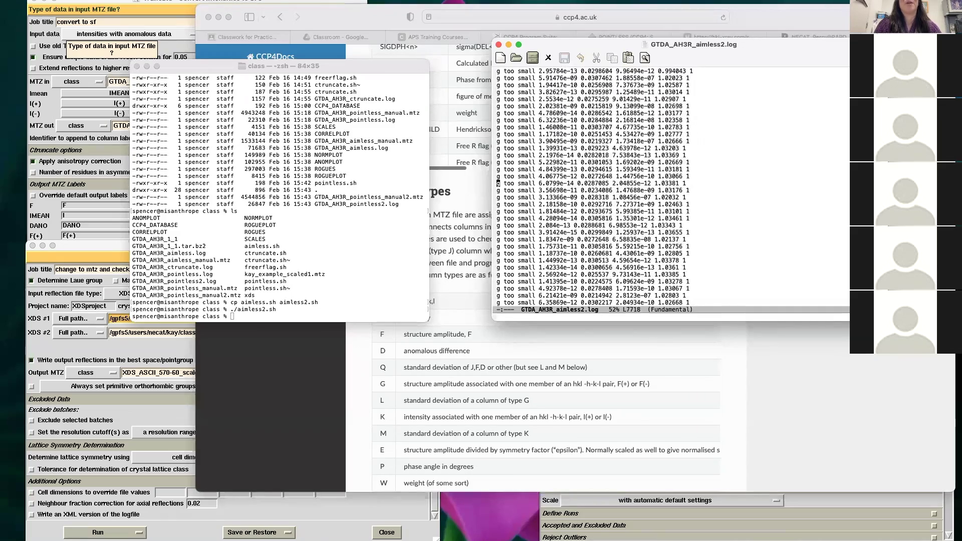
pyautogui.scroll(6, 671, 187)
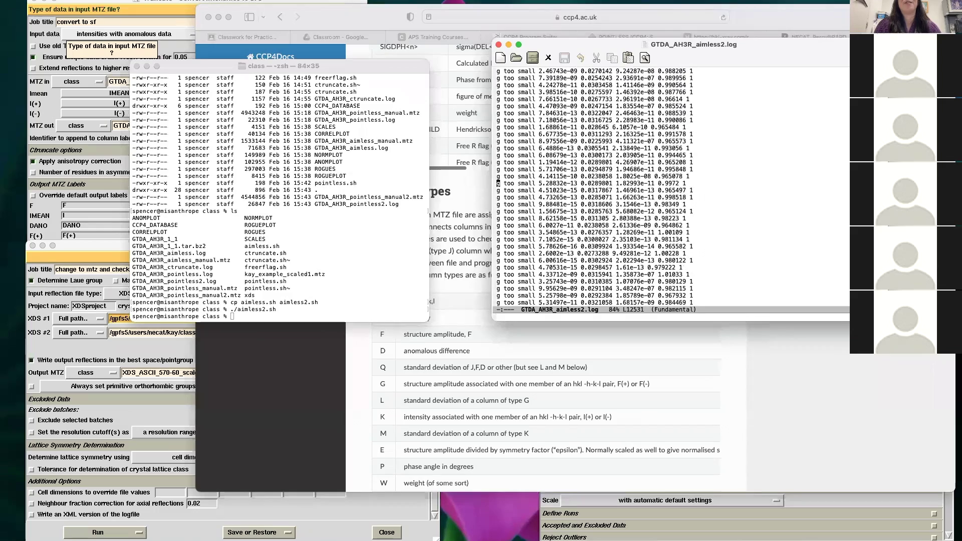
pyautogui.scroll(-5, 671, 188)
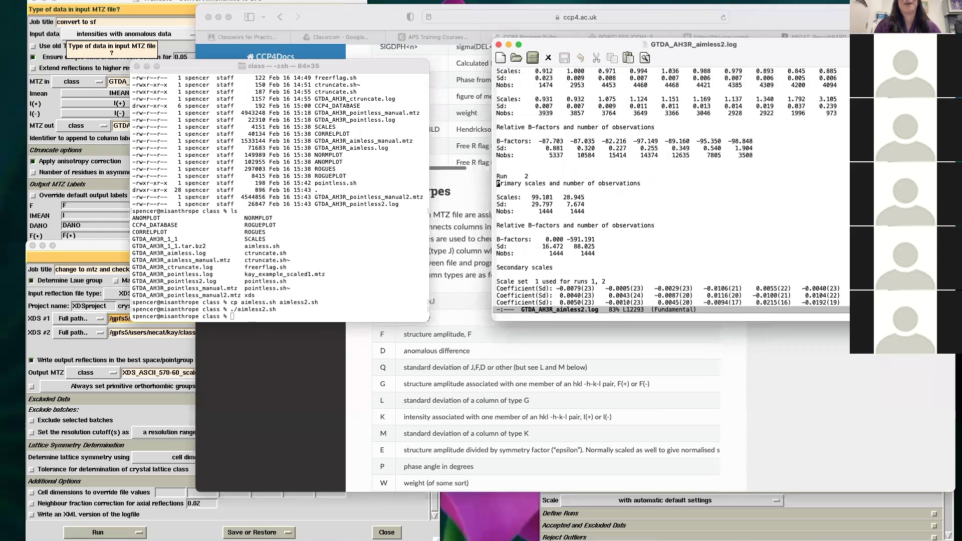
pyautogui.scroll(5, 810, 287)
pyautogui.scroll(-3, 809, 286)
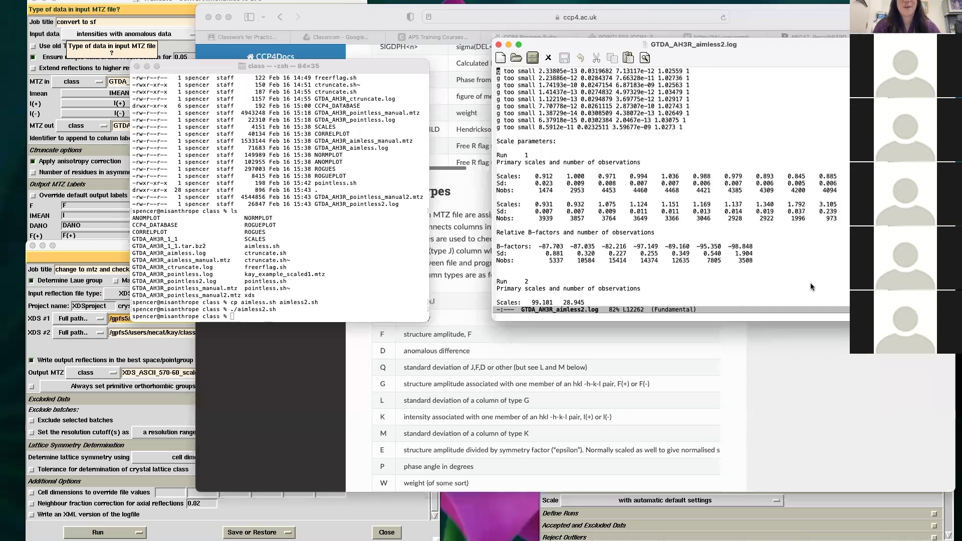
pyautogui.scroll(-3, 810, 284)
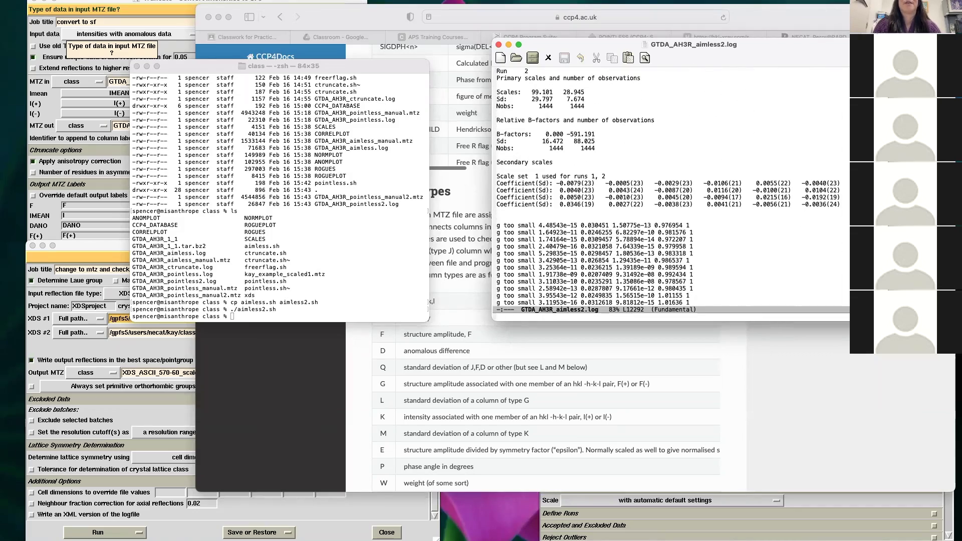
# - Examine the log's final statistics and the merging statistics for the dataset, including the accepted and rejected observations
pyautogui.scroll(-10, 671, 188)
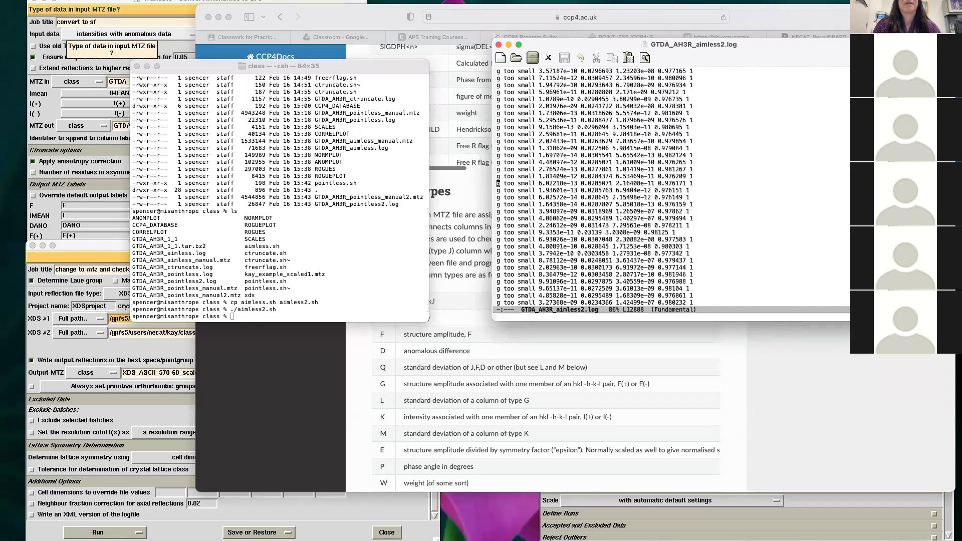
pyautogui.scroll(-15, 671, 187)
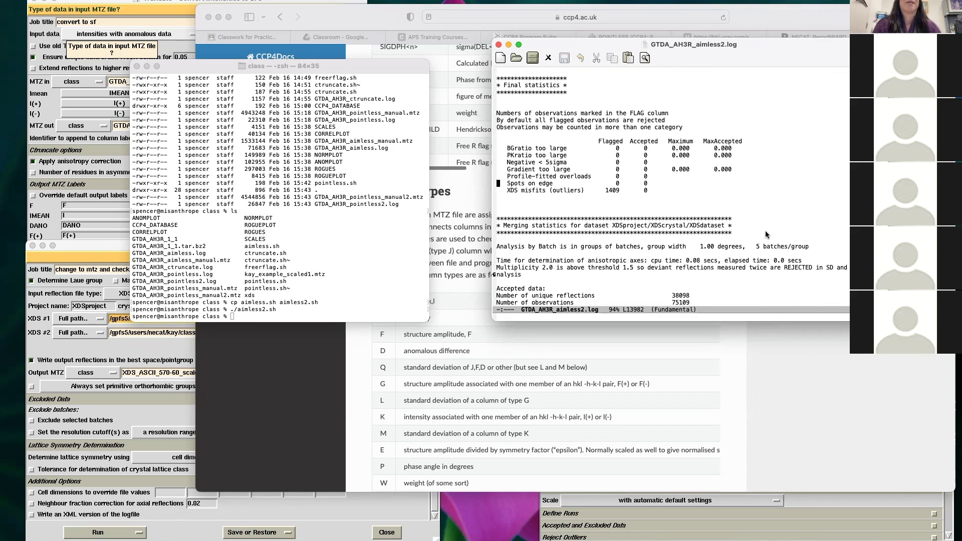
pyautogui.scroll(-3, 764, 230)
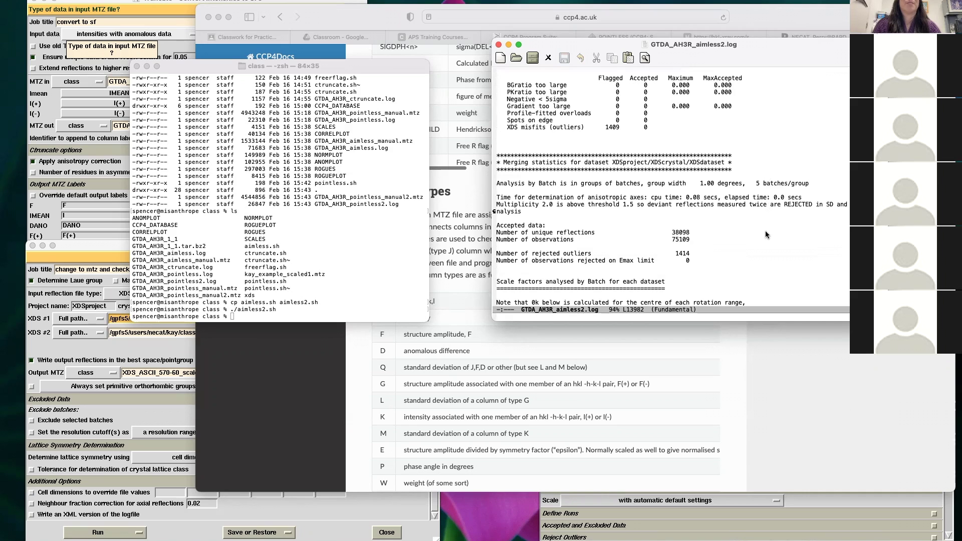
pyautogui.scroll(-1, 738, 204)
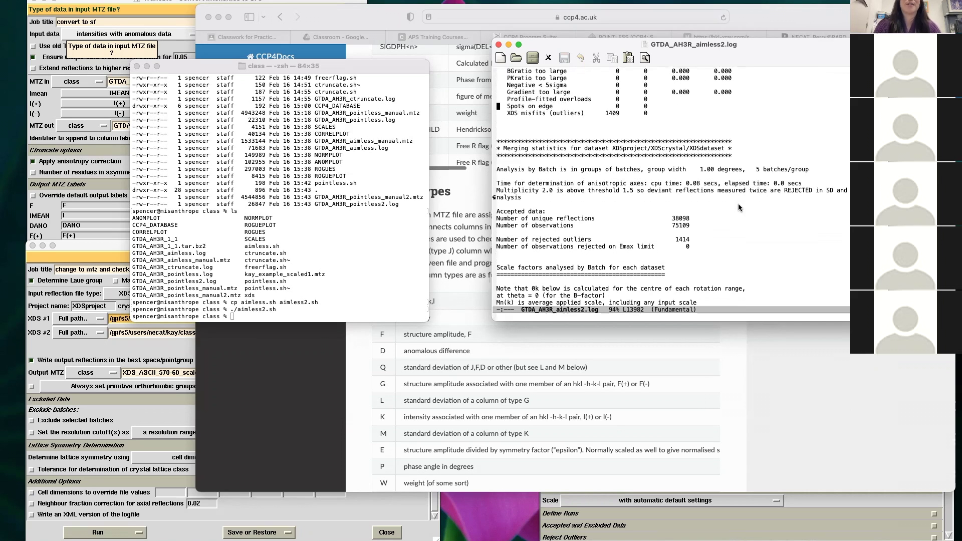
# - Find the table on agreement between batches, and move and widen the log window to fit its columns
pyautogui.scroll(-15, 739, 206)
pyautogui.scroll(-20, 738, 206)
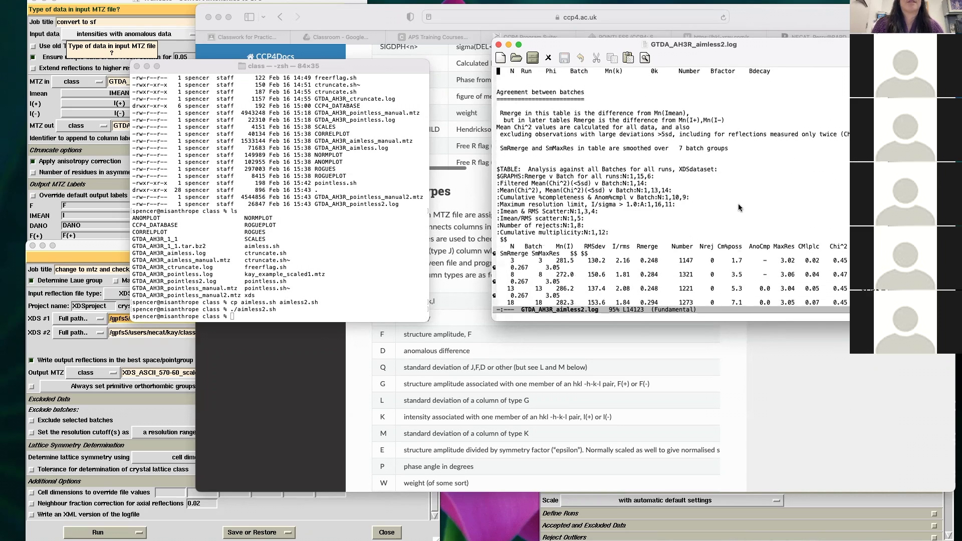
pyautogui.scroll(-1, 738, 207)
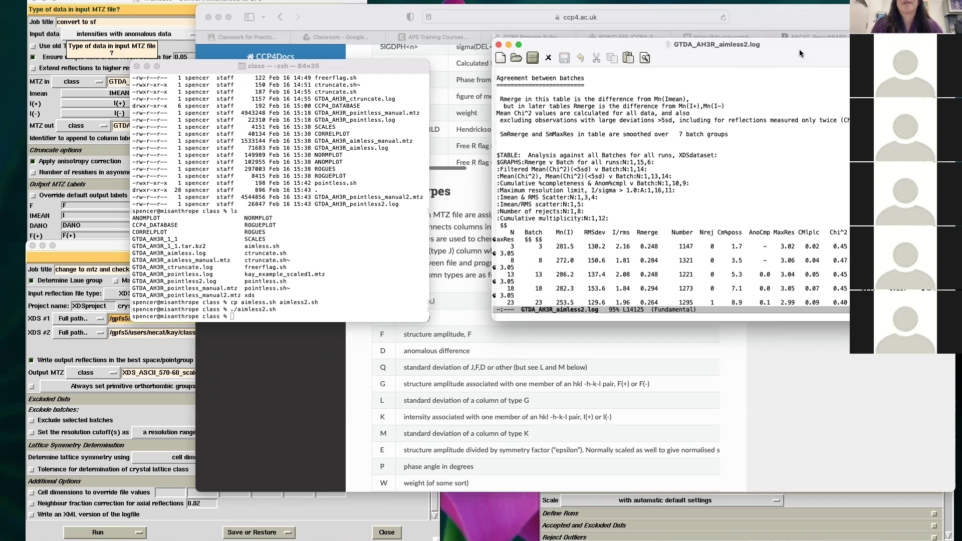
pyautogui.moveTo(798, 49); pyautogui.dragTo(680, 50)
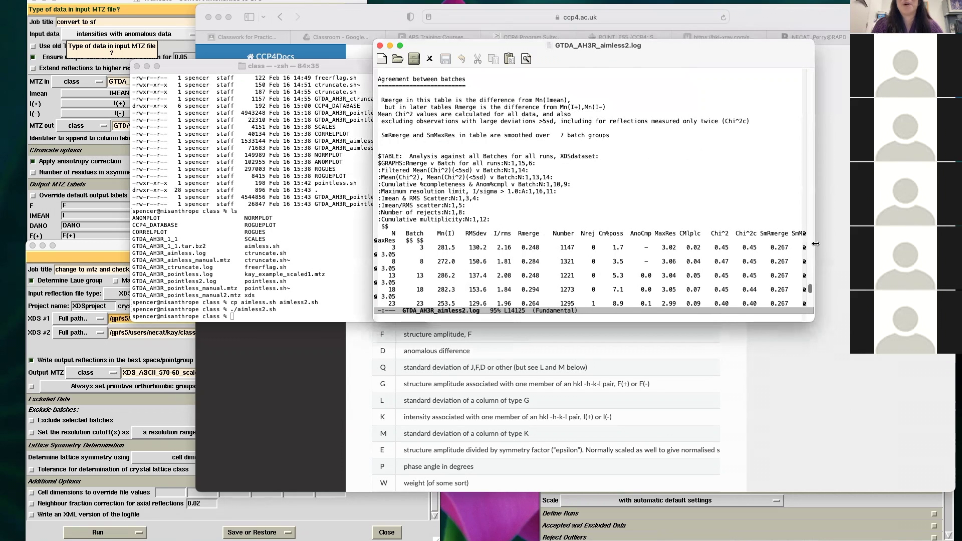
pyautogui.moveTo(812, 246); pyautogui.dragTo(850, 246)
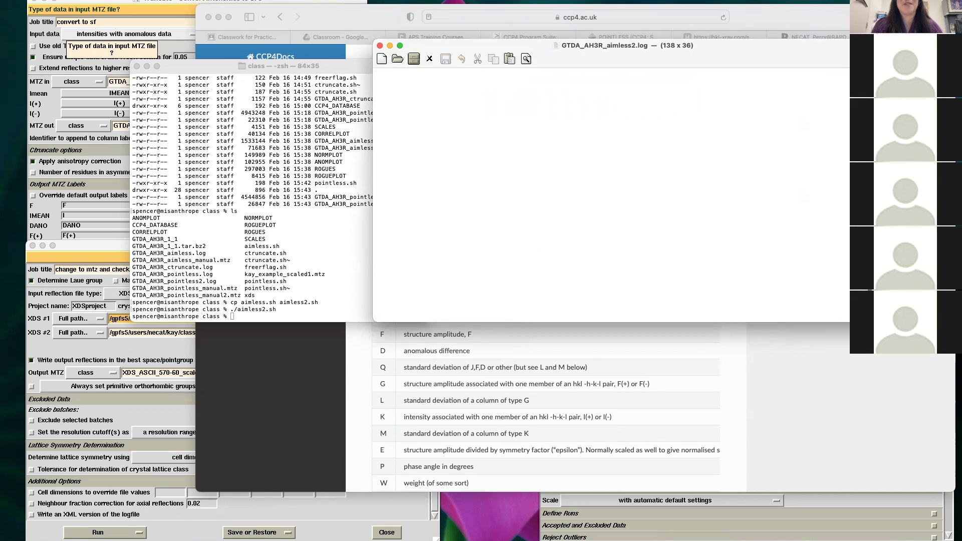
# - Examine the analysis against batches for all runs and highlight the rows for batches 582 to 600
pyautogui.scroll(-2, 714, 217)
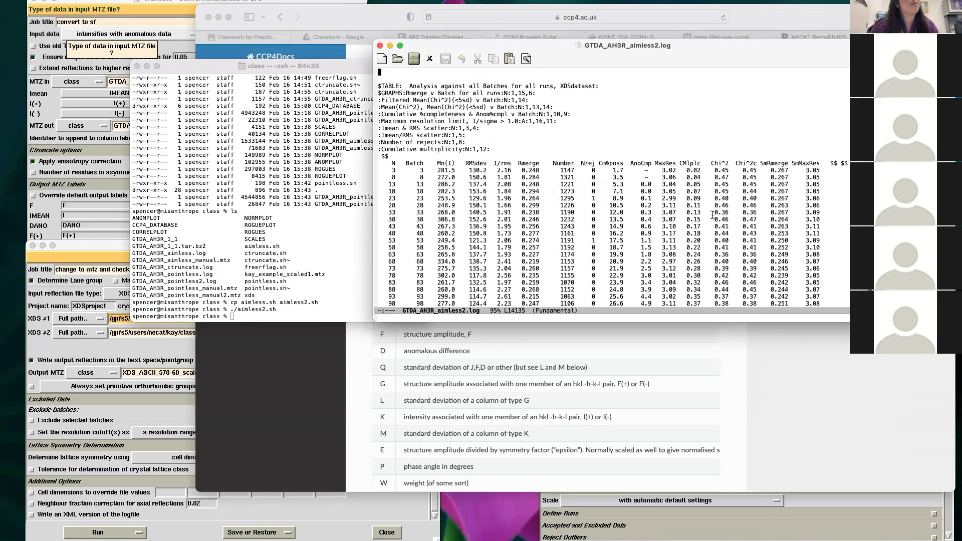
pyautogui.scroll(-1, 714, 216)
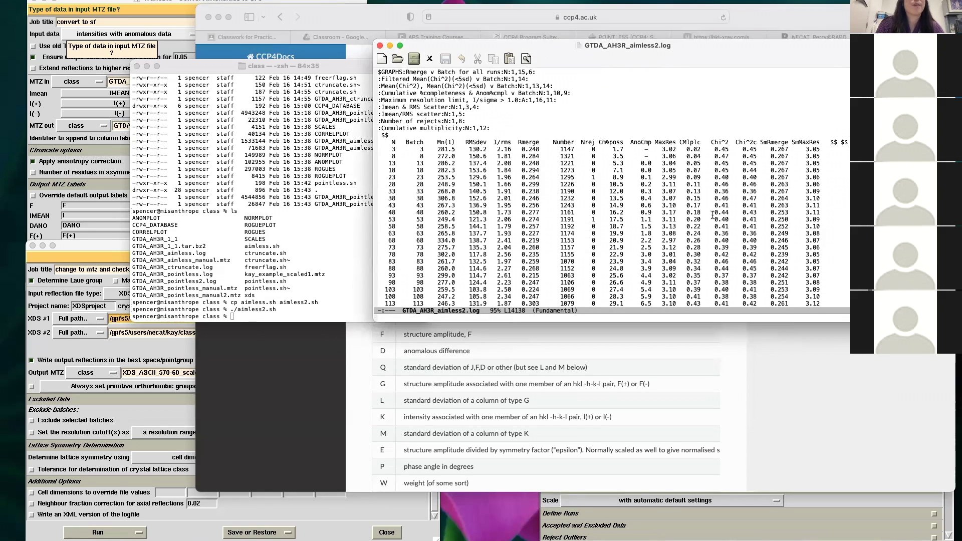
pyautogui.scroll(-1, 713, 215)
pyautogui.scroll(2, 713, 216)
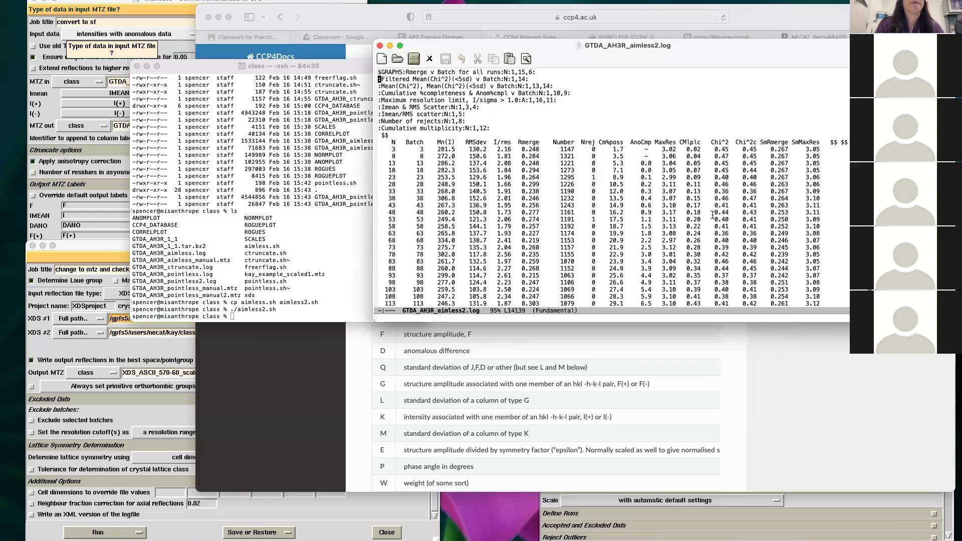
pyautogui.scroll(-10, 712, 215)
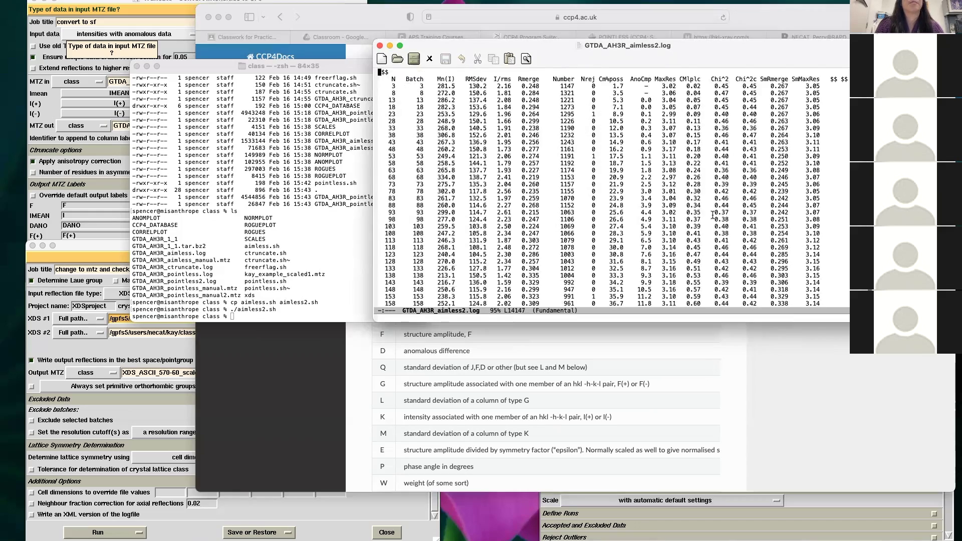
pyautogui.scroll(-15, 713, 216)
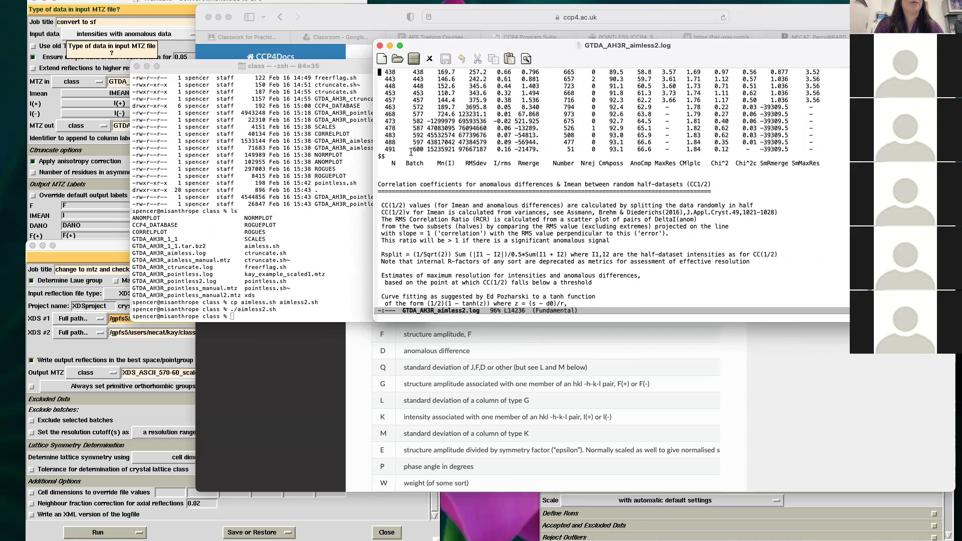
pyautogui.scroll(3, 419, 146)
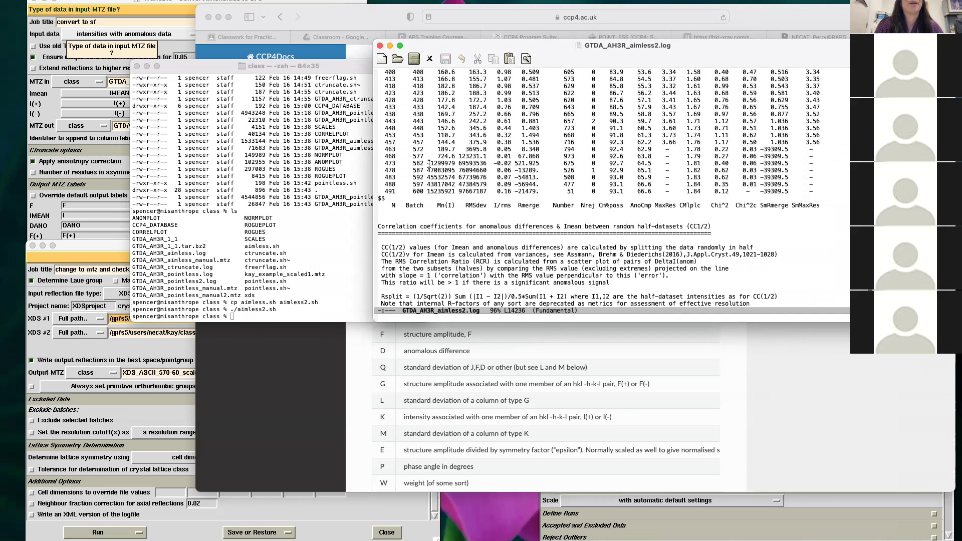
pyautogui.moveTo(429, 164); pyautogui.dragTo(821, 192)
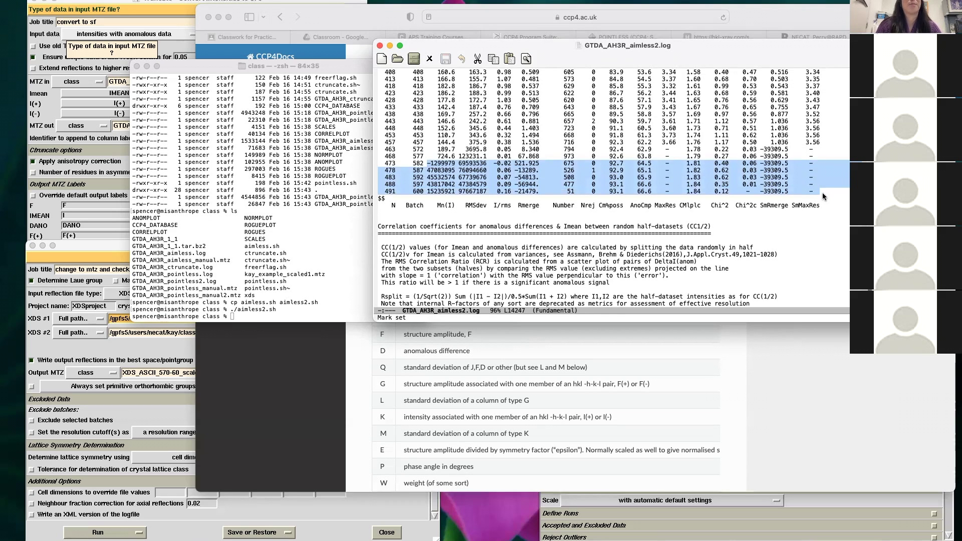
pyautogui.press('super+c')
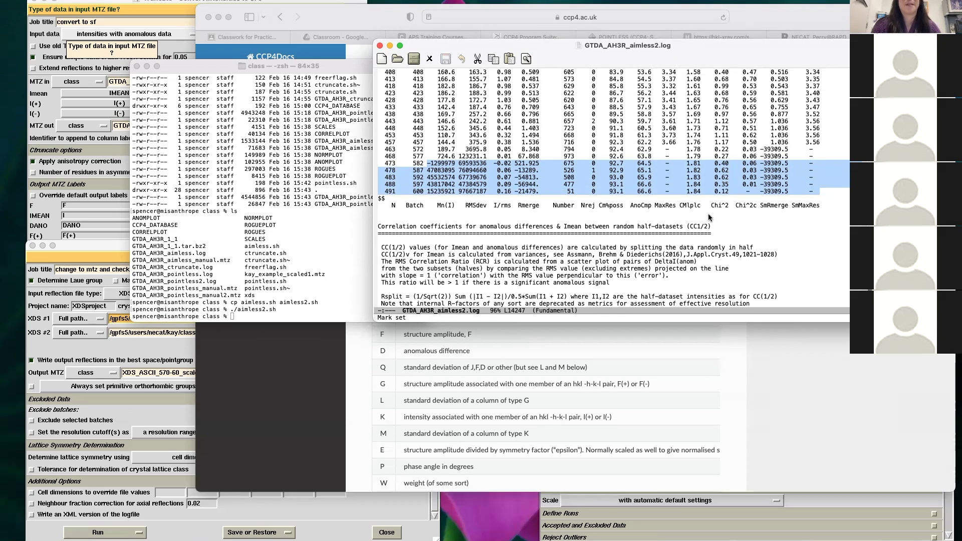
# - Find the table of CC(1/2) correlations within the dataset and highlight the CC1/2v values of shells 7 to 12
pyautogui.scroll(-6, 804, 275)
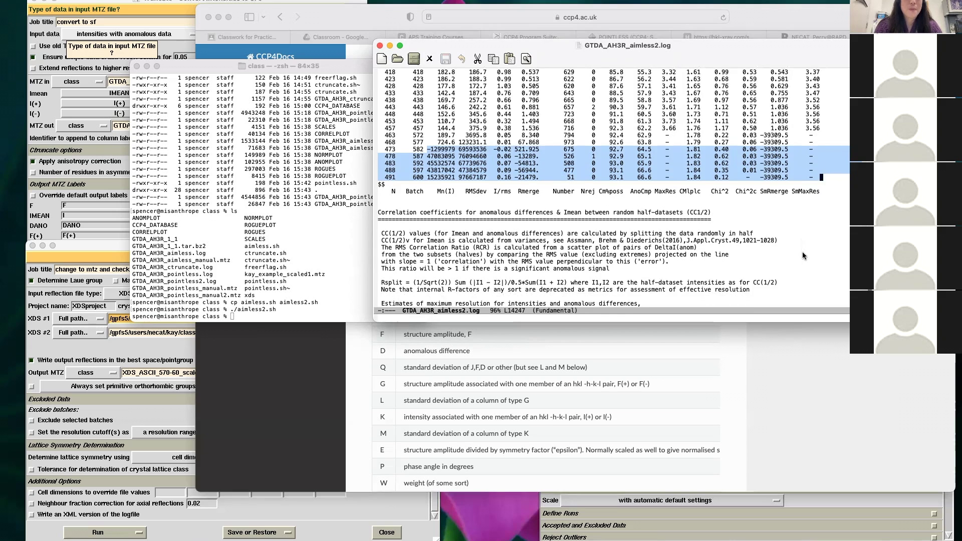
pyautogui.scroll(-2, 803, 256)
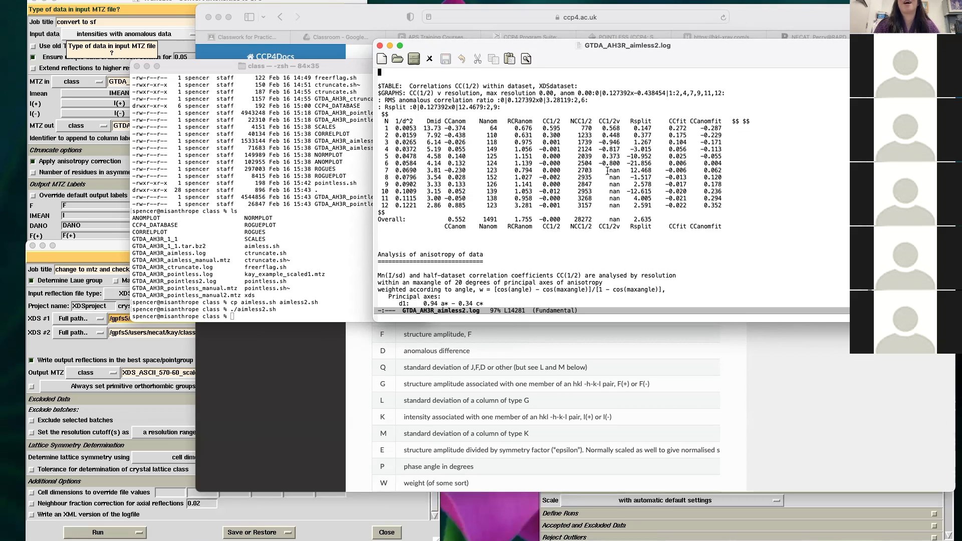
pyautogui.moveTo(607, 173); pyautogui.dragTo(610, 205)
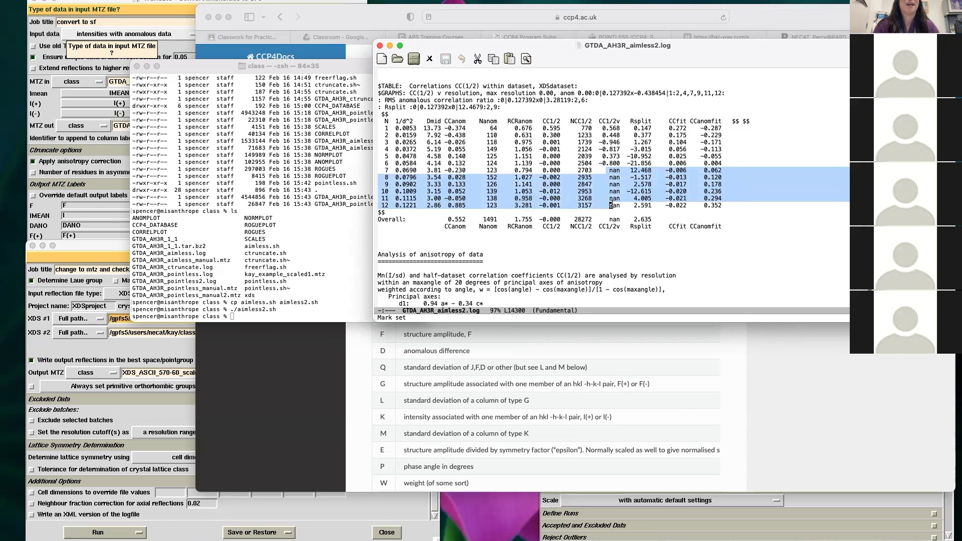
# - Print the last 200 lines of GTDA_AH3R_aimless.log in the terminal with tail
pyautogui.click(314, 265)
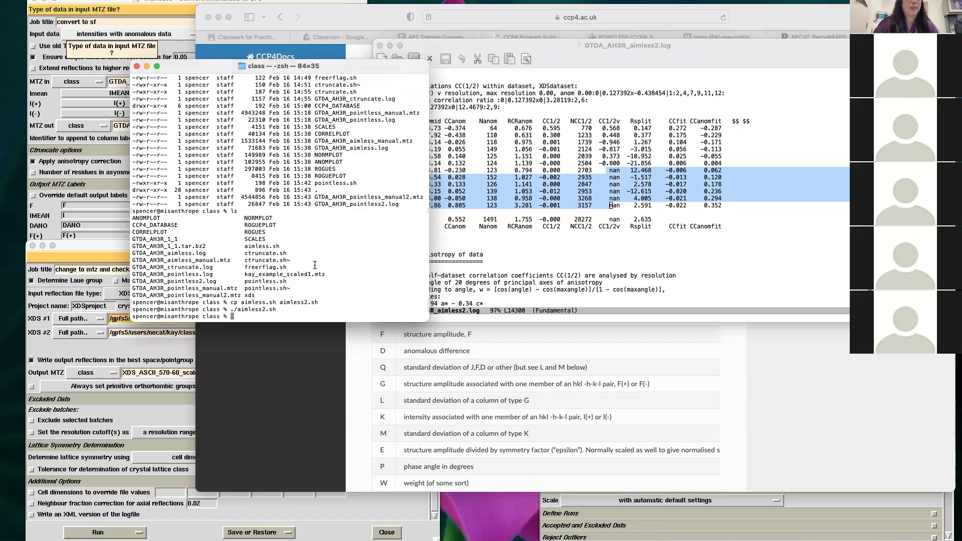
pyautogui.write('tai')
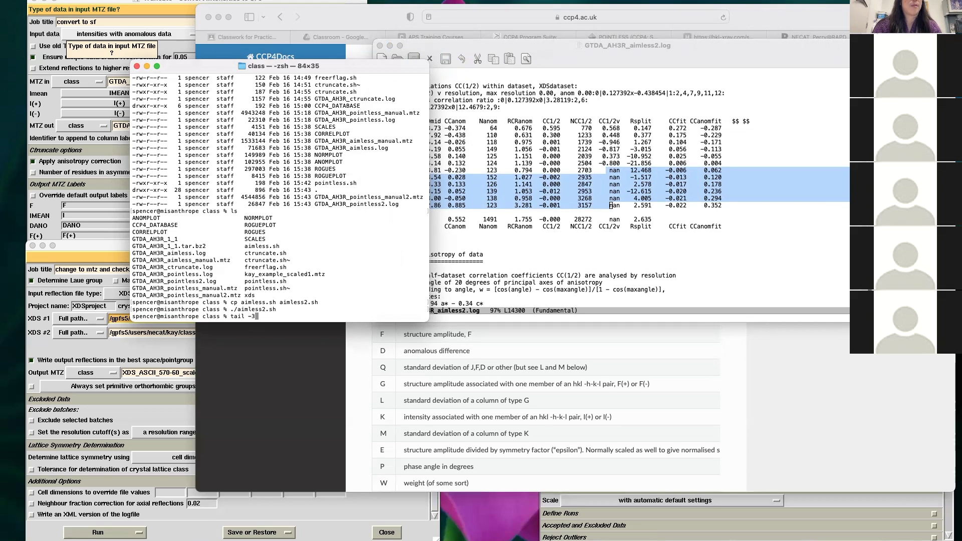
pyautogui.write('l -200')
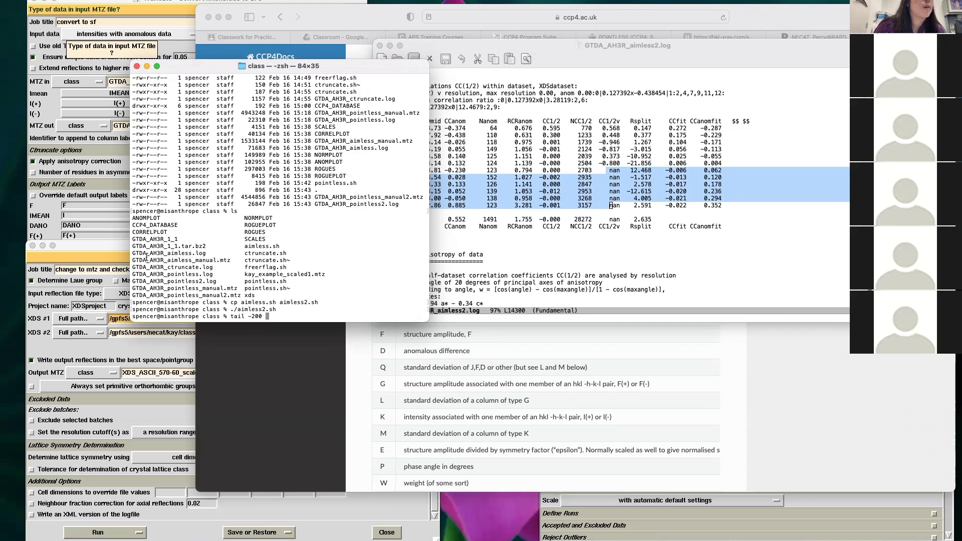
pyautogui.moveTo(131, 254); pyautogui.dragTo(205, 253)
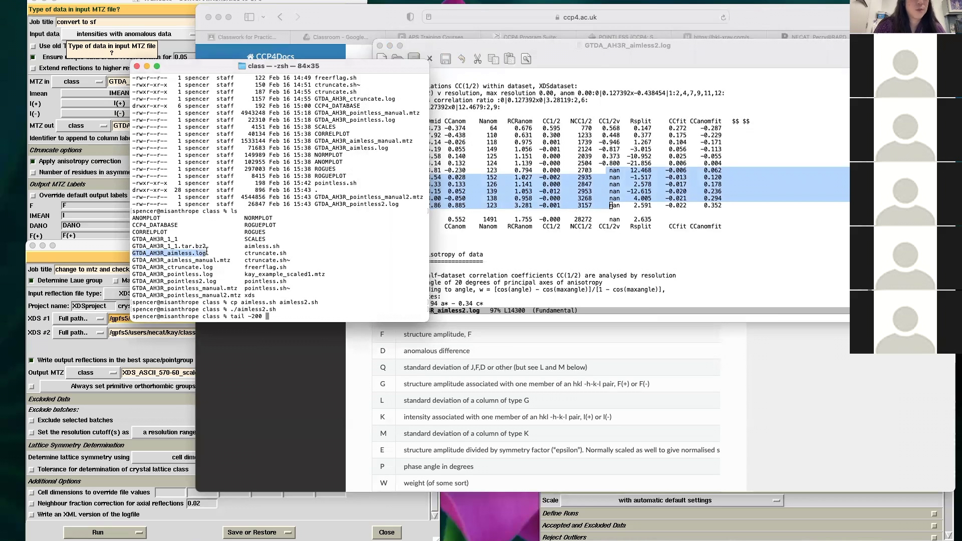
pyautogui.press('super+c')
pyautogui.press('super+v')
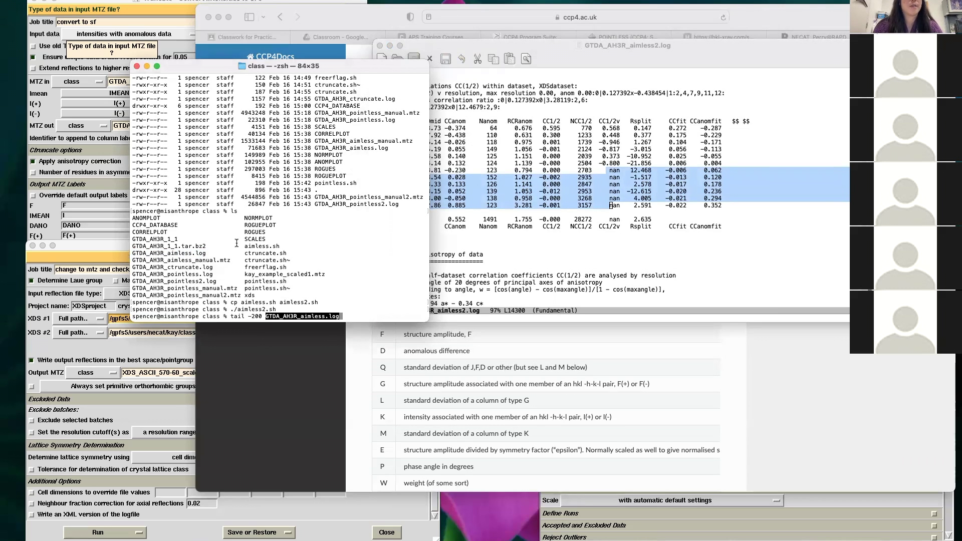
pyautogui.press('Return')
# - Examine the first Aimless log's radiation damage analysis, summary table and resolution limit estimates in the terminal output
pyautogui.scroll(15, 277, 256)
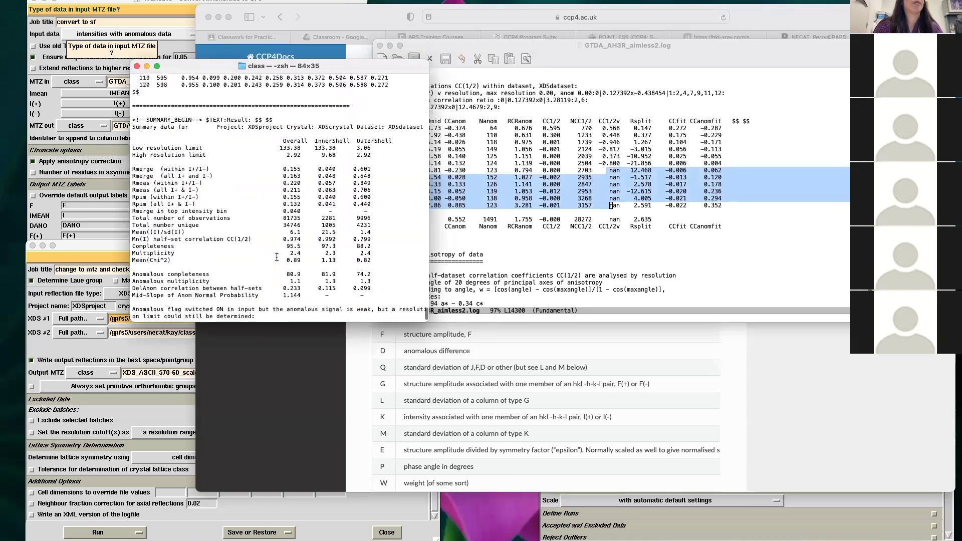
pyautogui.scroll(10, 276, 256)
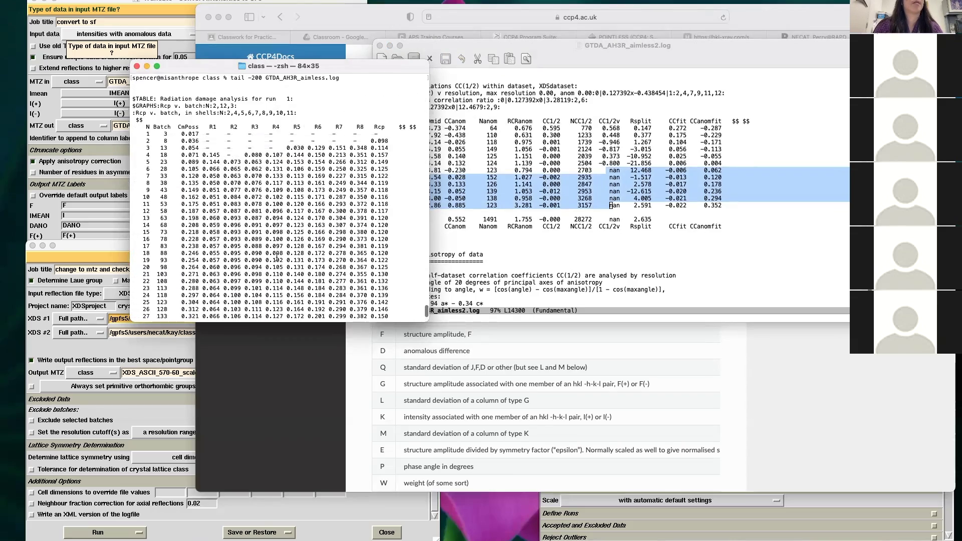
pyautogui.scroll(5, 277, 257)
pyautogui.scroll(-15, 277, 257)
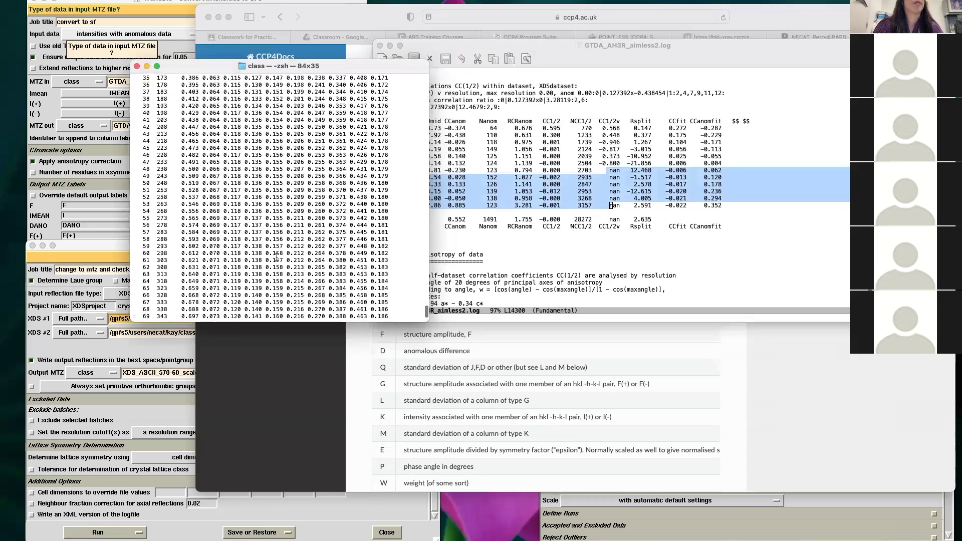
pyautogui.scroll(-10, 276, 256)
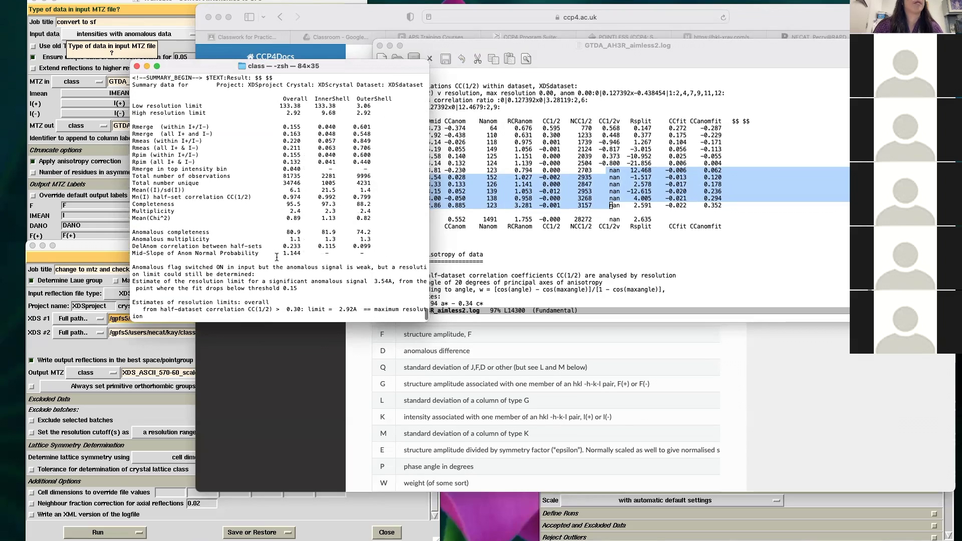
pyautogui.scroll(-1, 276, 256)
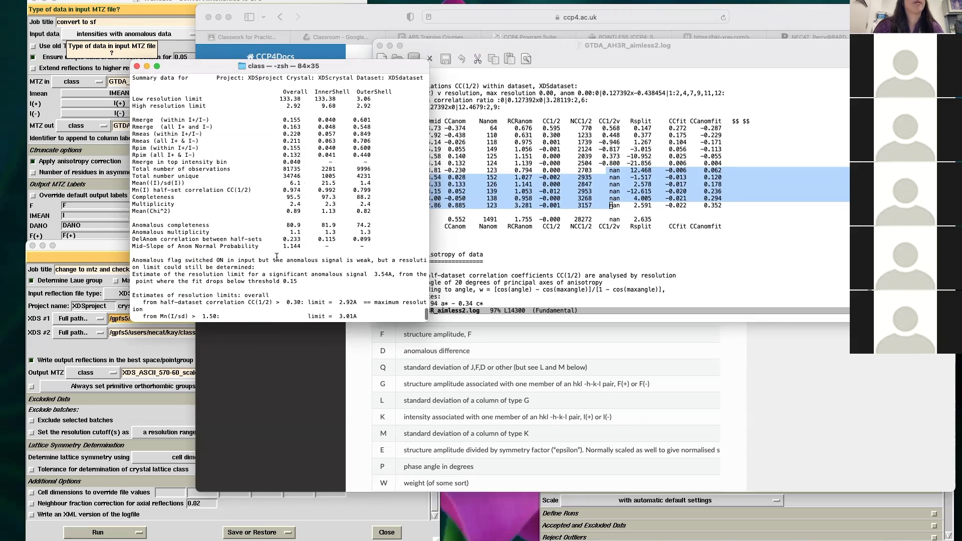
pyautogui.scroll(-20, 277, 257)
pyautogui.scroll(-8, 276, 257)
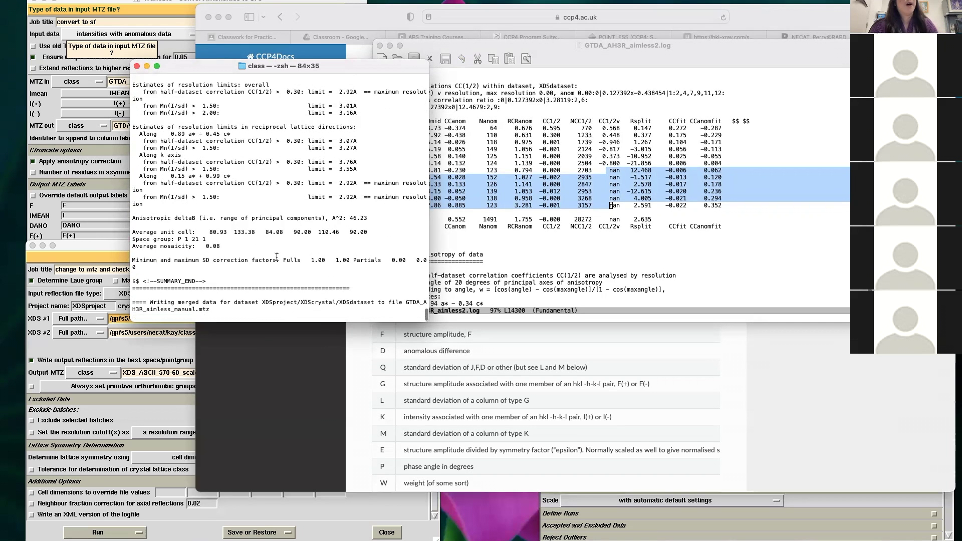
pyautogui.scroll(-12, 385, 259)
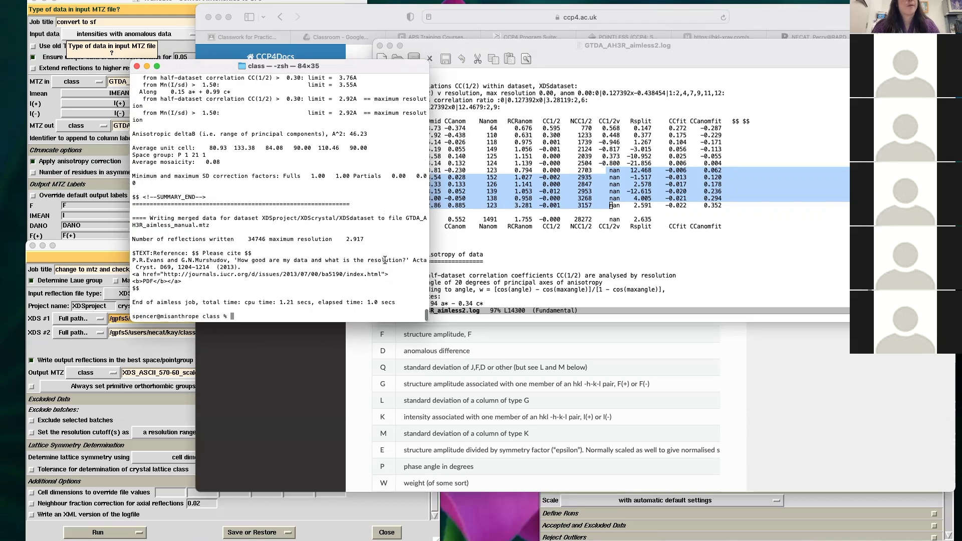
# - Recall the tail command and edit it to print the last 300 lines of GTDA_AH3R_aimless.log
pyautogui.press('Up')
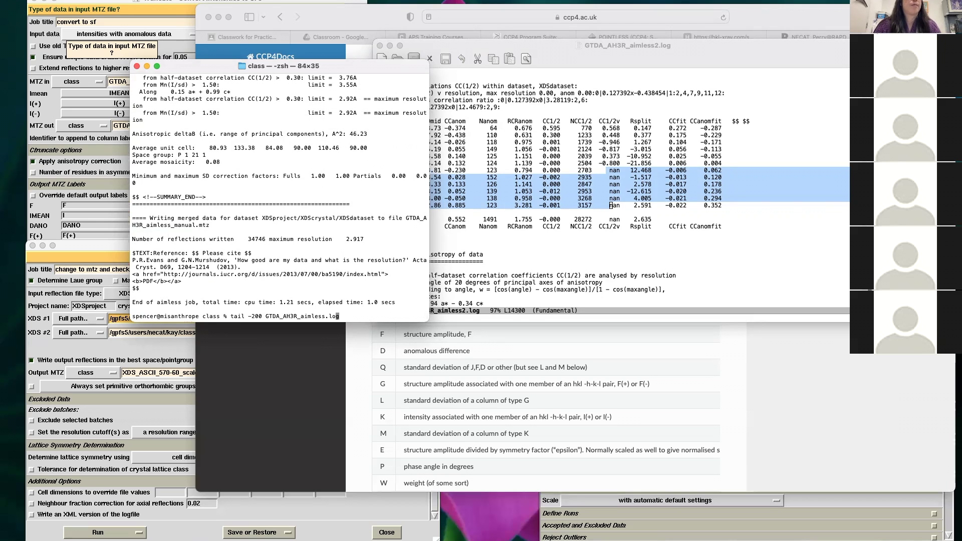
pyautogui.press('Left')
pyautogui.press('Left')
pyautogui.press('Left')
pyautogui.press('Left')
pyautogui.press('Left')
pyautogui.press('Left')
pyautogui.press('Left')
pyautogui.press('Left')
pyautogui.press('Left')
pyautogui.press('Left')
pyautogui.press('Left')
pyautogui.press('Delete')
pyautogui.press('Delete')
pyautogui.press('Delete')
pyautogui.press('Delete')
pyautogui.press('Delete')
pyautogui.press('Delete')
pyautogui.press('Delete')
pyautogui.press('Delete')
pyautogui.press('Delete')
pyautogui.press('Delete')
pyautogui.press('Delete')
pyautogui.press('Delete')
pyautogui.press('Delete')
pyautogui.press('Delete')
pyautogui.press('Delete')
pyautogui.press('Delete')
pyautogui.press('Delete')
pyautogui.press('Delete')
pyautogui.press('Delete')
pyautogui.press('Delete')
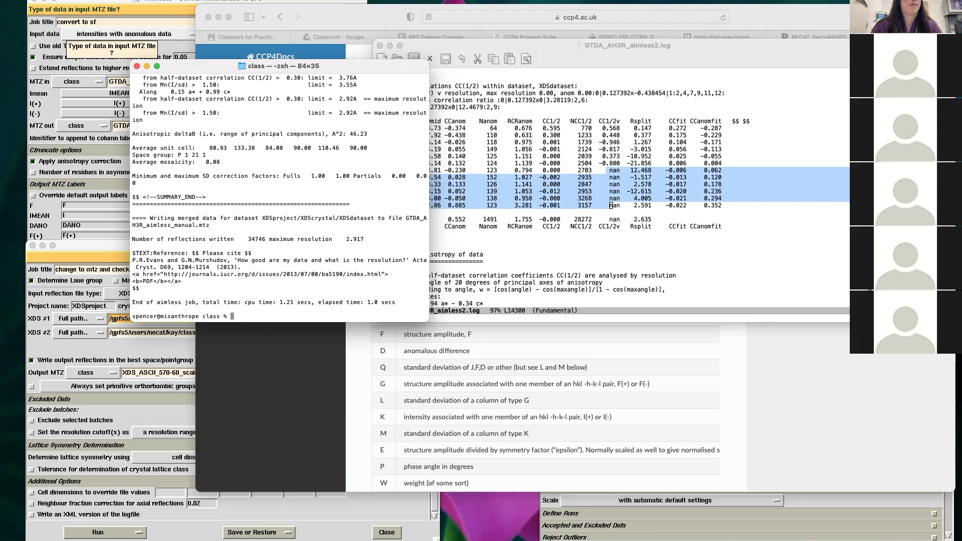
# - Widen the terminal and find the completeness and multiplicity against resolution table in the printed log
pyautogui.scroll(15, 335, 253)
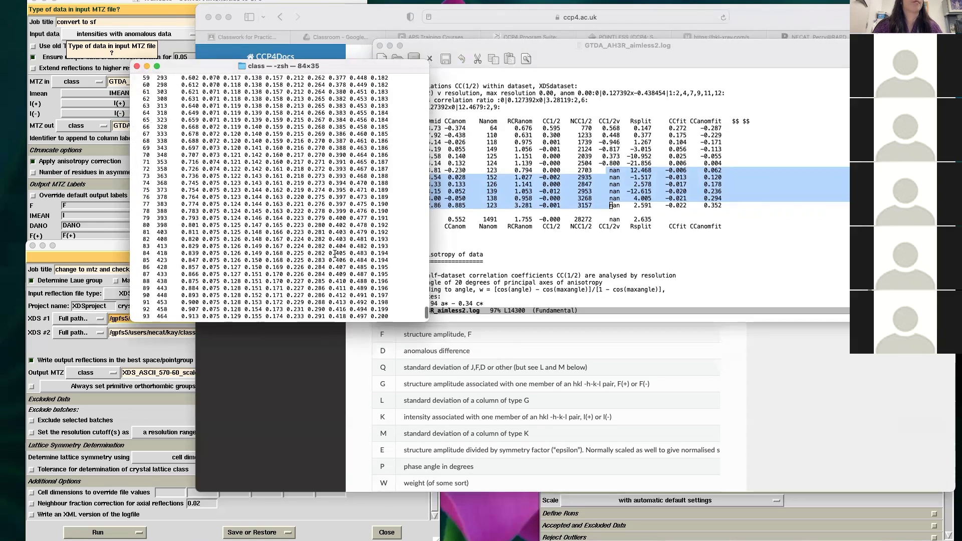
pyautogui.scroll(8, 335, 253)
pyautogui.scroll(12, 335, 254)
pyautogui.scroll(8, 334, 254)
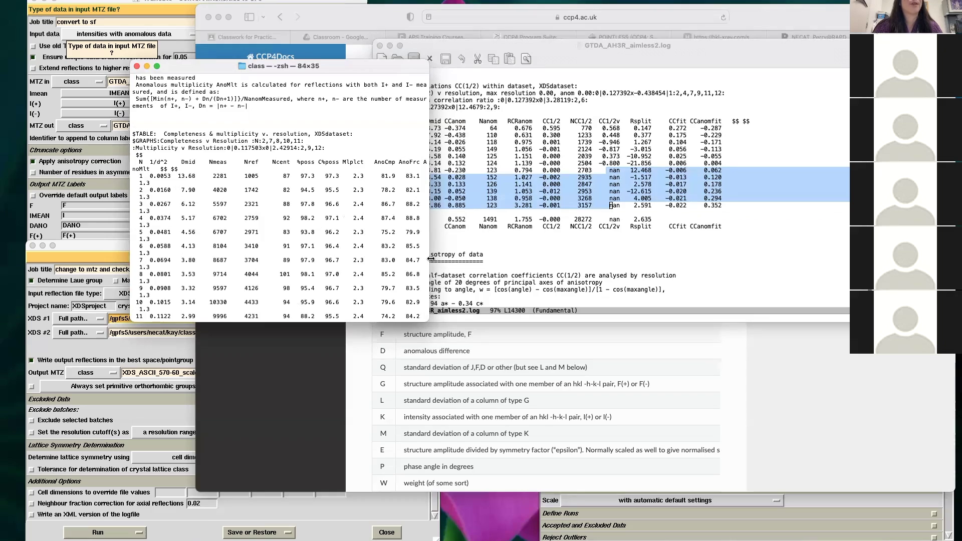
pyautogui.moveTo(430, 258); pyautogui.dragTo(506, 260)
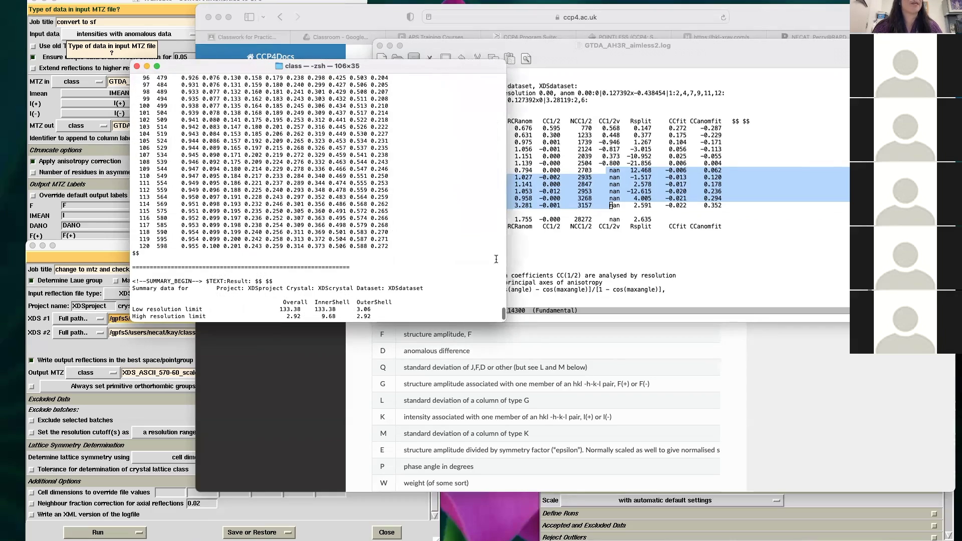
pyautogui.scroll(-15, 364, 241)
pyautogui.scroll(3, 363, 241)
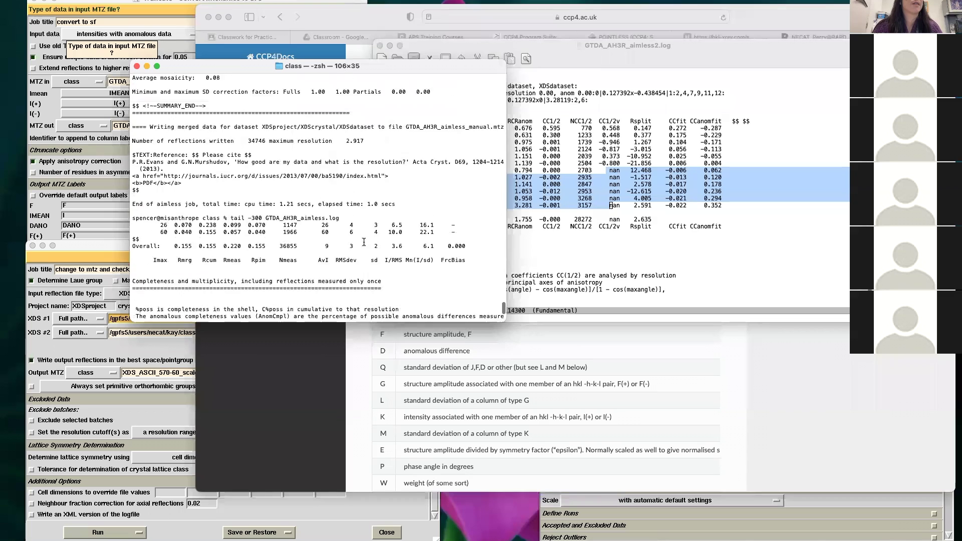
pyautogui.scroll(-15, 363, 241)
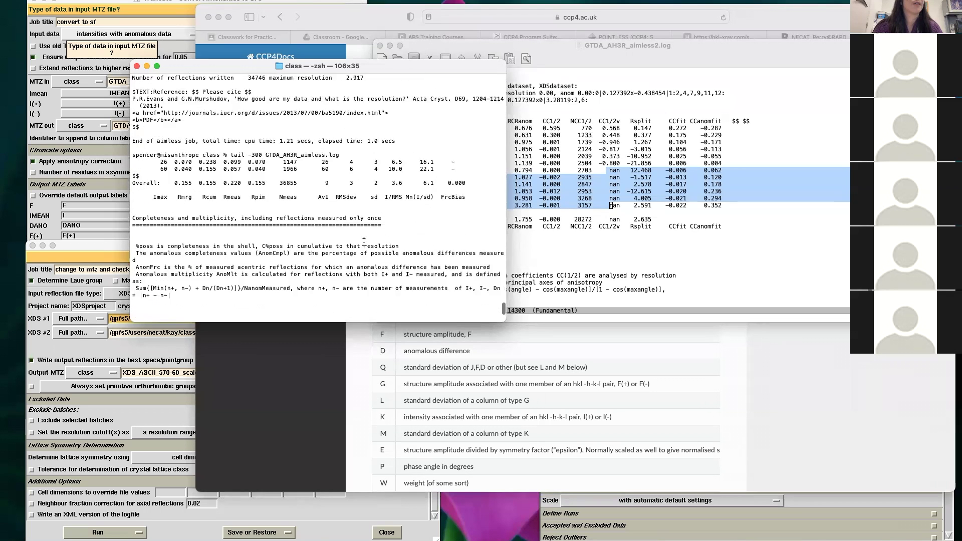
pyautogui.scroll(-3, 363, 242)
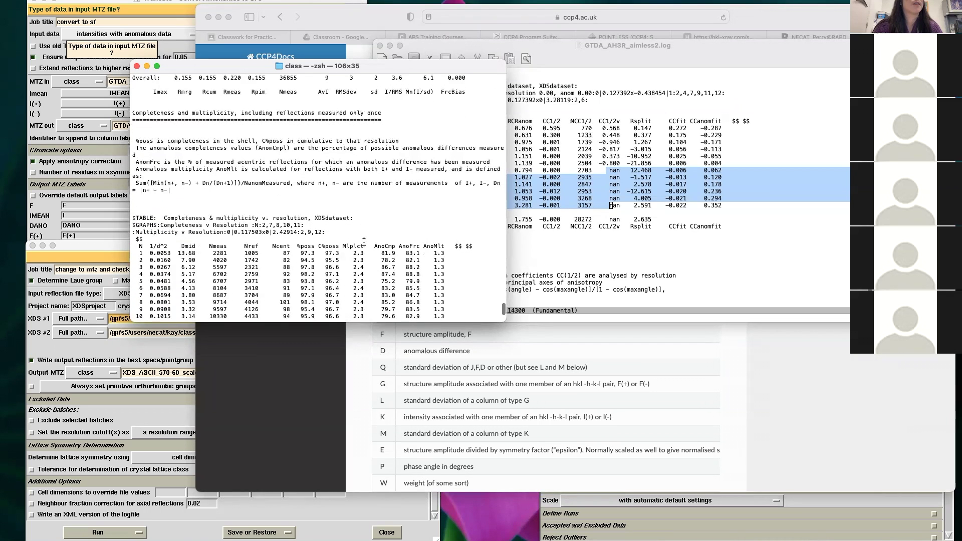
pyautogui.scroll(-3, 364, 242)
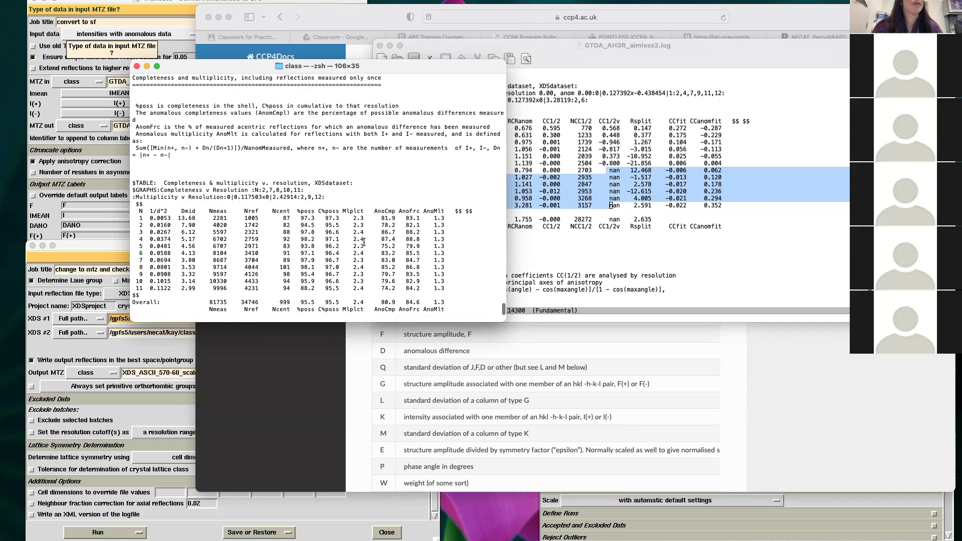
# - Return to GTDA_AH3R_aimless2.log and examine the cumulative CC(1/2) by batch and the anisotropy analysis of CC(1/2) and I/sd
pyautogui.click(589, 240)
pyautogui.scroll(-10, 589, 238)
pyautogui.scroll(5, 588, 235)
pyautogui.scroll(-3, 589, 236)
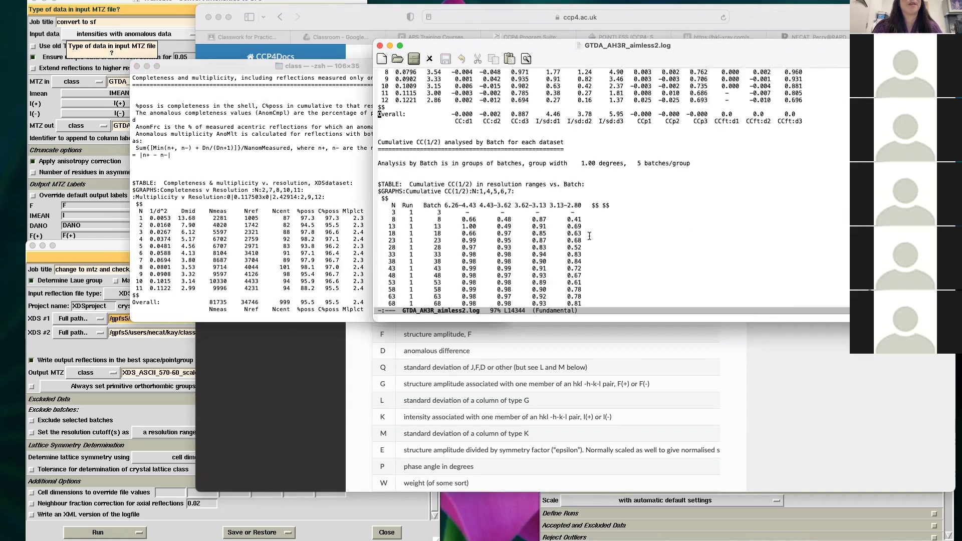
pyautogui.scroll(-20, 589, 236)
pyautogui.scroll(15, 589, 236)
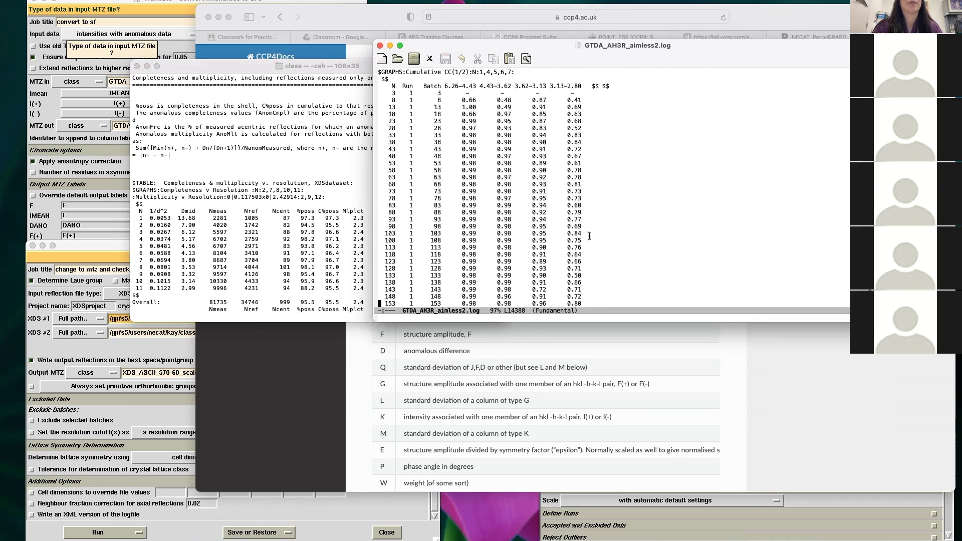
pyautogui.scroll(8, 589, 235)
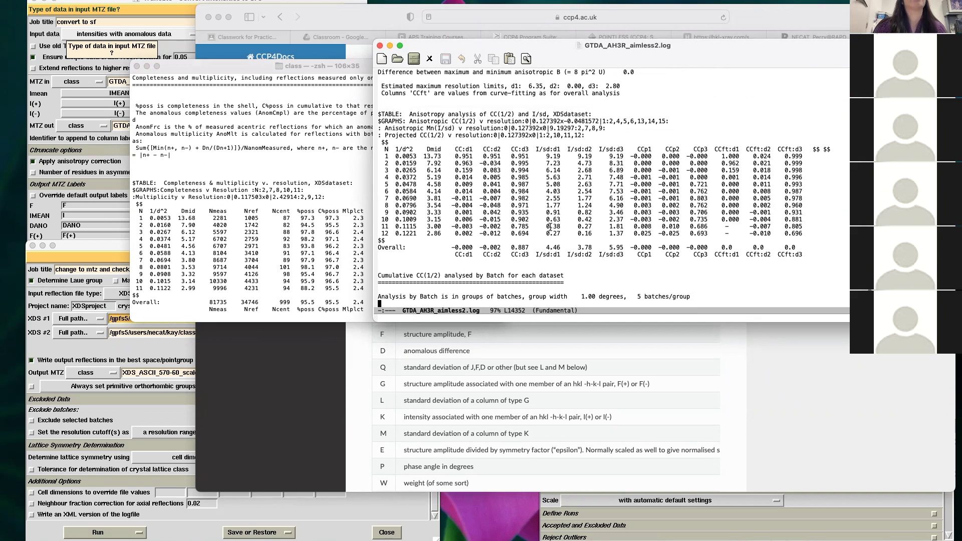
# - Read the cumulative CC(1/2) against batch table in GTDA_AH3R_aimless2.log through to its last batches
pyautogui.scroll(3, 550, 227)
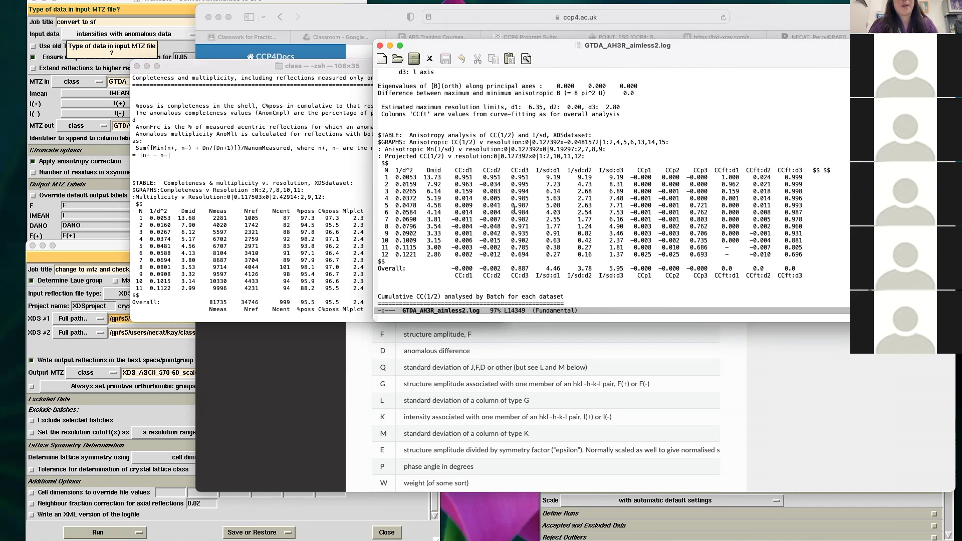
pyautogui.scroll(-1, 528, 228)
pyautogui.scroll(-5, 528, 228)
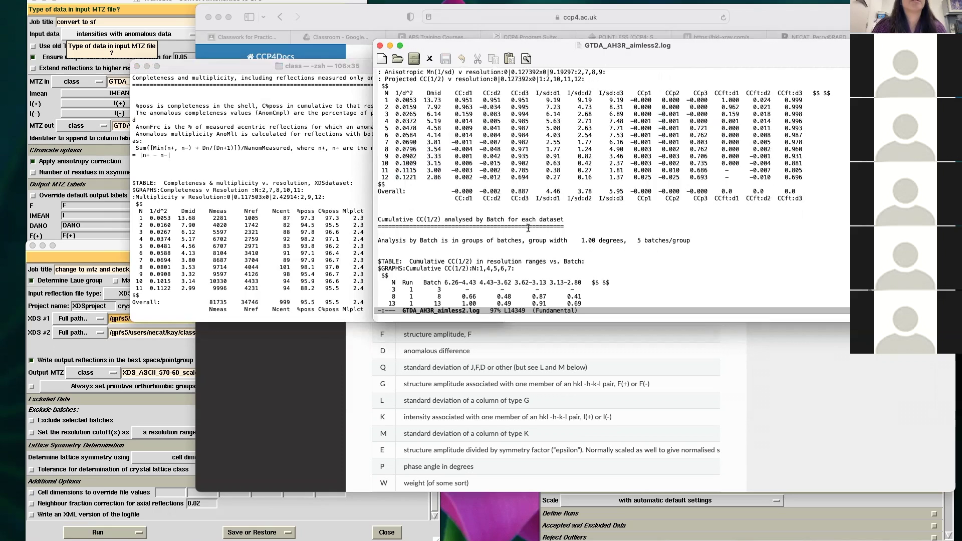
pyautogui.scroll(-6, 527, 228)
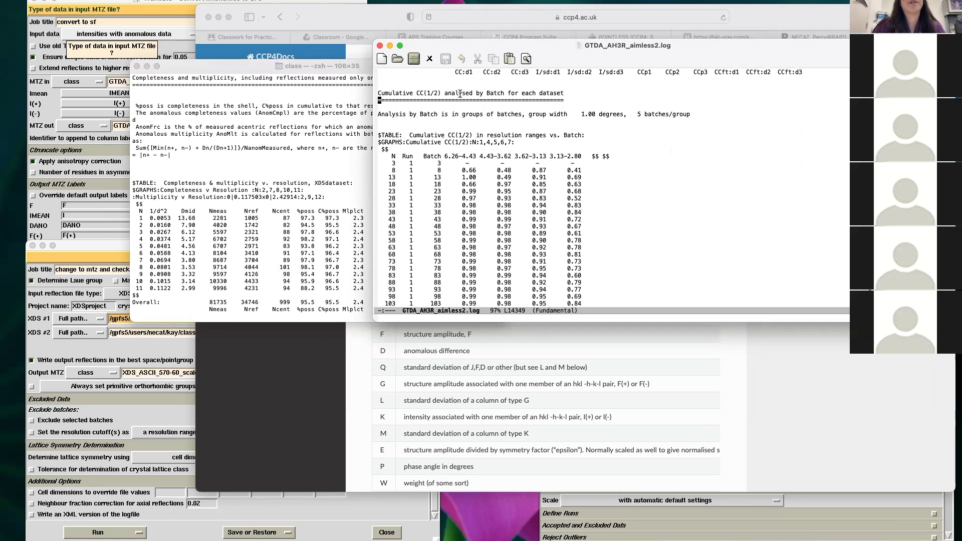
pyautogui.scroll(-6, 626, 214)
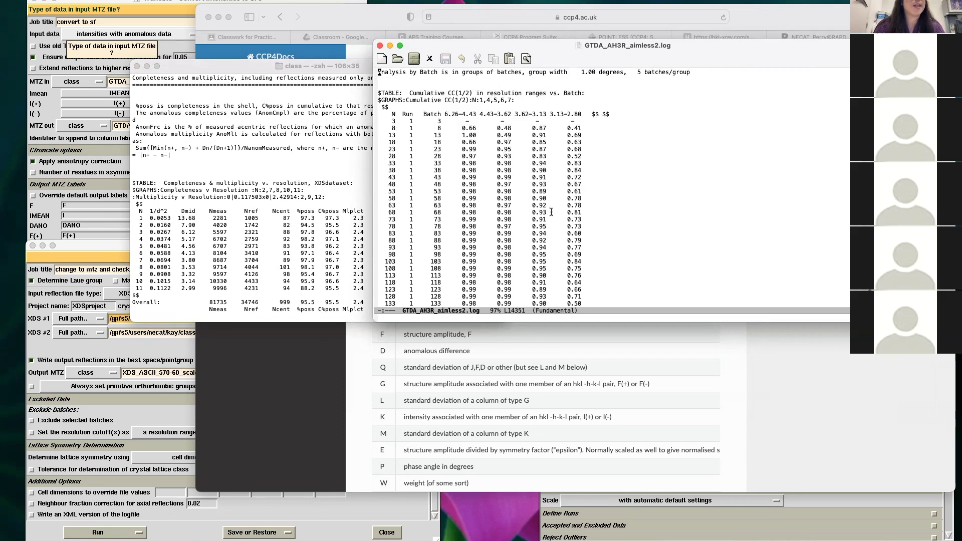
pyautogui.scroll(-10, 626, 214)
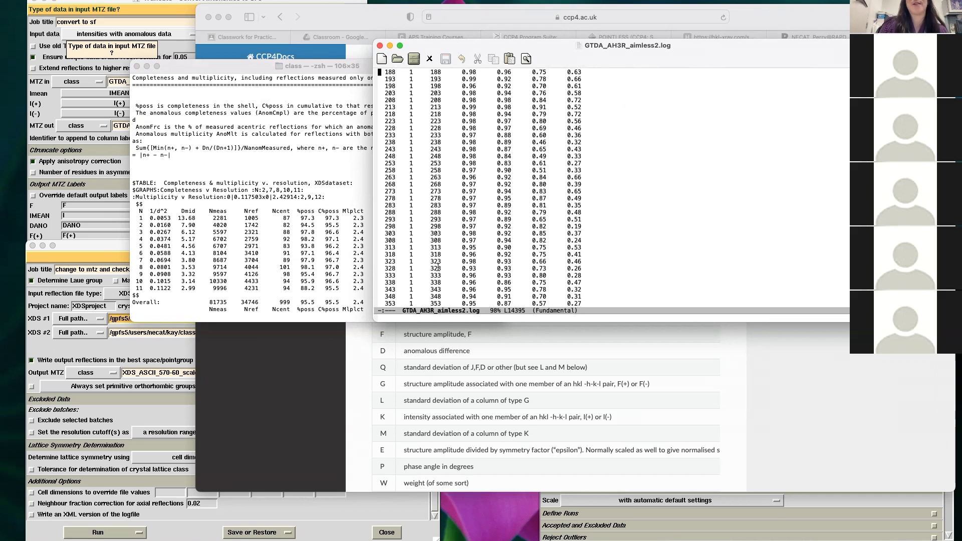
pyautogui.scroll(-2, 562, 246)
pyautogui.scroll(-20, 562, 245)
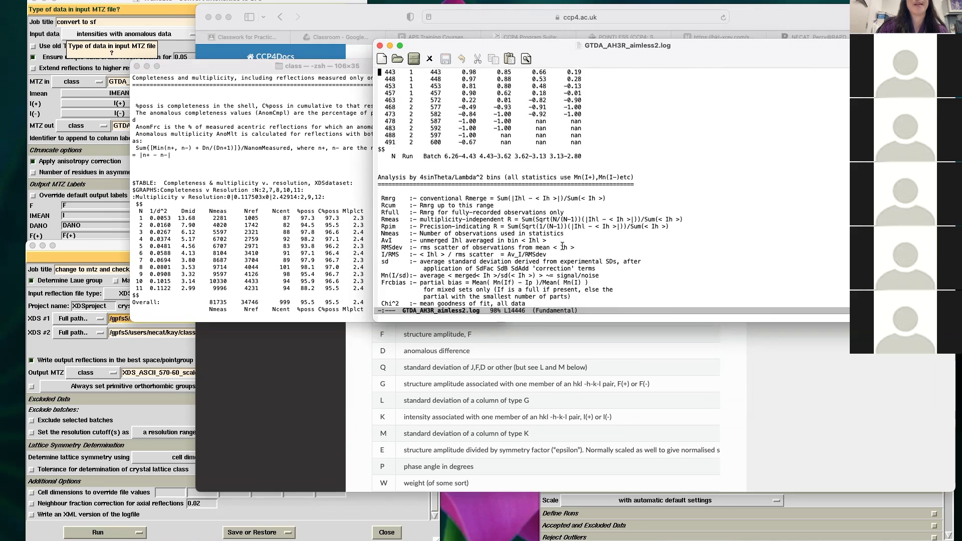
# - Examine the analysis against resolution tables and the Rmeas by resolution for each run in the Aimless log
pyautogui.scroll(-10, 562, 245)
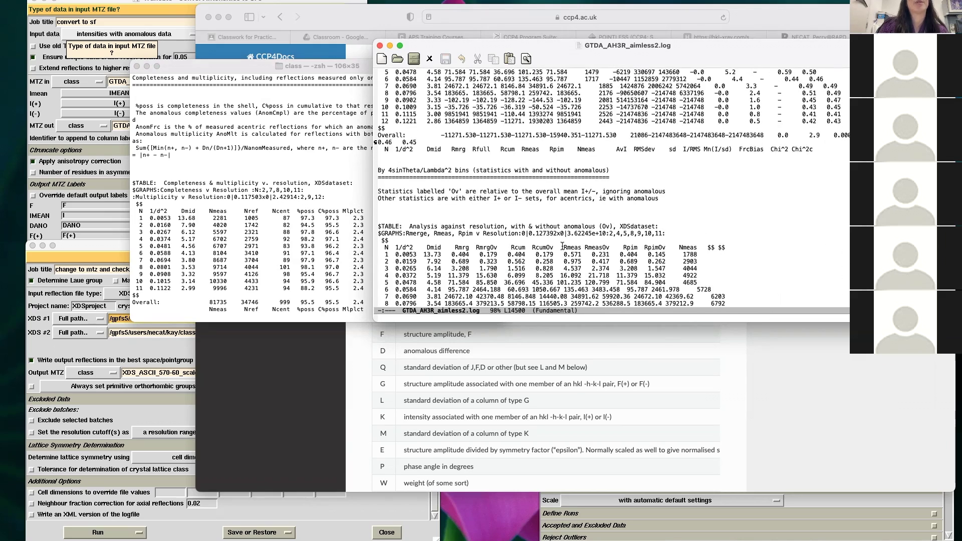
pyautogui.scroll(3, 562, 246)
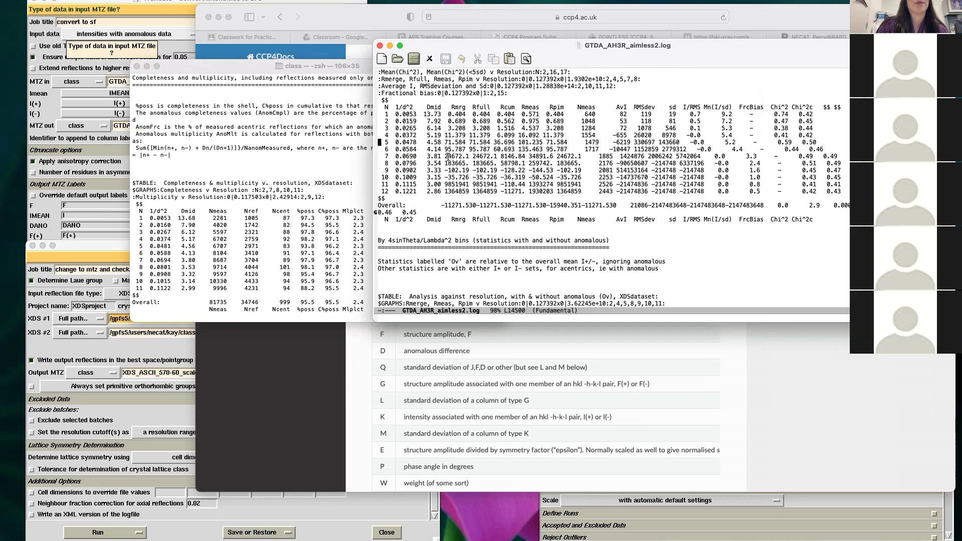
pyautogui.scroll(2, 449, 156)
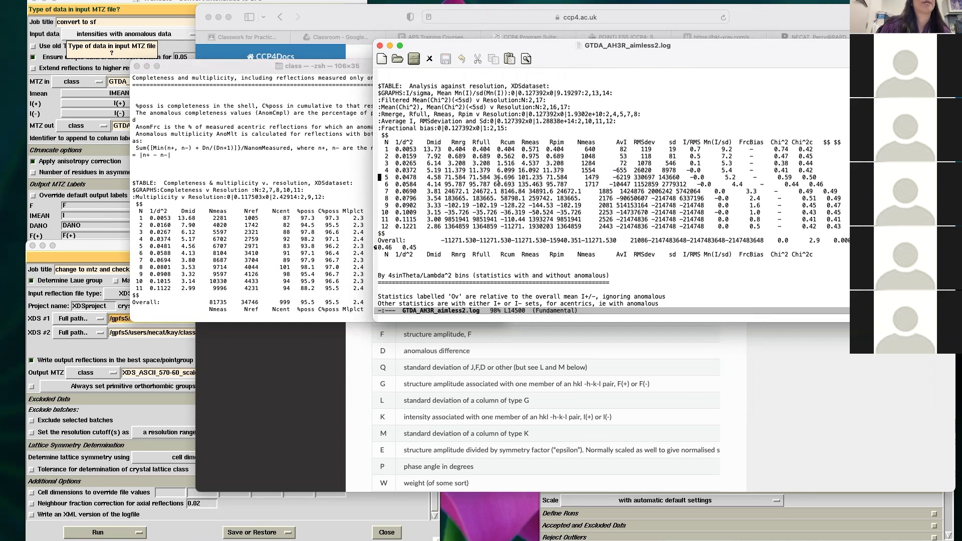
pyautogui.scroll(-10, 498, 181)
pyautogui.scroll(-12, 497, 180)
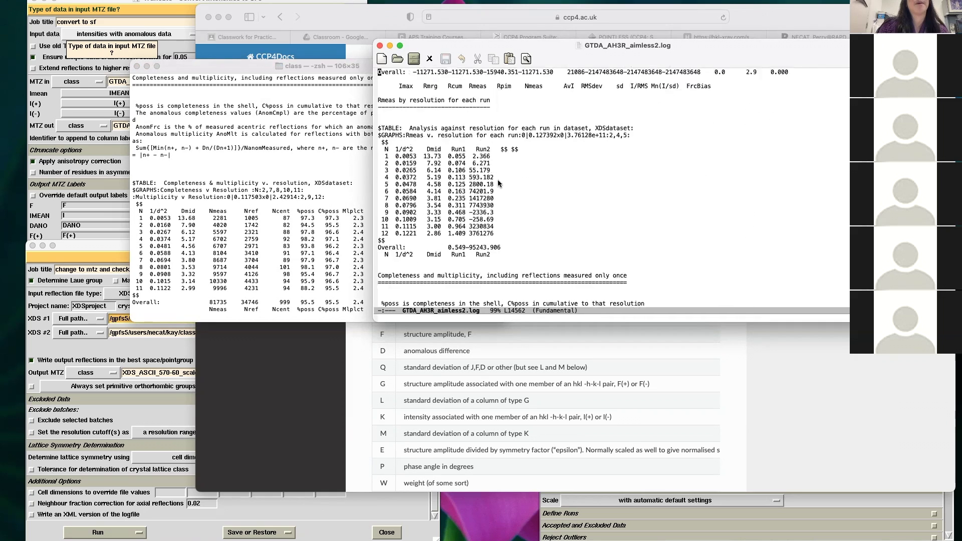
# - Compare the completeness and multiplicity tables of both logs, highlighting the Nmeas and %poss values in row 10 of the second log
pyautogui.scroll(-10, 498, 183)
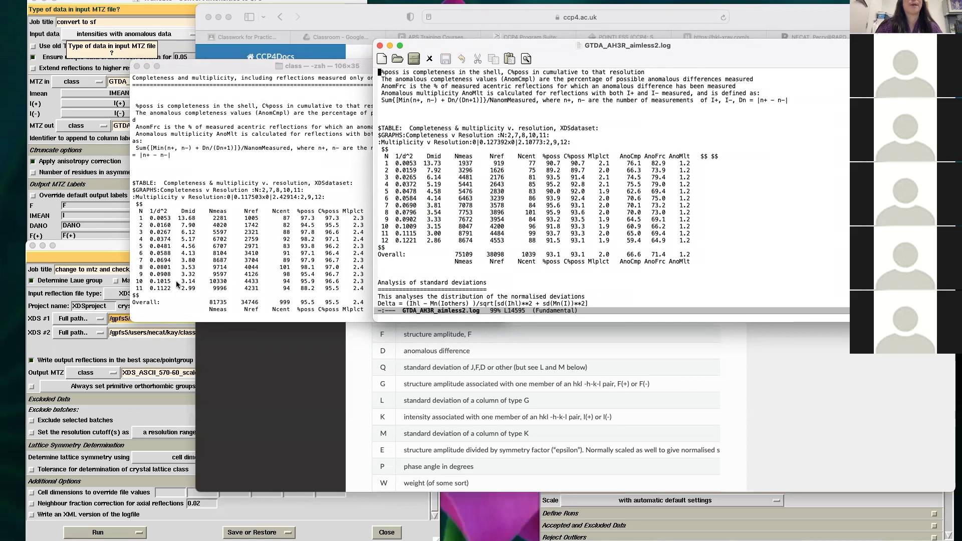
pyautogui.click(181, 284)
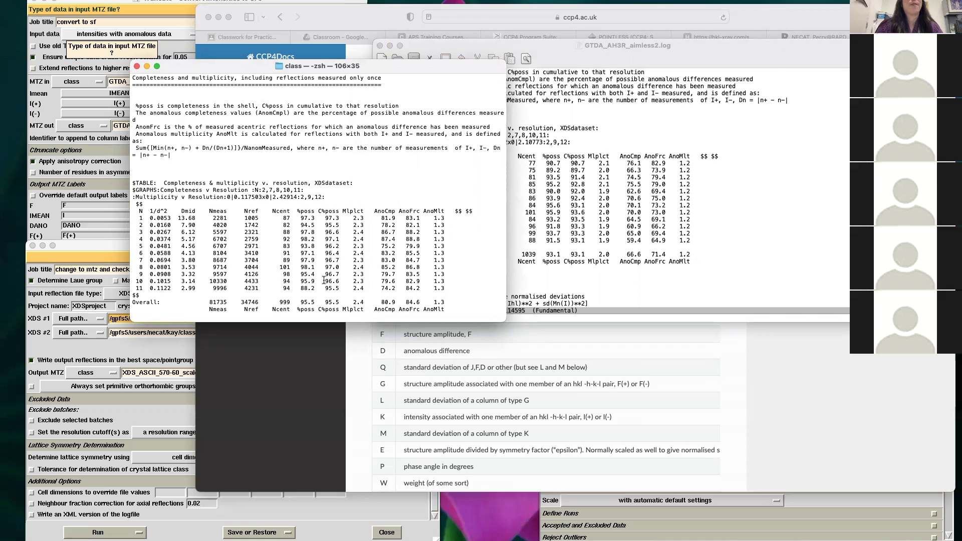
pyautogui.click(517, 239)
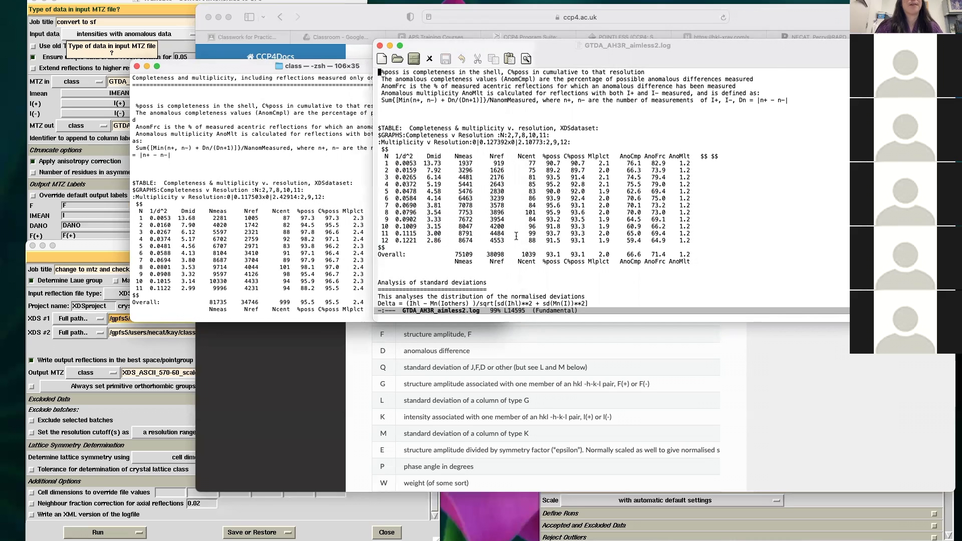
pyautogui.doubleClick(459, 227)
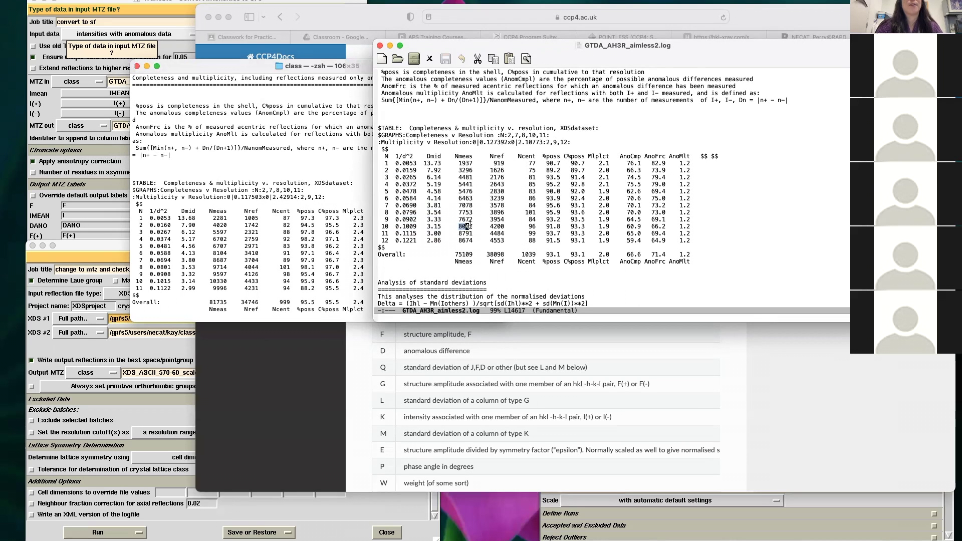
pyautogui.click(547, 226)
pyautogui.moveTo(549, 226); pyautogui.dragTo(562, 226)
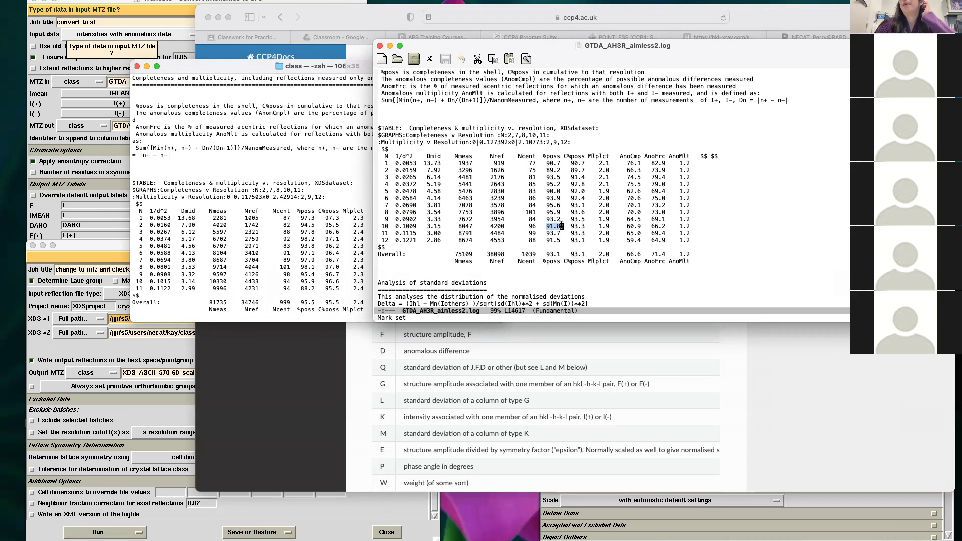
# - Examine the second log's standard deviation analysis, run pair correlations and final summary table
pyautogui.scroll(-5, 573, 247)
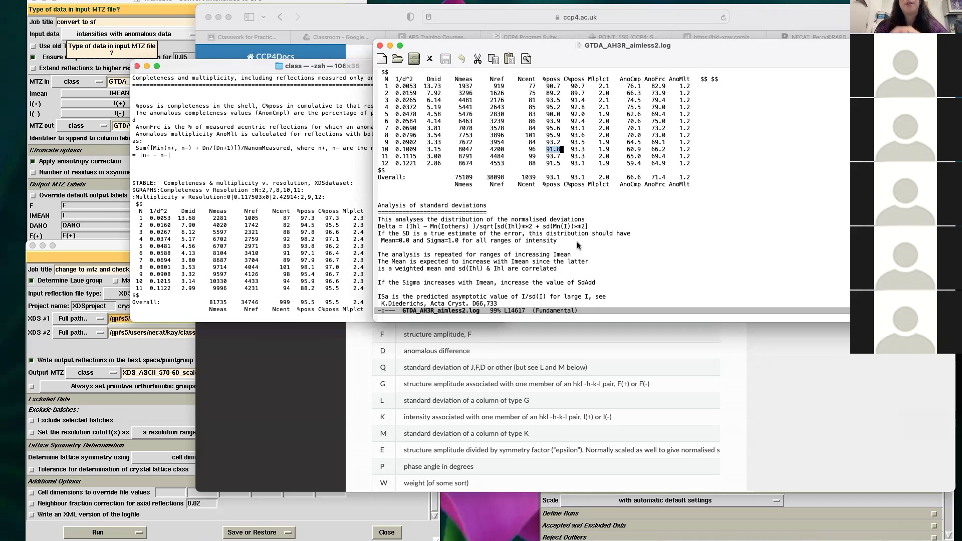
pyautogui.scroll(-5, 588, 224)
pyautogui.scroll(-3, 588, 223)
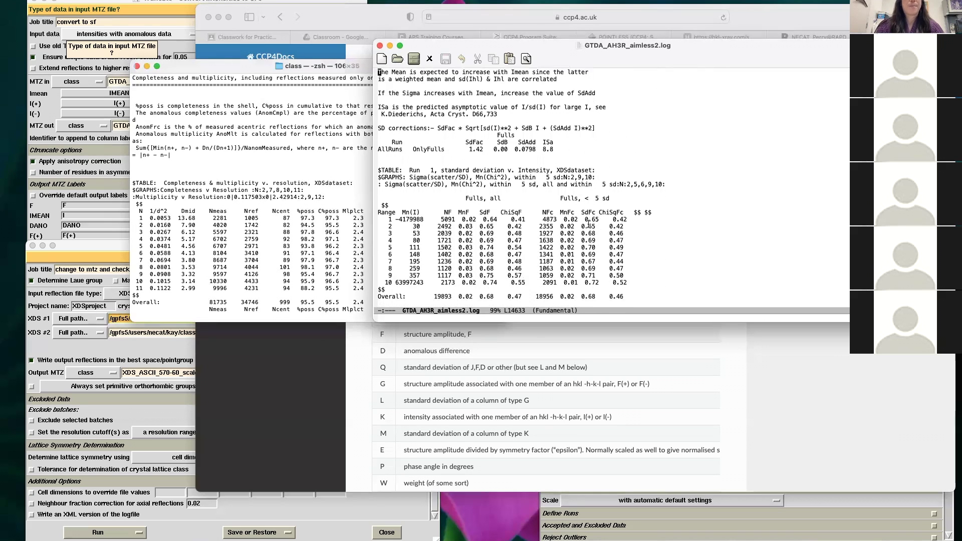
pyautogui.scroll(-2, 588, 225)
pyautogui.scroll(-1, 588, 224)
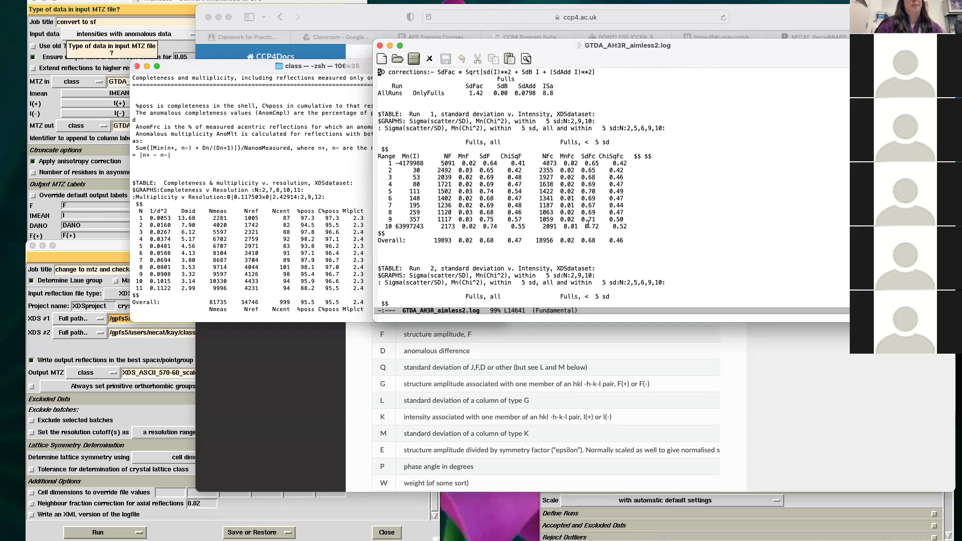
pyautogui.scroll(2, 588, 224)
pyautogui.scroll(-9, 589, 224)
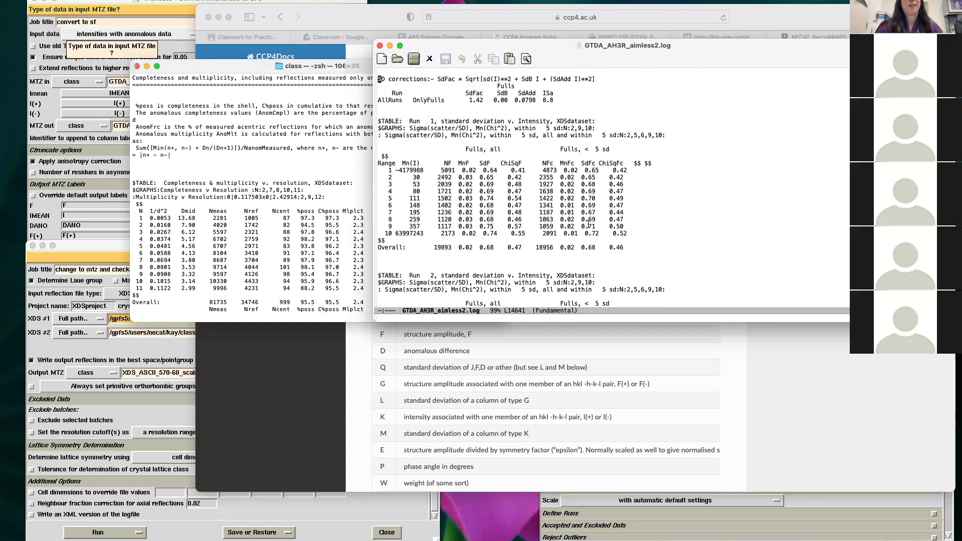
pyautogui.scroll(-10, 588, 226)
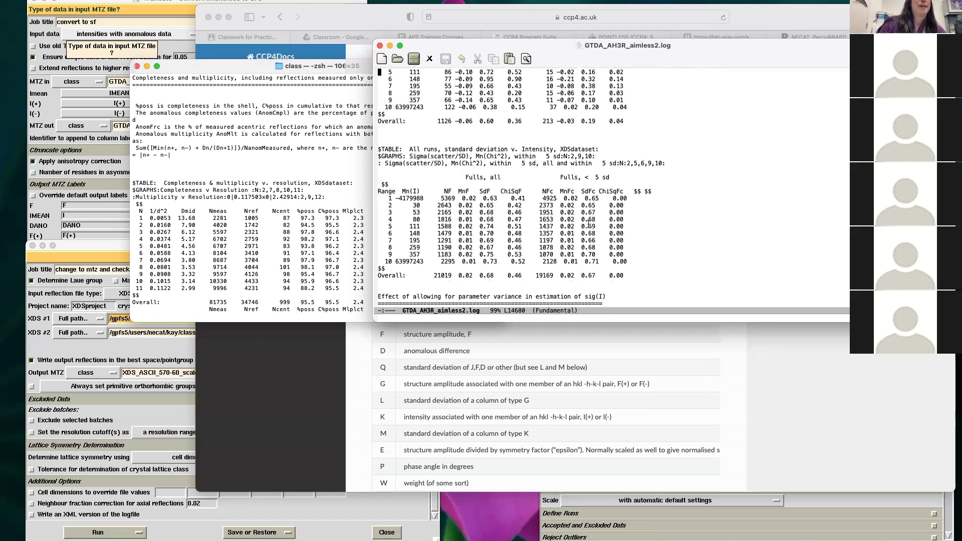
pyautogui.scroll(-8, 589, 224)
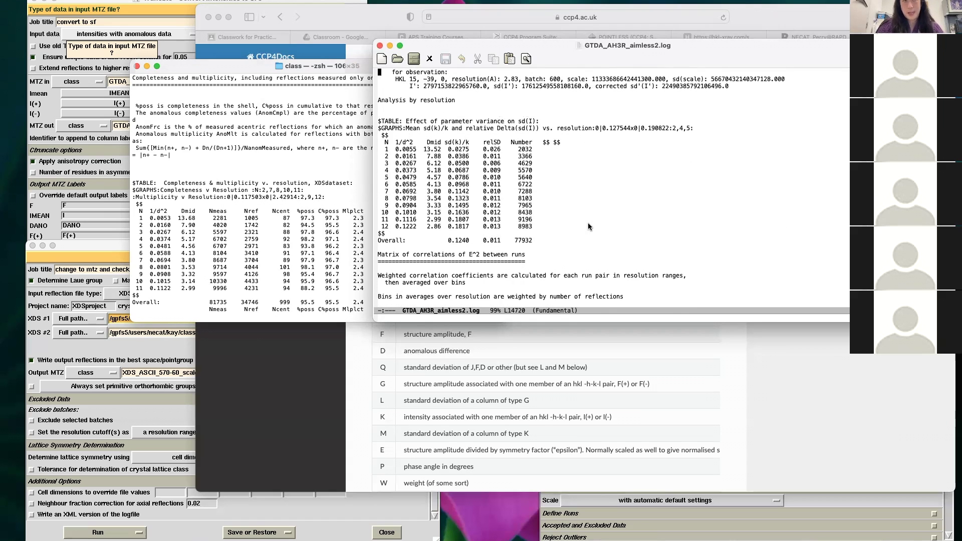
pyautogui.scroll(-4, 587, 223)
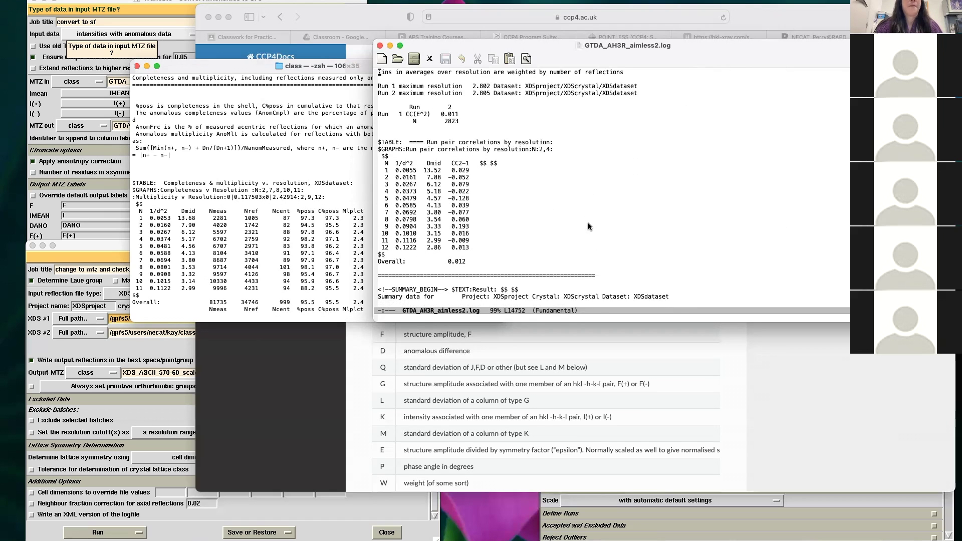
pyautogui.scroll(-2, 587, 223)
pyautogui.scroll(-2, 587, 223)
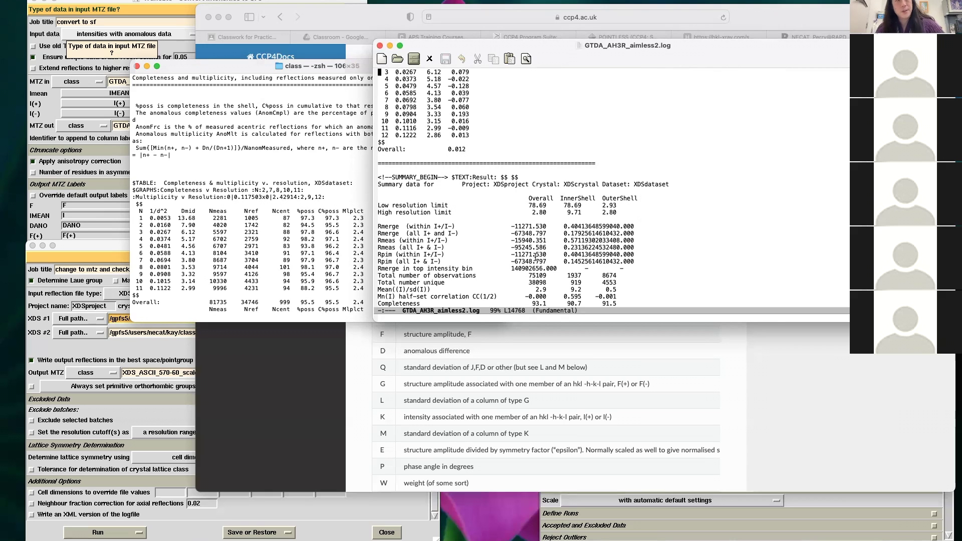
# - Switch to the POINTLESS documentation in the browser and highlight the -c[opy] option in its Synopsis
pyautogui.click(246, 240)
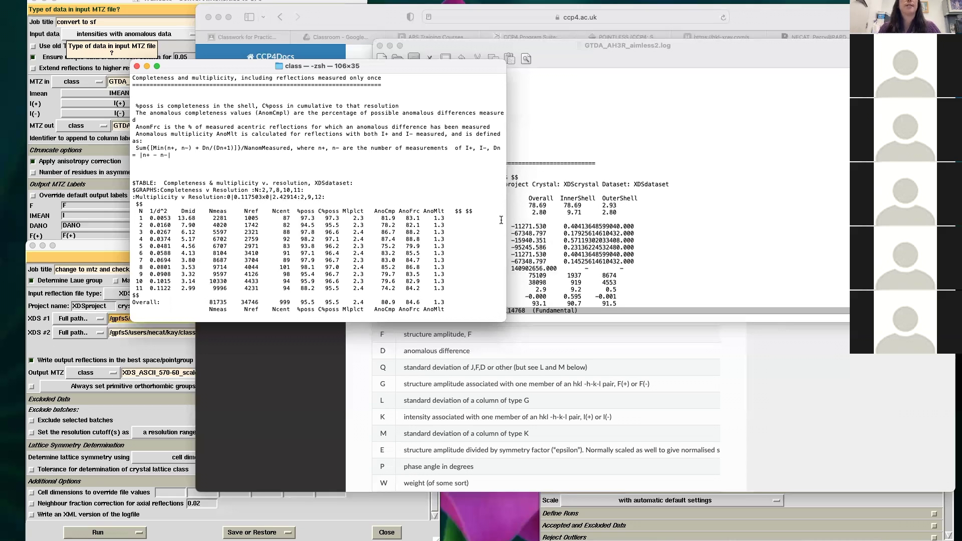
pyautogui.click(735, 16)
pyautogui.click(646, 39)
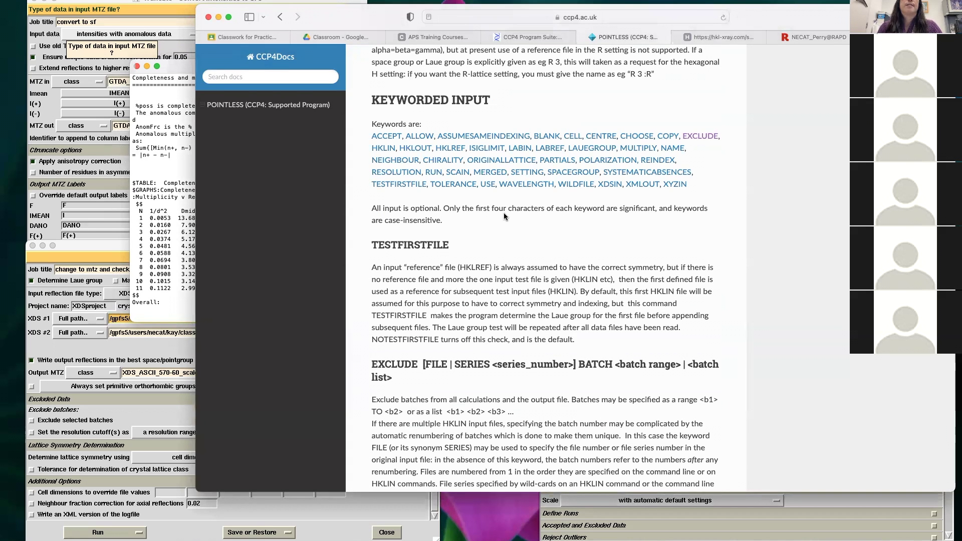
pyautogui.scroll(12, 514, 192)
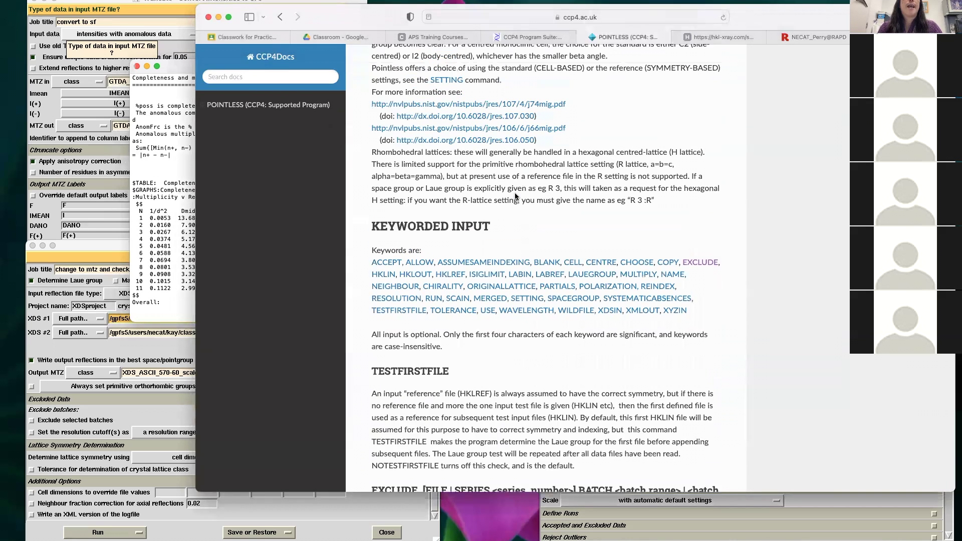
pyautogui.scroll(15, 514, 194)
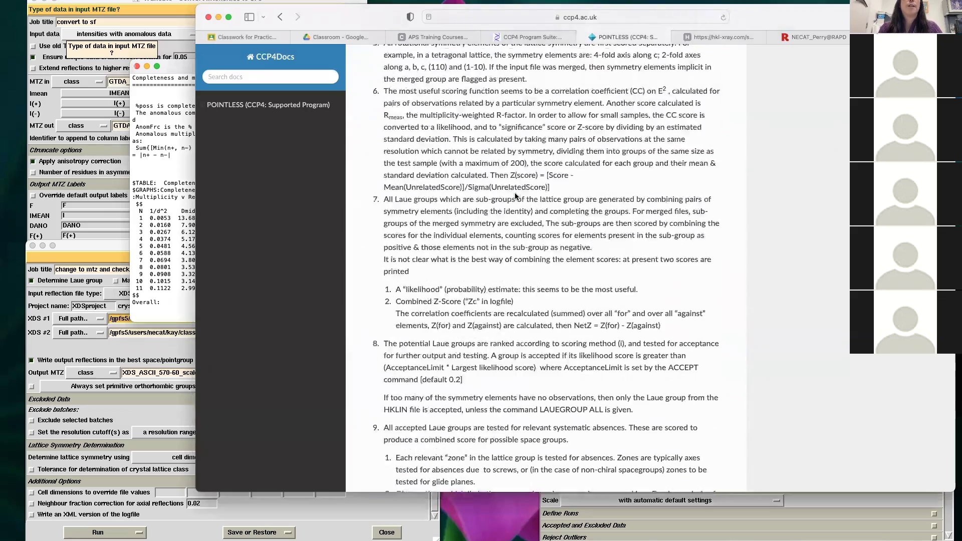
pyautogui.scroll(15, 515, 195)
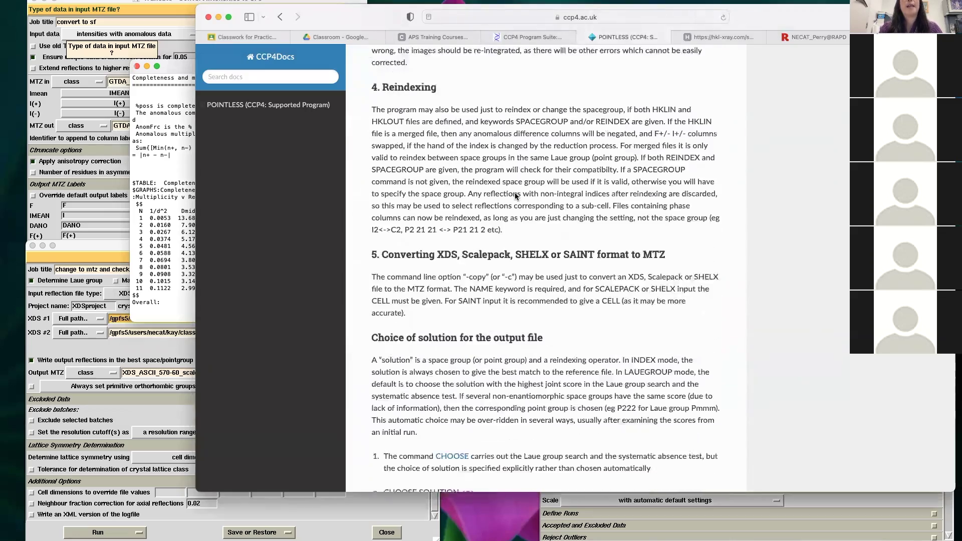
pyautogui.scroll(15, 515, 195)
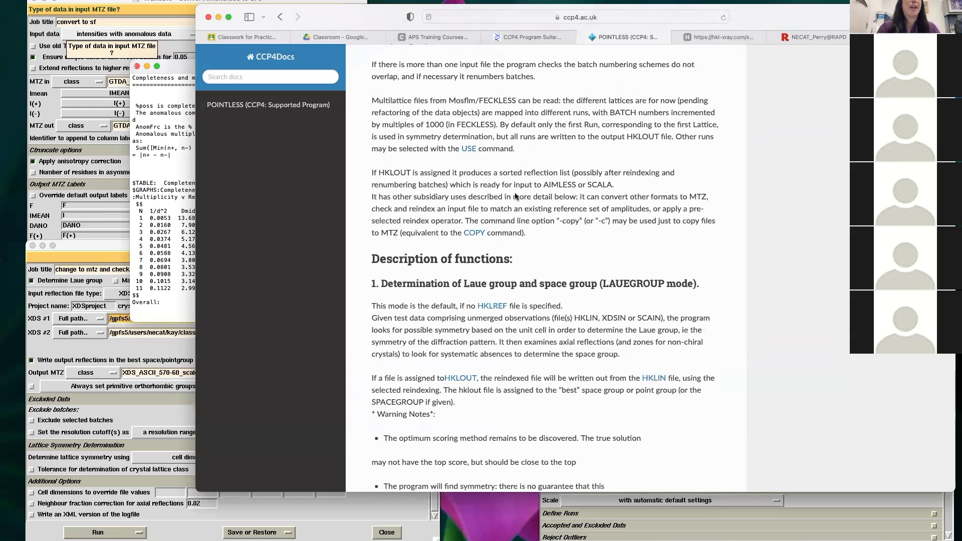
pyautogui.scroll(10, 515, 197)
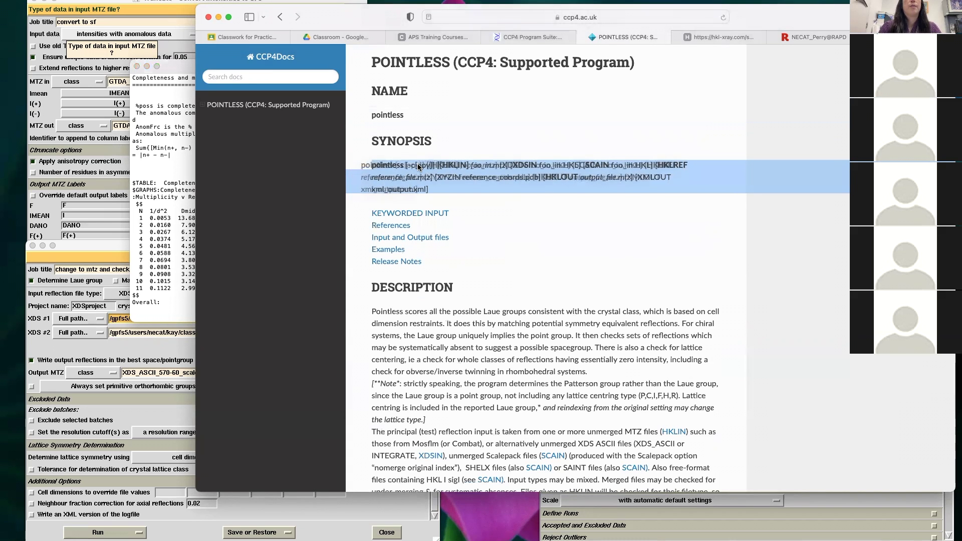
pyautogui.click(417, 165)
pyautogui.moveTo(405, 165); pyautogui.dragTo(435, 166)
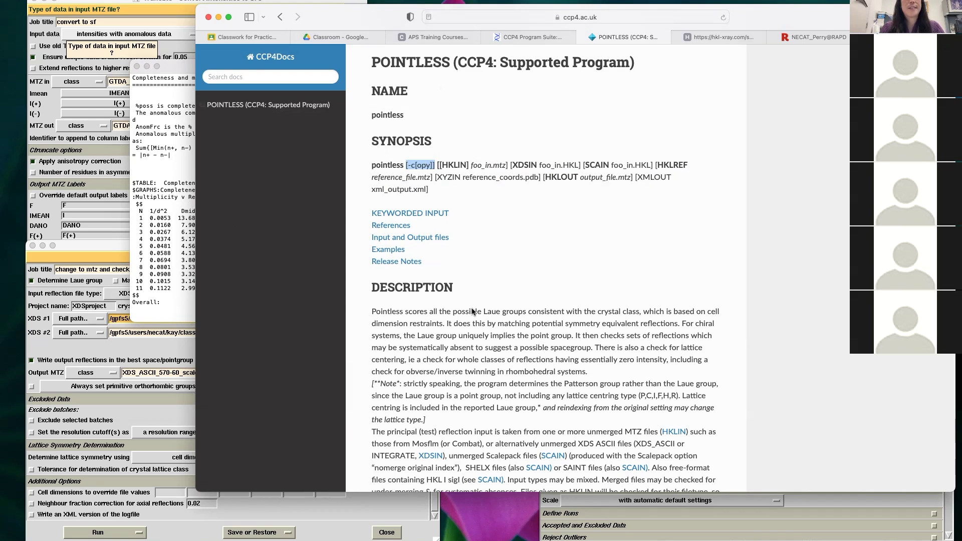
# - Show the Pointless and Data reduction task windows side by side over the documentation, and return to the terminal
pyautogui.click(415, 535)
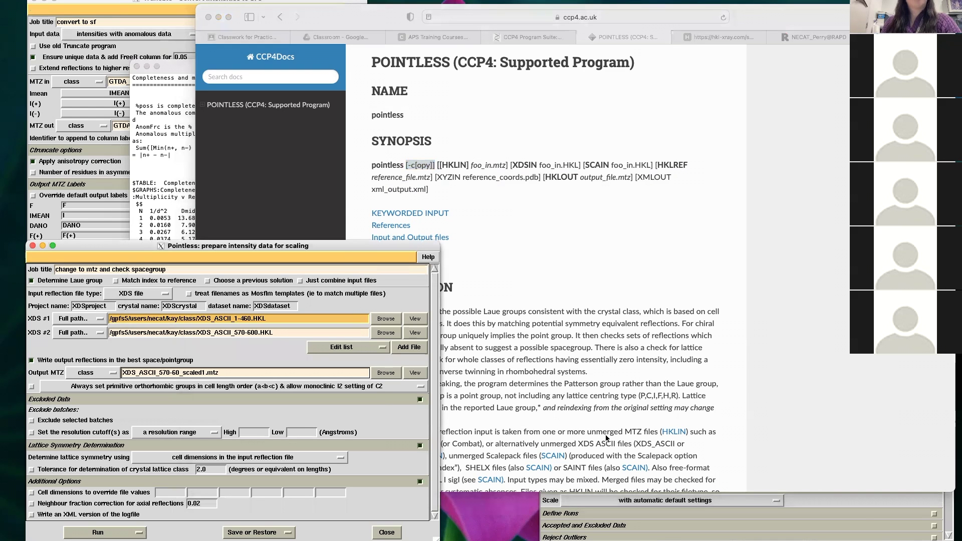
pyautogui.click(656, 499)
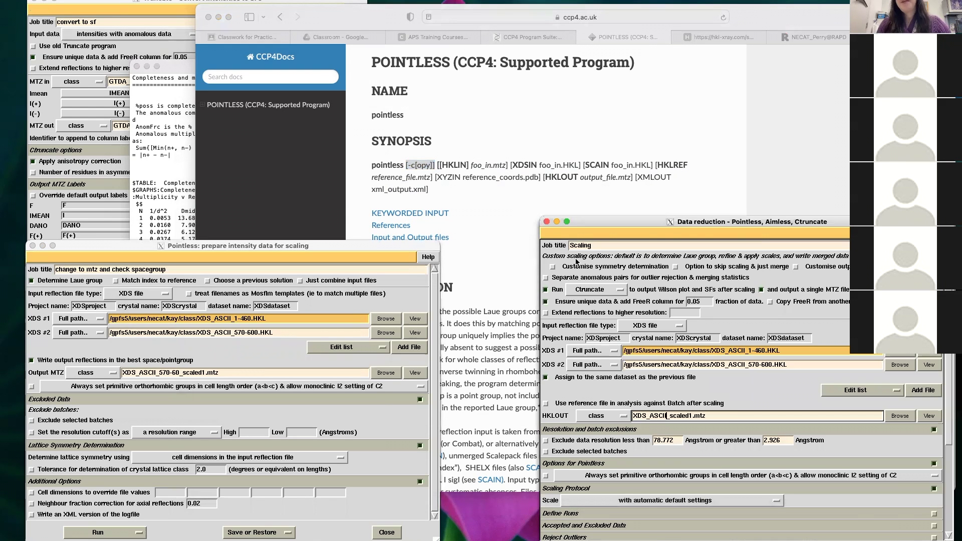
pyautogui.moveTo(611, 219); pyautogui.dragTo(557, 116)
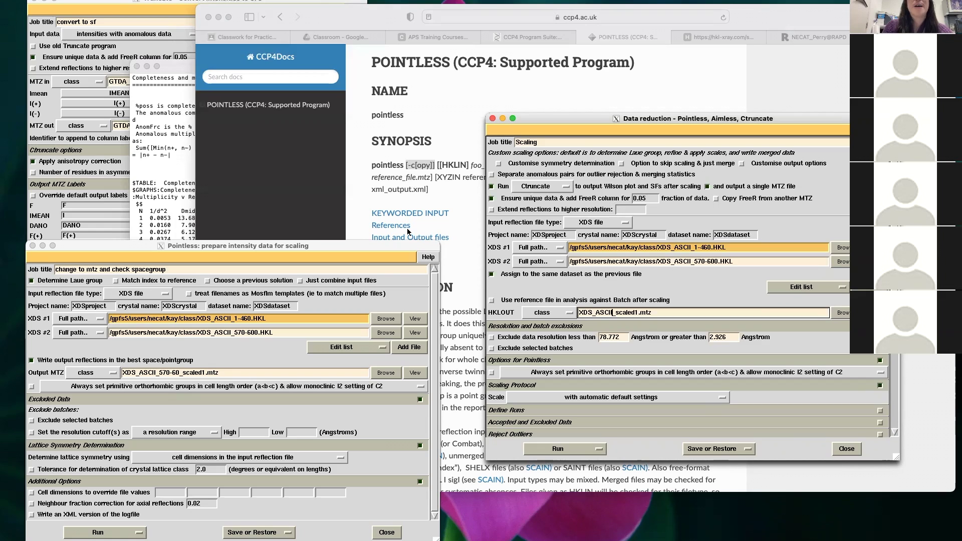
pyautogui.click(164, 196)
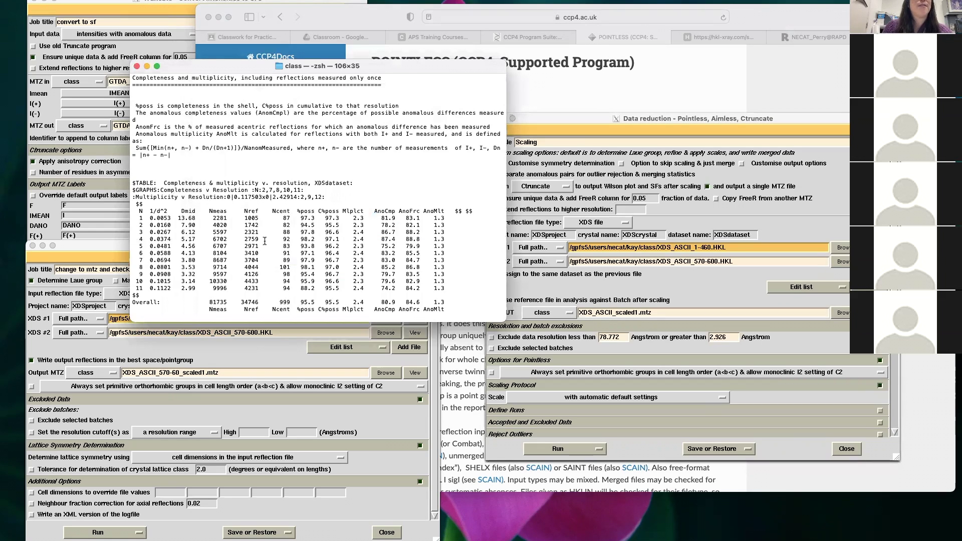
pyautogui.scroll(-15, 265, 241)
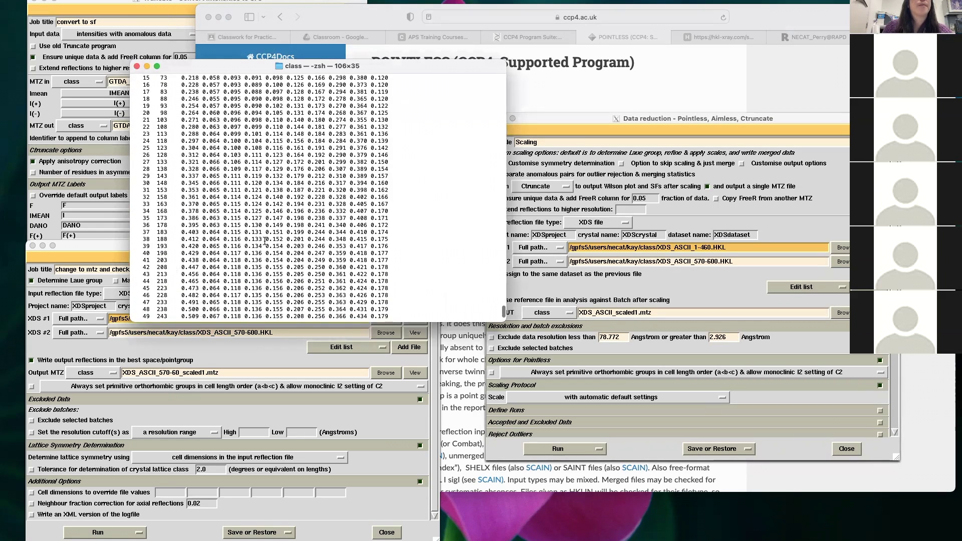
pyautogui.write('q')
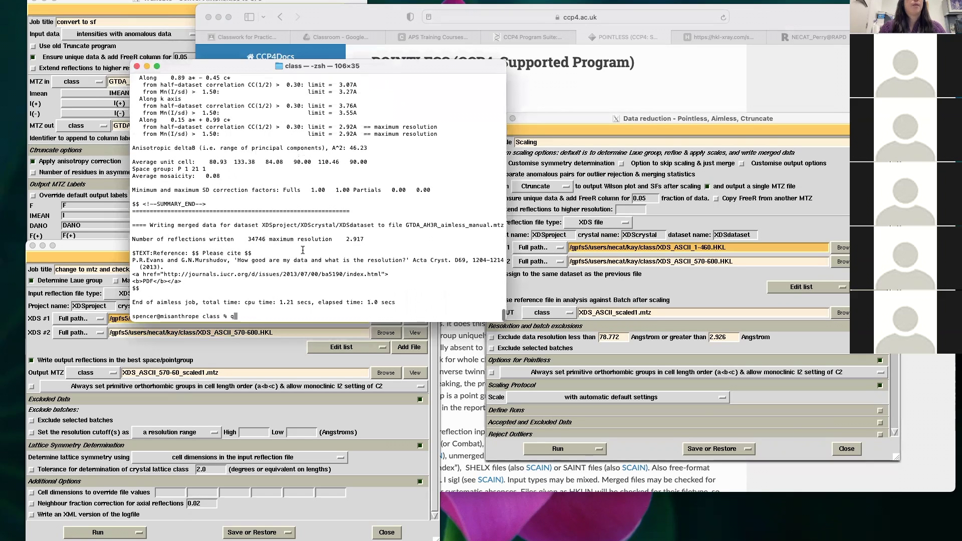
pyautogui.press('BackSpace')
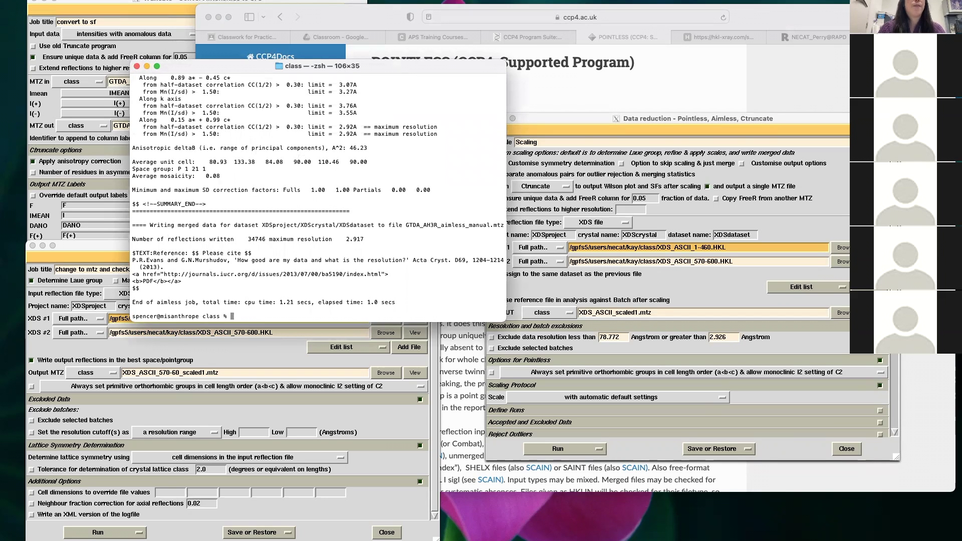
pyautogui.write('mtzdump')
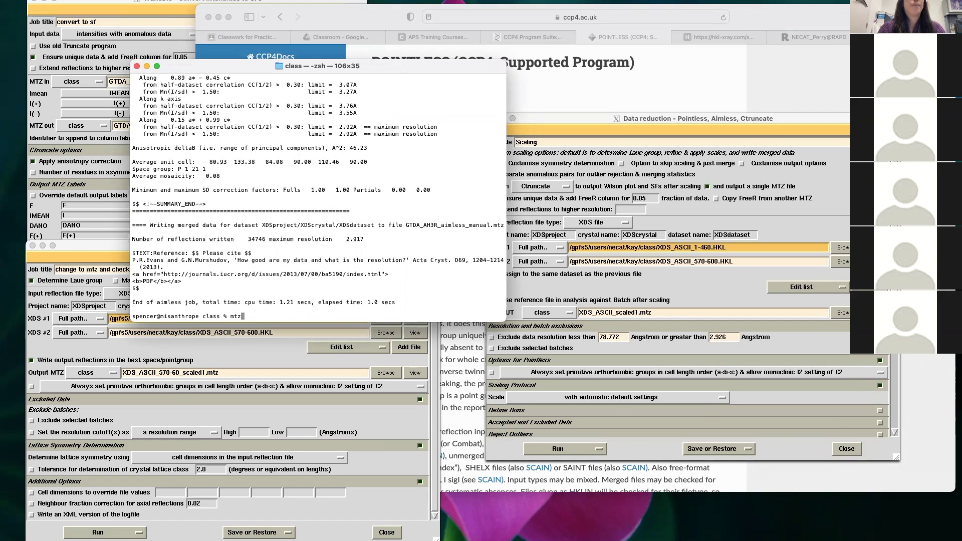
pyautogui.press('BackSpace')
pyautogui.press('BackSpace')
pyautogui.press('BackSpace')
pyautogui.press('BackSpace')
pyautogui.press('BackSpace')
pyautogui.press('BackSpace')
pyautogui.press('BackSpace')
# - List all .mtz files in the class directory
pyautogui.write('l;s')
pyautogui.press('BackSpace')
pyautogui.press('BackSpace')
pyautogui.write('s *.hk')
pyautogui.press('BackSpace')
pyautogui.press('BackSpace')
pyautogui.write('mtz')
pyautogui.press('Return')
# - Run mtzdump on GTDA_AH3R_aimless_manual.mtz with hklin and start it with the Go keyword
pyautogui.write('h')
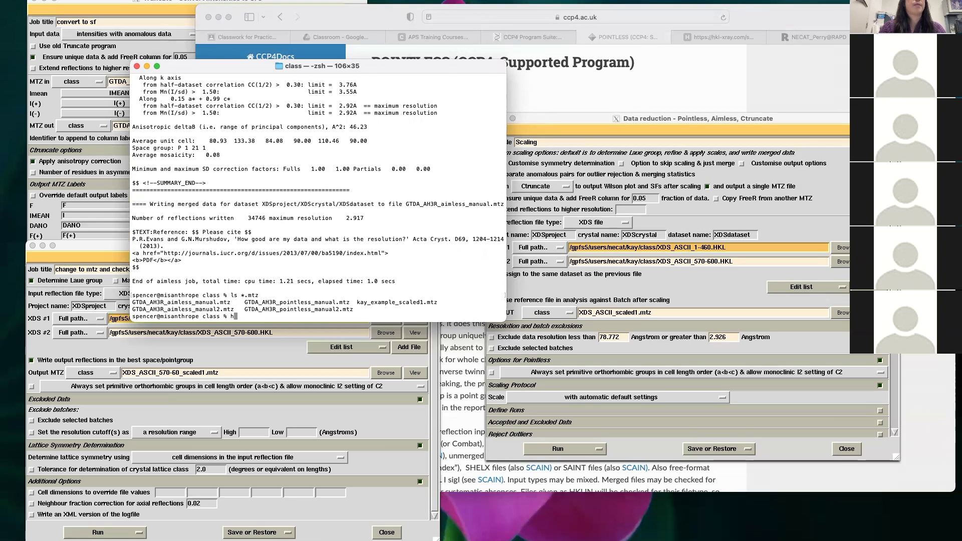
pyautogui.press('BackSpace')
pyautogui.write('mtzdump hklin')
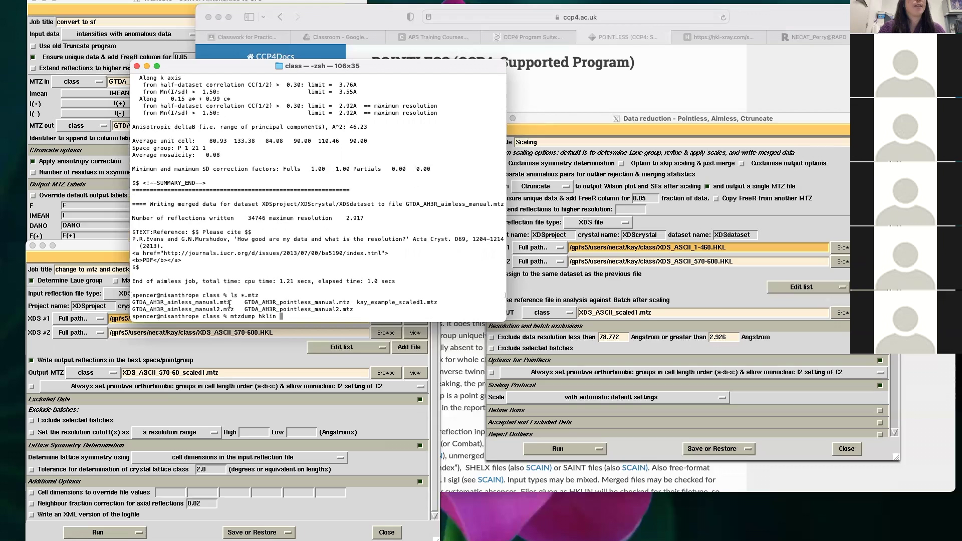
pyautogui.moveTo(230, 304); pyautogui.dragTo(133, 303)
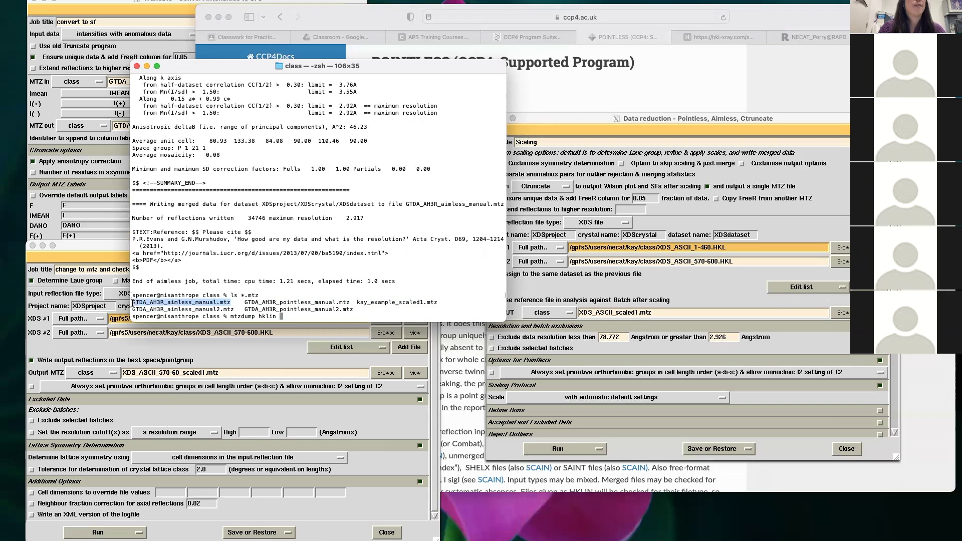
pyautogui.press('super+c')
pyautogui.click(242, 267)
pyautogui.press('super+v')
pyautogui.press('Return')
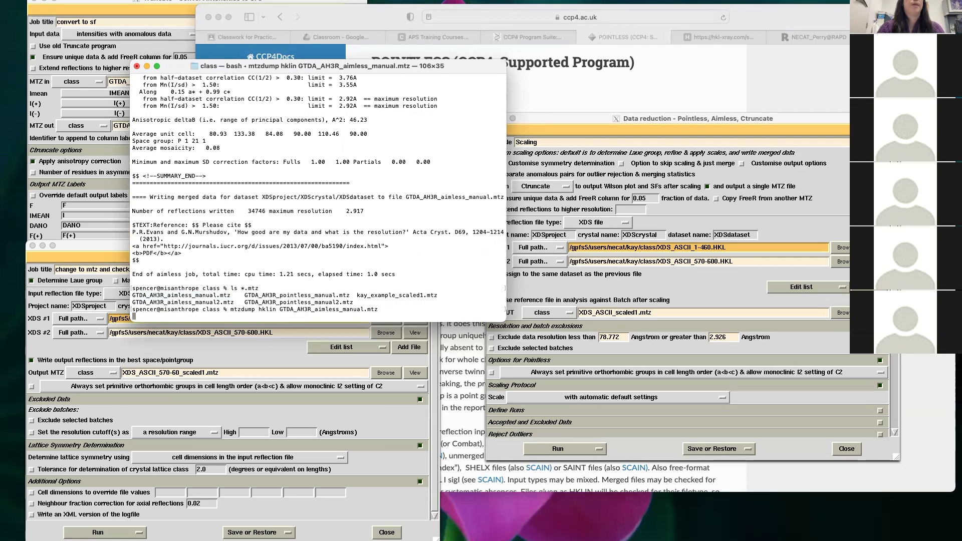
pyautogui.write('Go')
pyautogui.press('Return')
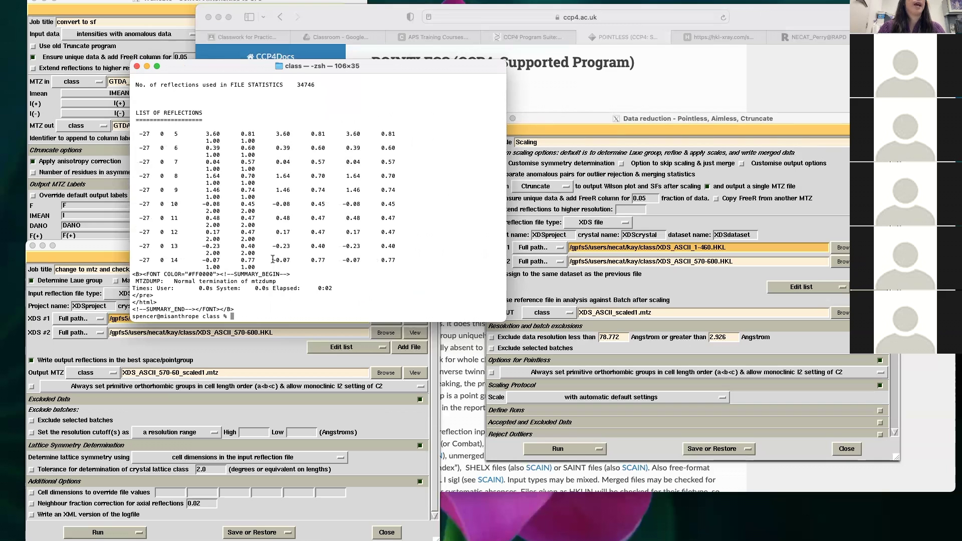
# - Review the MTZ header in the dump, highlighting the column labels from I(+) to N(-) and the column types
pyautogui.scroll(10, 272, 259)
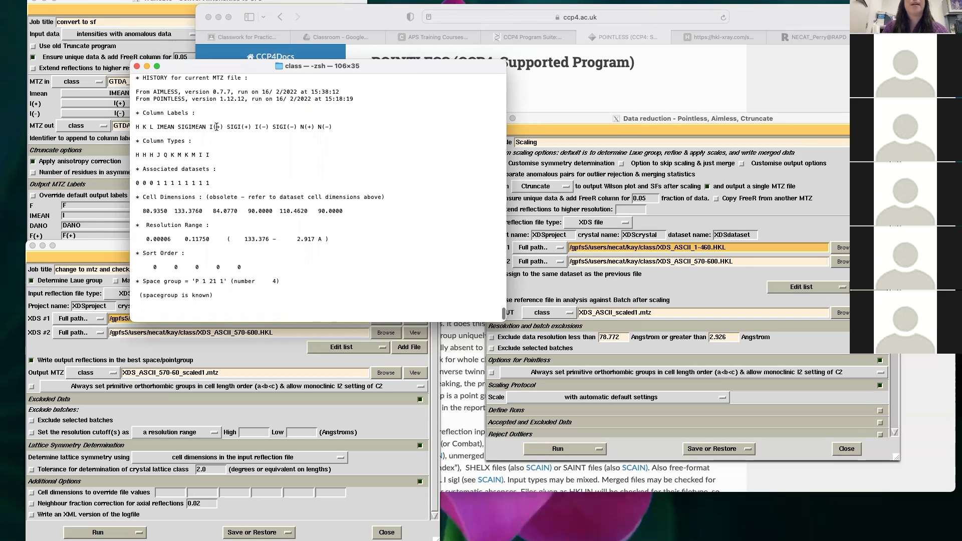
pyautogui.moveTo(210, 127); pyautogui.dragTo(333, 126)
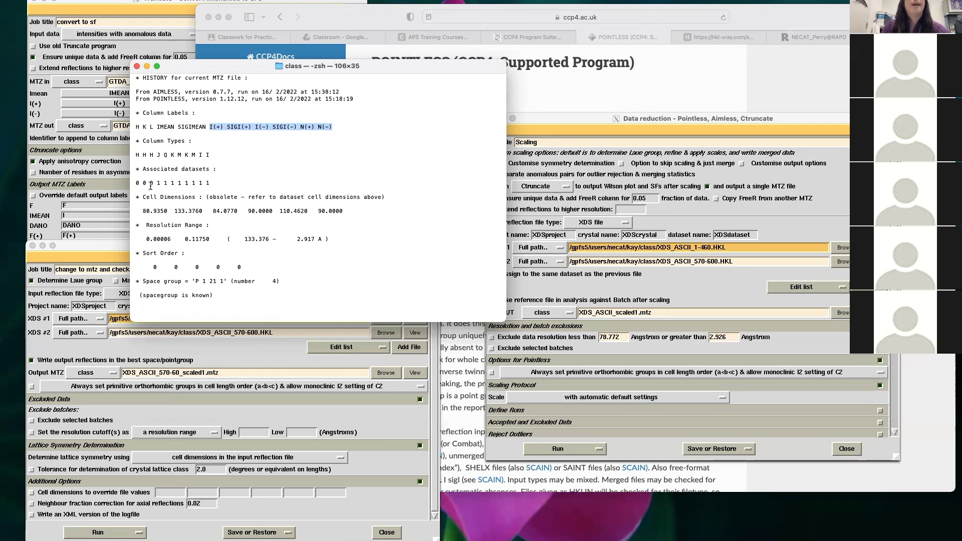
pyautogui.moveTo(135, 155); pyautogui.dragTo(209, 155)
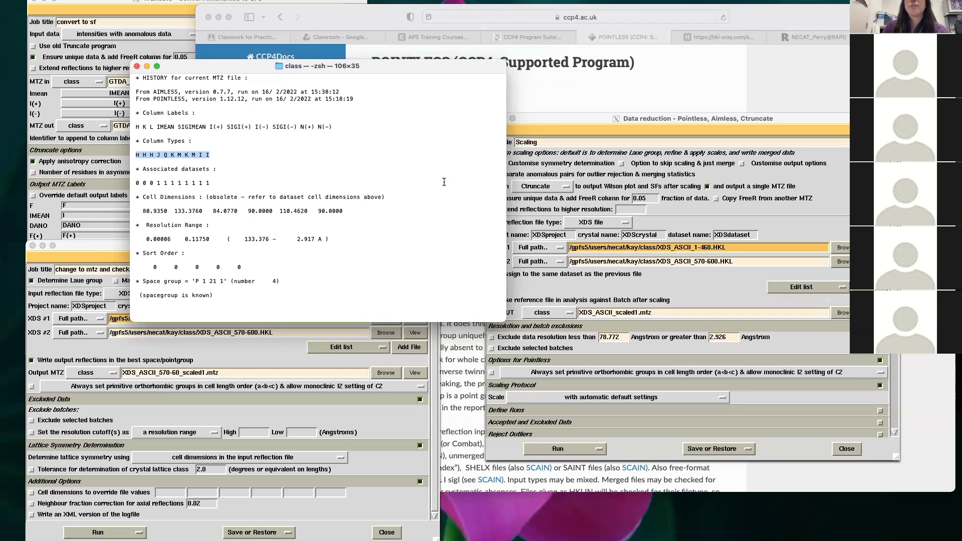
# - In the Data reduction task, delete the second XDS file and set the first one to GTDA_AH3R_1_1_XDS.HKL
pyautogui.click(555, 119)
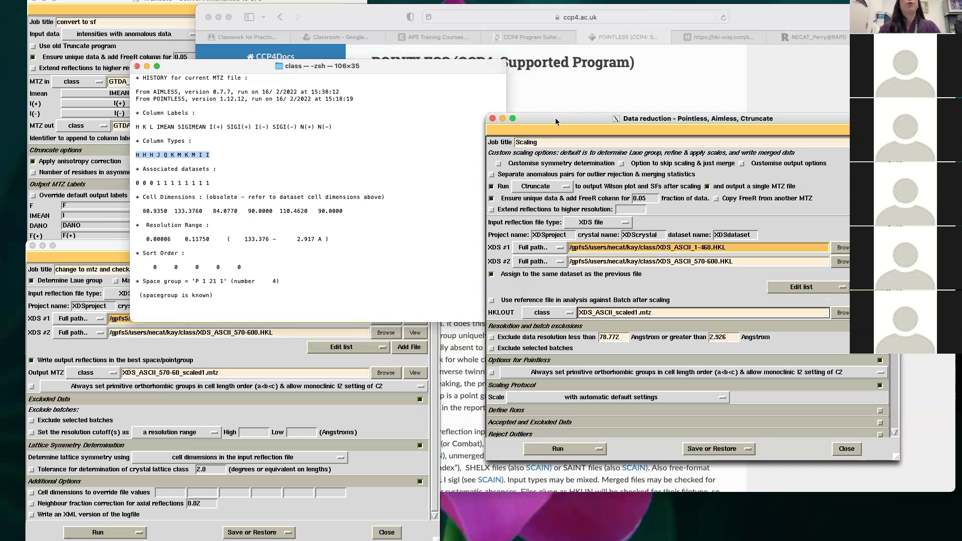
pyautogui.moveTo(434, 70); pyautogui.dragTo(401, 73)
pyautogui.click(576, 116)
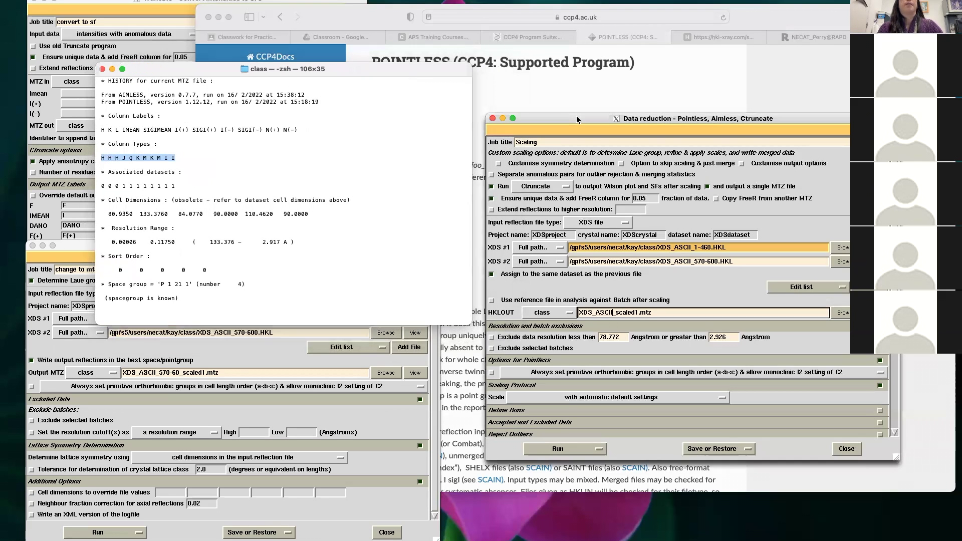
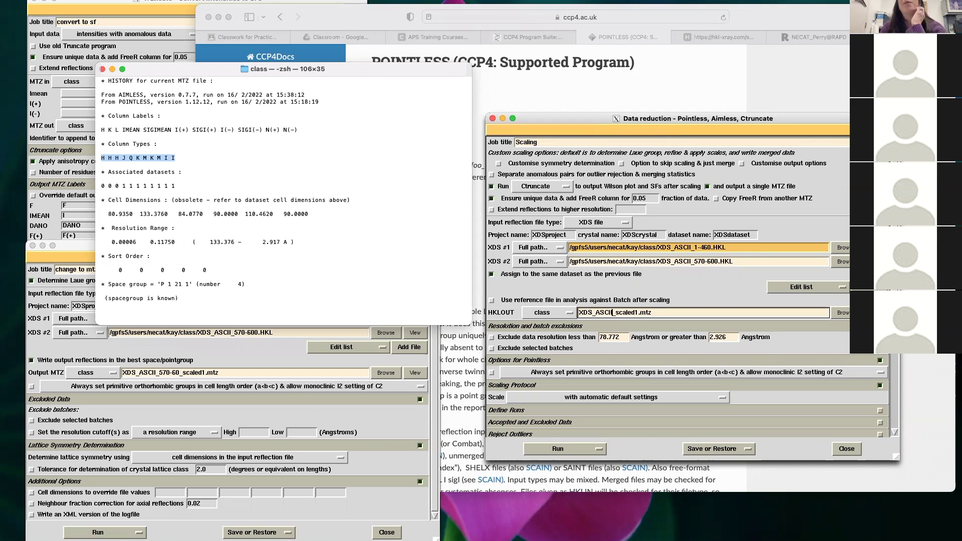
pyautogui.click(835, 288)
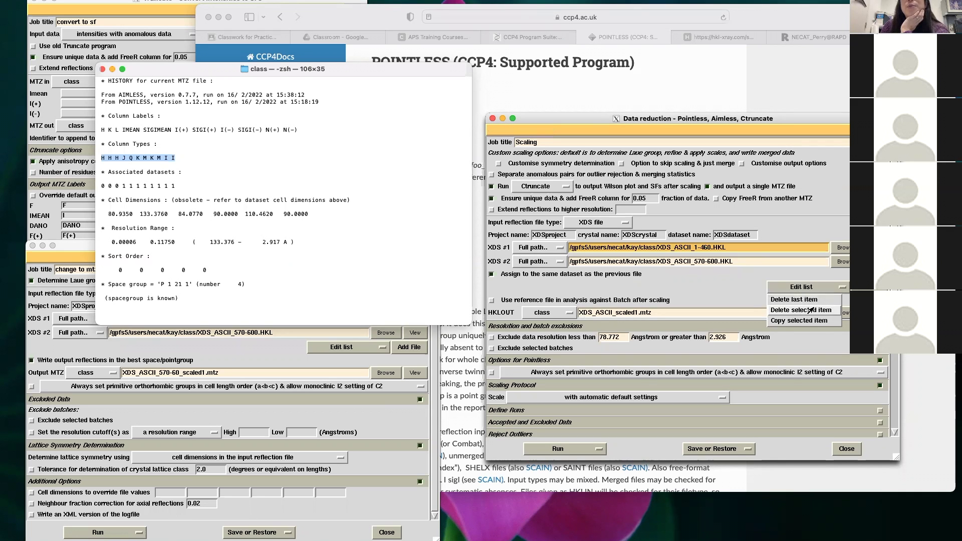
pyautogui.click(809, 300)
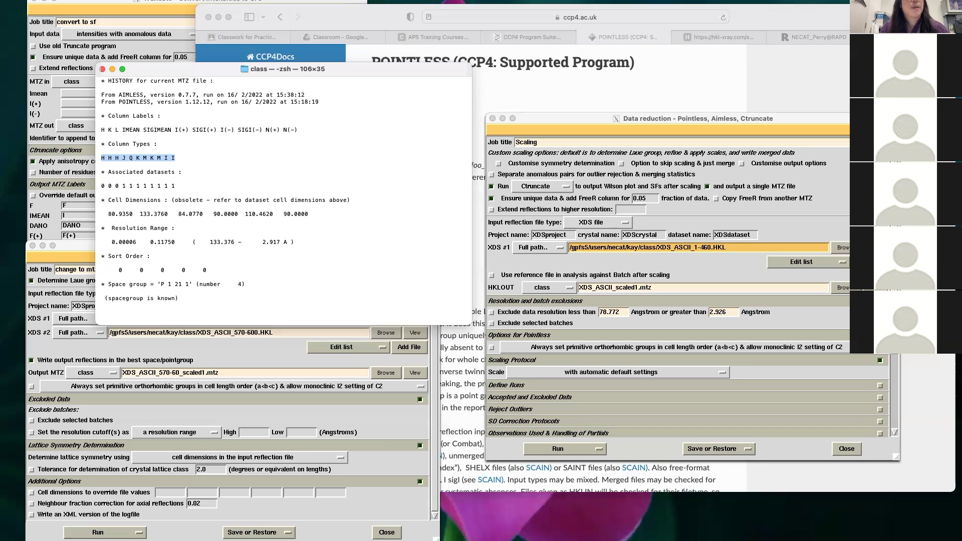
pyautogui.press('super+grave')
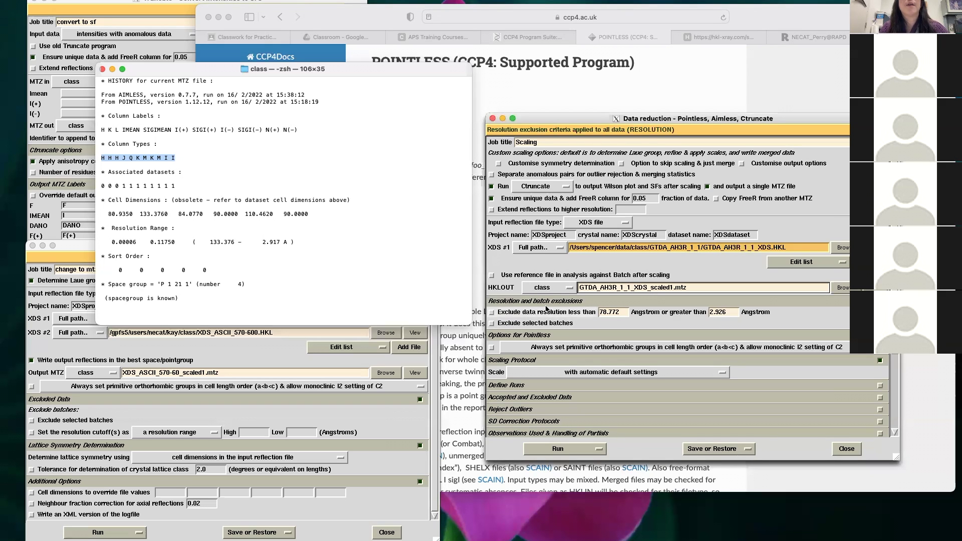
# - Exclude batches 460 to 570 and enable the option to skip scaling and just merge
pyautogui.click(493, 323)
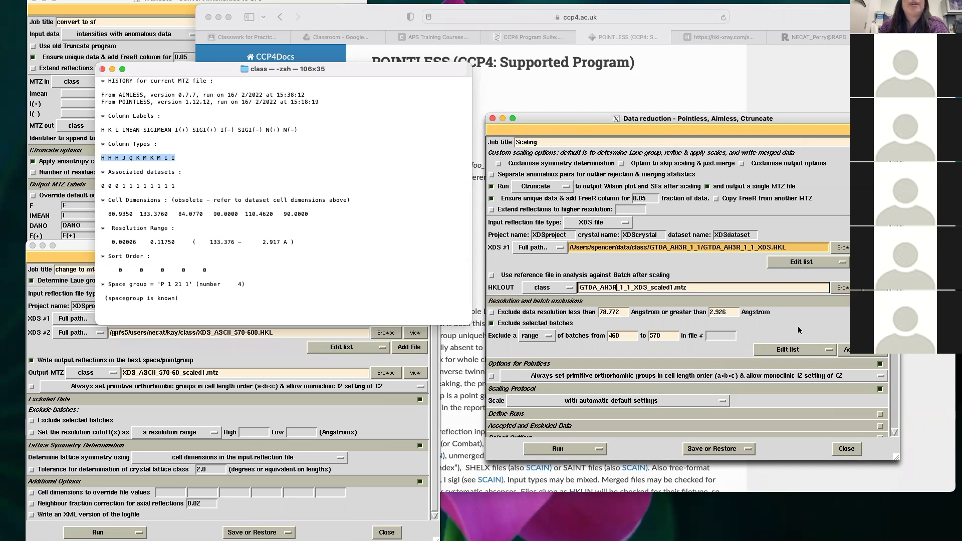
pyautogui.click(621, 164)
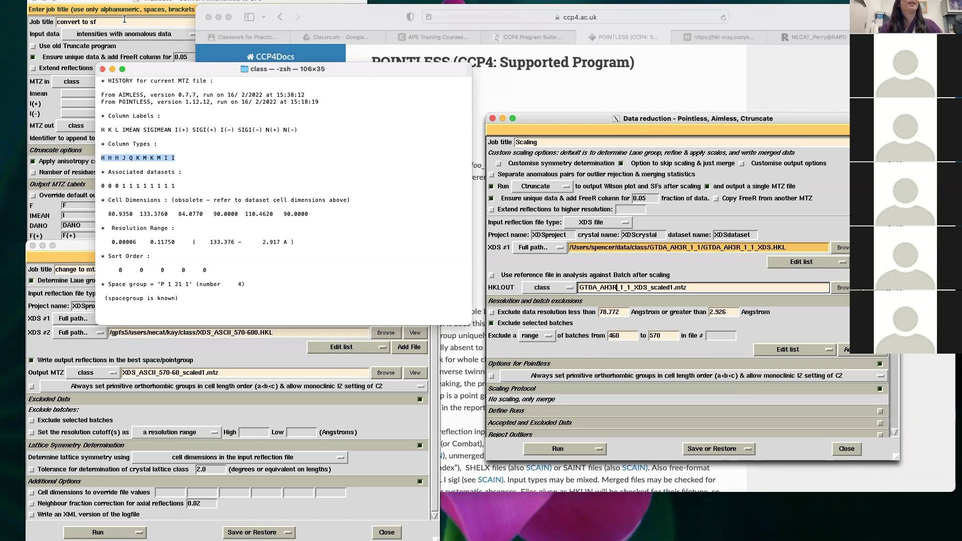
# - In the convert to sf Truncate task, enter _nat as the identifier to append to the column labels
pyautogui.click(125, 1)
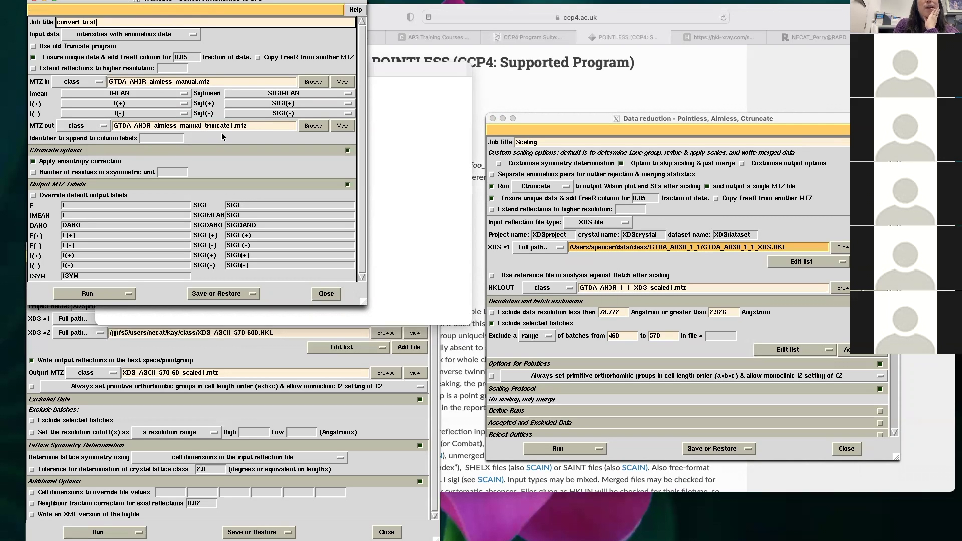
pyautogui.click(153, 137)
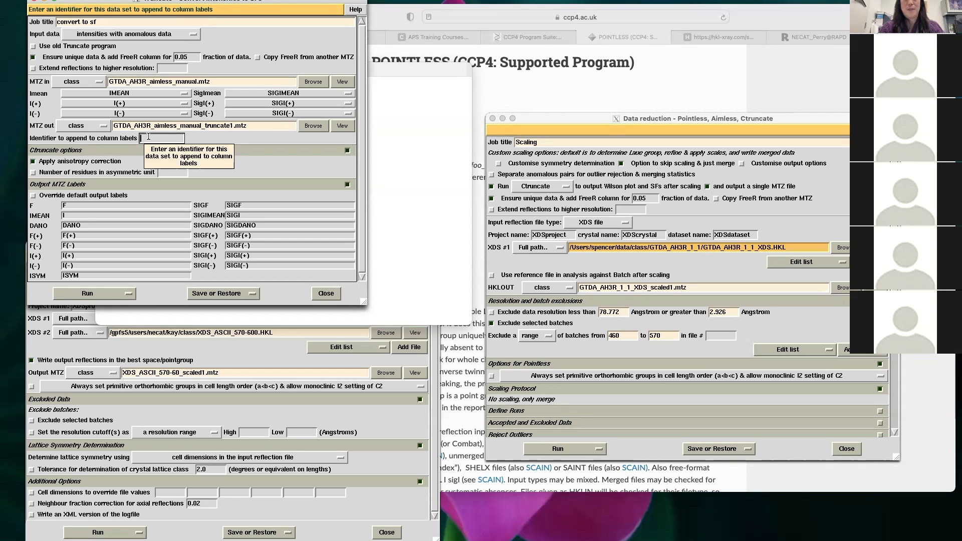
pyautogui.write('nat')
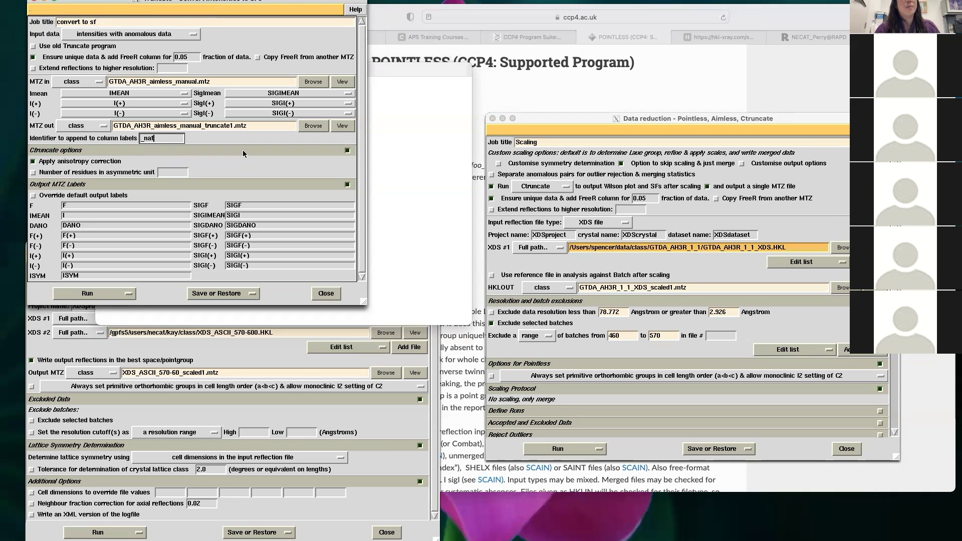
# - Highlight the column labels from H to I(+) in the mtzdump output and place the terminal beside the Truncate labels
pyautogui.click(407, 175)
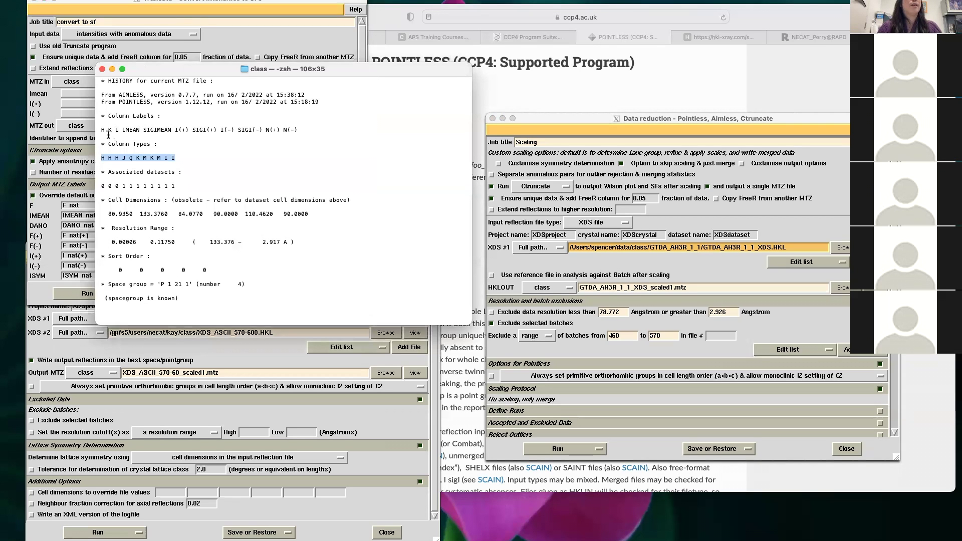
pyautogui.moveTo(101, 130); pyautogui.dragTo(192, 131)
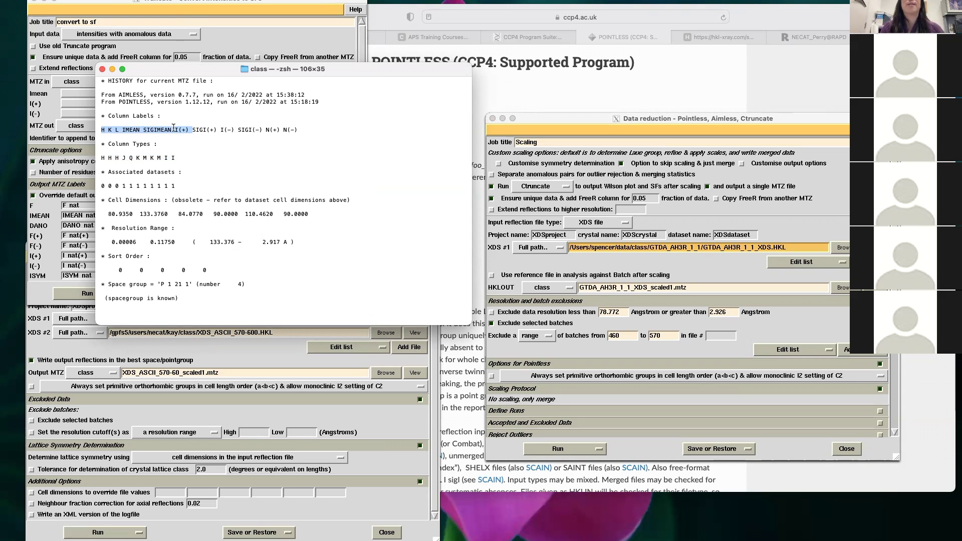
pyautogui.moveTo(211, 71); pyautogui.dragTo(500, 52)
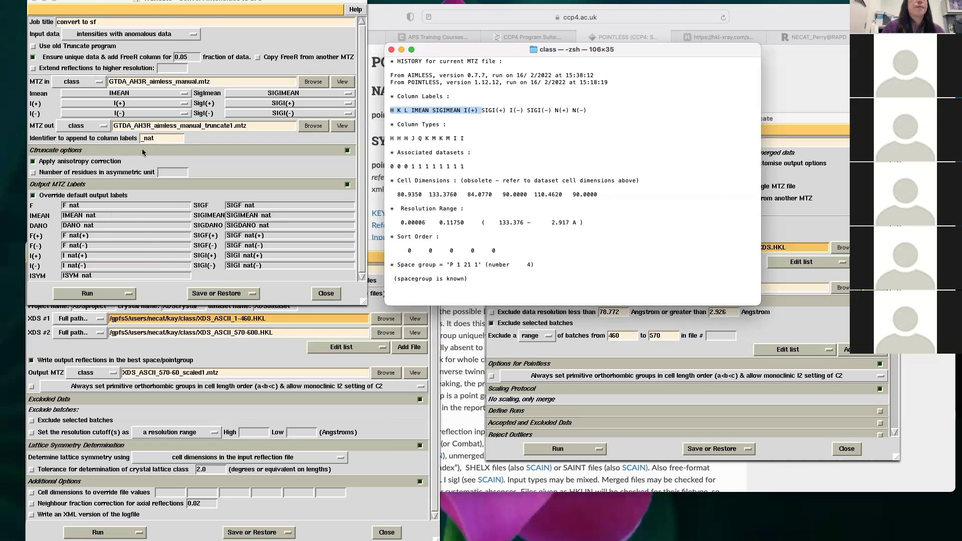
# - Clear the _nat identifier from the Truncate task's output column labels
pyautogui.press('BackSpace')
pyautogui.press('BackSpace')
pyautogui.press('BackSpace')
pyautogui.press('BackSpace')
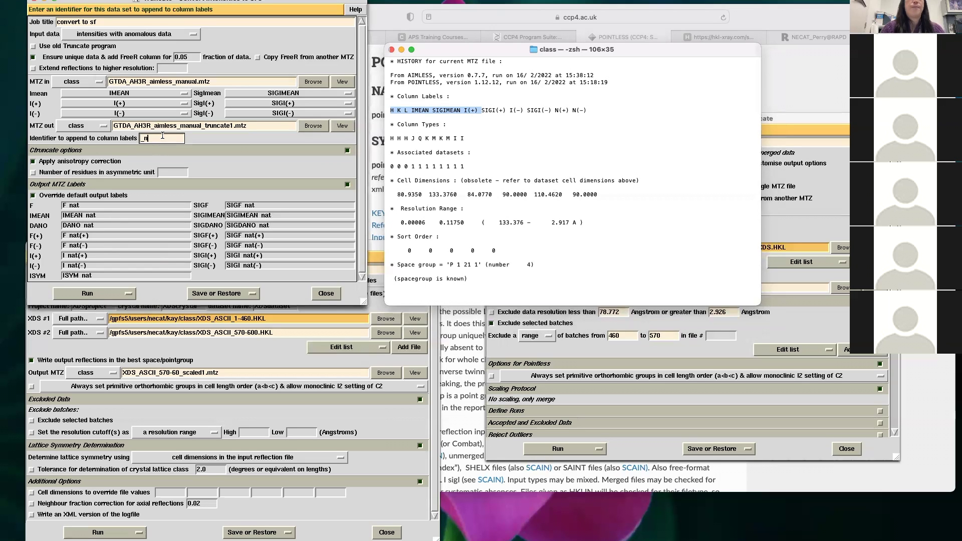
pyautogui.click(140, 215)
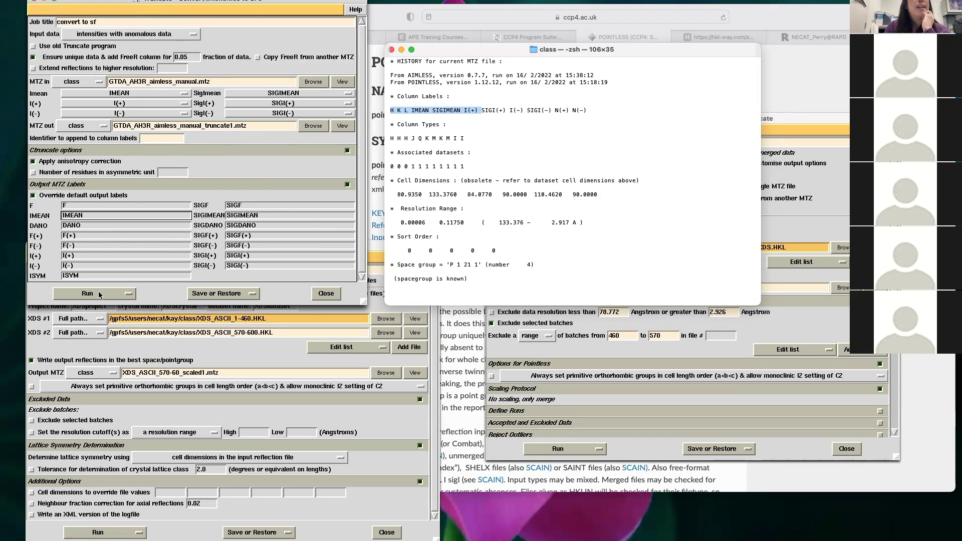
# - Run the Data reduction job while viewing the Pointless, Aimless and Ctruncate command scripts, continuing through each, and return to the Truncate task
pyautogui.click(817, 118)
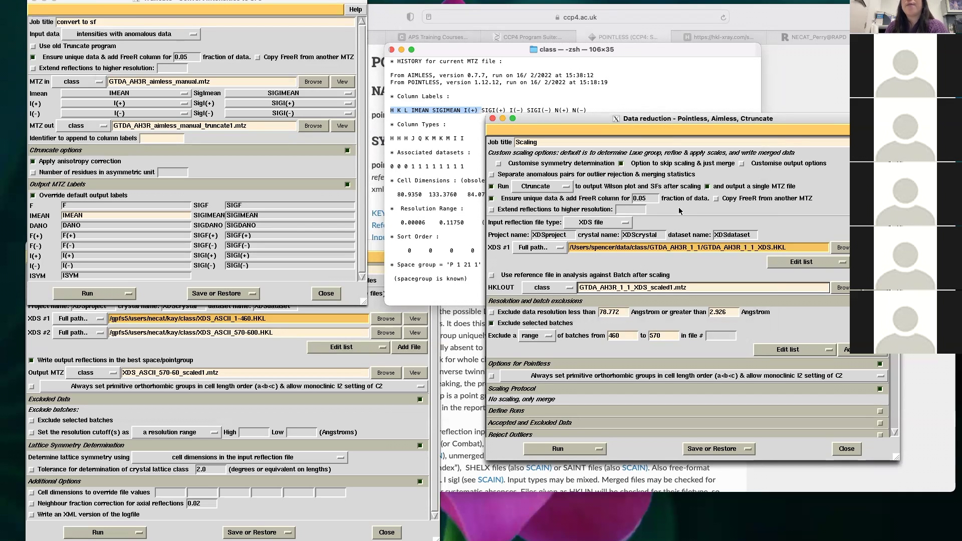
pyautogui.click(559, 449)
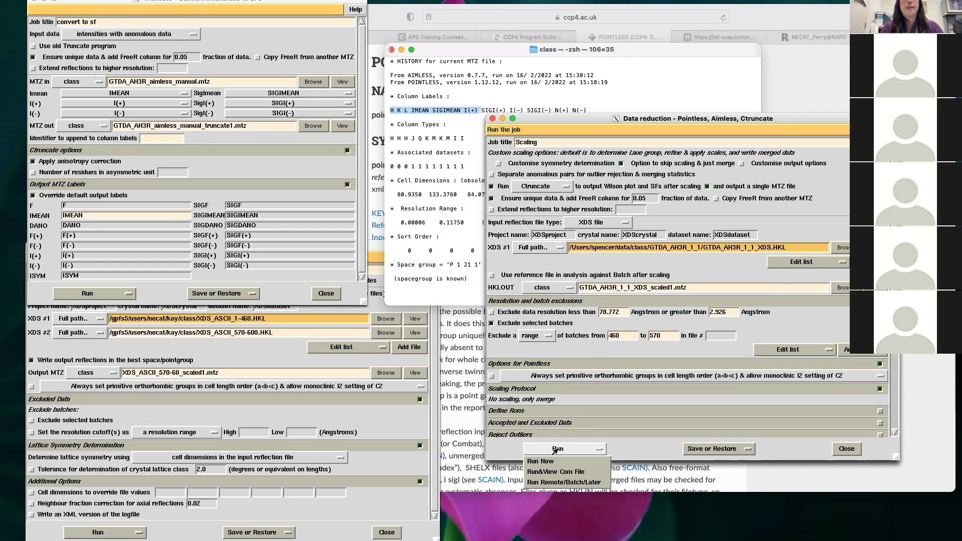
pyautogui.click(557, 474)
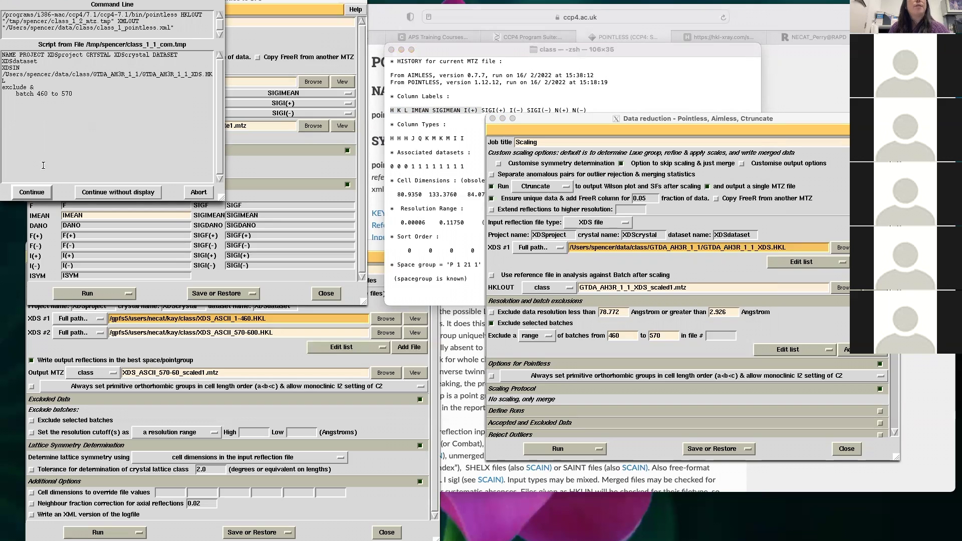
pyautogui.click(38, 194)
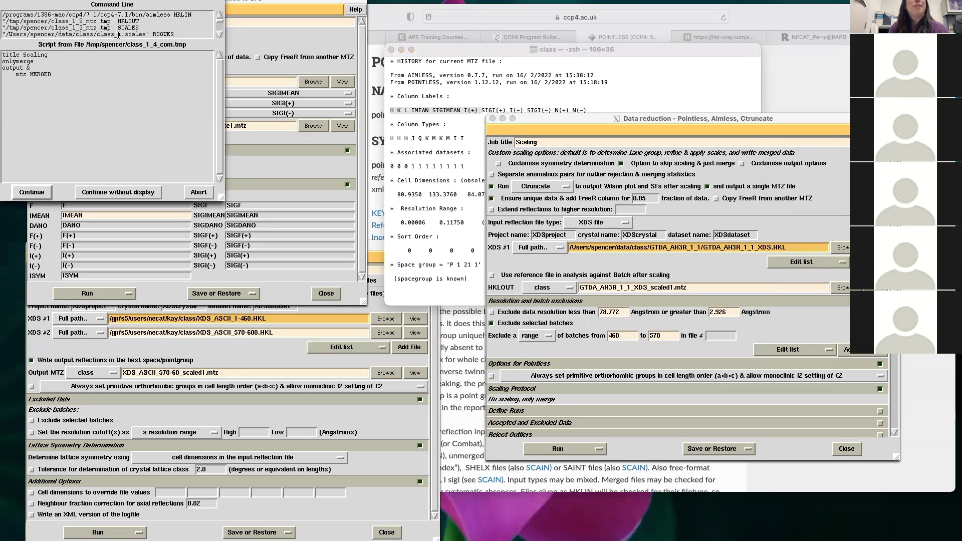
pyautogui.click(31, 193)
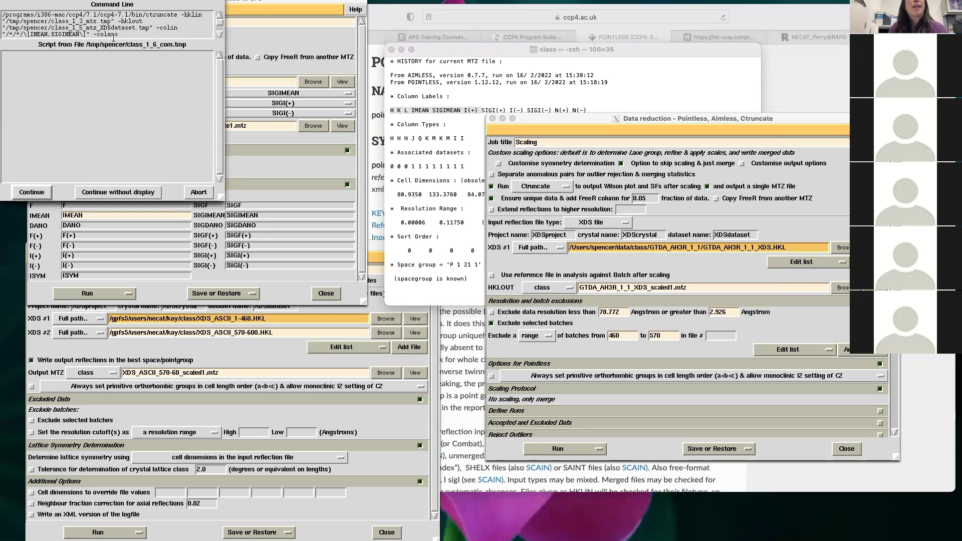
pyautogui.click(32, 192)
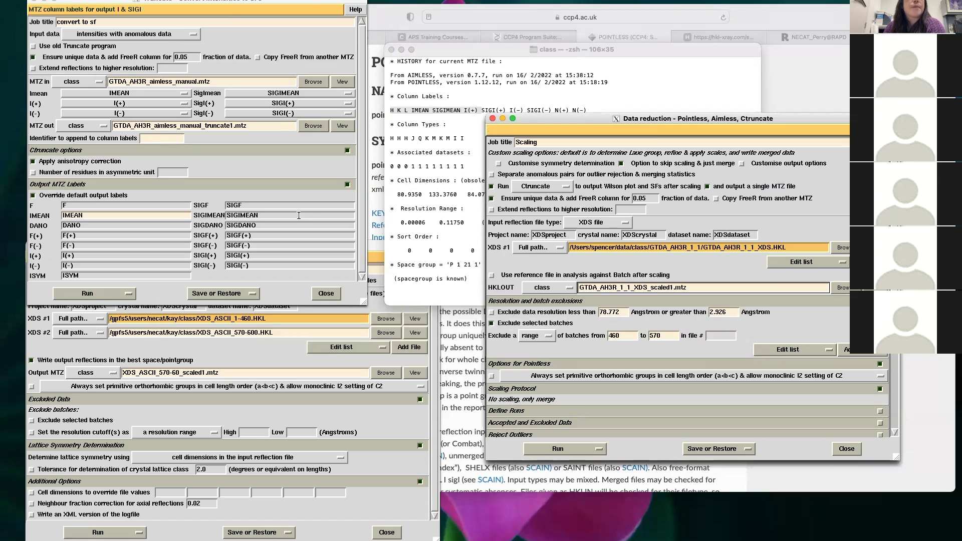
pyautogui.click(286, 1)
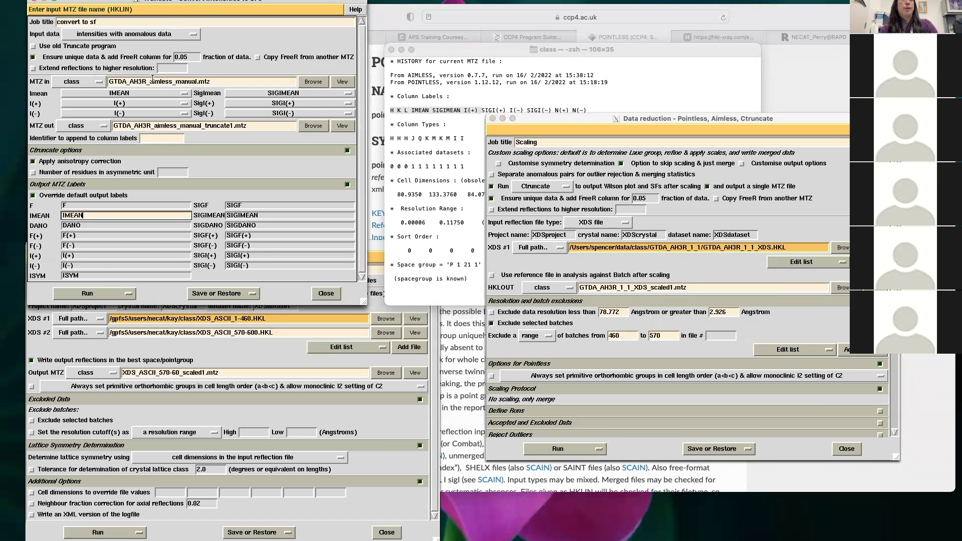
# - Run the convert to sf Truncate job immediately and move the documentation window aside to reach the CCP4 job list
pyautogui.click(101, 294)
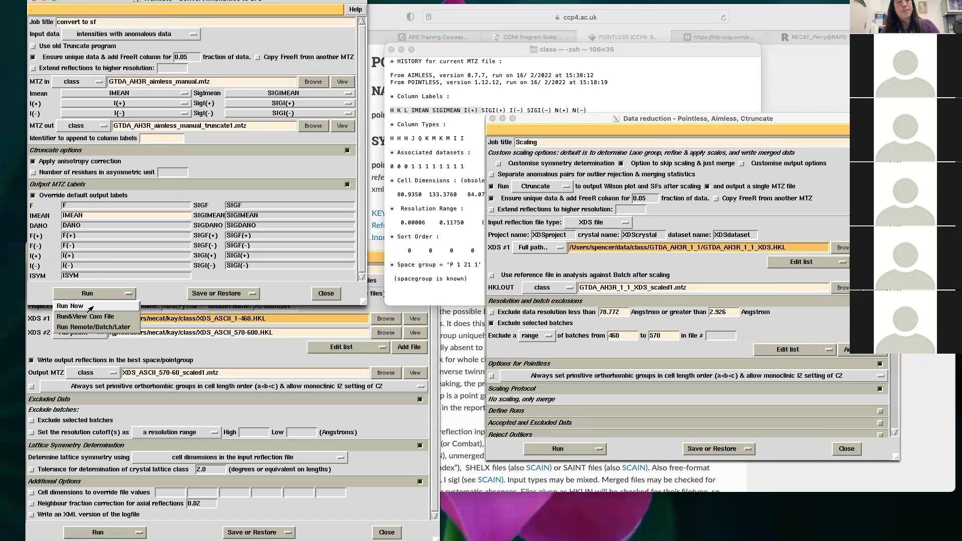
pyautogui.click(71, 306)
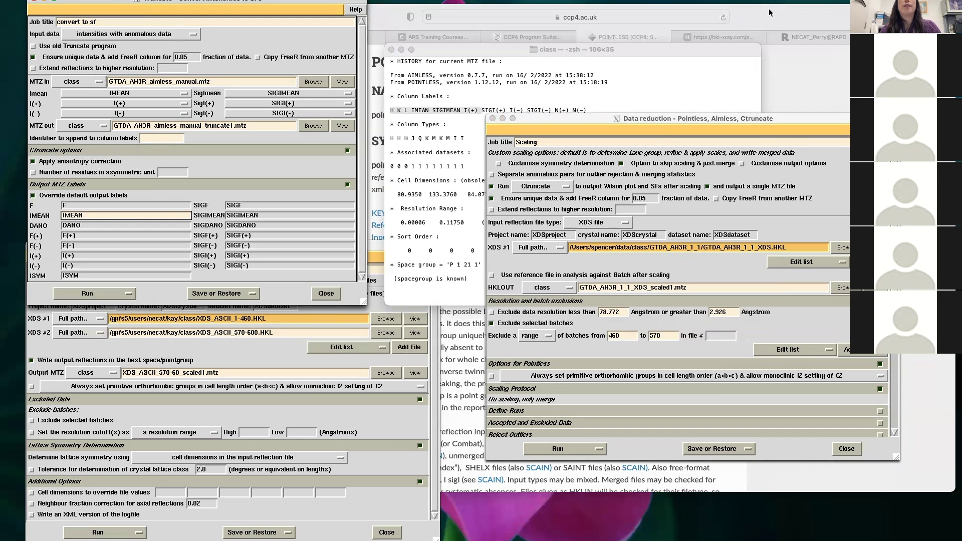
pyautogui.moveTo(770, 13); pyautogui.dragTo(790, 177)
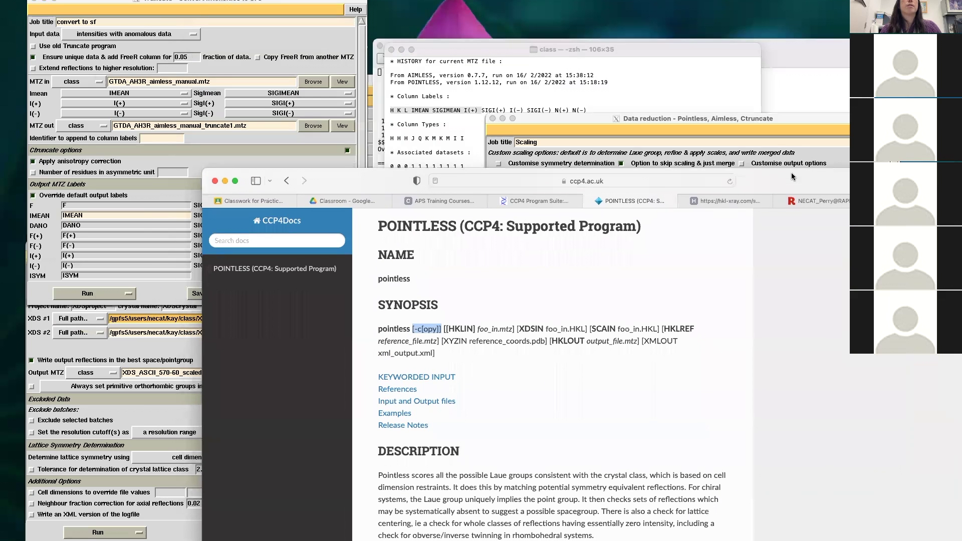
pyautogui.click(371, 80)
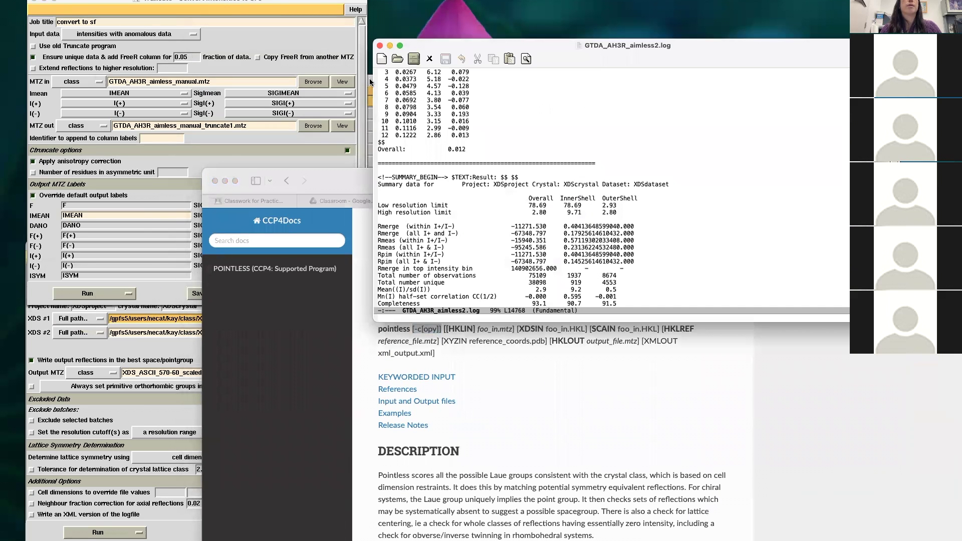
pyautogui.click(369, 80)
pyautogui.moveTo(384, 76); pyautogui.dragTo(392, 21)
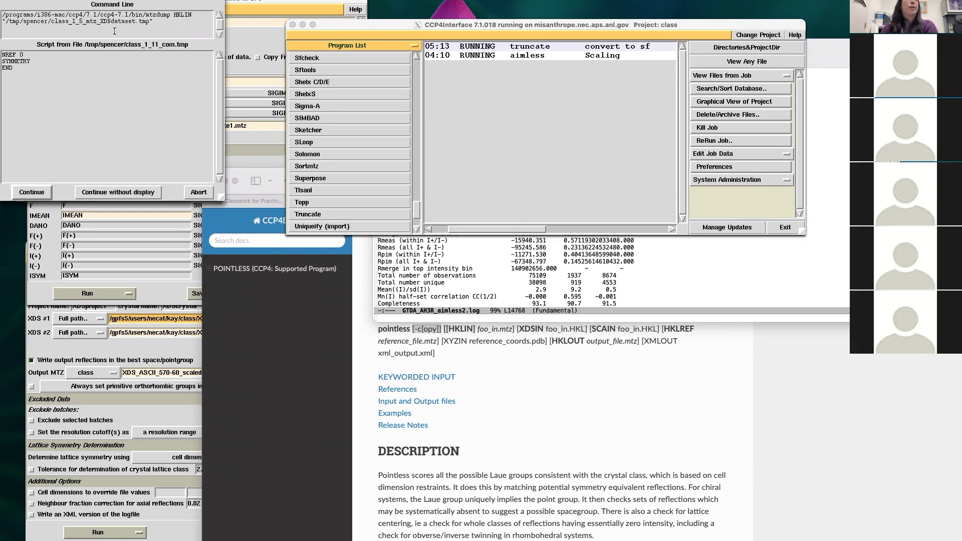
# - Continue the Scaling job through its remaining command scripts, including mtzdump, unique, freerflag and cad
pyautogui.click(31, 192)
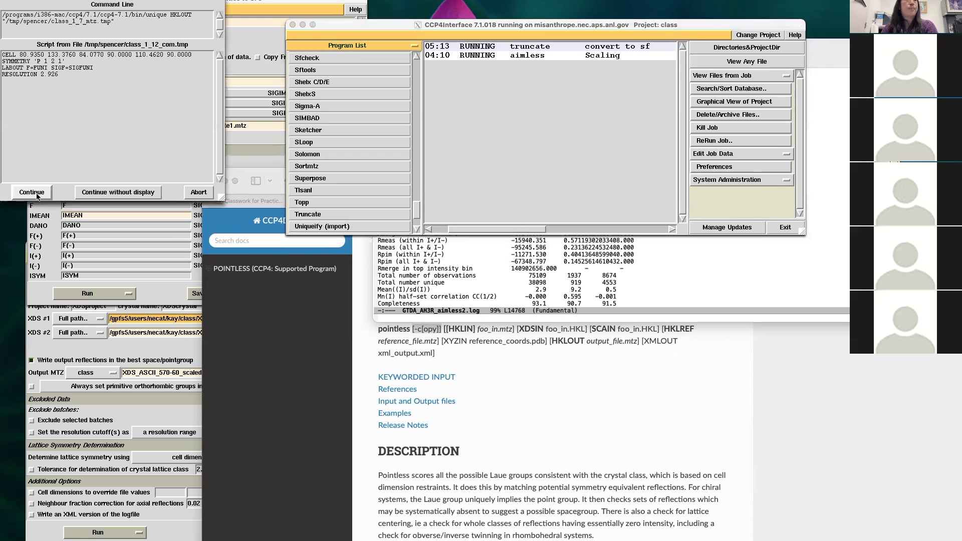
pyautogui.click(31, 193)
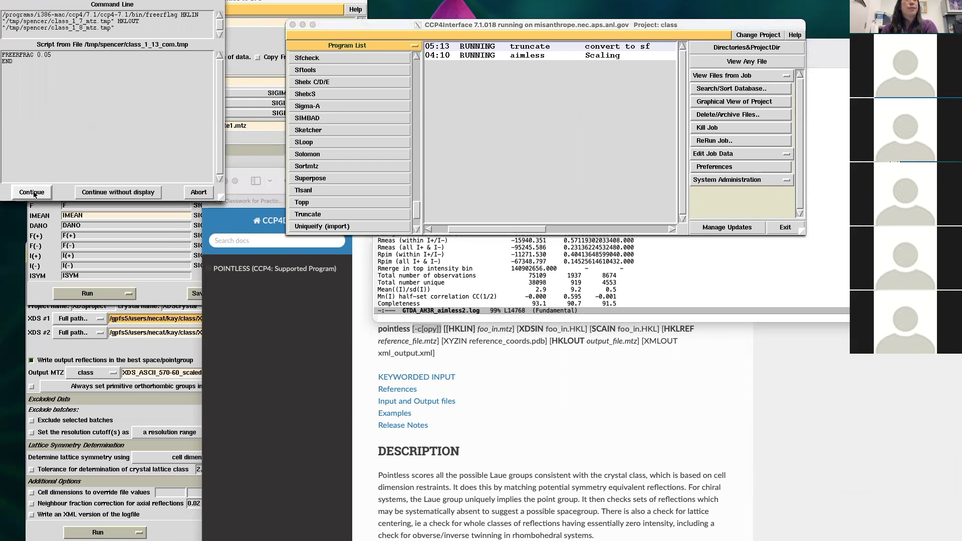
pyautogui.click(31, 192)
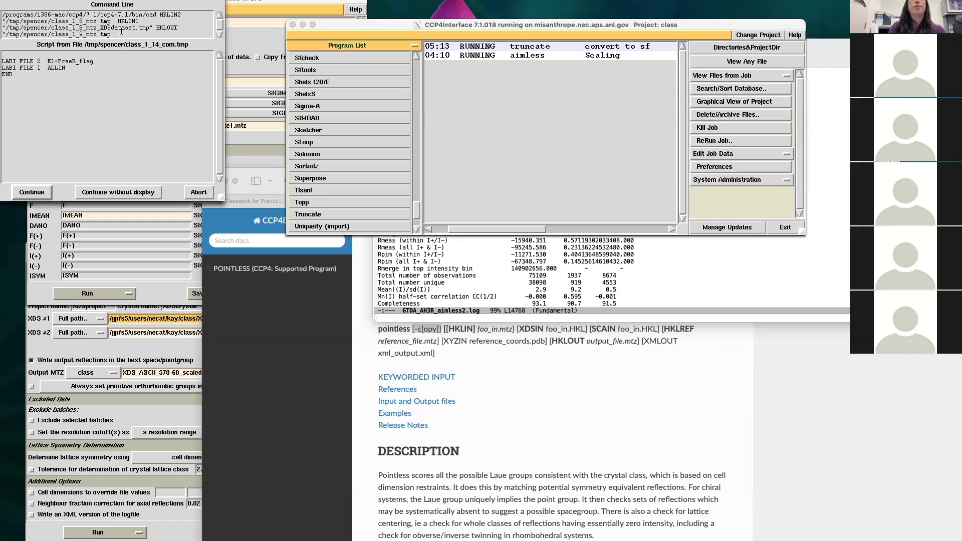
pyautogui.click(34, 191)
pyautogui.click(24, 195)
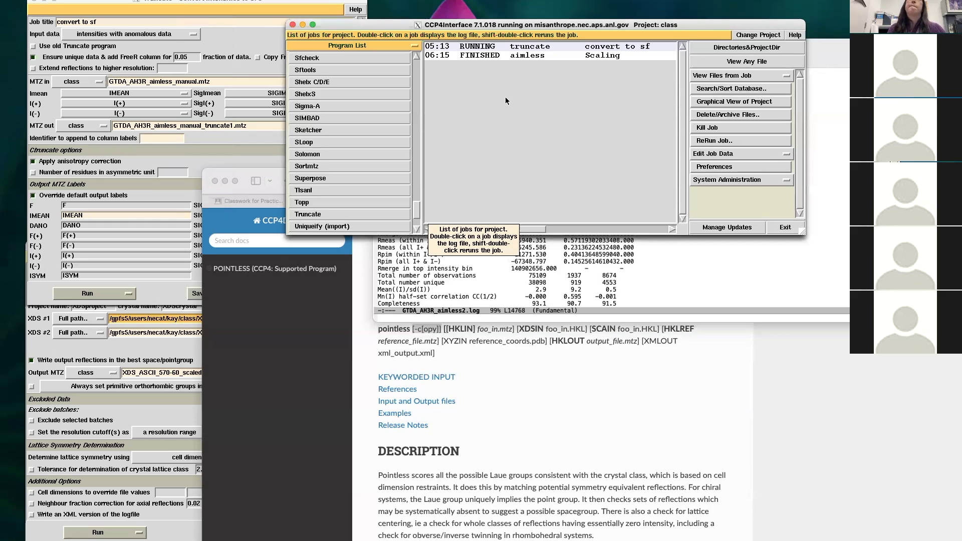
# - View the Scaling job's output file GTDA_AH3R_1_1_XDS_scaled1.mtz, examine its column labels and types, and close the viewer
pyautogui.click(512, 56)
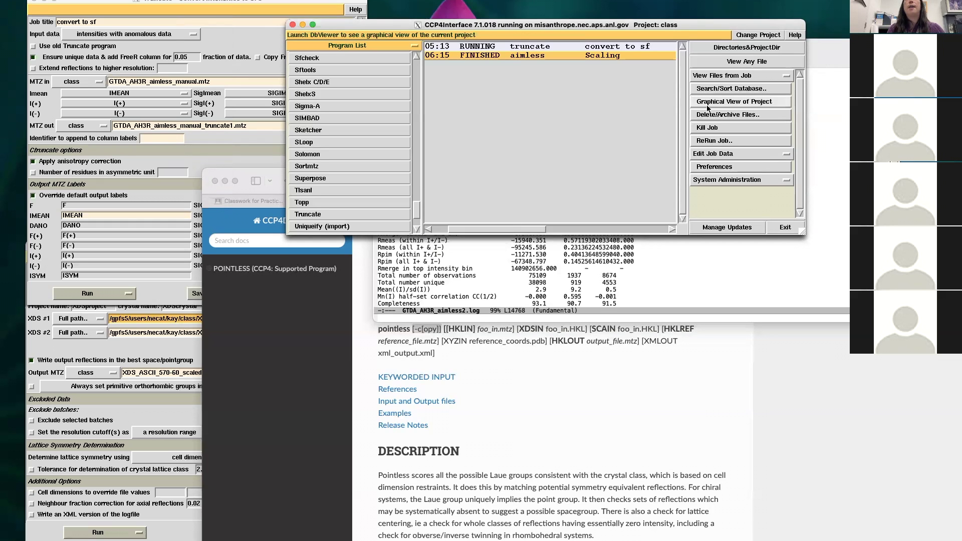
pyautogui.click(708, 75)
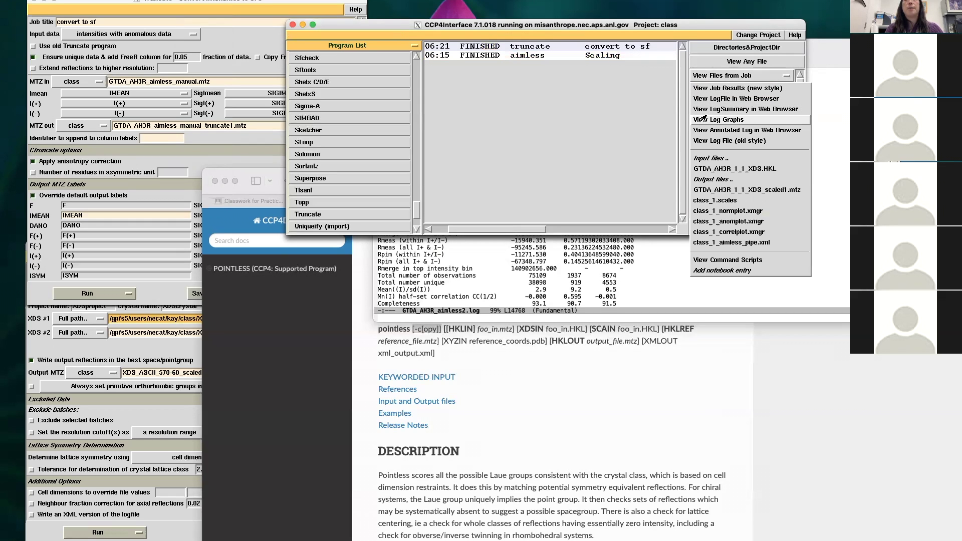
pyautogui.click(701, 190)
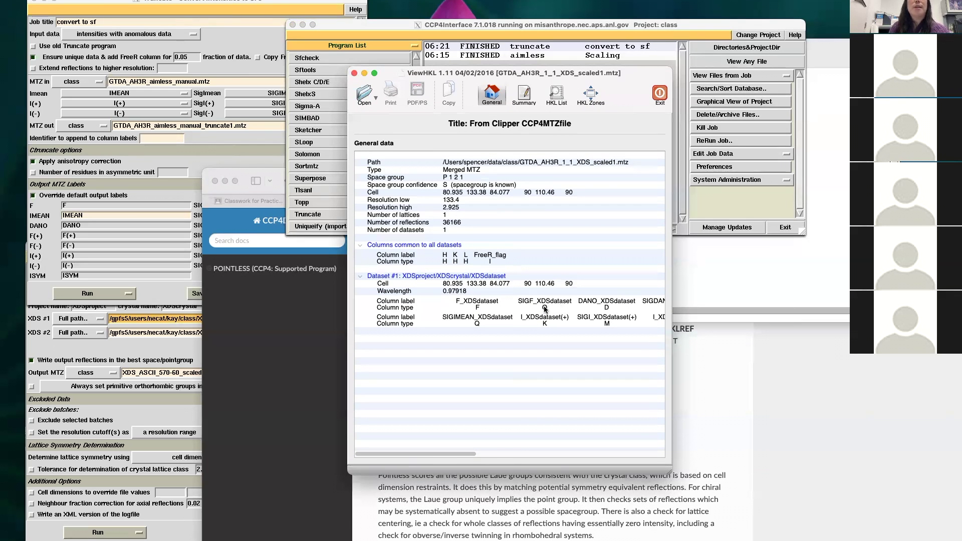
pyautogui.hscroll(10, 544, 309)
pyautogui.hscroll(-10, 545, 309)
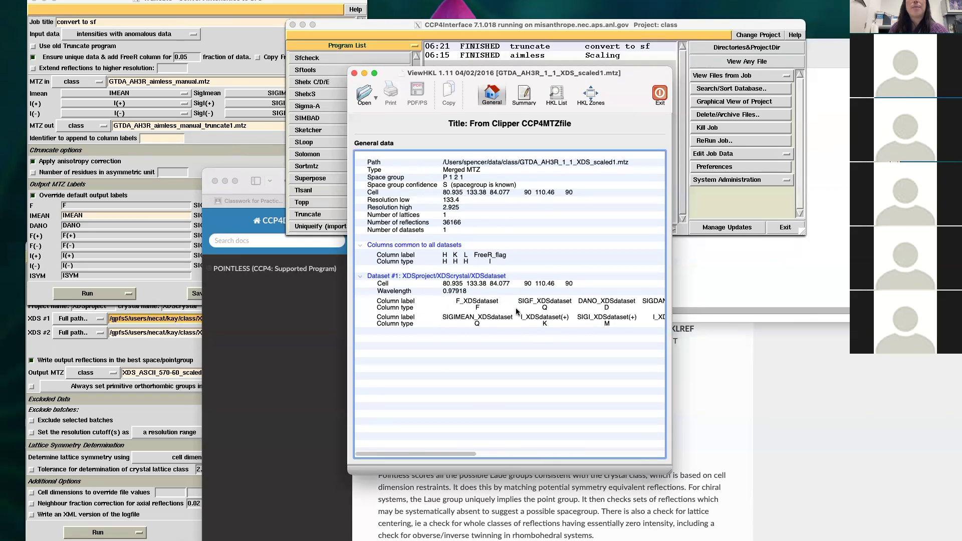
pyautogui.hscroll(10, 516, 311)
pyautogui.hscroll(5, 516, 311)
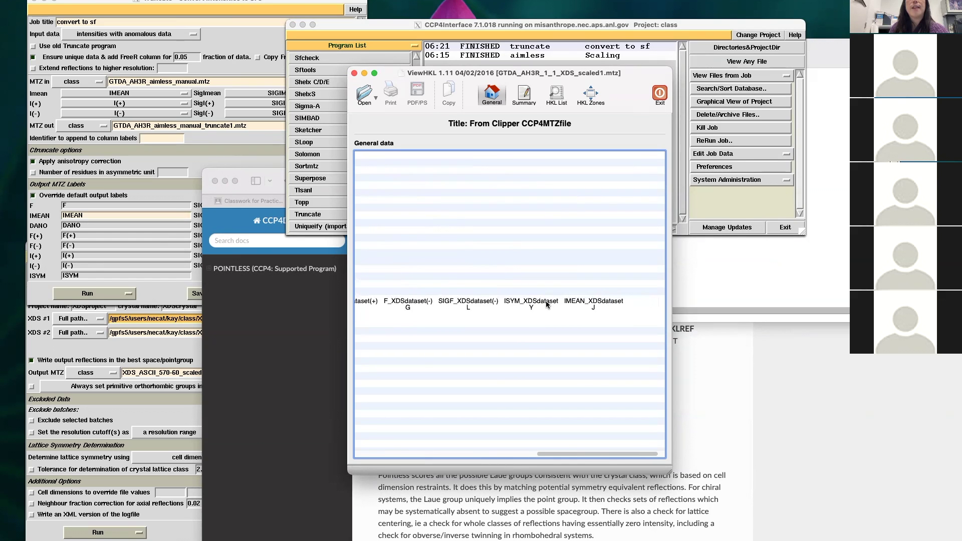
pyautogui.hscroll(-15, 561, 303)
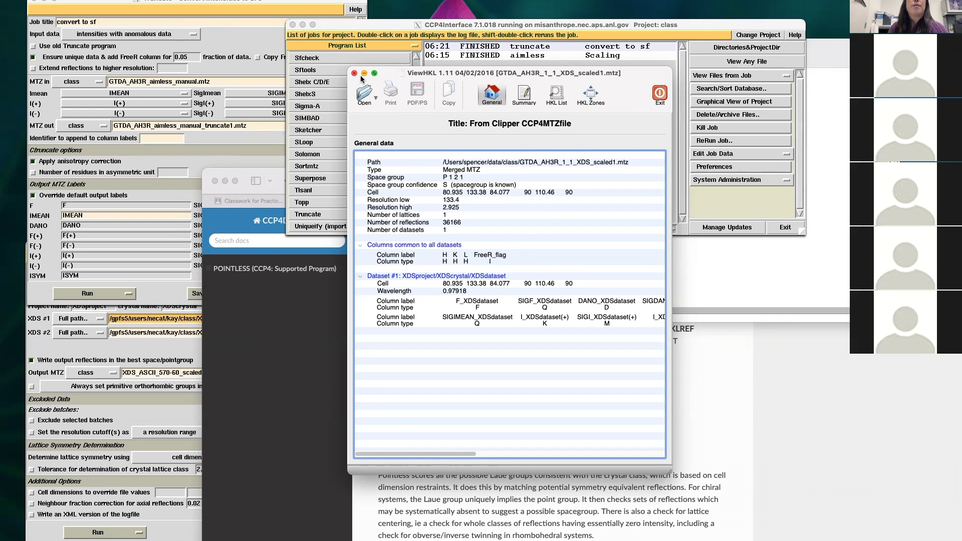
pyautogui.click(657, 94)
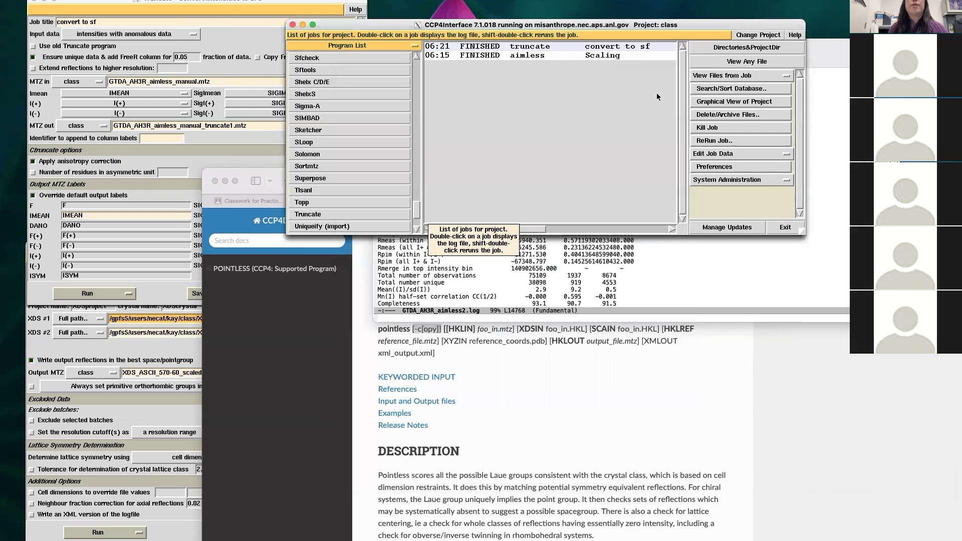
# - View the truncate job's output file GTDA_AH3R_aimless_manual_truncate1.mtz and examine its column labels and types
pyautogui.click(589, 47)
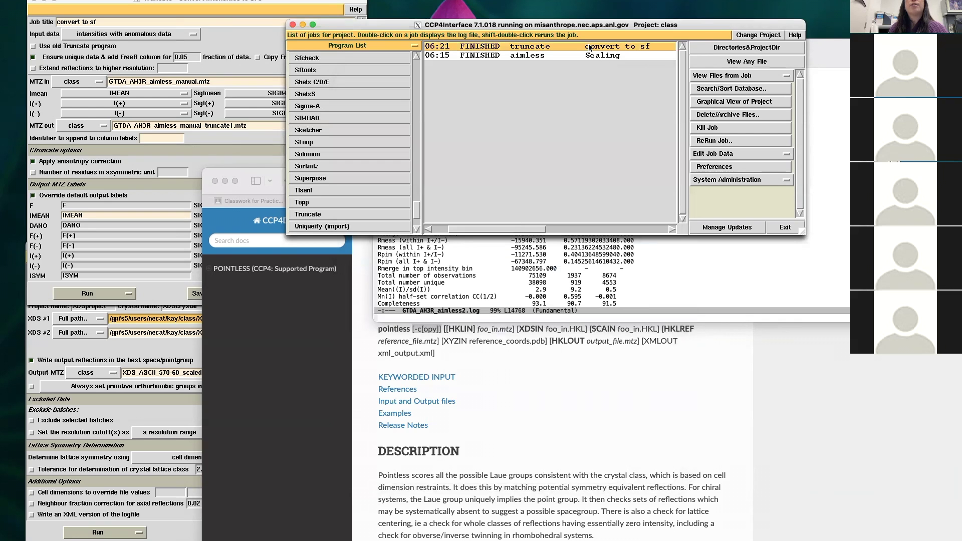
pyautogui.click(705, 78)
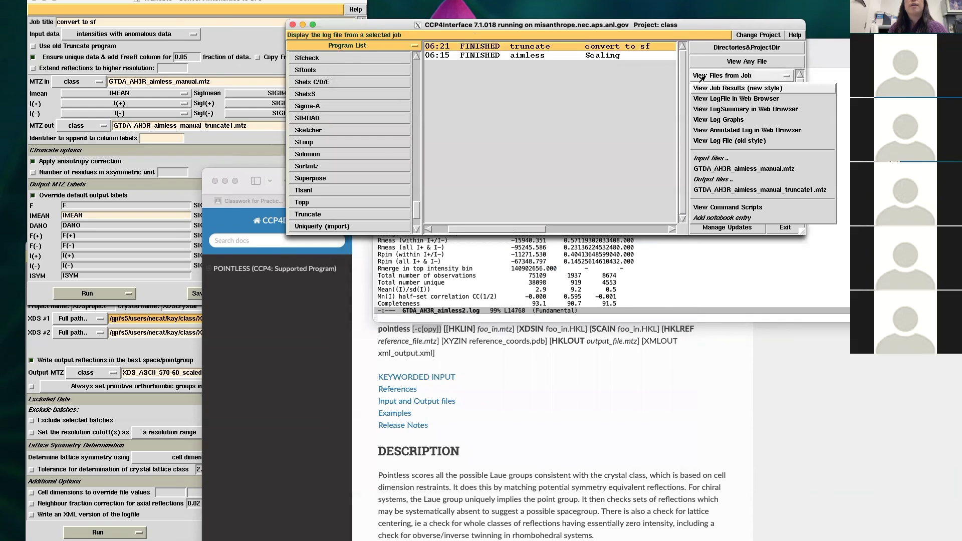
pyautogui.click(711, 191)
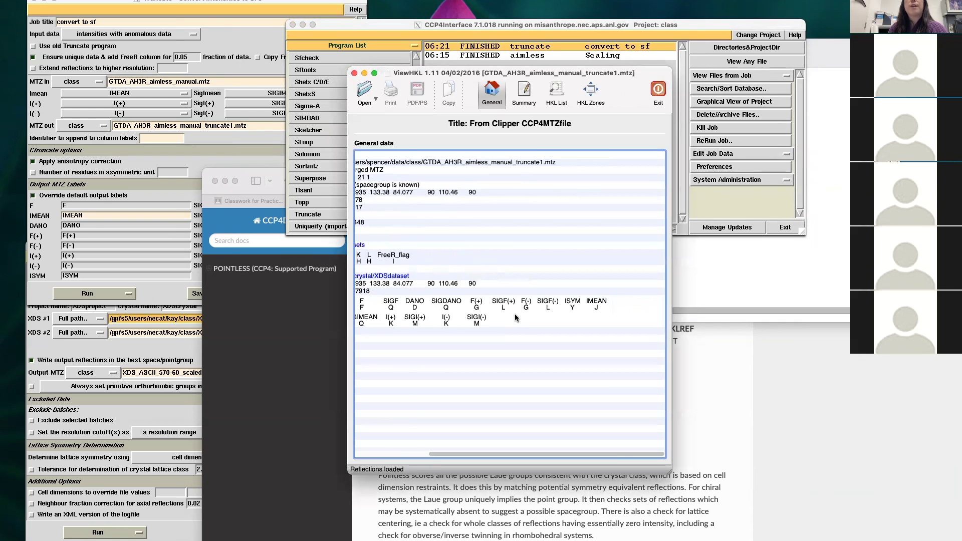
pyautogui.hscroll(3, 515, 317)
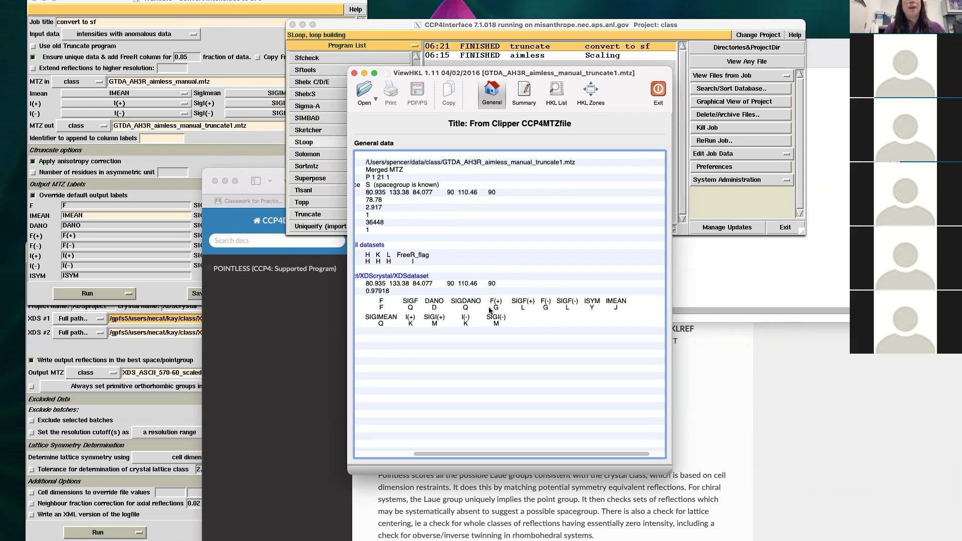
pyautogui.hscroll(-3, 489, 310)
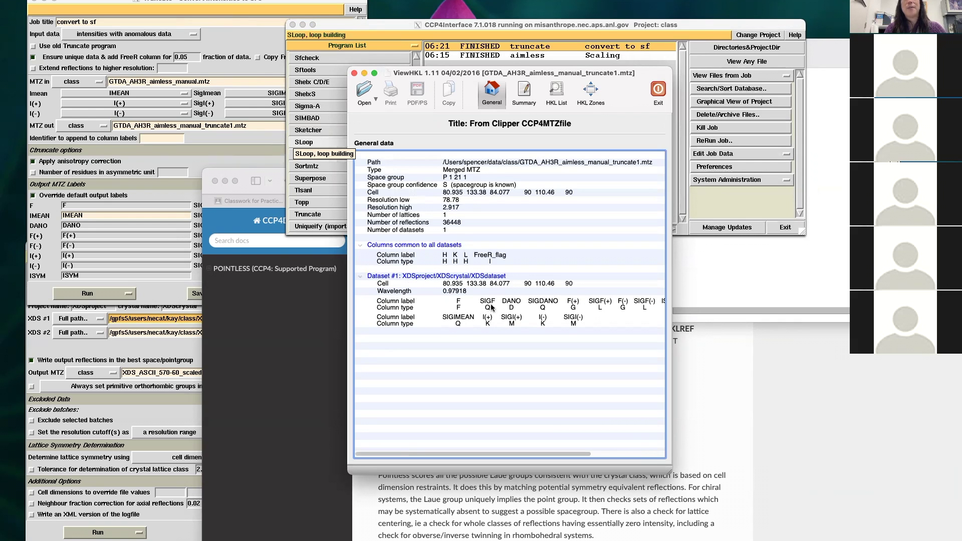
pyautogui.hscroll(3, 516, 312)
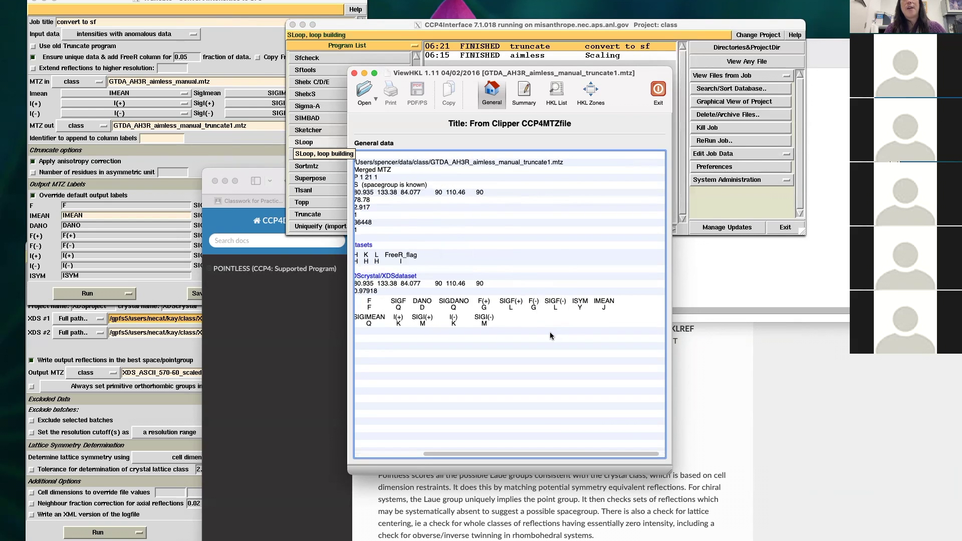
pyautogui.hscroll(-3, 547, 334)
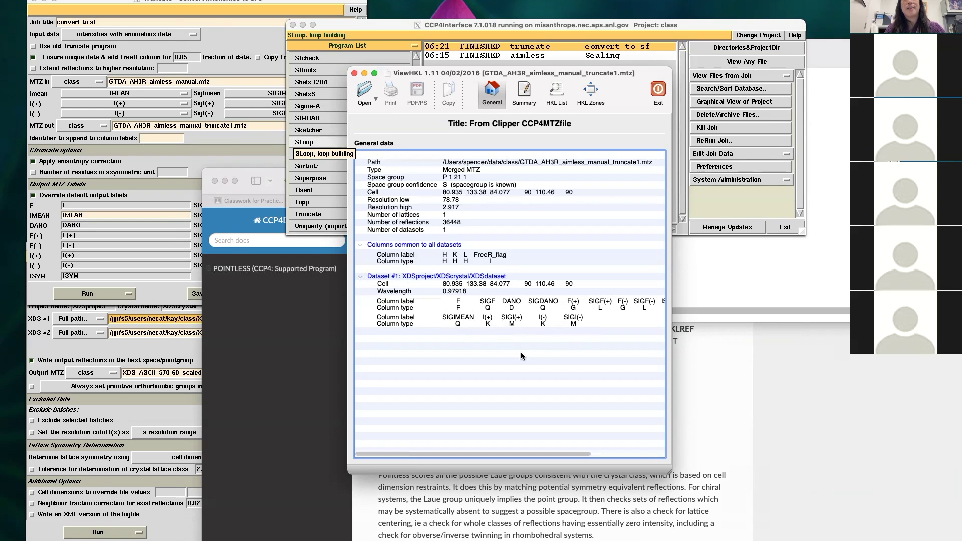